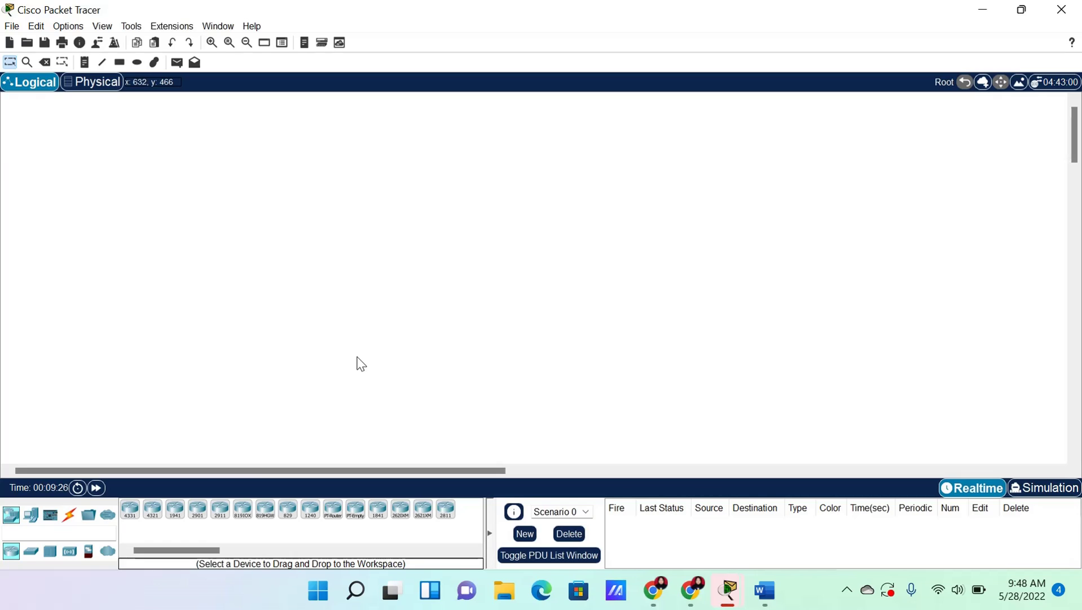
# Place a generic Server-PT at the top centre of the empty workspace and a generic Router-PT below it
pyautogui.click(31, 520)
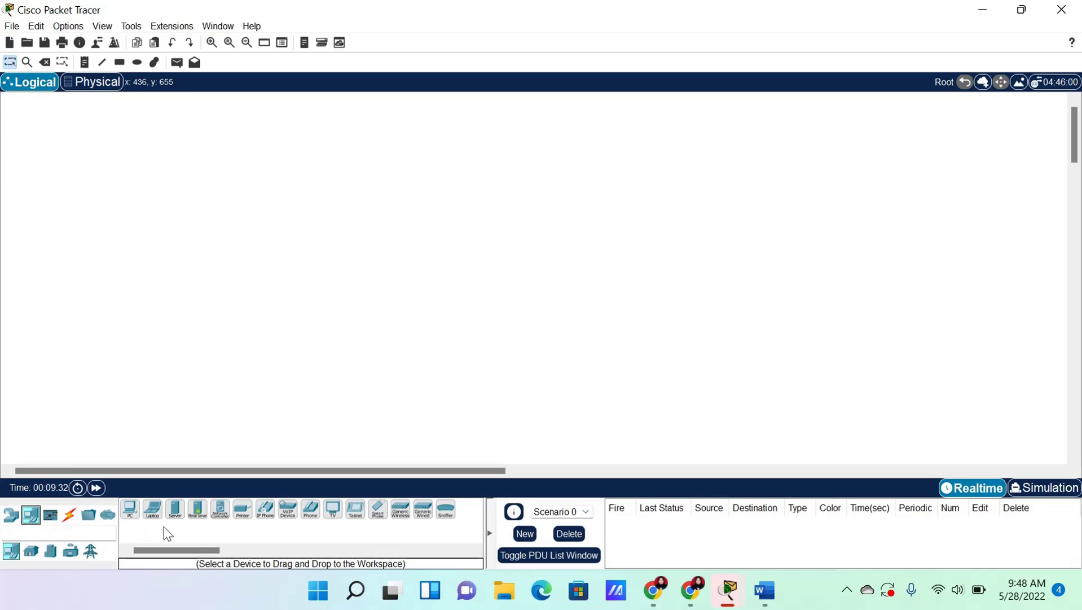
pyautogui.click(175, 509)
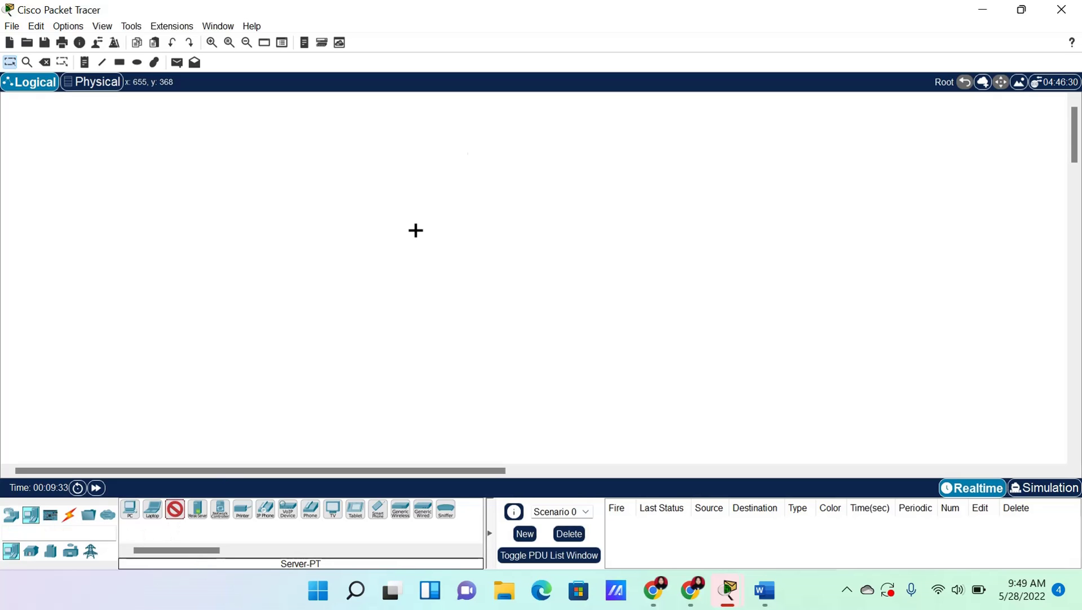
pyautogui.click(538, 124)
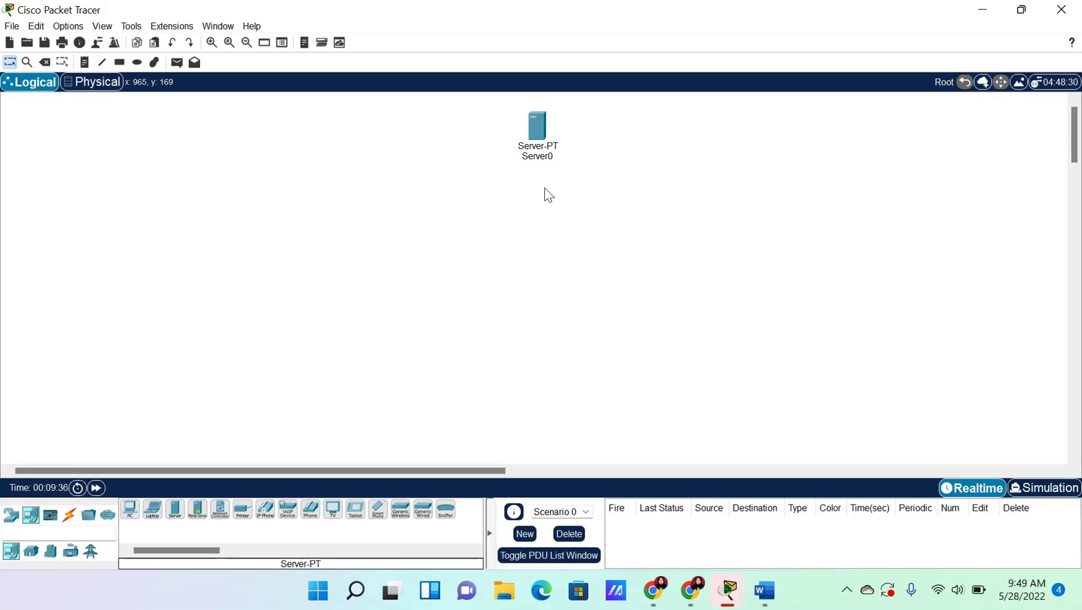
pyautogui.click(11, 518)
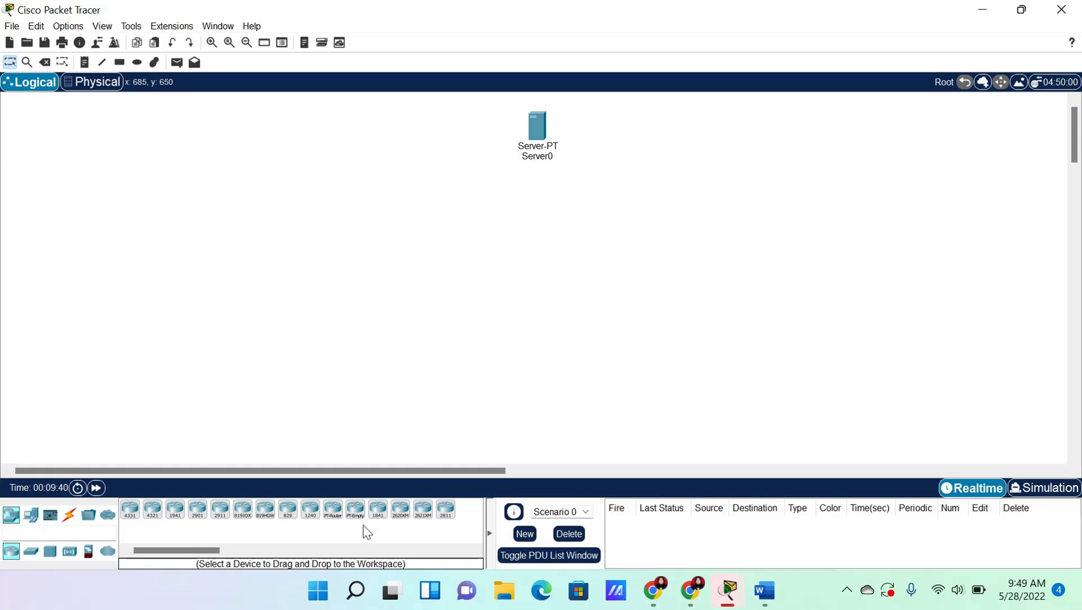
pyautogui.click(333, 509)
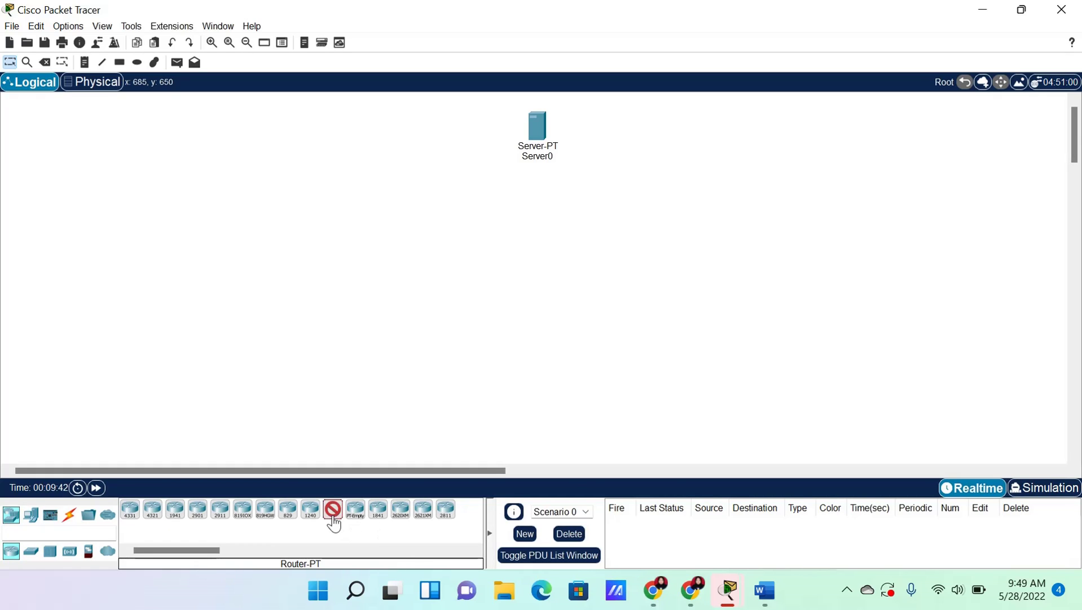
pyautogui.click(538, 210)
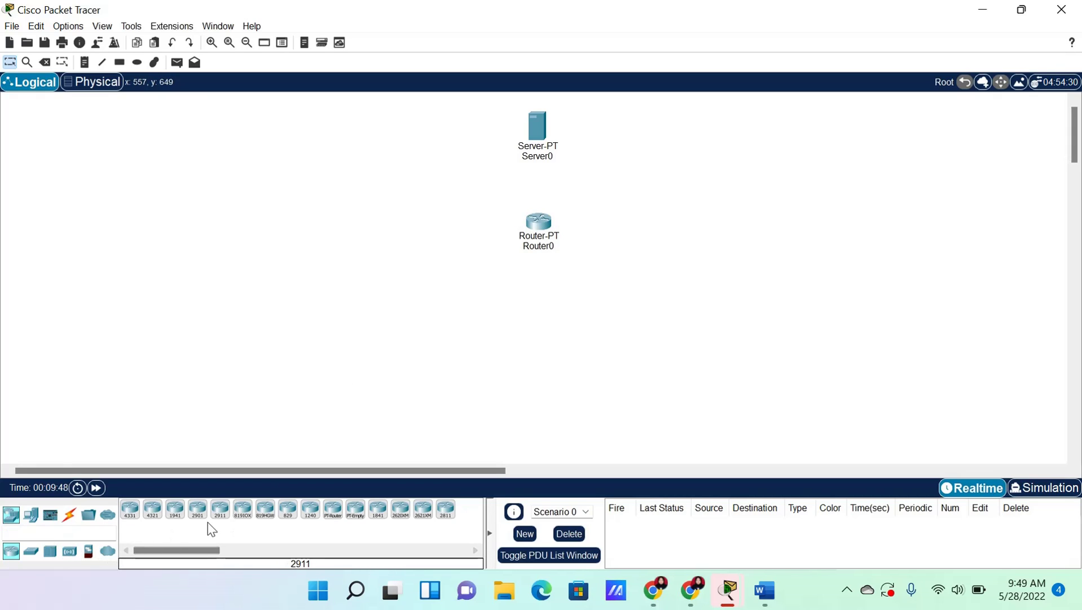
# Place three generic Switch-PT devices: two one above the other left of the router and one below the router
pyautogui.click(31, 558)
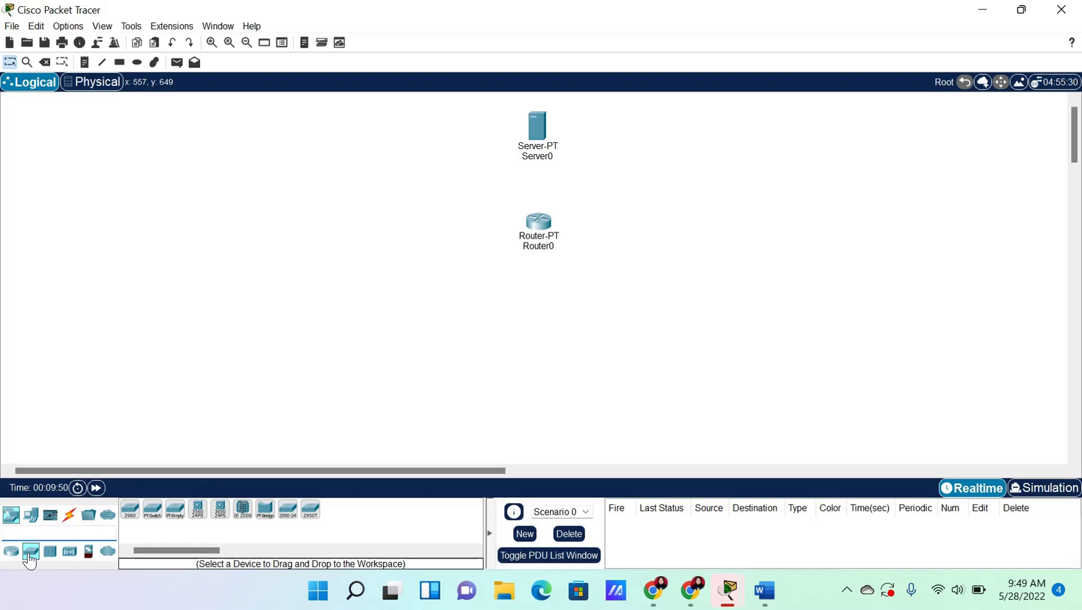
pyautogui.click(153, 510)
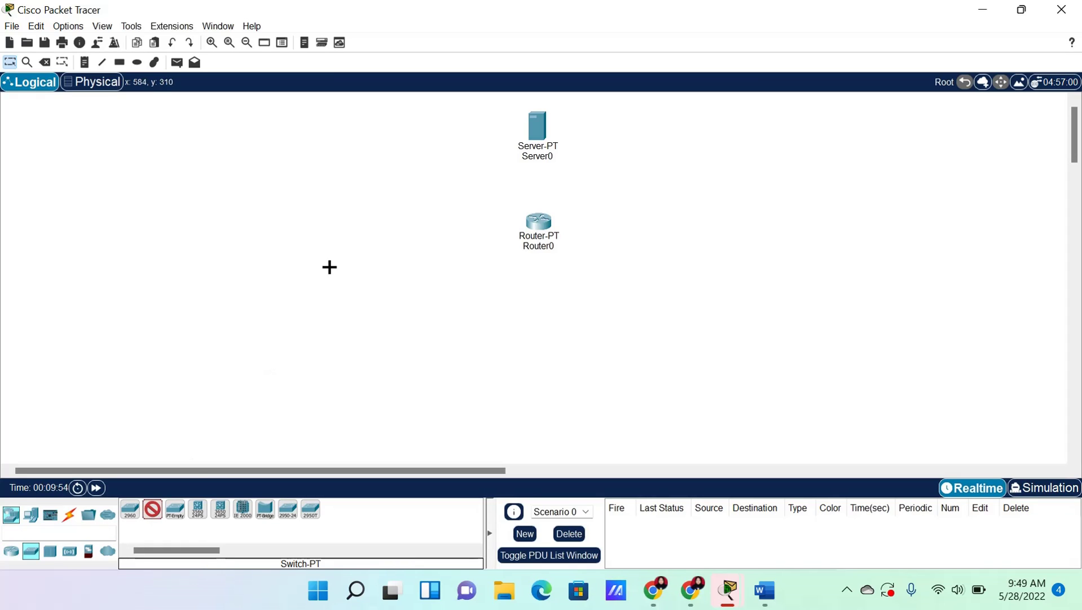
pyautogui.click(338, 182)
pyautogui.click(150, 511)
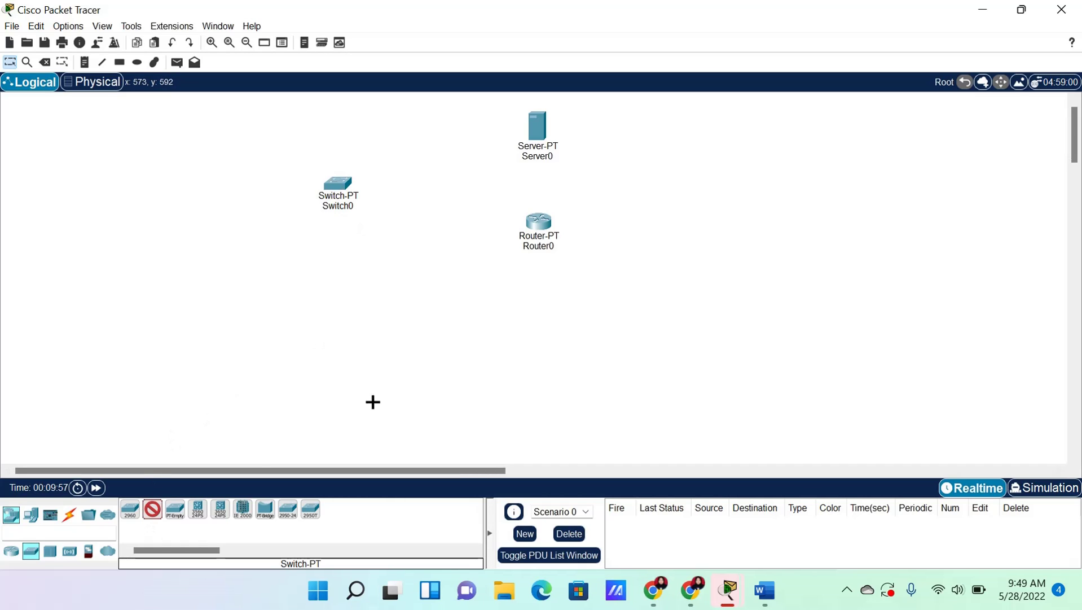
pyautogui.click(371, 276)
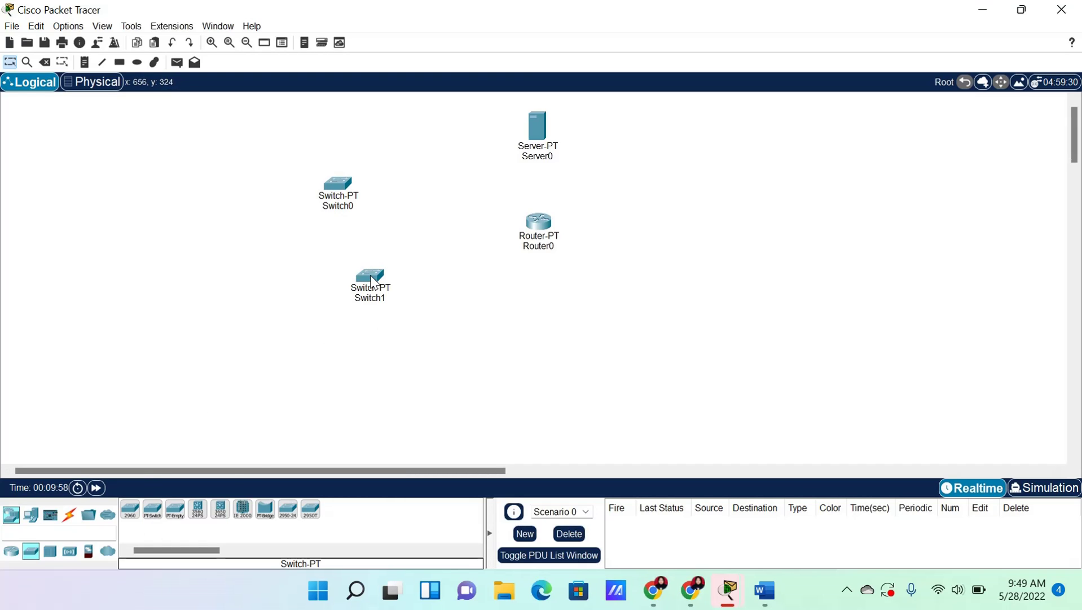
pyautogui.click(153, 511)
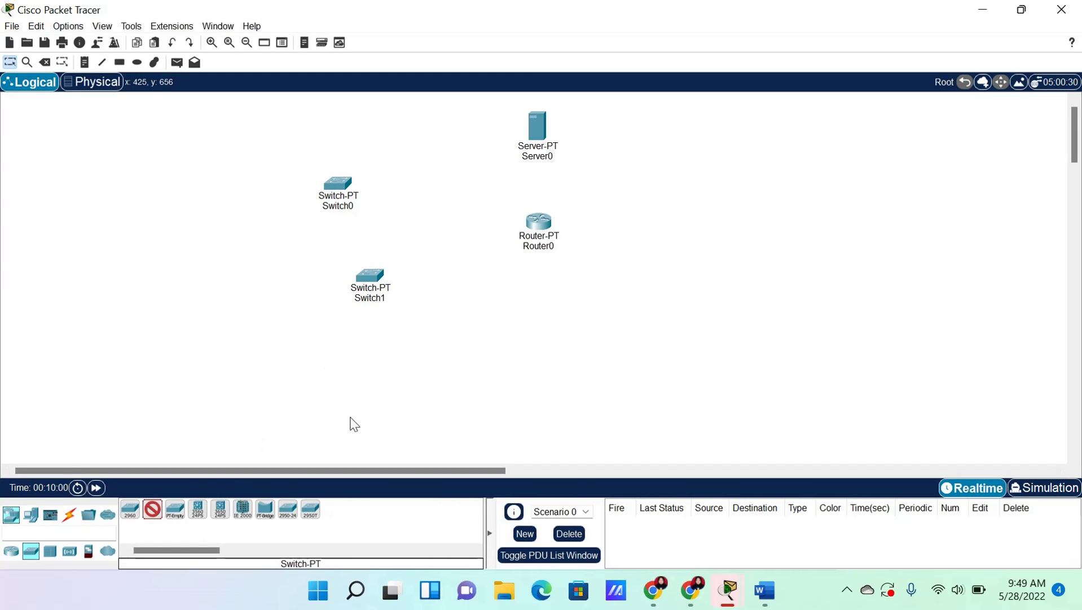
pyautogui.click(540, 337)
# Place two more Switch-PT devices one above the other right of the router, and shift the upper one slightly outward
pyautogui.click(153, 512)
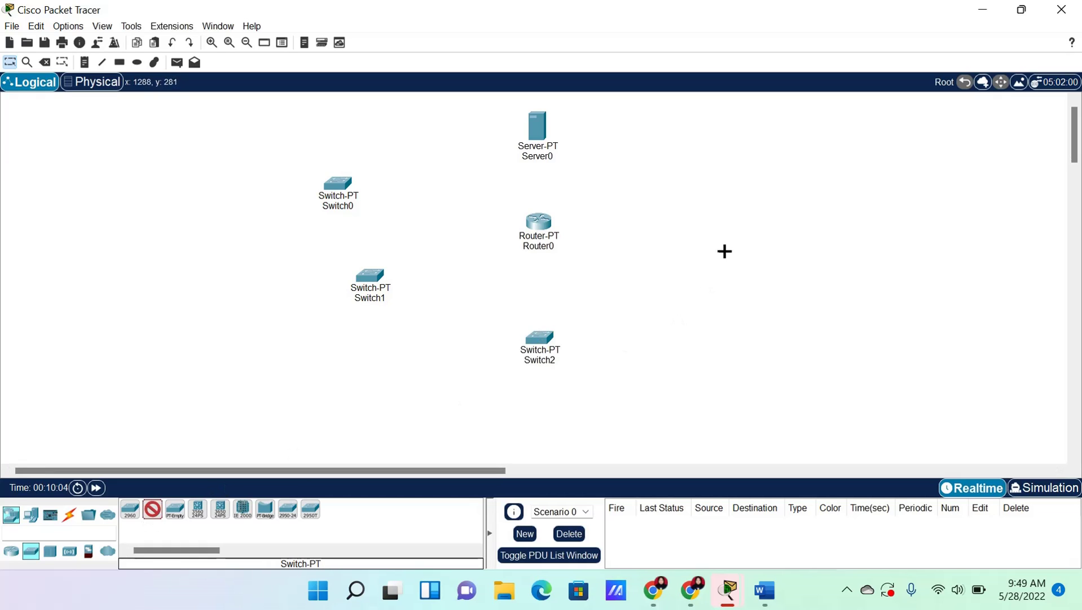
pyautogui.click(714, 285)
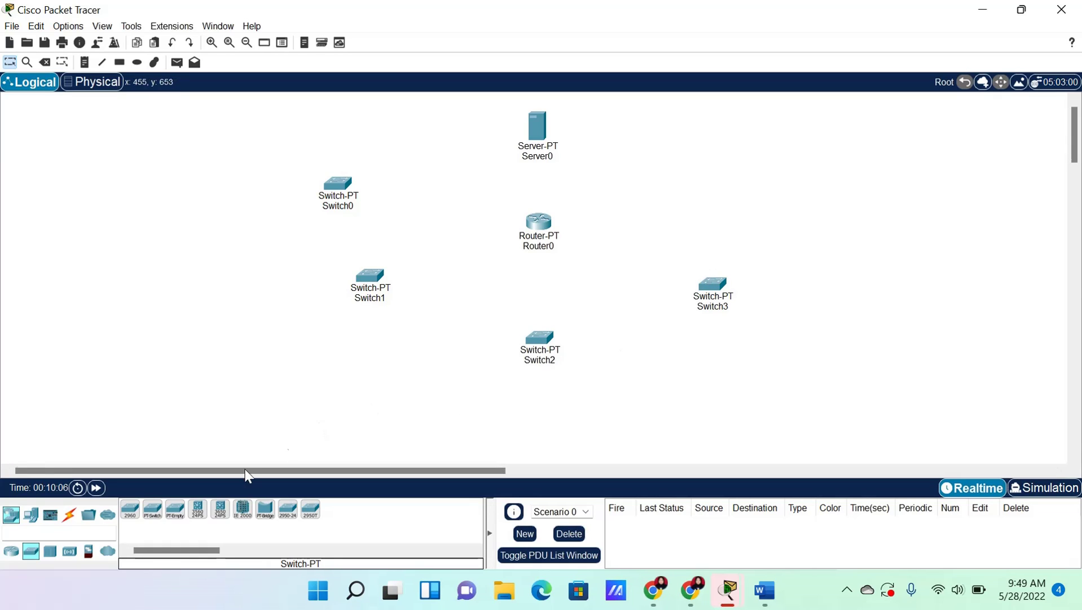
pyautogui.click(153, 511)
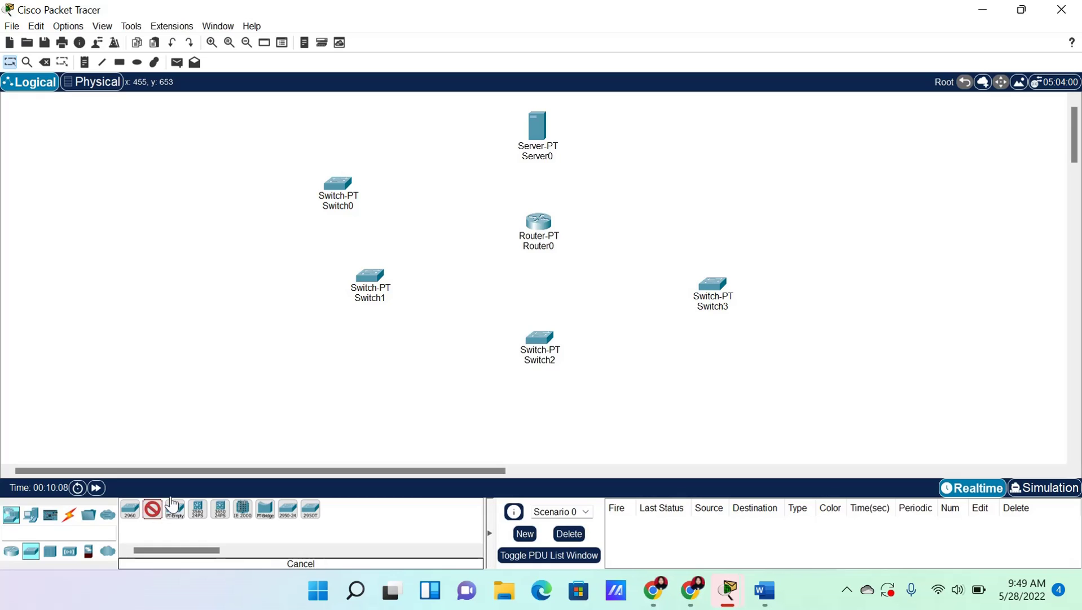
pyautogui.click(725, 192)
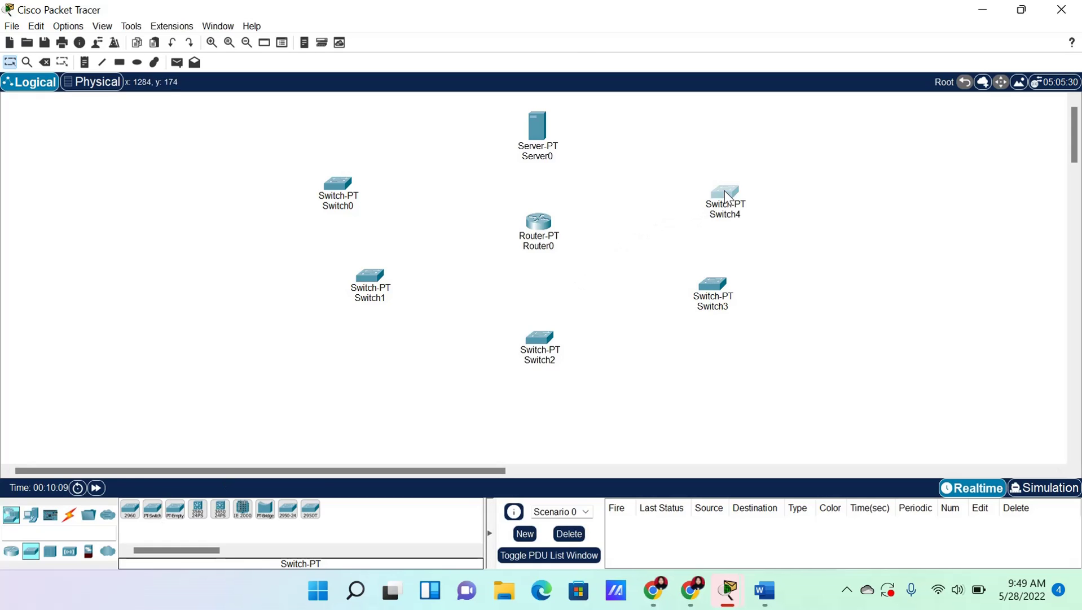
pyautogui.moveTo(724, 190); pyautogui.dragTo(758, 182)
pyautogui.click(758, 182)
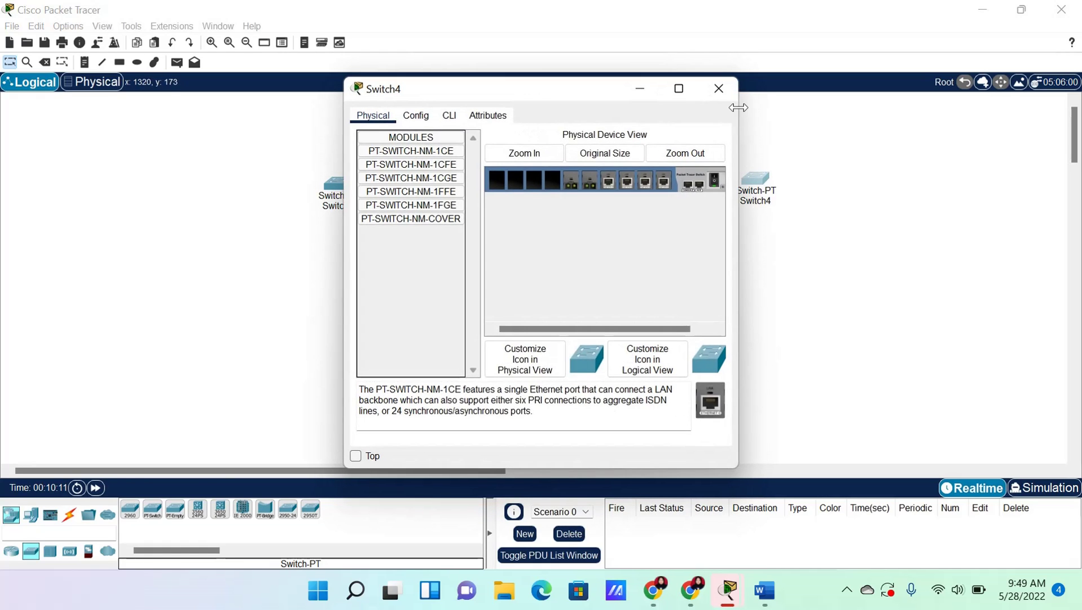
pyautogui.click(722, 88)
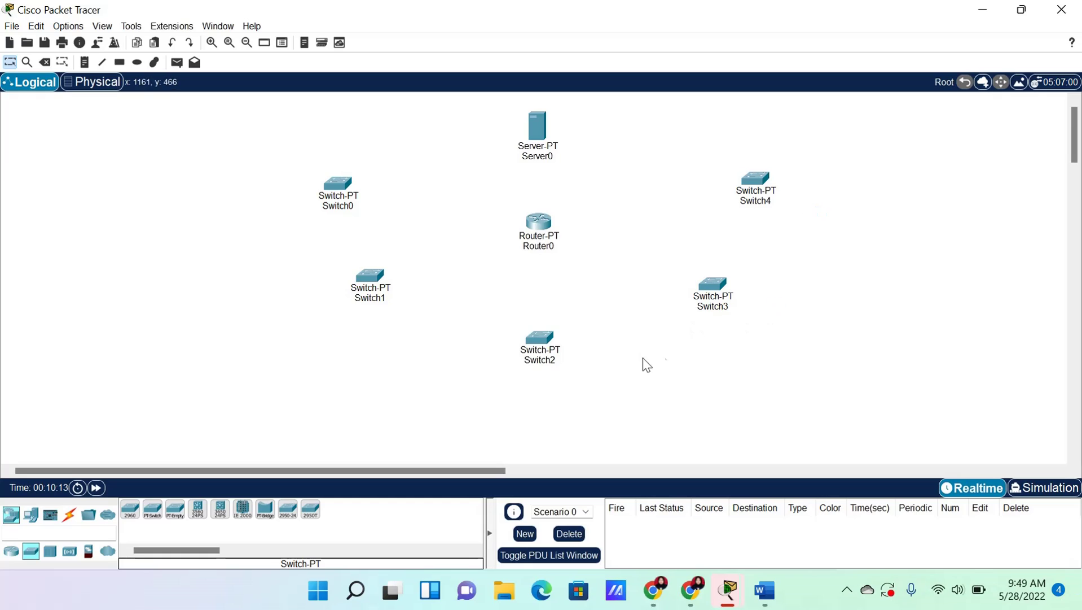
# Rename the server as Server1 and the router as Router1
pyautogui.click(552, 160)
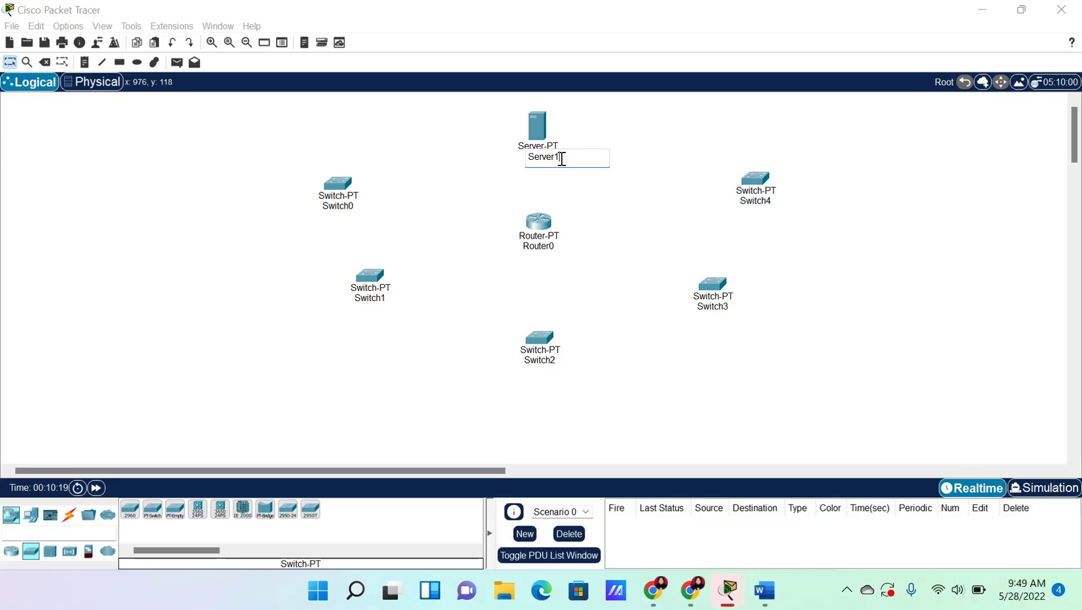
pyautogui.click(556, 247)
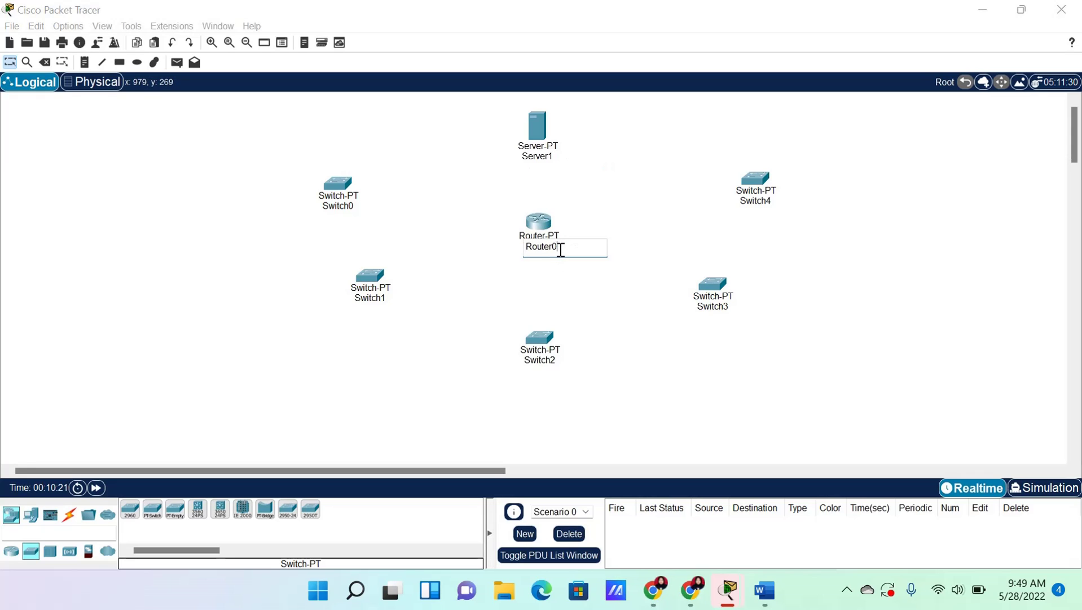
pyautogui.click(774, 203)
pyautogui.click(719, 88)
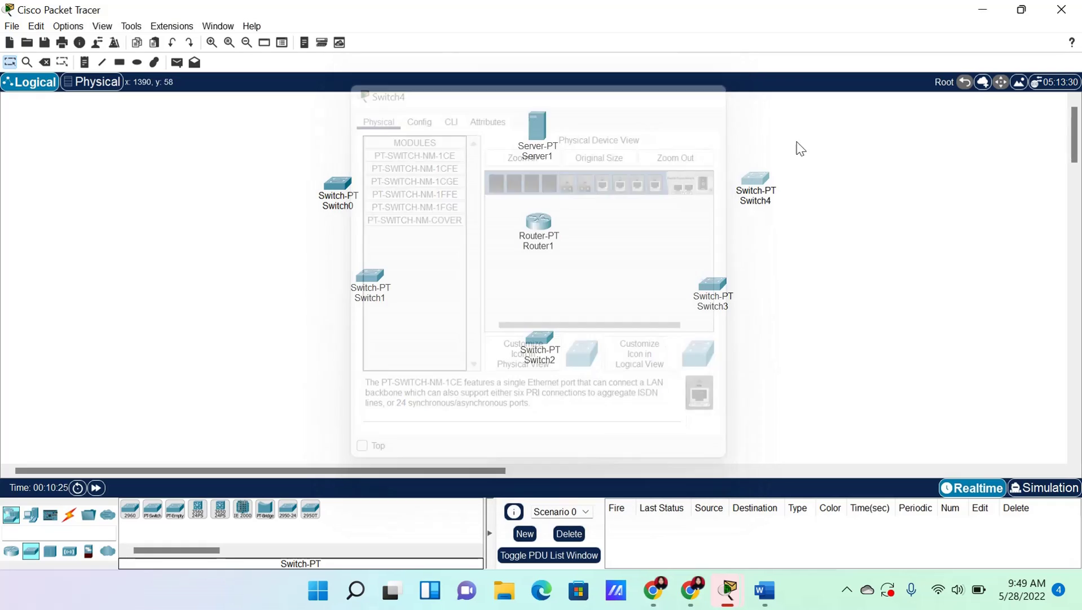
# Rename the upper switch right of the router as Switch5 and the lower one as Switch4
pyautogui.click(770, 202)
pyautogui.press('BackSpace')
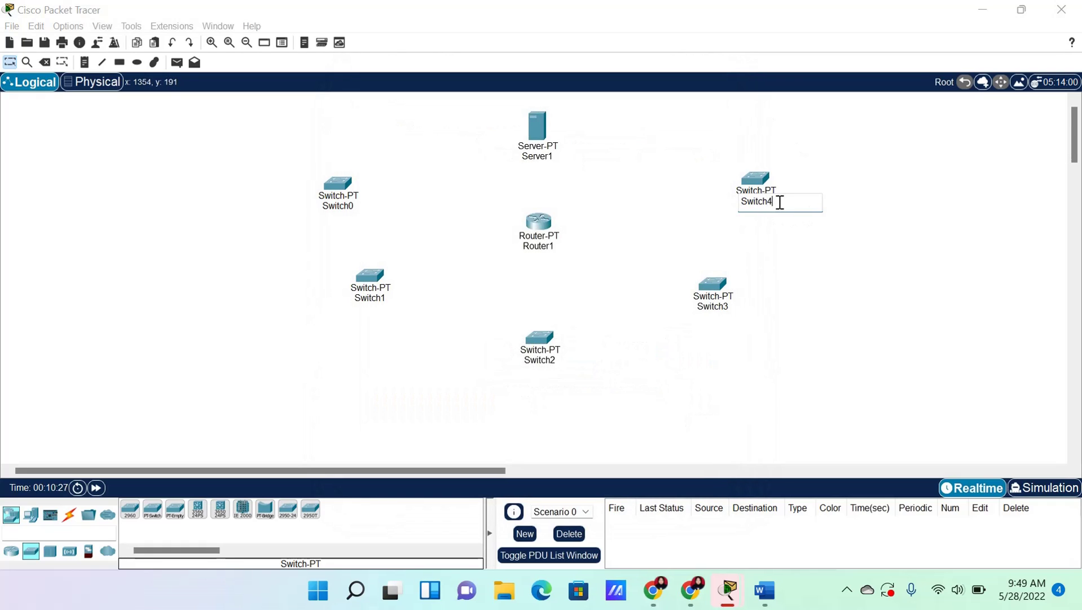
pyautogui.write('5')
pyautogui.click(730, 308)
pyautogui.click(734, 306)
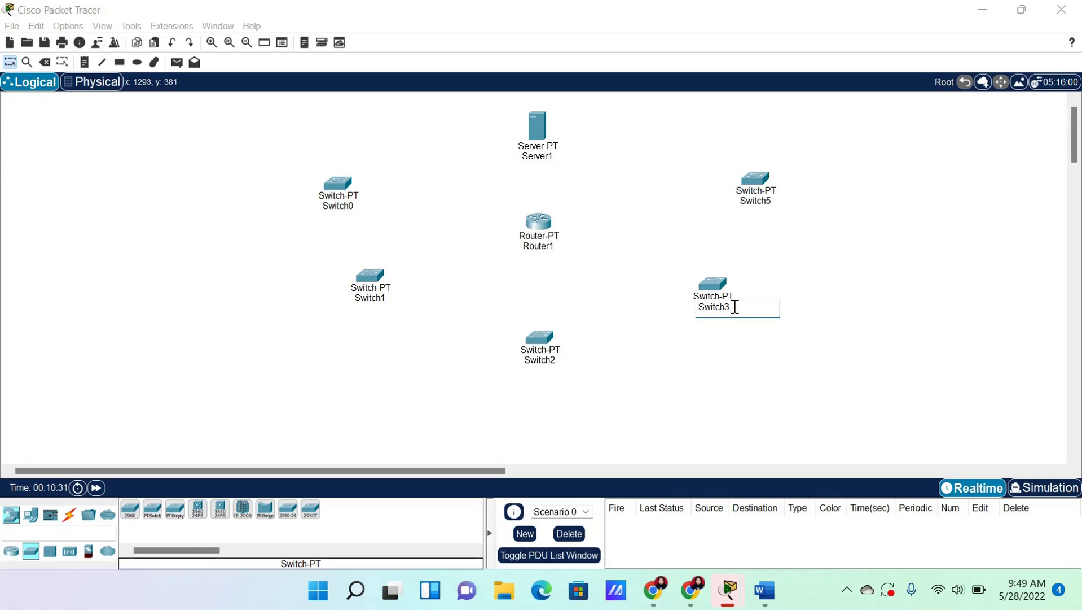
pyautogui.press('BackSpace')
pyautogui.write('4')
# Rename the switch below the router as Switch3 and the lower switch left of the router as Switch2
pyautogui.click(555, 359)
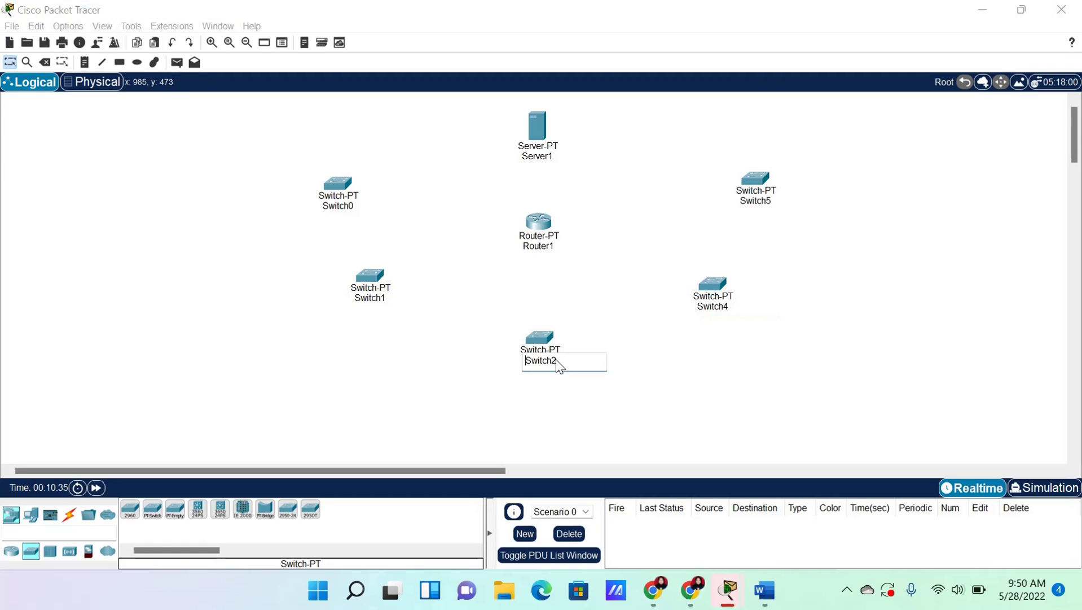
pyautogui.click(573, 360)
pyautogui.click(388, 300)
pyautogui.press('BackSpace')
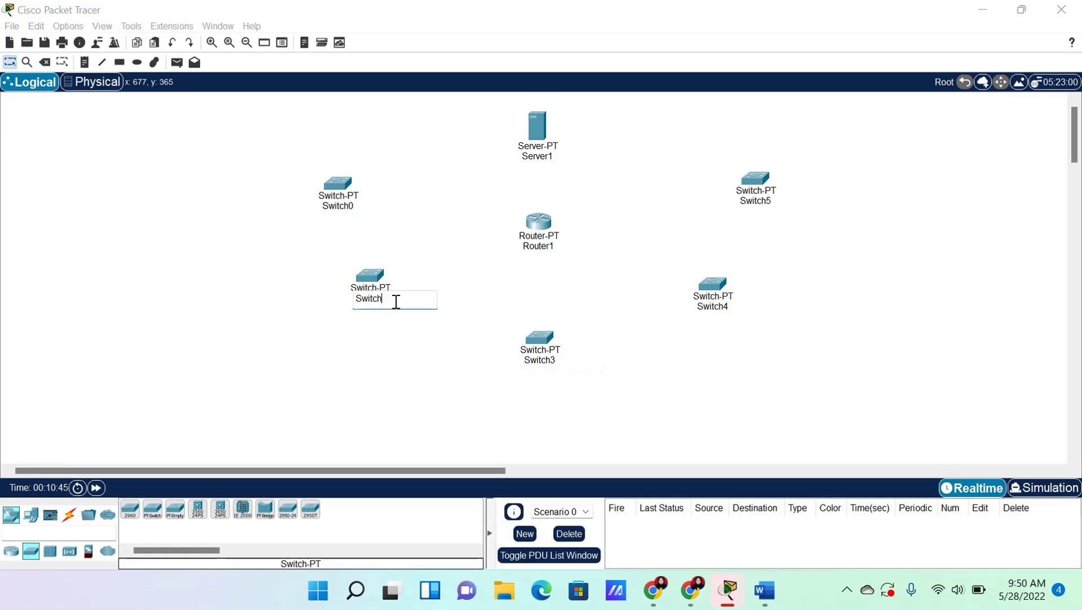
# Rename the upper switch left of the router as Switch1
pyautogui.click(355, 207)
pyautogui.press('BackSpace')
pyautogui.write('1')
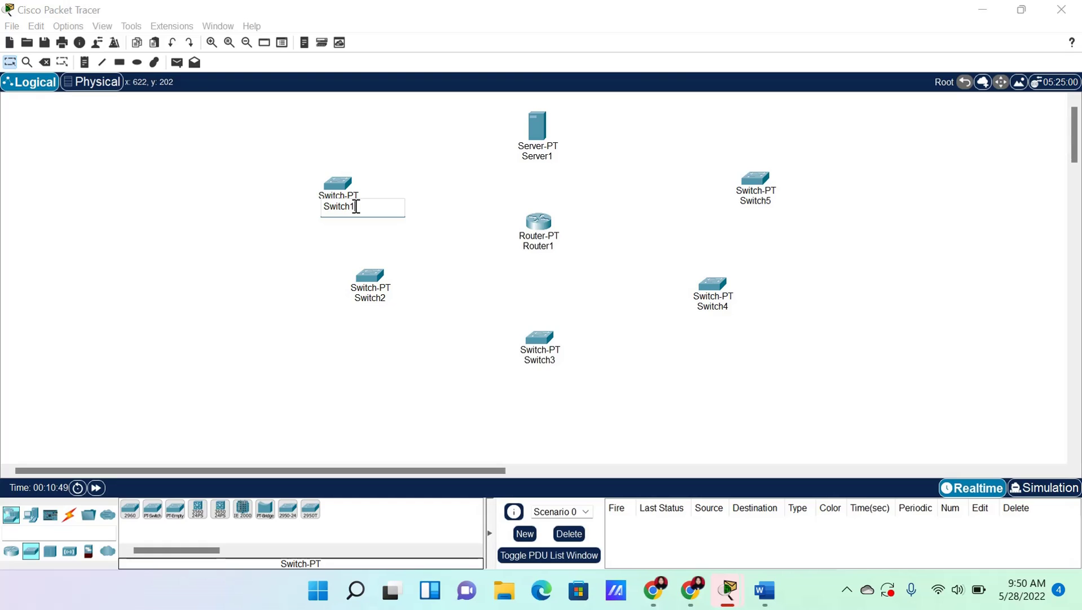
pyautogui.click(423, 252)
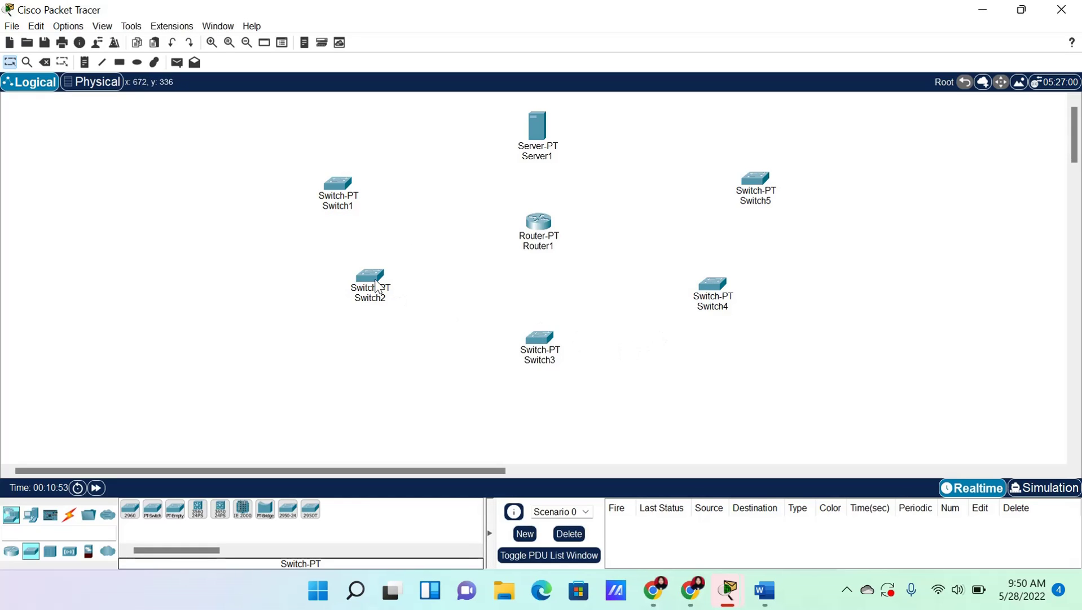
# Place three PC-PT end devices in a column to the left of Switch1 and Switch2
pyautogui.moveTo(706, 299)
pyautogui.click(28, 519)
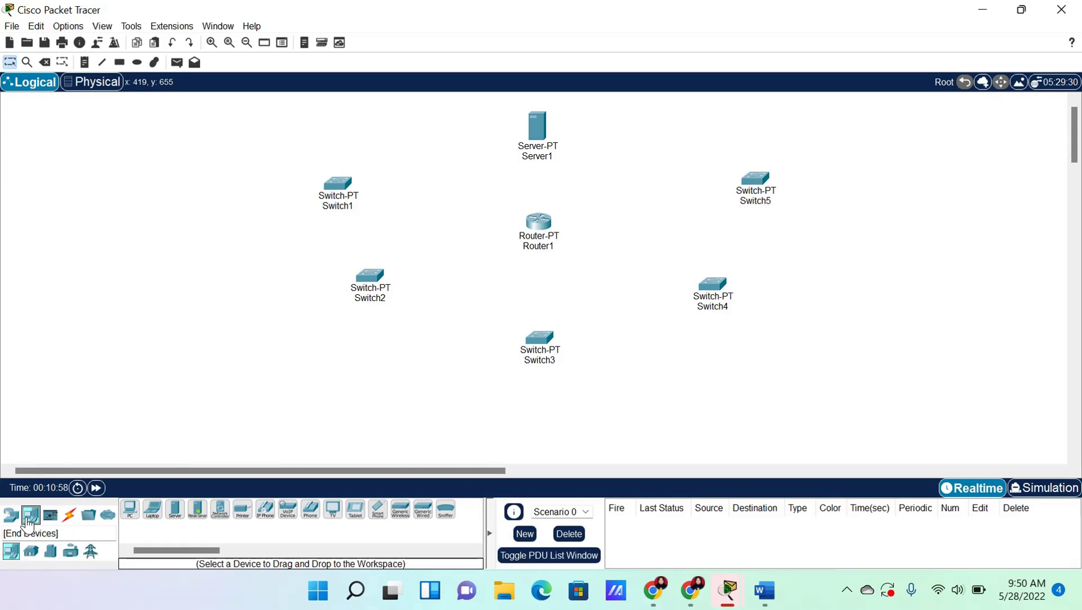
pyautogui.click(128, 511)
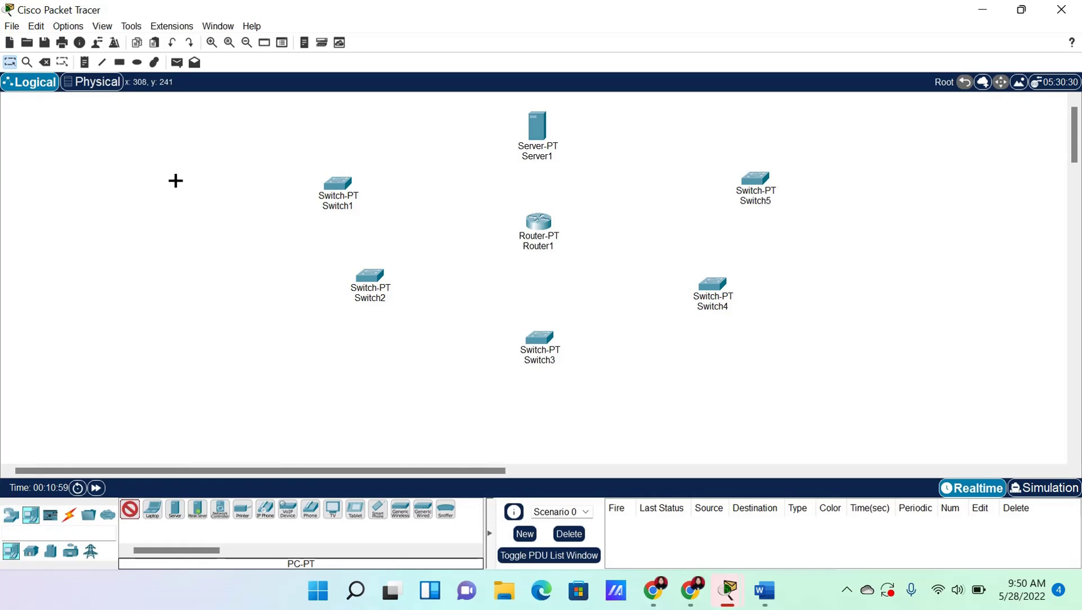
pyautogui.click(199, 132)
pyautogui.click(131, 510)
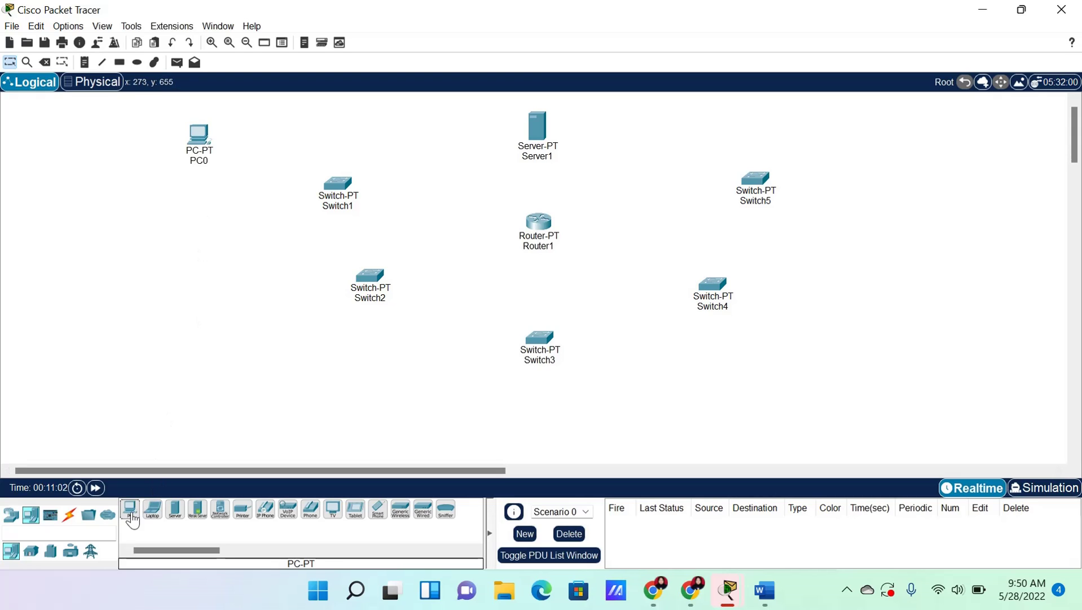
pyautogui.click(196, 199)
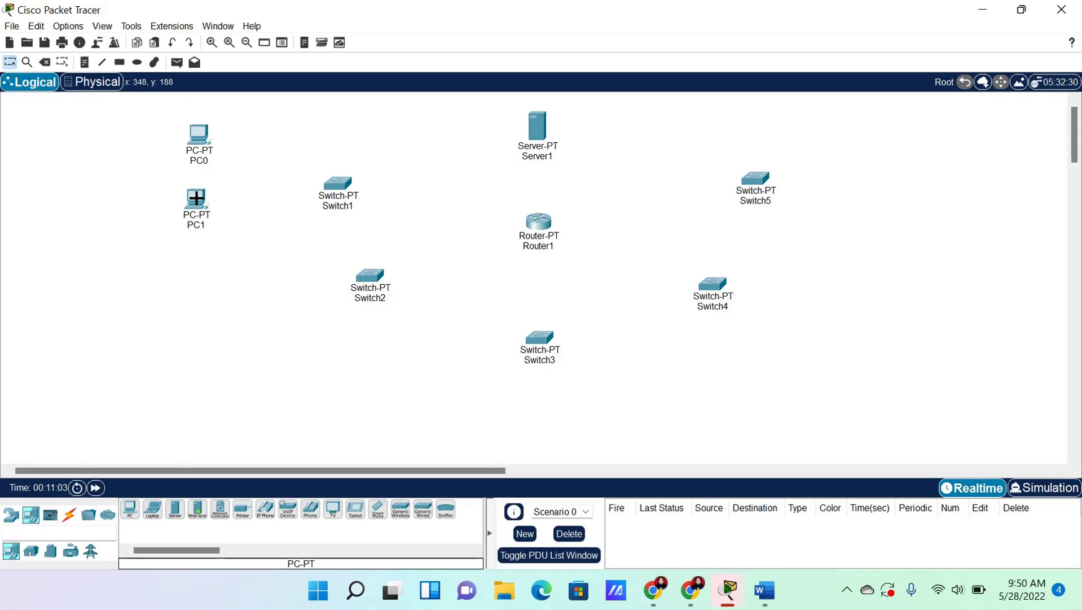
pyautogui.click(129, 510)
pyautogui.click(191, 281)
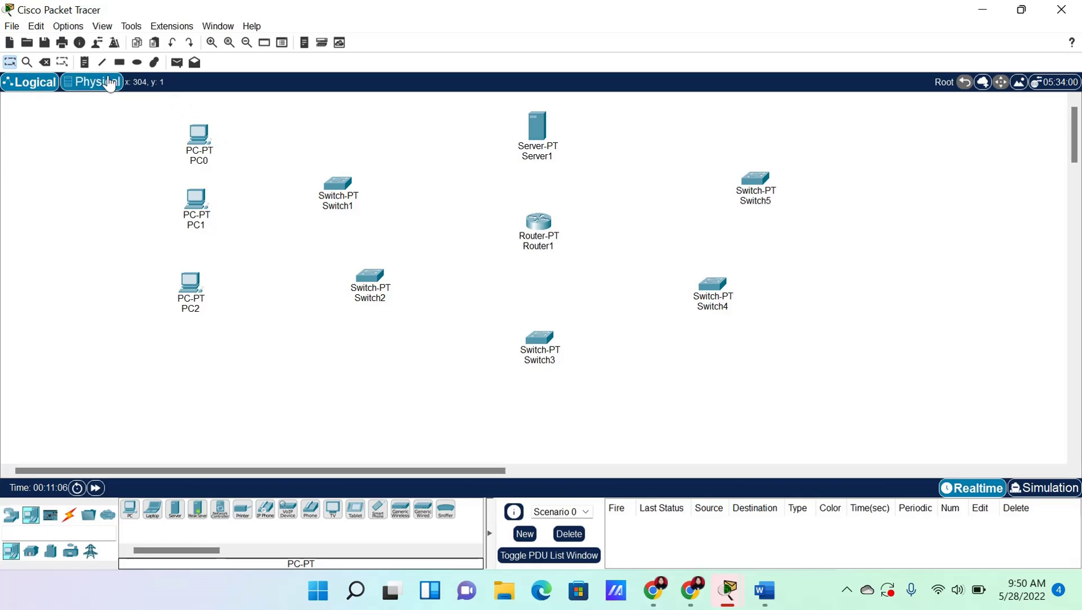
# Delete PC0 from the top of the PC column
pyautogui.click(46, 62)
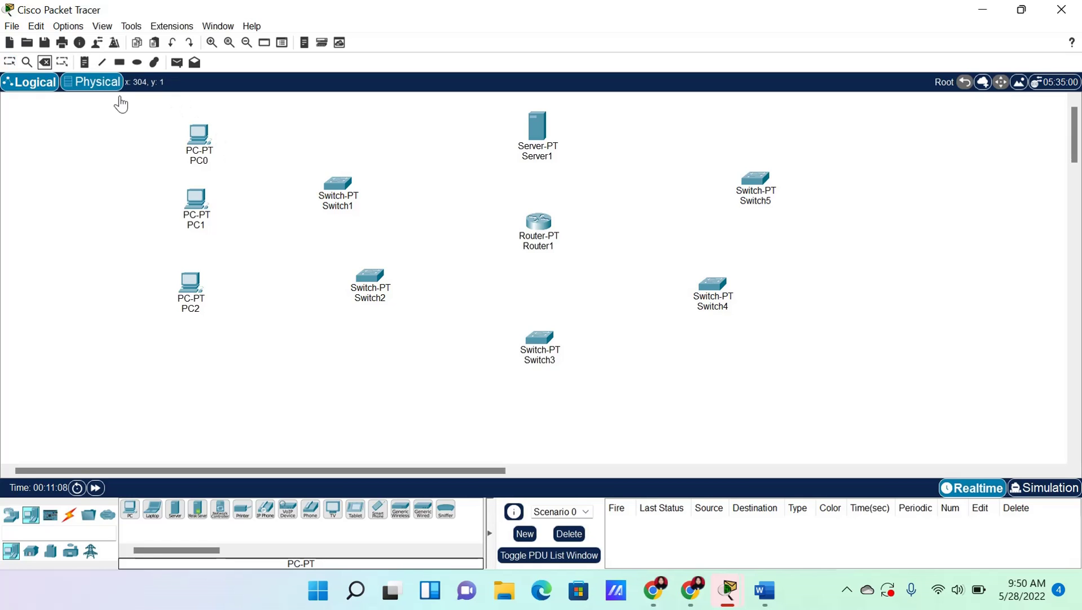
pyautogui.click(197, 134)
pyautogui.click(493, 315)
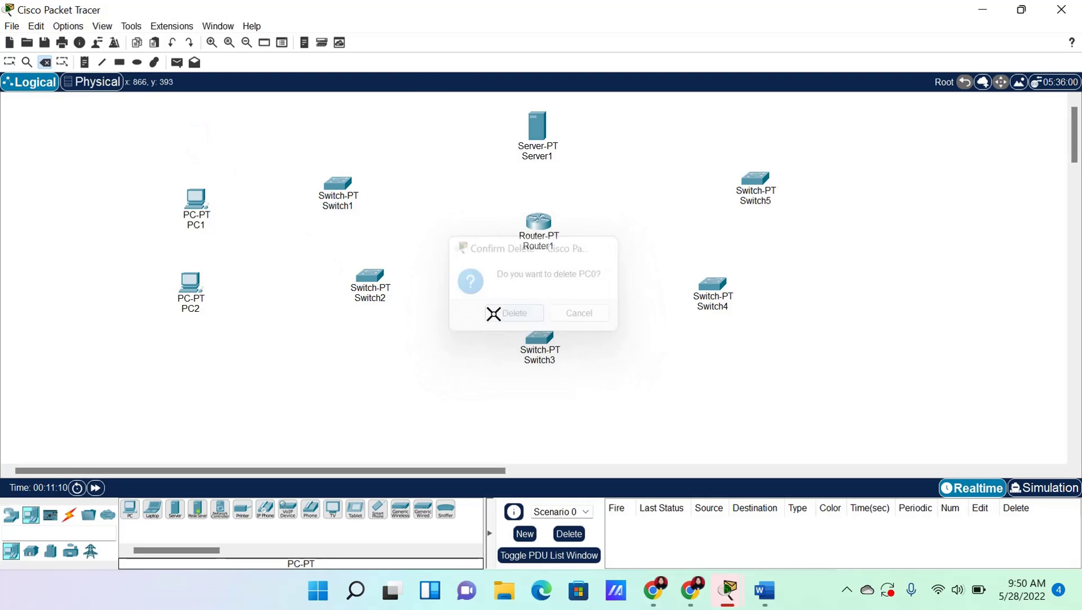
# Move PC1 and PC2 up so they sit one above the other to the left of Switch1
pyautogui.click(11, 64)
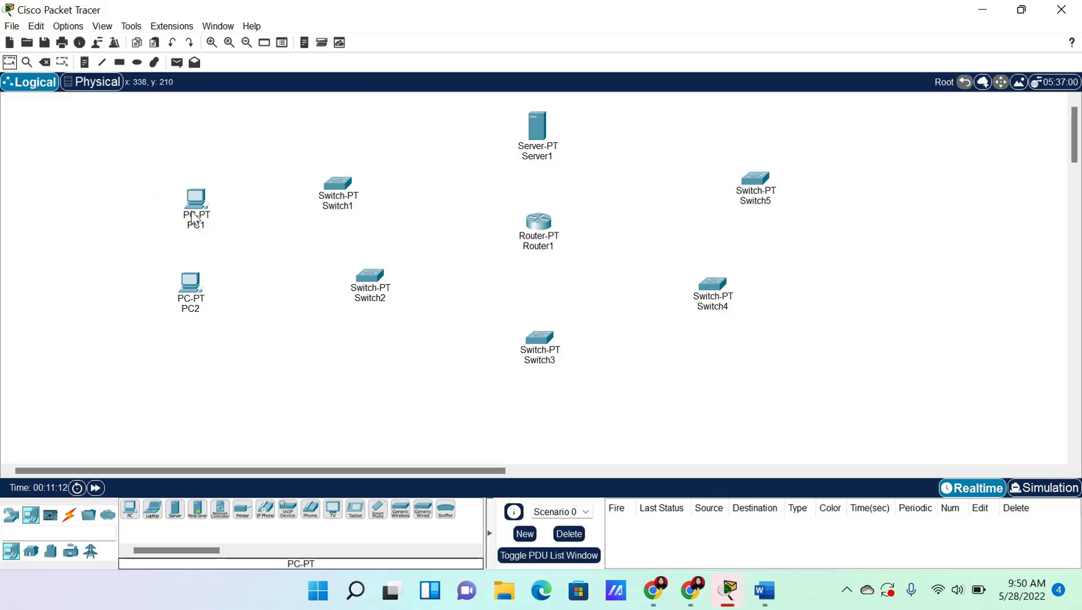
pyautogui.moveTo(195, 217); pyautogui.dragTo(213, 156)
pyautogui.moveTo(196, 294); pyautogui.dragTo(218, 218)
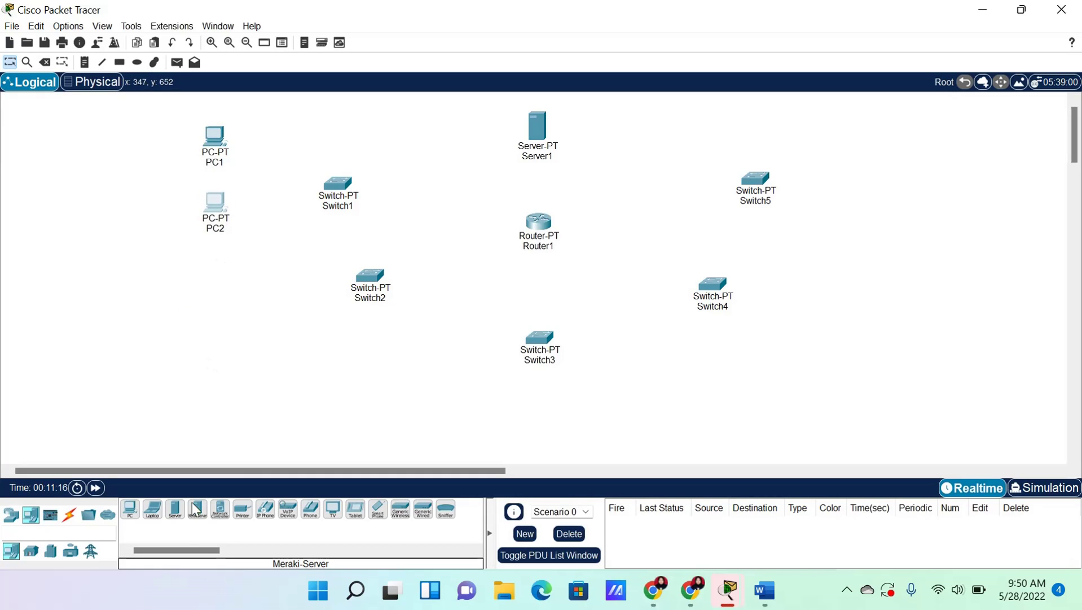
# Place a PC-PT below PC2 in the left column and a row of three more PC-PTs below Switch2
pyautogui.click(130, 510)
pyautogui.click(210, 284)
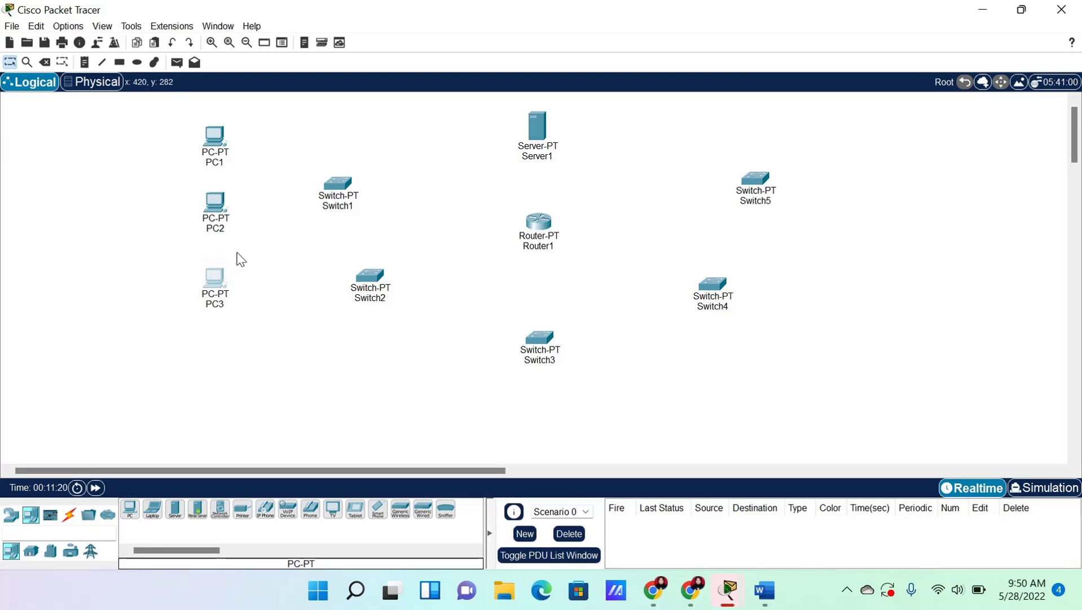
pyautogui.click(131, 513)
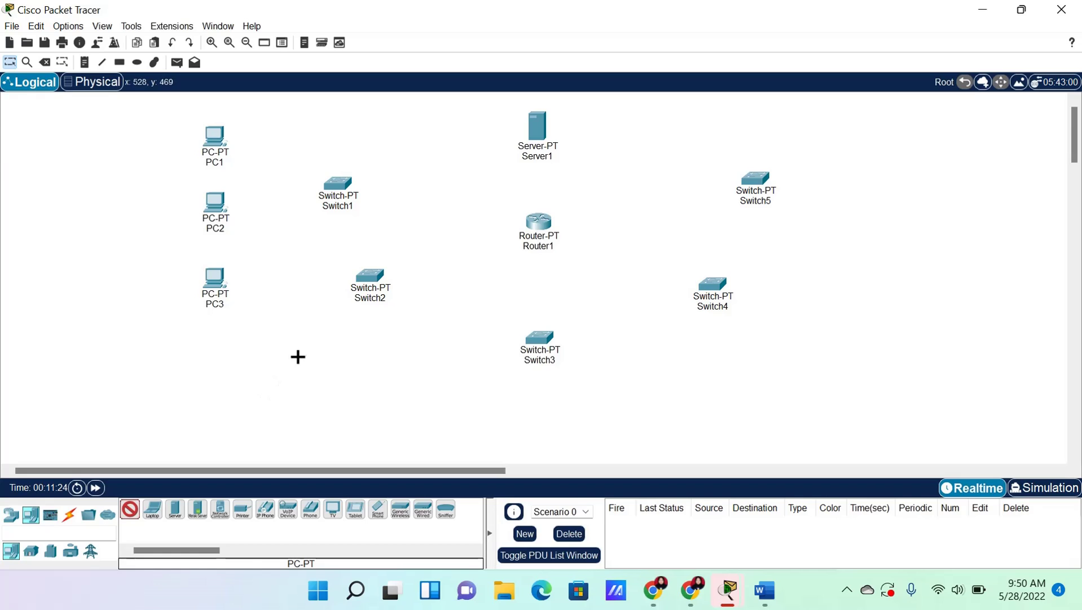
pyautogui.click(292, 367)
pyautogui.click(129, 511)
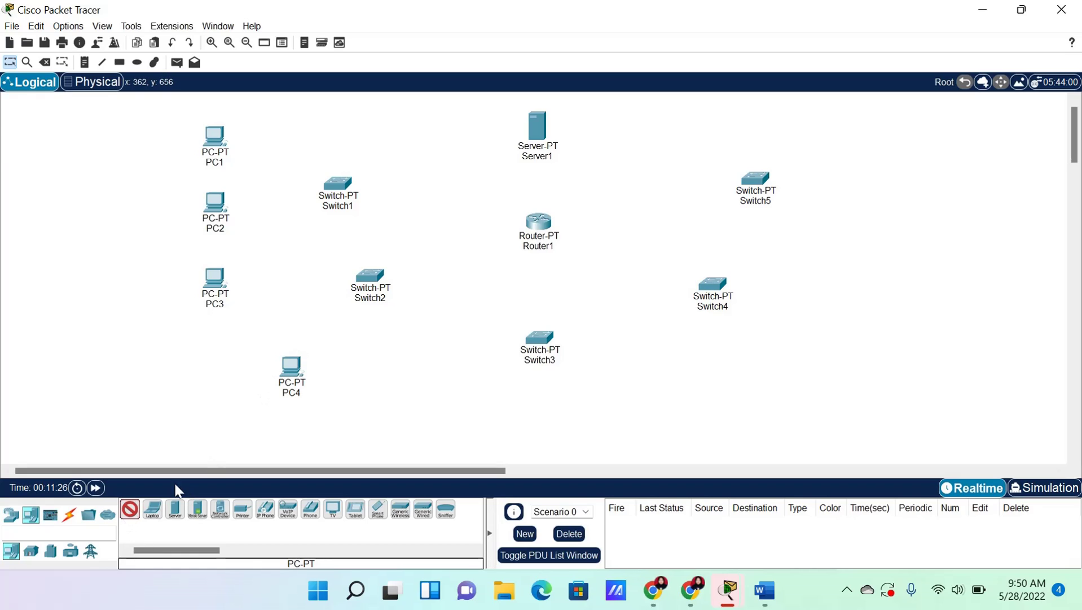
pyautogui.click(354, 371)
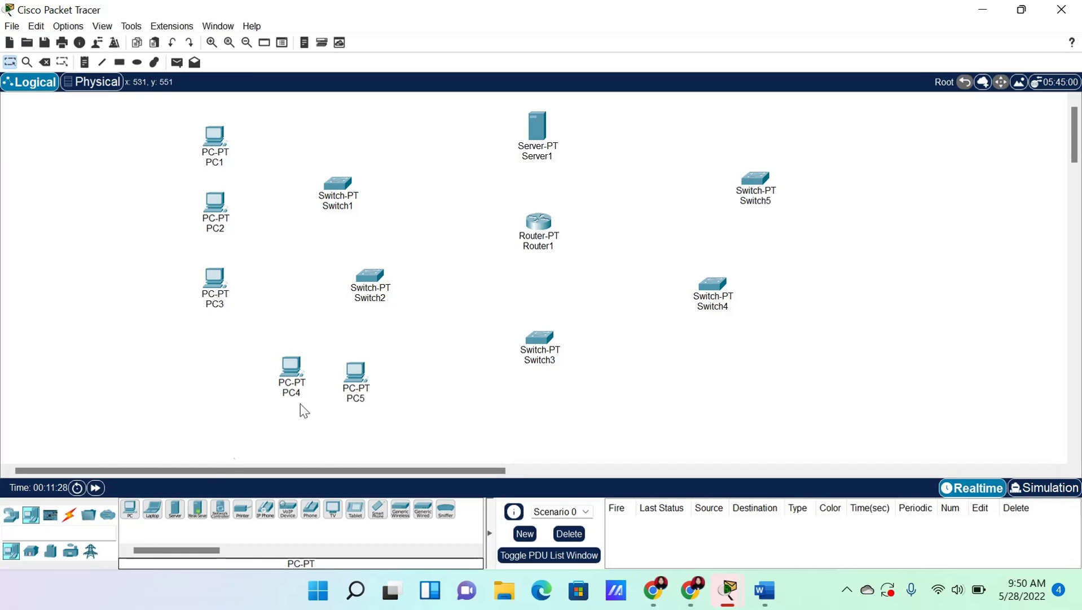
pyautogui.click(421, 372)
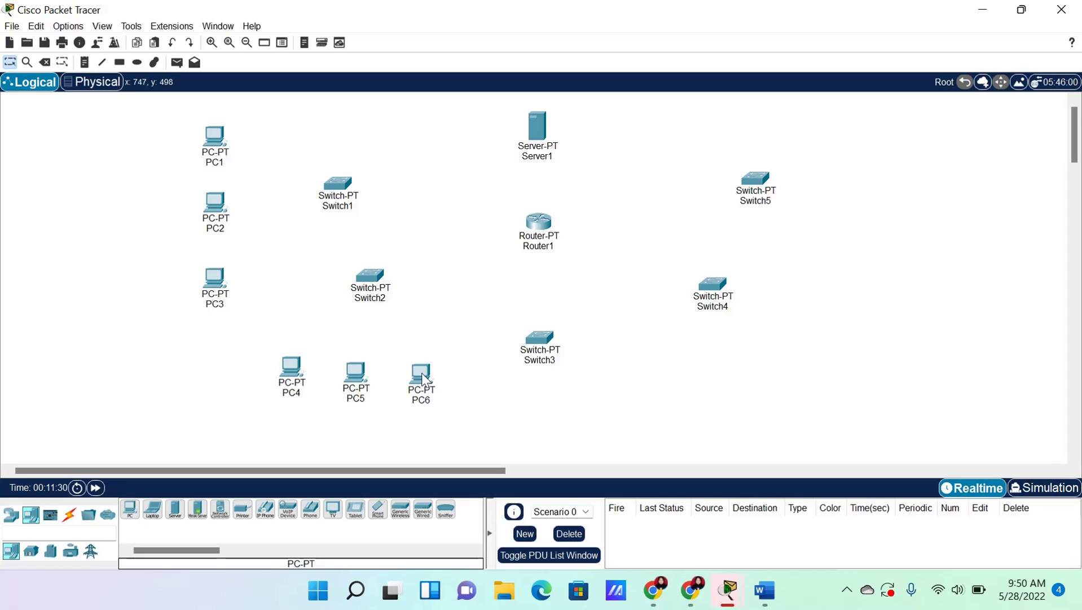
pyautogui.moveTo(423, 388); pyautogui.dragTo(422, 380)
# Place three PC-PT end devices in an evenly spaced row below Switch3
pyautogui.click(130, 509)
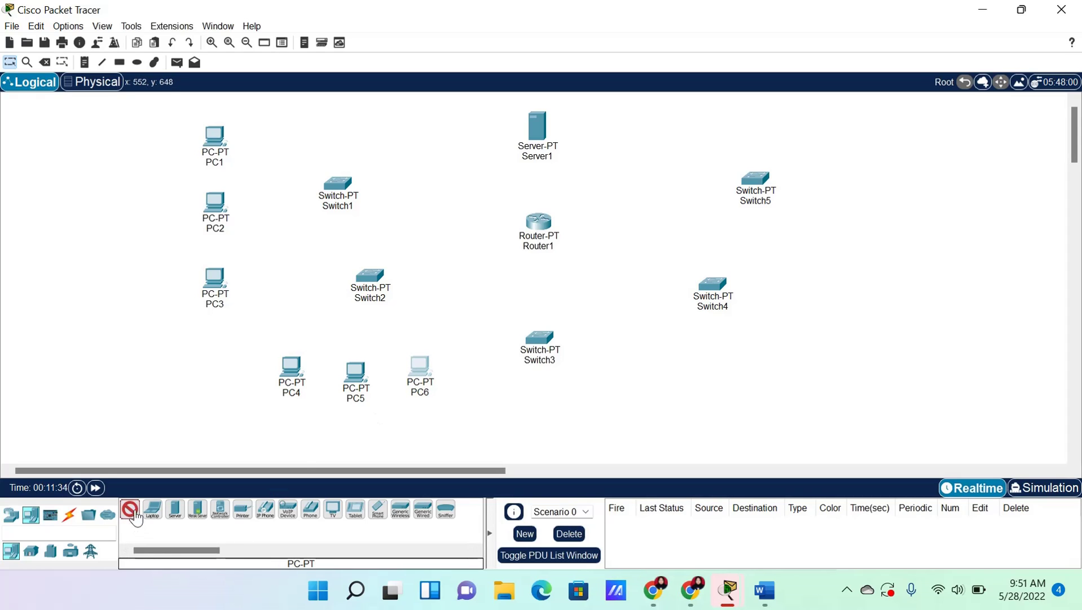
pyautogui.click(482, 442)
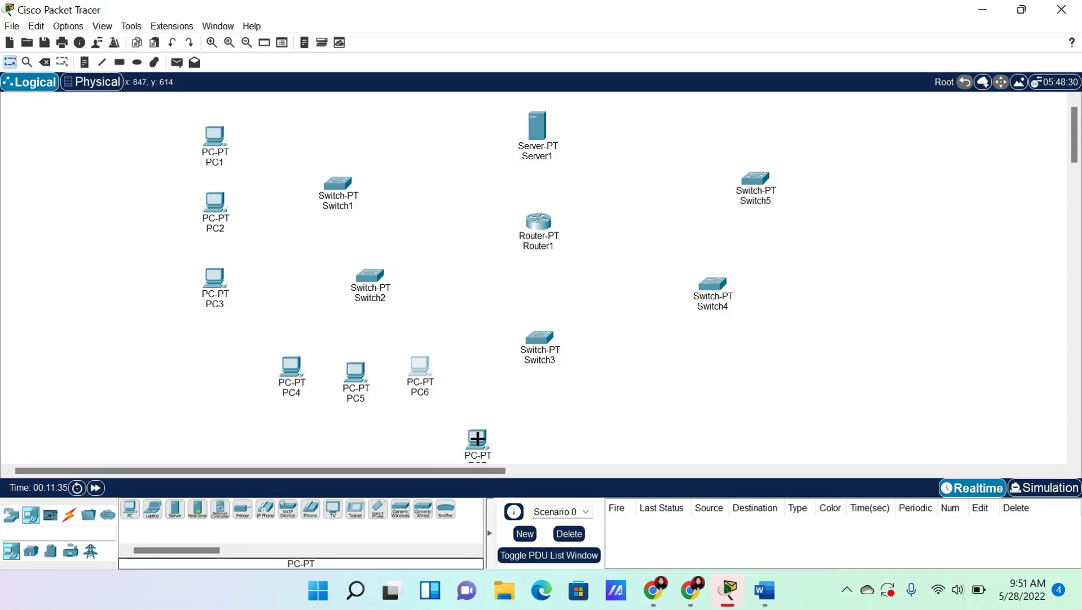
pyautogui.click(130, 511)
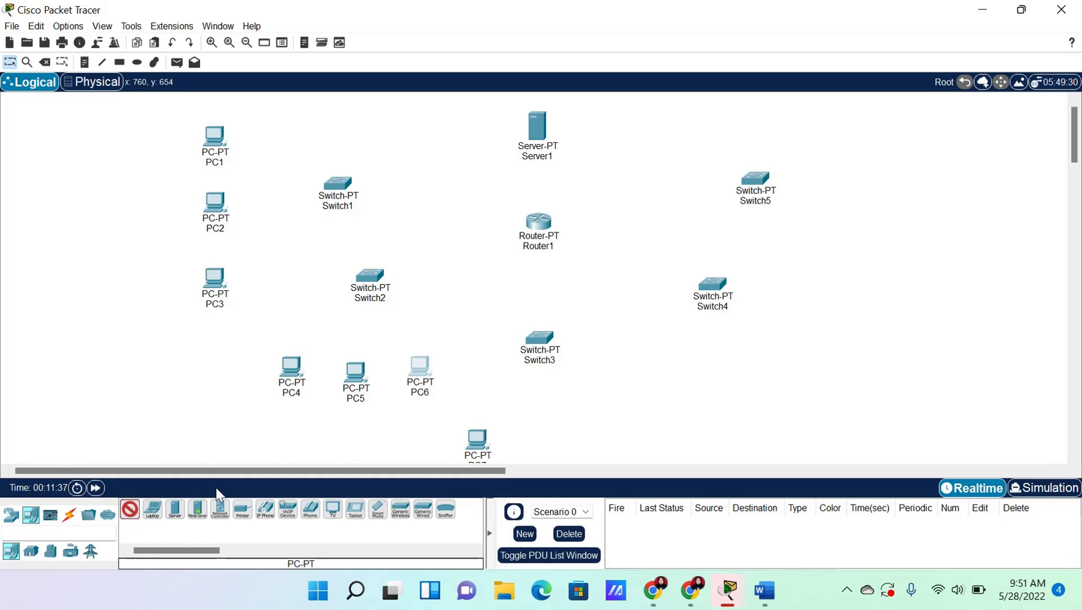
pyautogui.click(541, 436)
pyautogui.click(130, 509)
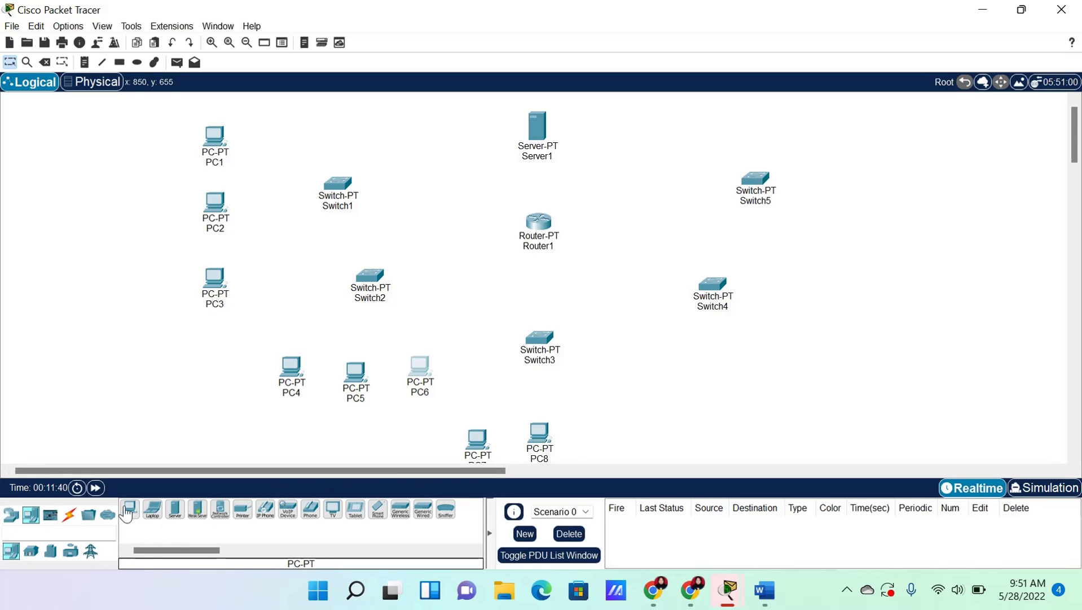
pyautogui.click(599, 439)
pyautogui.moveTo(599, 438); pyautogui.dragTo(608, 436)
pyautogui.moveTo(539, 431); pyautogui.dragTo(539, 434)
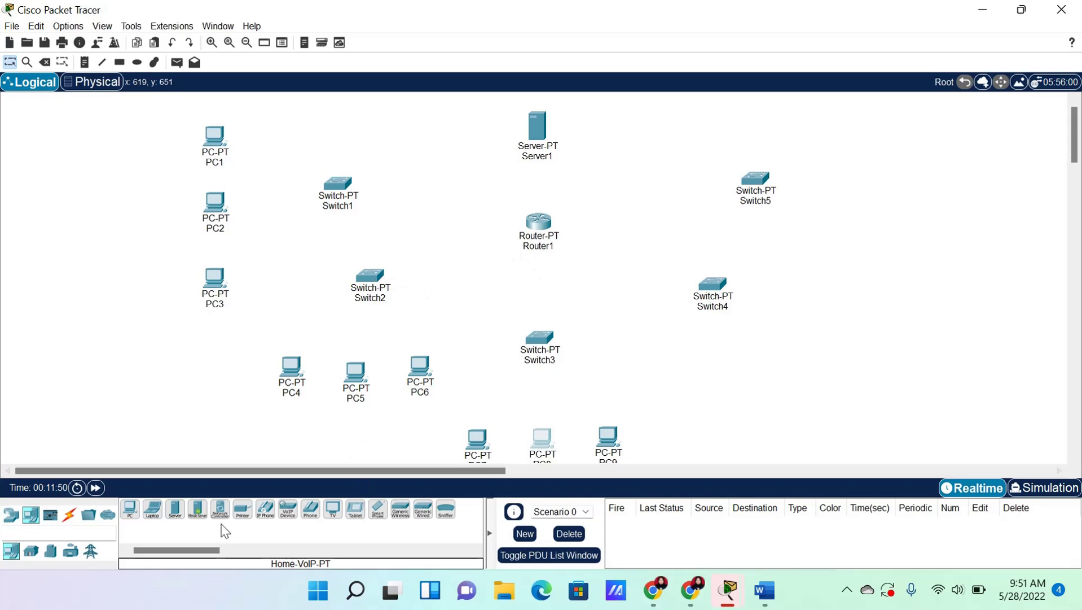
# Place three PC-PT end devices in an evenly spaced row below Switch4
pyautogui.click(129, 511)
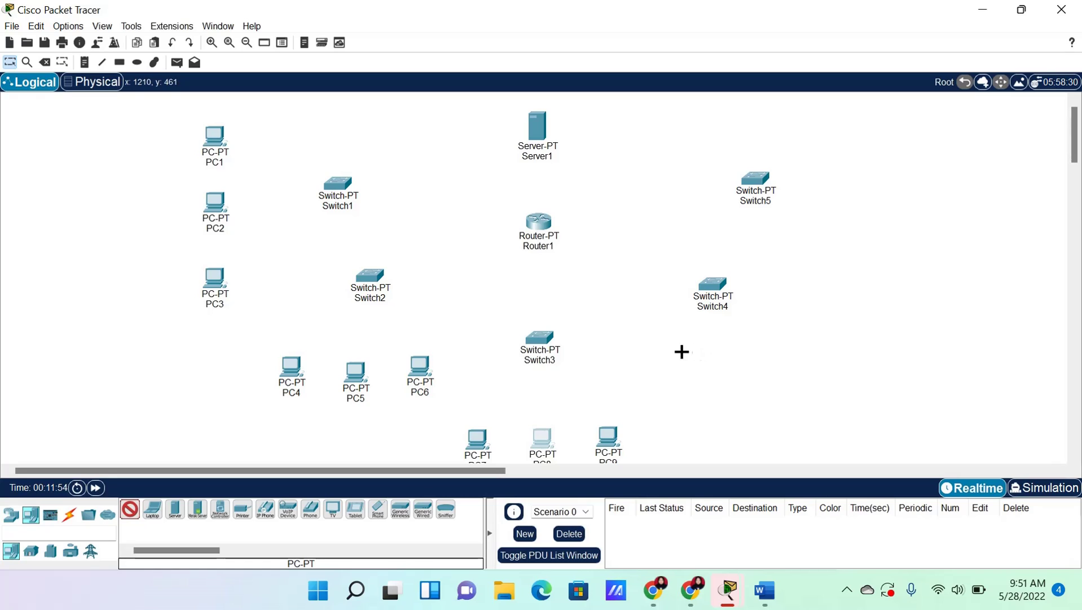
pyautogui.click(662, 366)
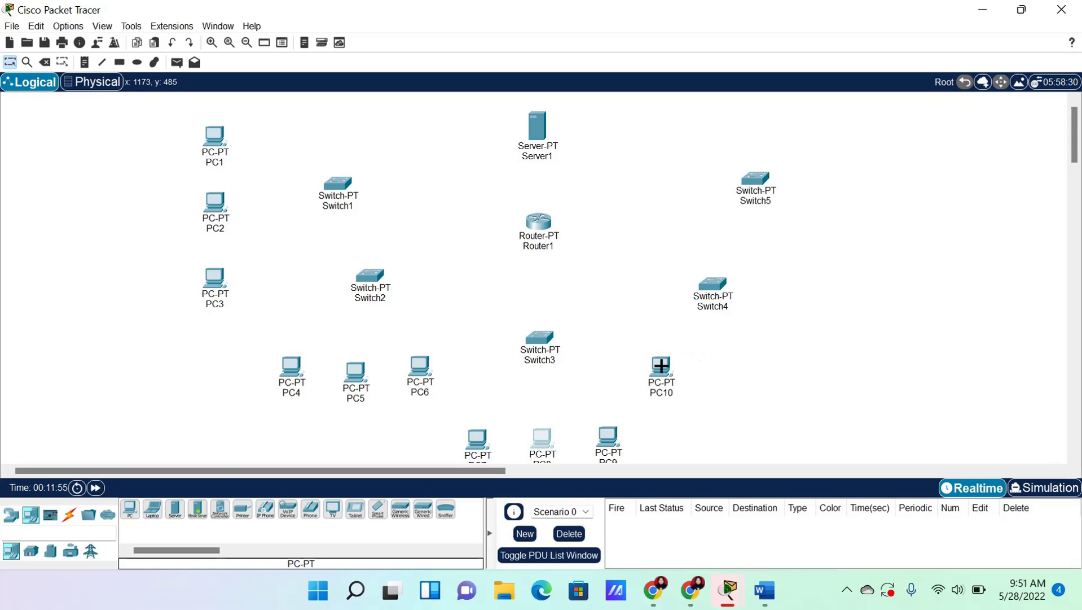
pyautogui.click(133, 517)
pyautogui.click(725, 369)
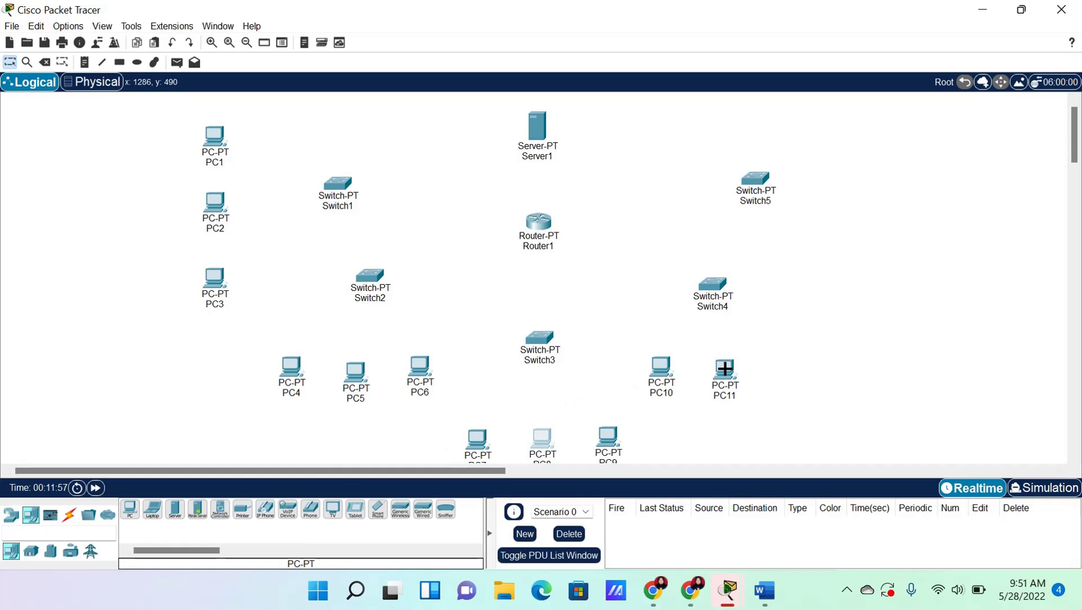
pyautogui.click(130, 509)
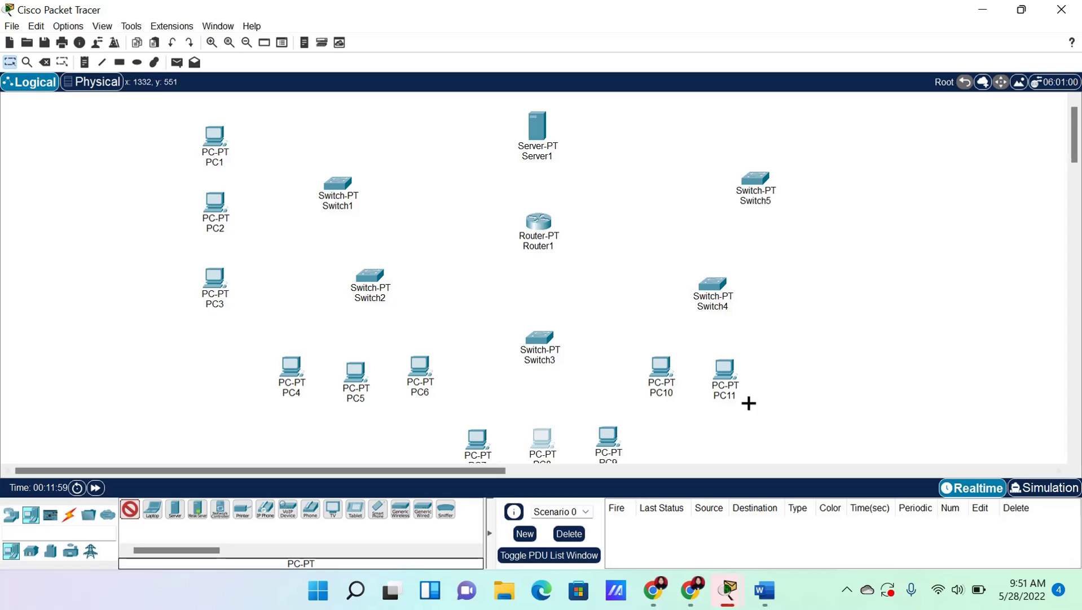
pyautogui.click(799, 370)
pyautogui.moveTo(802, 377); pyautogui.dragTo(795, 377)
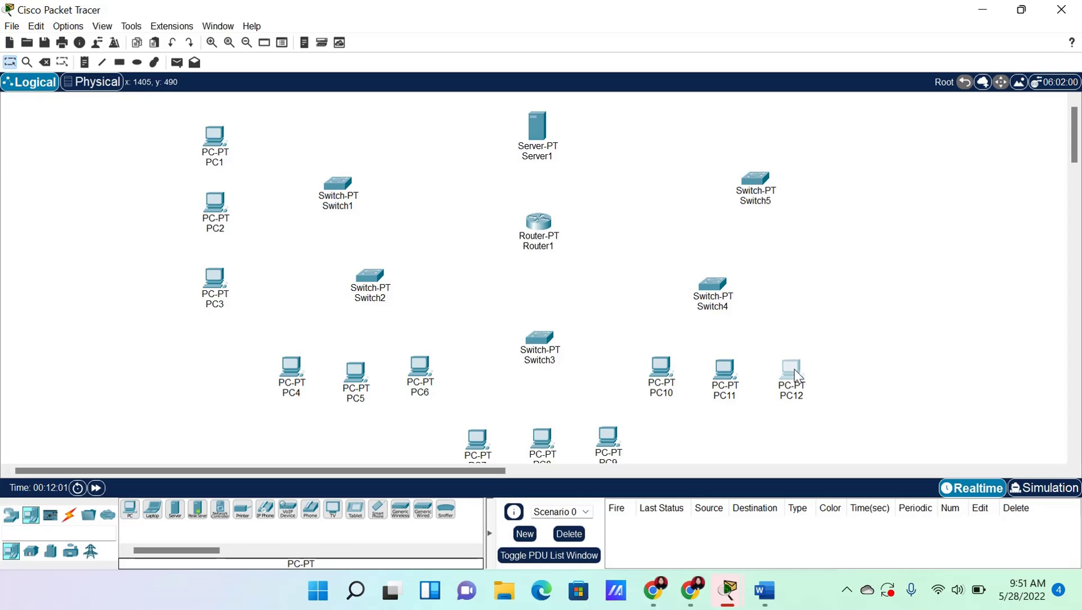
# Place three PC-PT end devices in a column to the right of Switch5
pyautogui.click(134, 521)
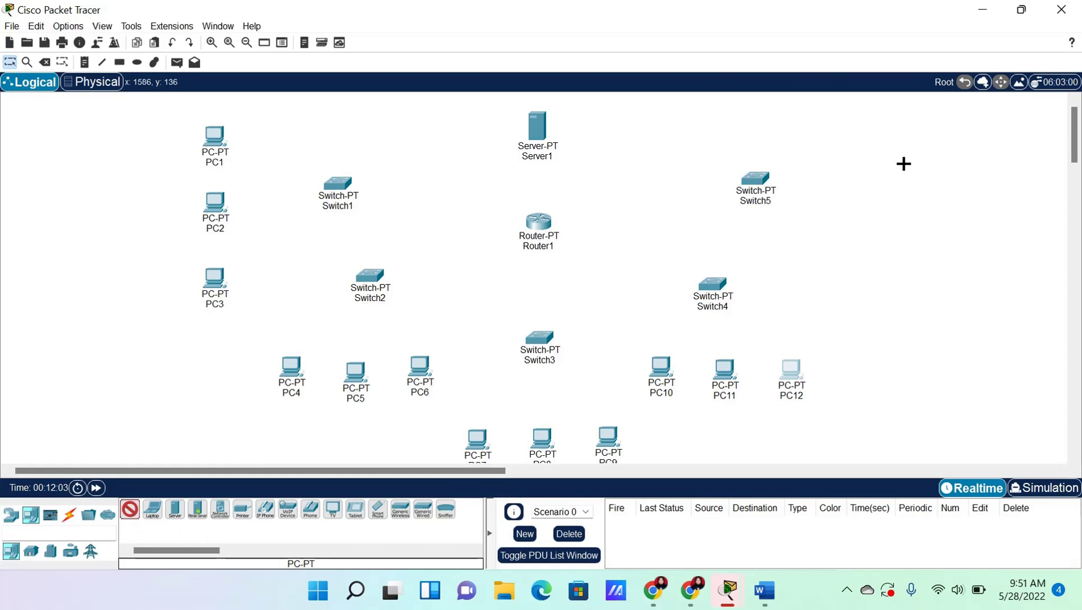
pyautogui.click(849, 119)
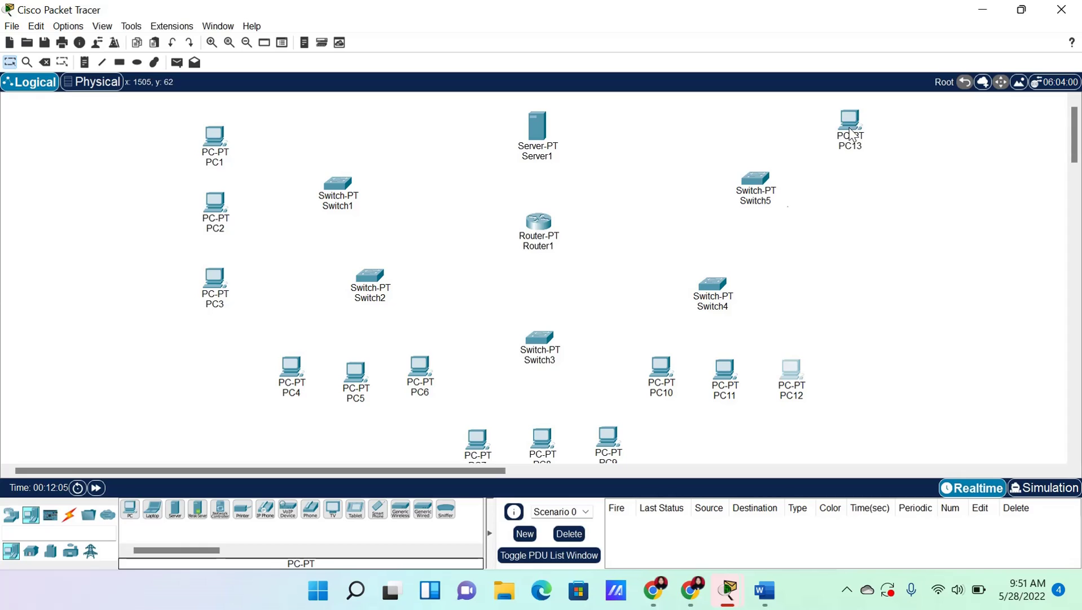
pyautogui.click(131, 515)
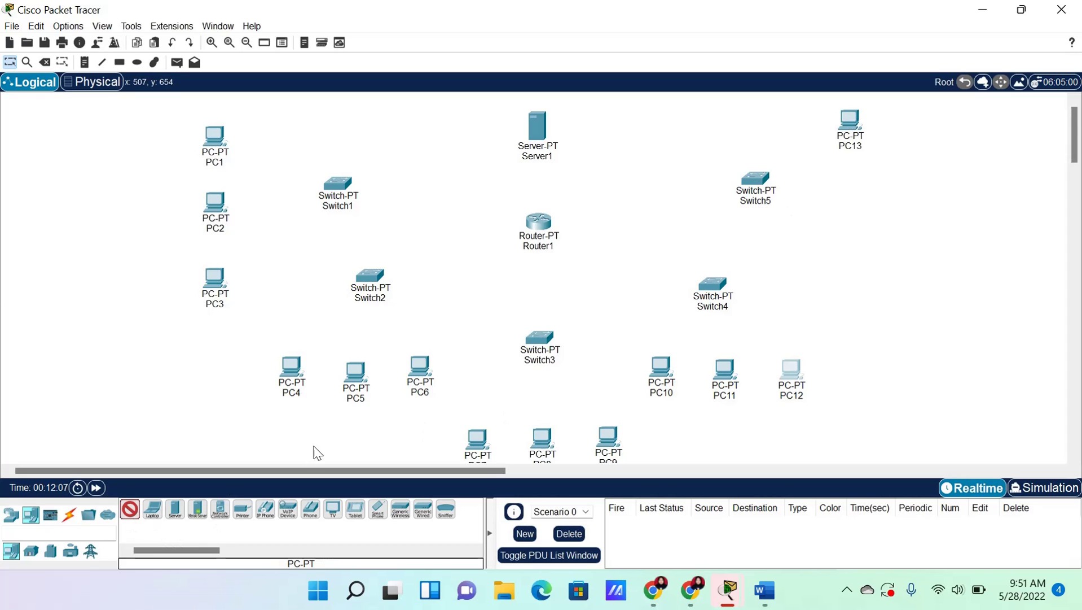
pyautogui.click(852, 189)
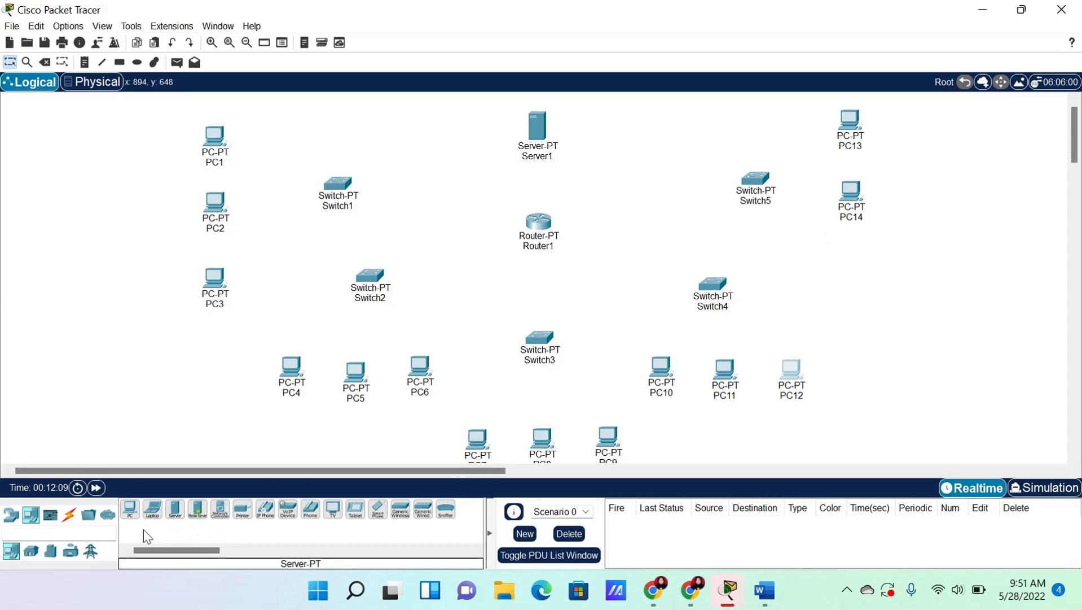
pyautogui.click(131, 509)
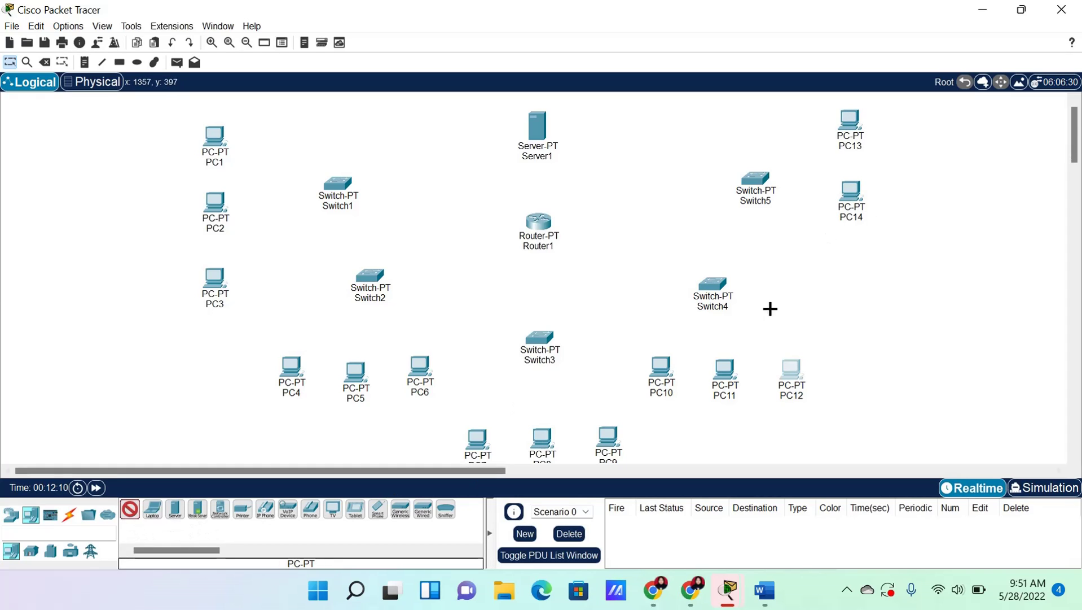
pyautogui.click(859, 267)
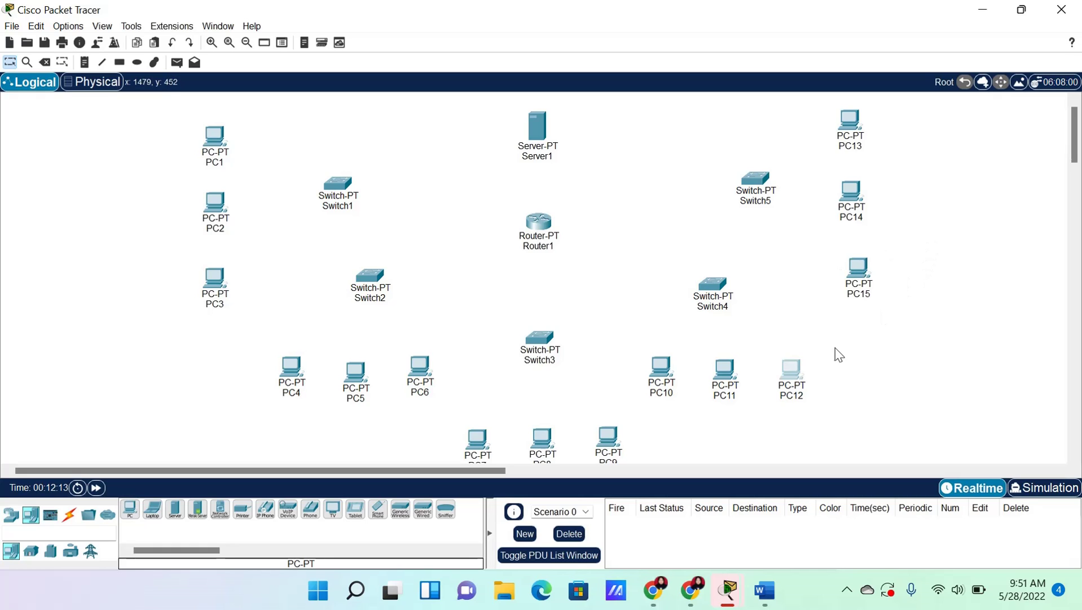
pyautogui.moveTo(664, 383)
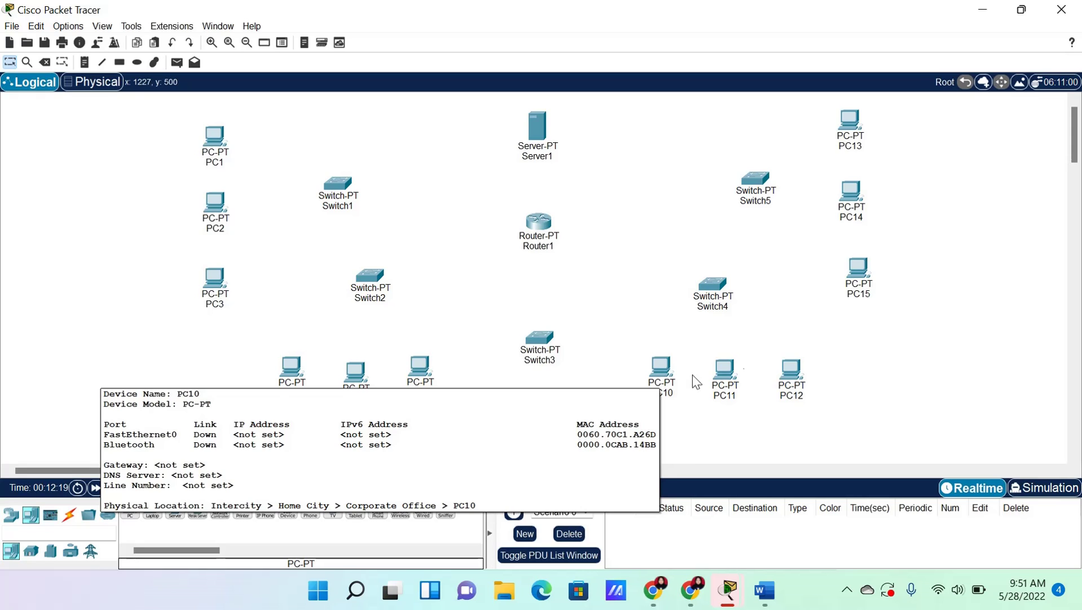
# Connect Server1 to Router1's FastEthernet0/0 port with a Copper Cross-Over cable
pyautogui.click(68, 514)
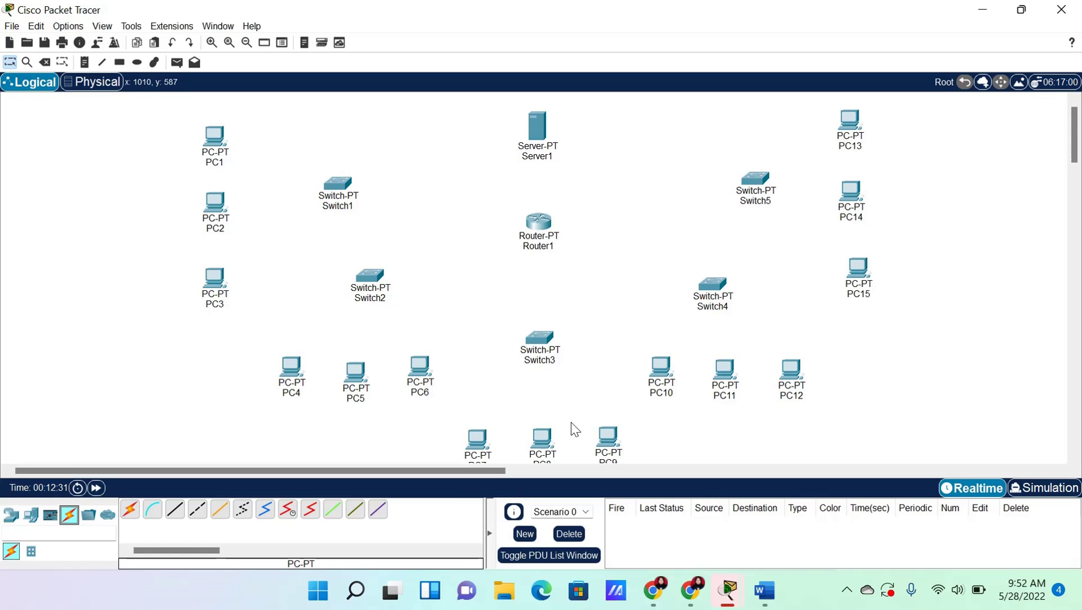
pyautogui.click(201, 514)
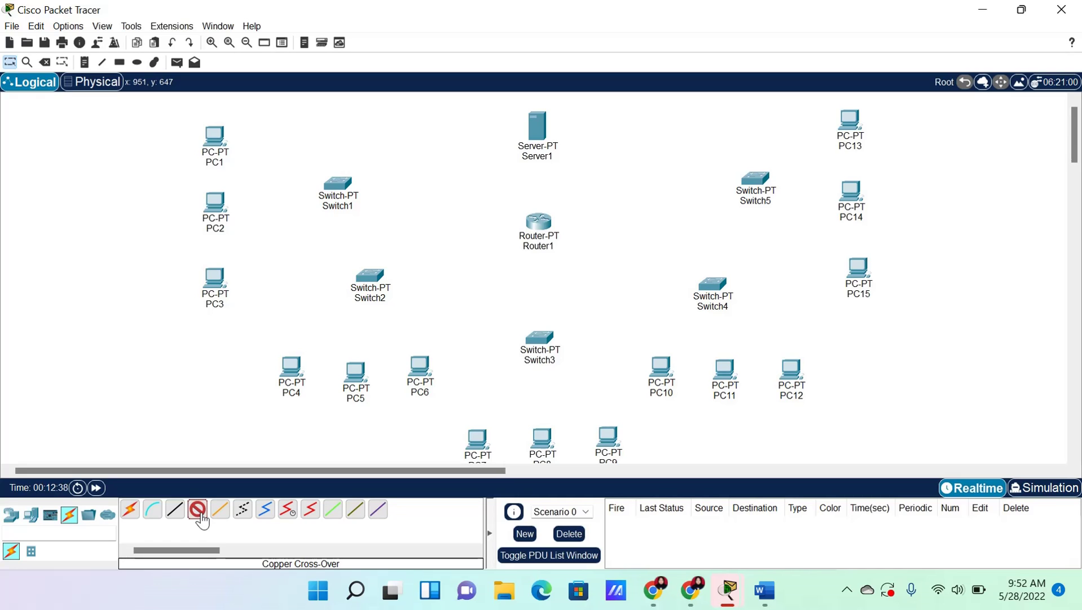
pyautogui.click(537, 134)
pyautogui.click(559, 142)
pyautogui.click(539, 220)
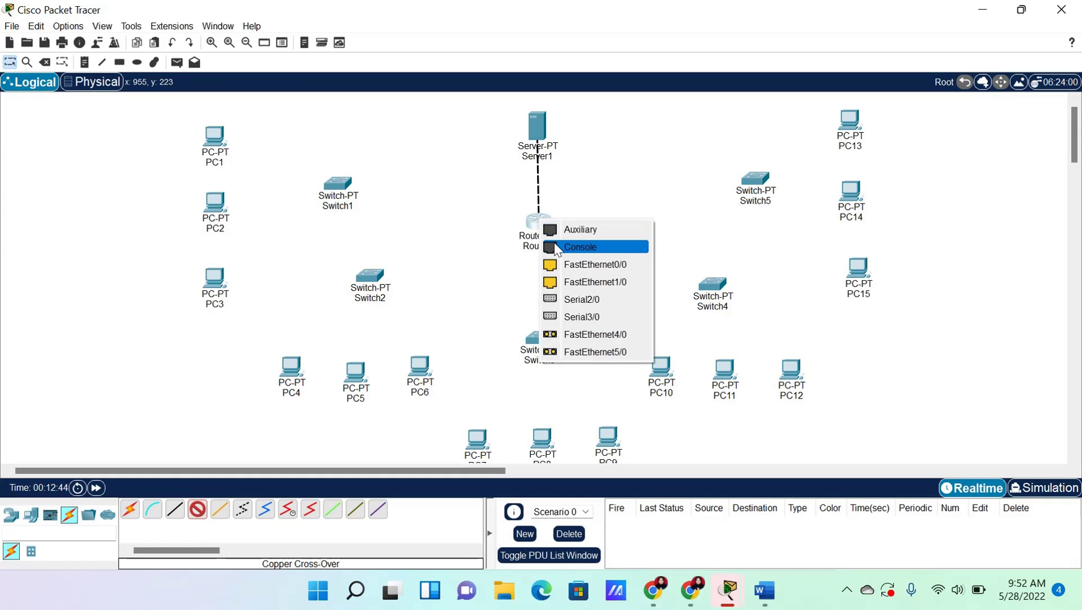
pyautogui.click(557, 263)
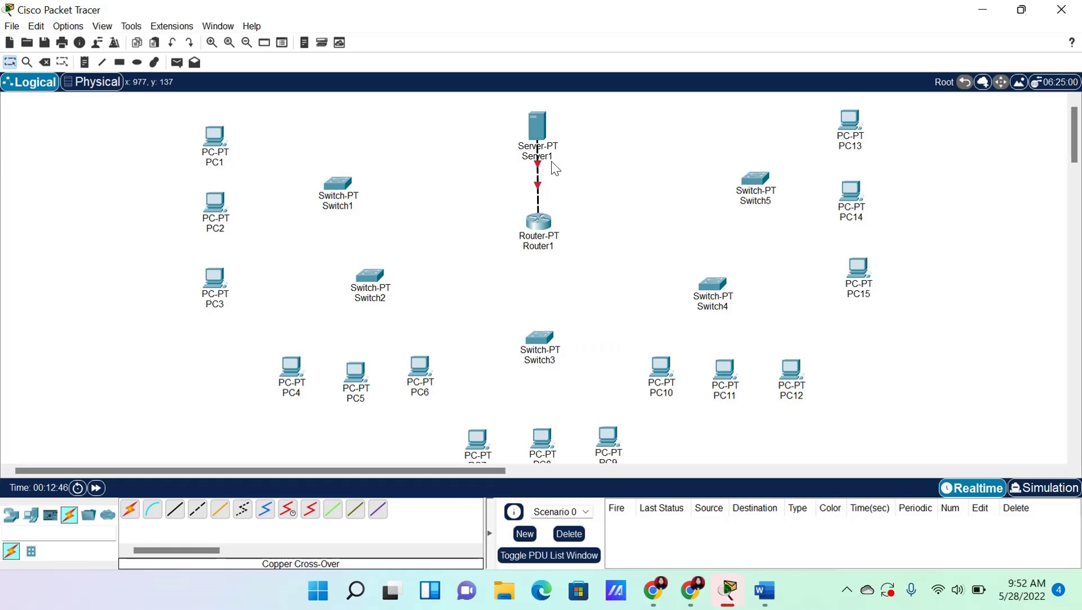
# Look at Server1's physical device view and available modules
pyautogui.click(535, 126)
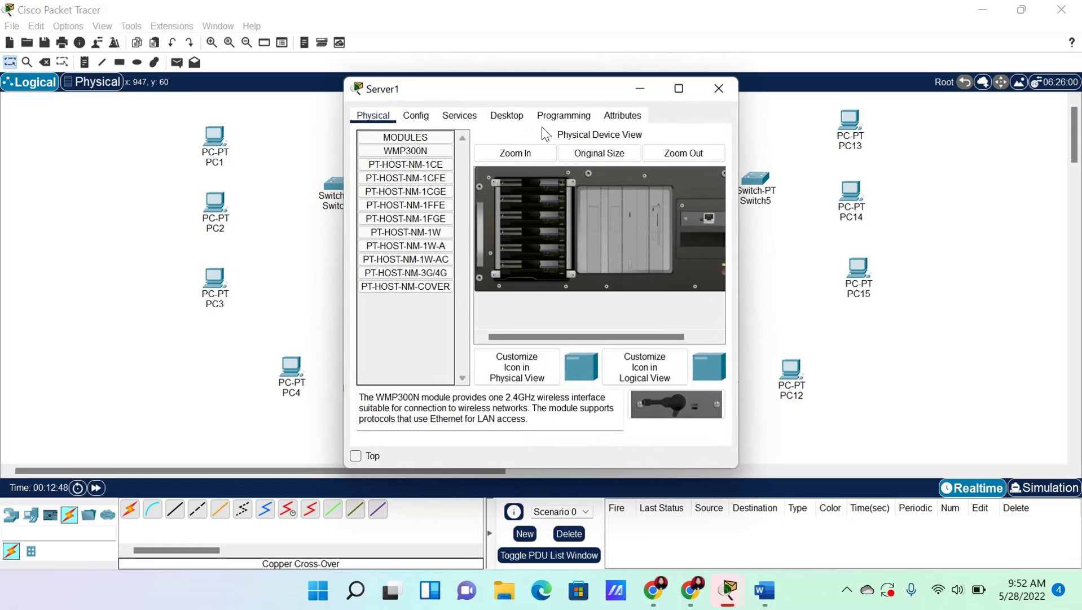
pyautogui.click(715, 89)
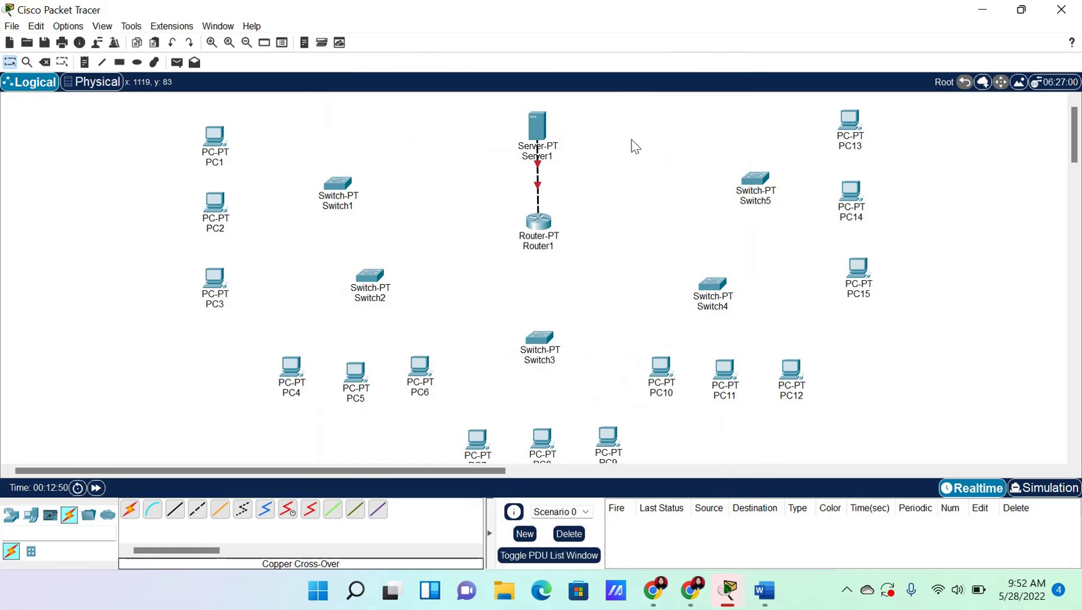
# Open Router1's physical device view, try to remove a serial module, and switch the router's power off
pyautogui.click(542, 223)
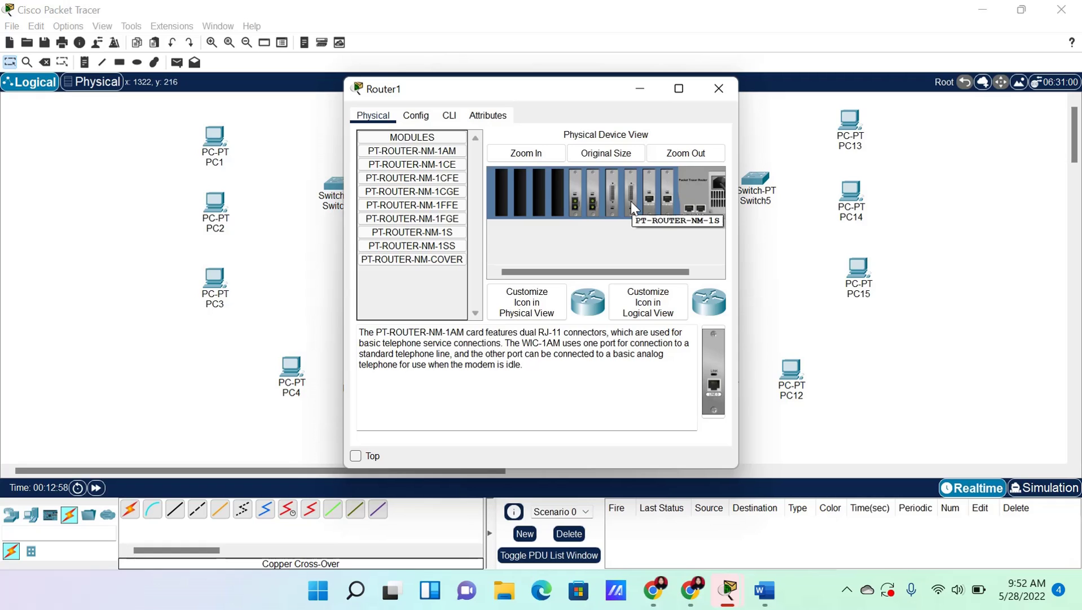
pyautogui.moveTo(631, 202); pyautogui.dragTo(417, 205)
pyautogui.click(641, 243)
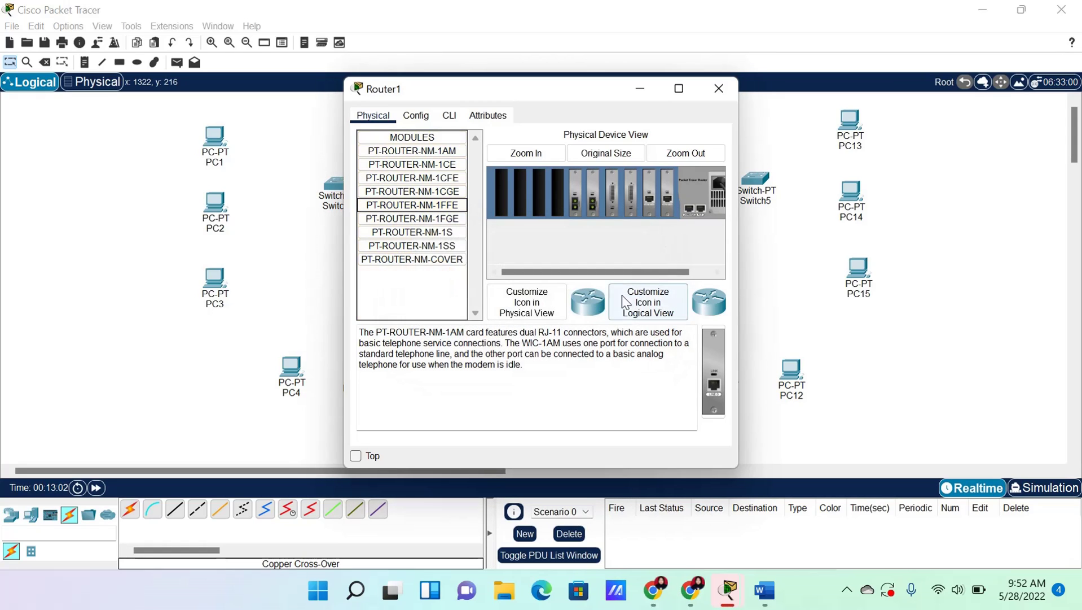
pyautogui.click(713, 184)
pyautogui.hscroll(-1, 657, 270)
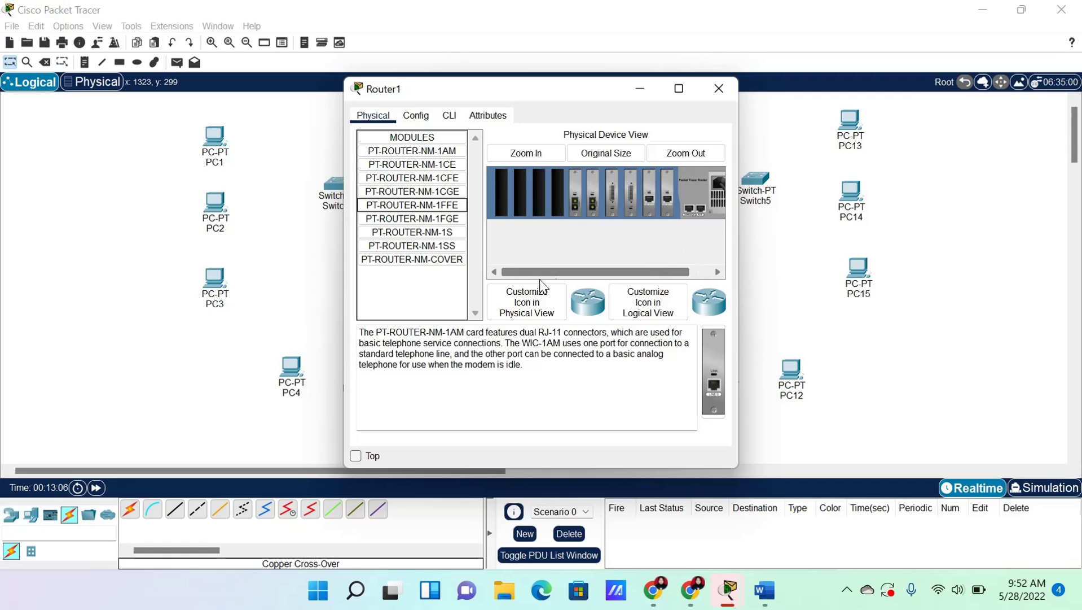
# Remove the two serial modules and the two fiber Fast Ethernet modules from Router1
pyautogui.moveTo(632, 207); pyautogui.dragTo(426, 235)
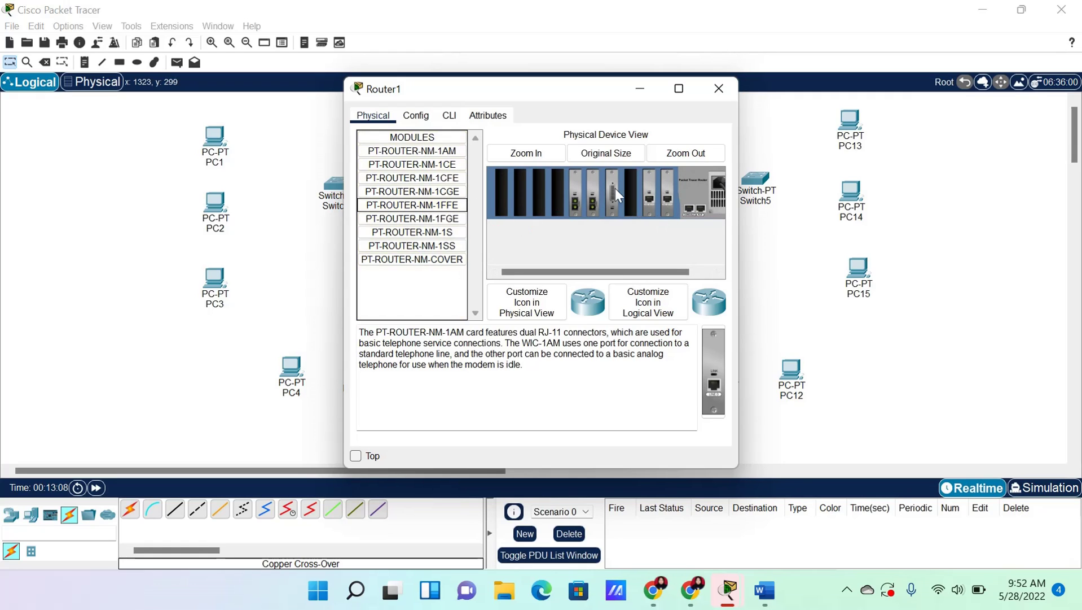
pyautogui.moveTo(615, 190); pyautogui.dragTo(426, 225)
pyautogui.moveTo(568, 202); pyautogui.dragTo(427, 233)
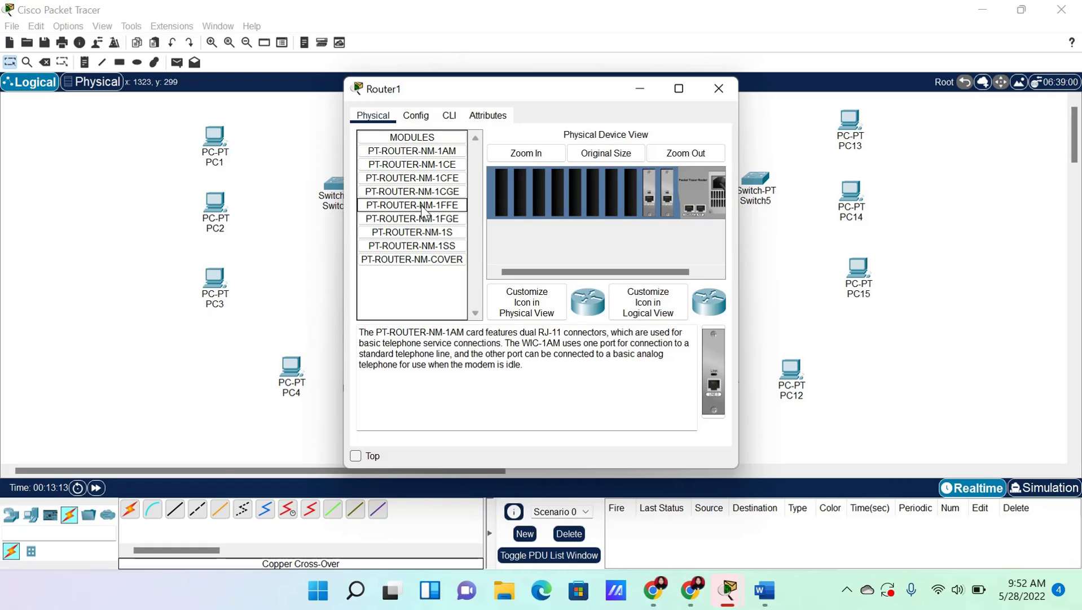
# Install five PT-ROUTER-NM-1FFE modules side by side in Router1's empty slots next to the two copper Fast Ethernet modules
pyautogui.click(430, 211)
pyautogui.moveTo(430, 210); pyautogui.dragTo(635, 196)
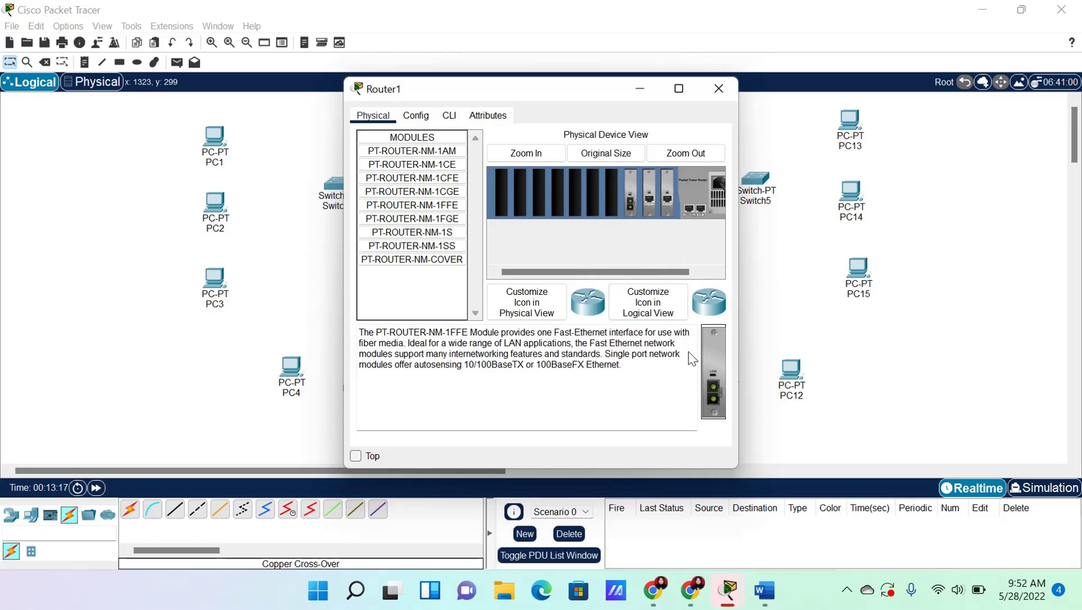
pyautogui.moveTo(688, 353); pyautogui.dragTo(614, 200)
pyautogui.moveTo(701, 353); pyautogui.dragTo(592, 198)
pyautogui.moveTo(712, 375); pyautogui.dragTo(561, 194)
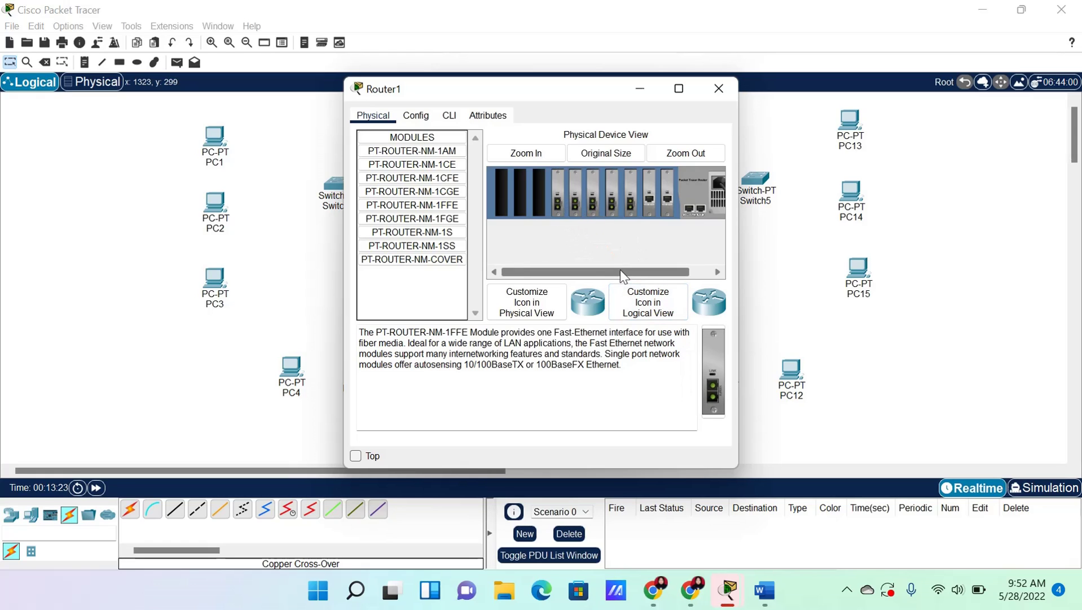
# Look at the power supply end of Router1's physical device view and close the device window
pyautogui.moveTo(623, 276); pyautogui.dragTo(644, 276)
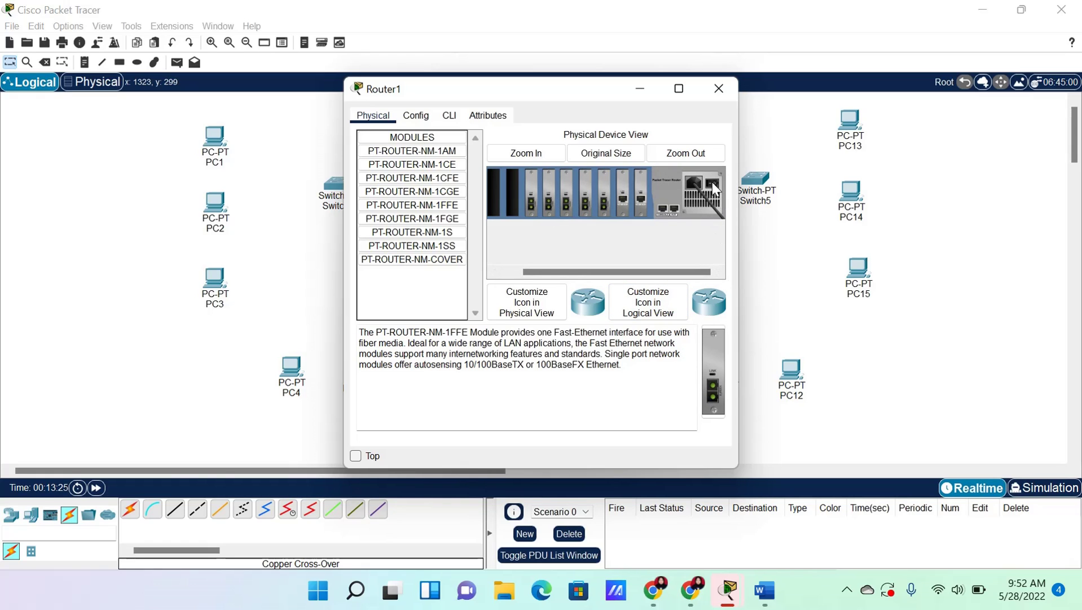
pyautogui.click(718, 95)
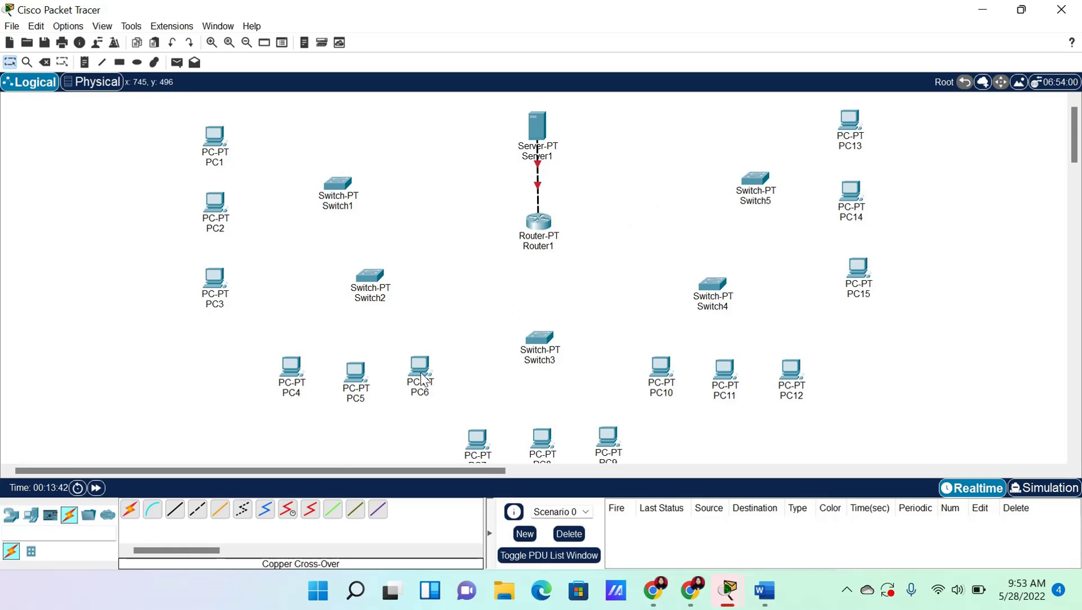
# Try to start a fiber link at Switch1's FastEthernet0/1 port
pyautogui.click(219, 509)
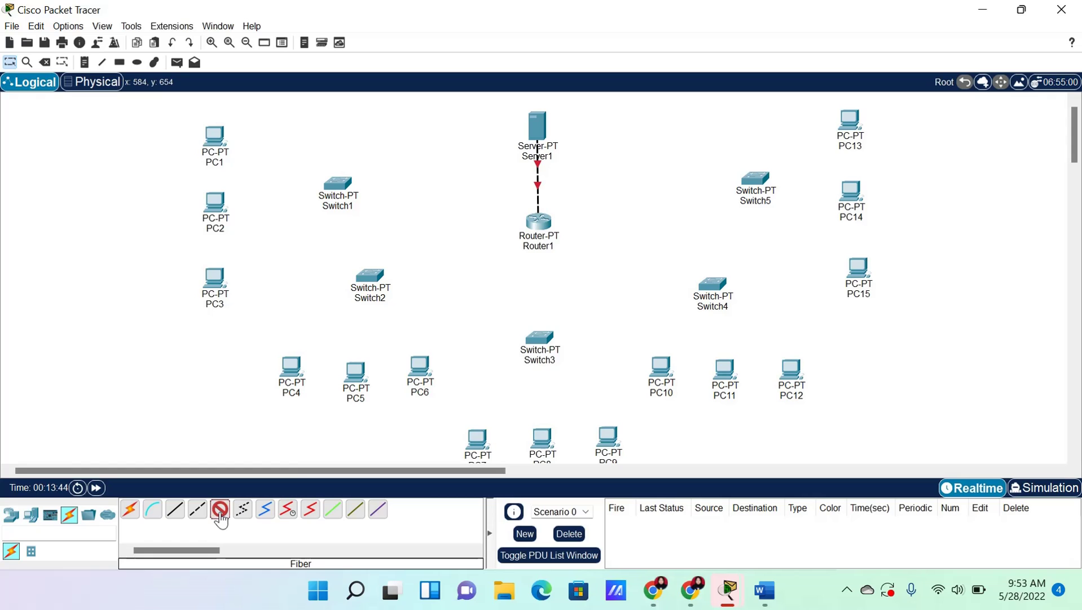
pyautogui.click(350, 184)
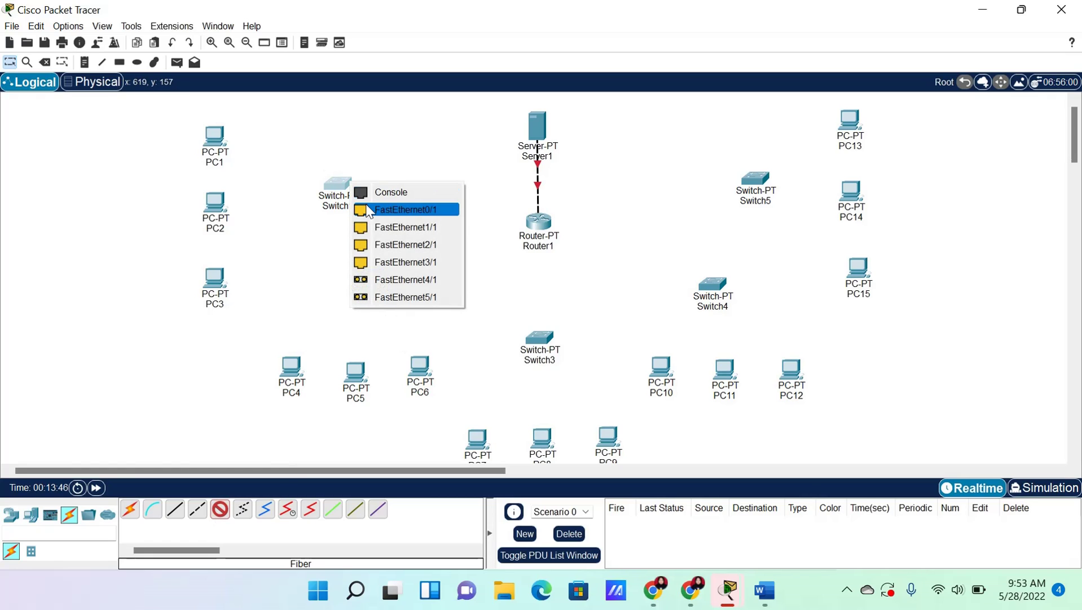
pyautogui.click(384, 208)
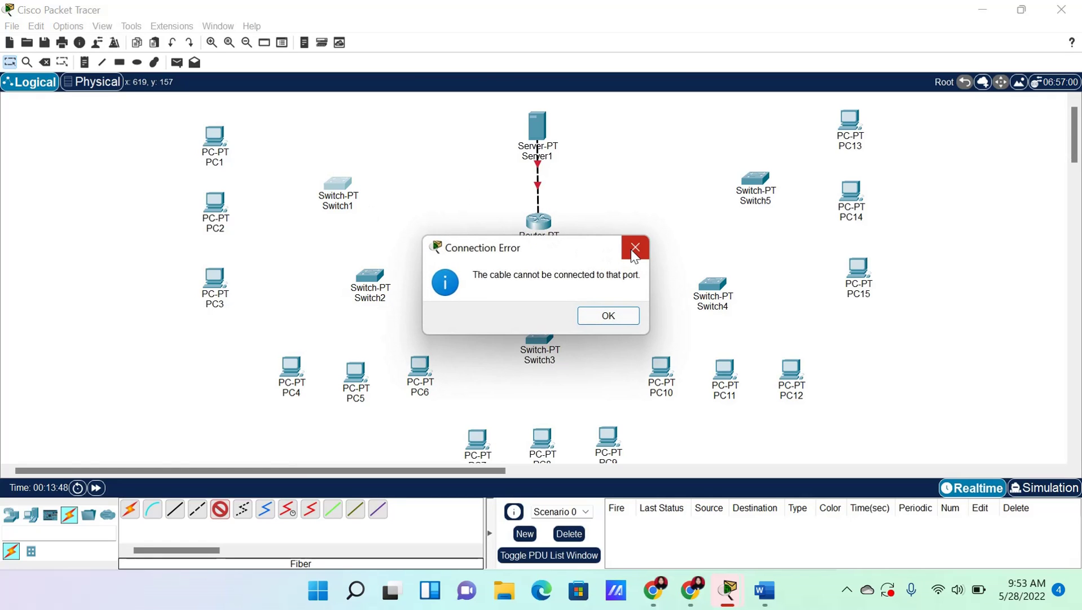
pyautogui.click(635, 248)
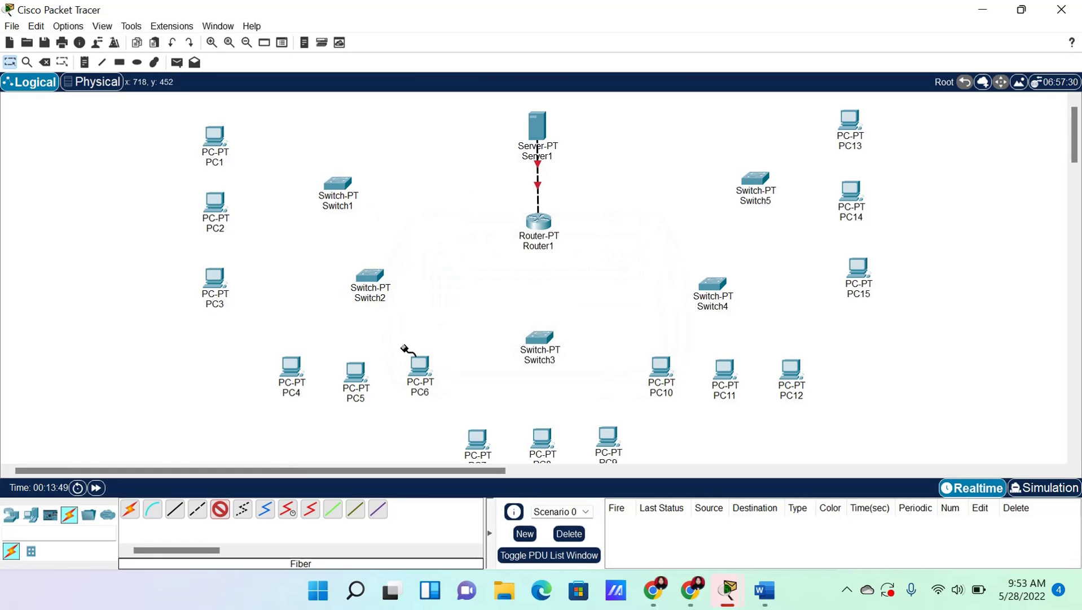
pyautogui.click(221, 511)
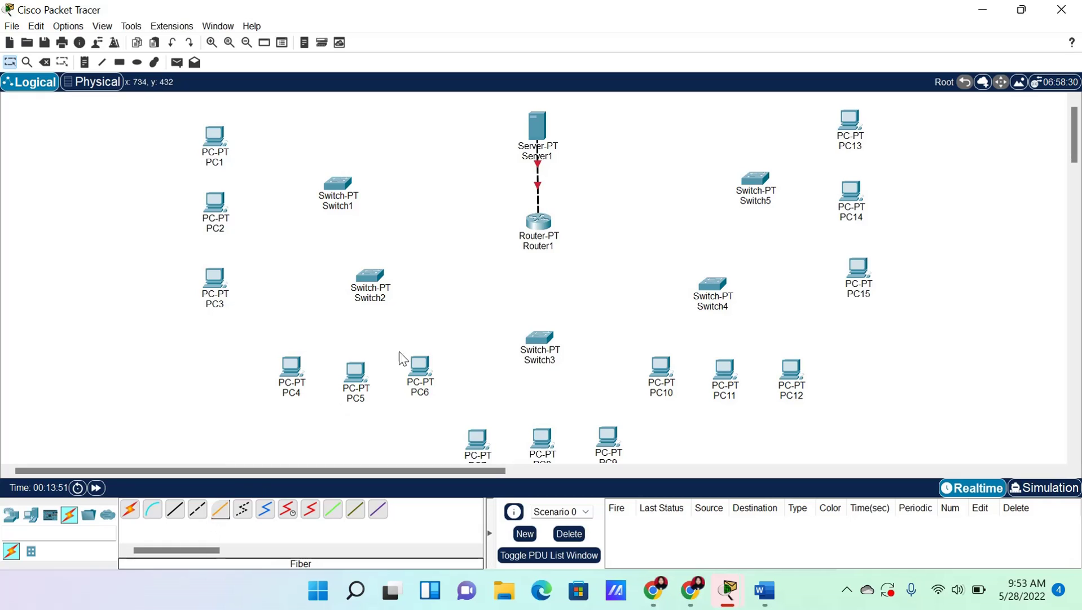
pyautogui.click(342, 186)
pyautogui.click(717, 88)
# Connect Router1's FastEthernet2/0 to Switch1's FastEthernet4/1 with a fiber cable
pyautogui.click(221, 511)
pyautogui.click(539, 221)
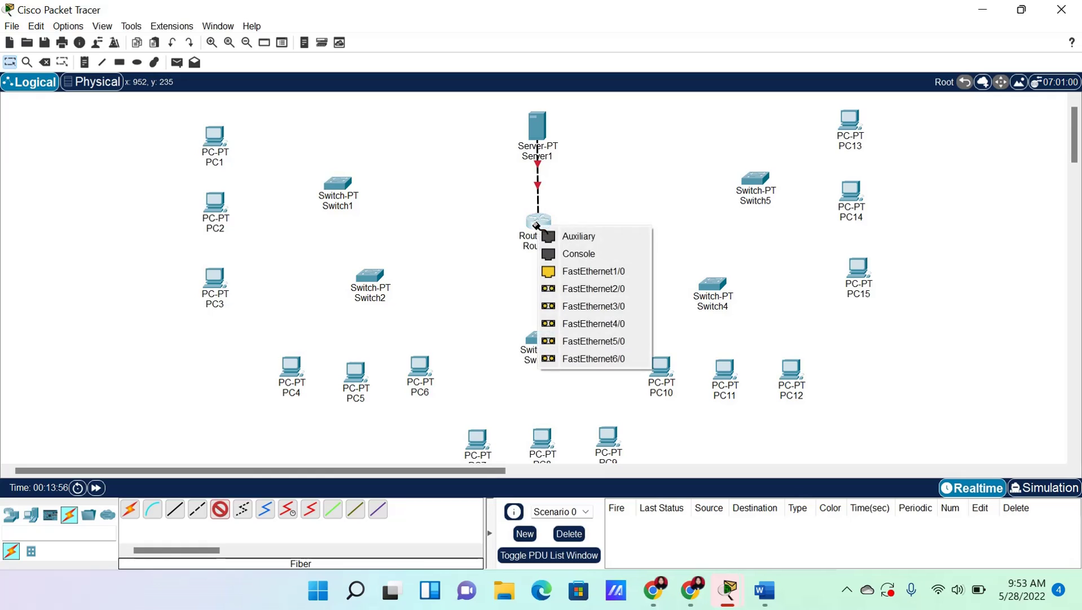
pyautogui.click(562, 278)
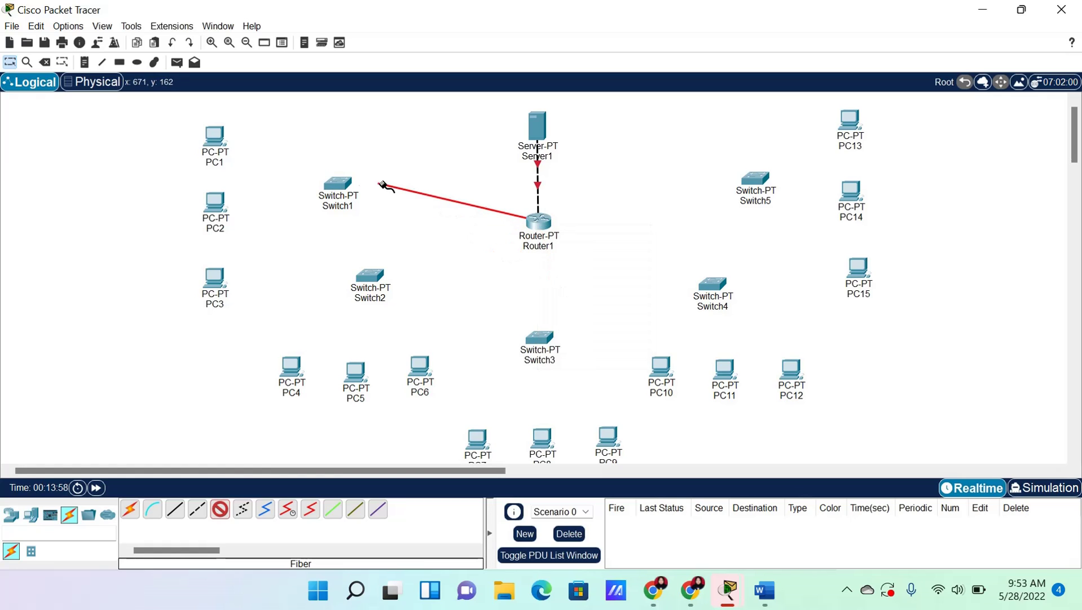
pyautogui.click(339, 185)
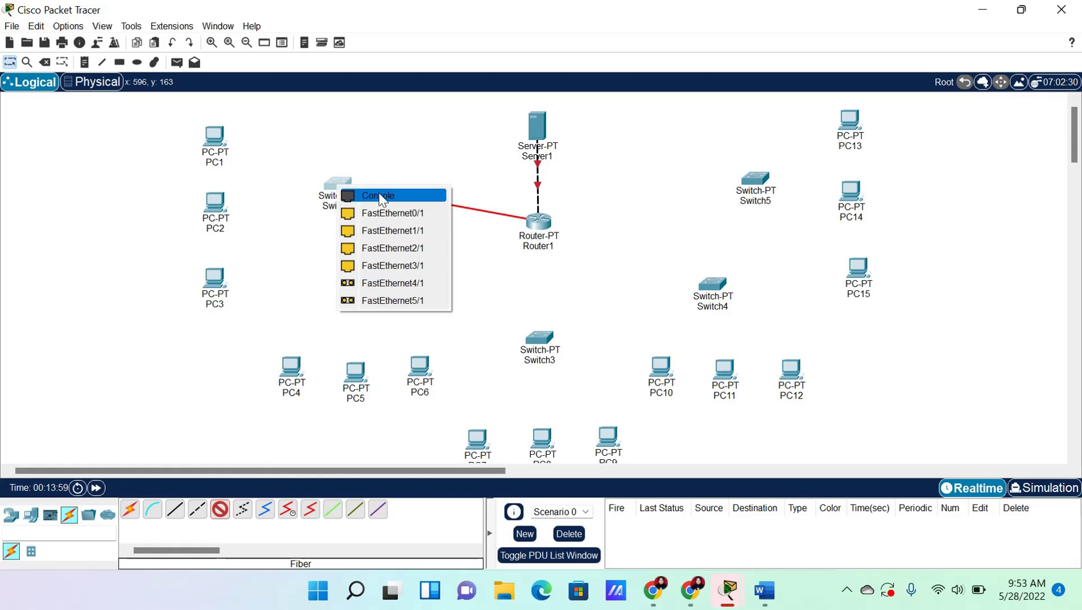
pyautogui.click(392, 279)
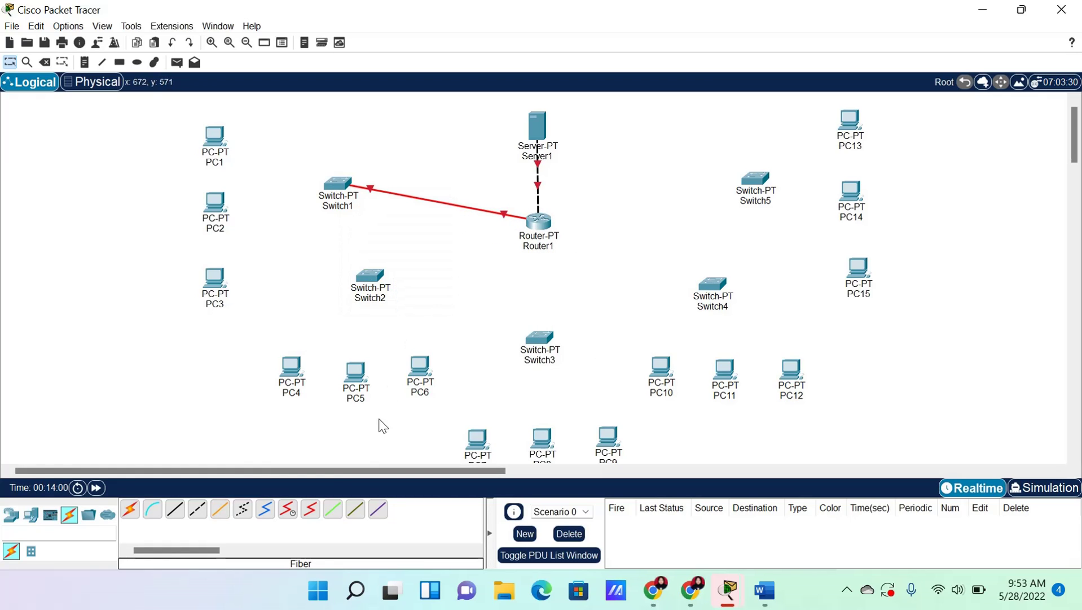
# Connect Router1's FastEthernet3/0 to Switch2's FastEthernet4/1 with a fiber cable
pyautogui.click(227, 515)
pyautogui.click(536, 224)
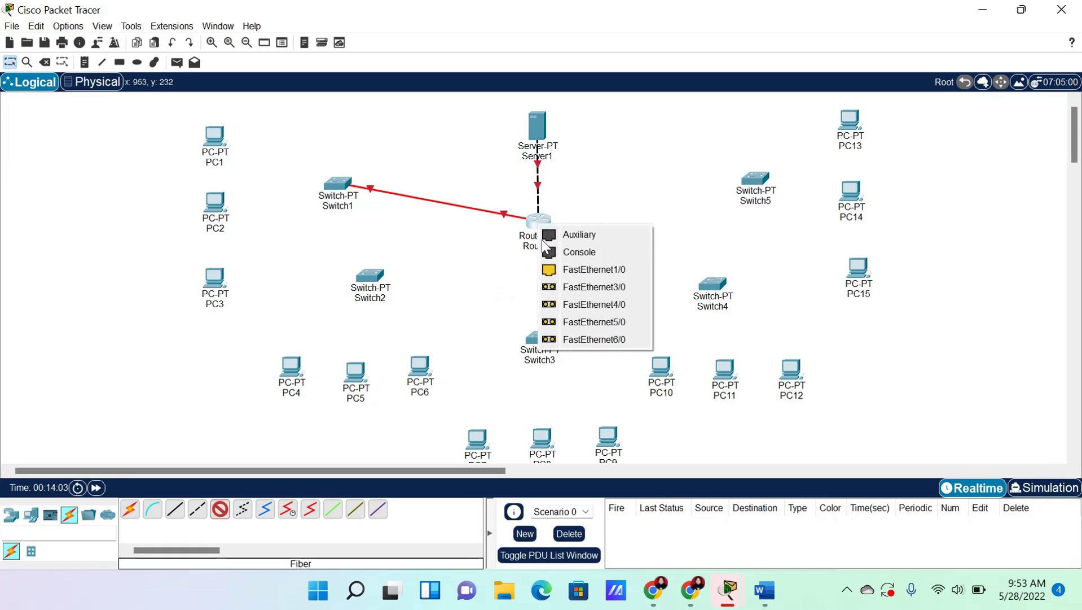
pyautogui.click(555, 299)
pyautogui.click(356, 280)
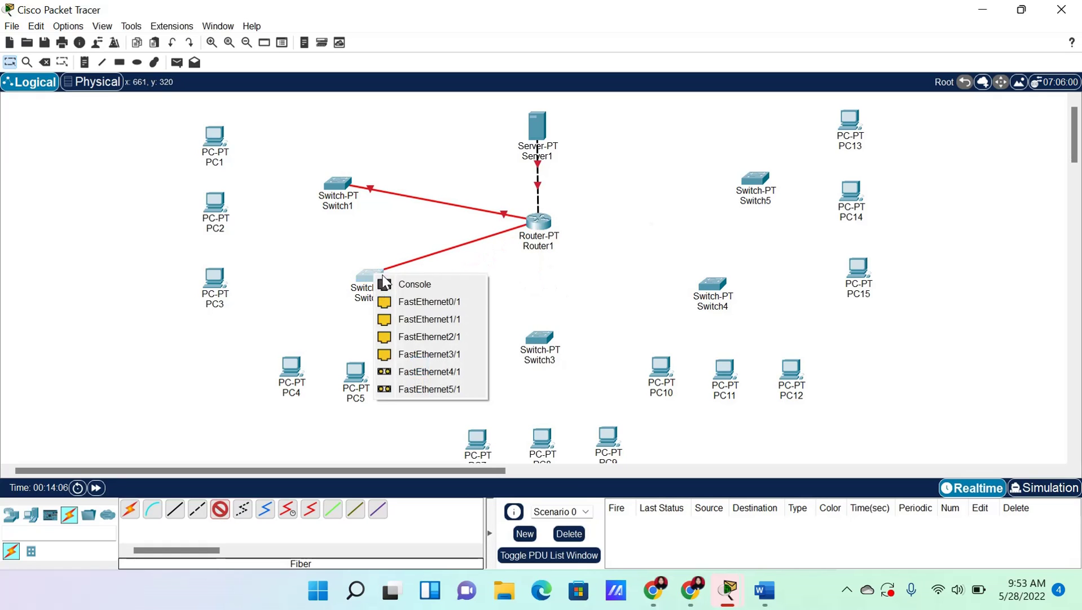
pyautogui.click(394, 368)
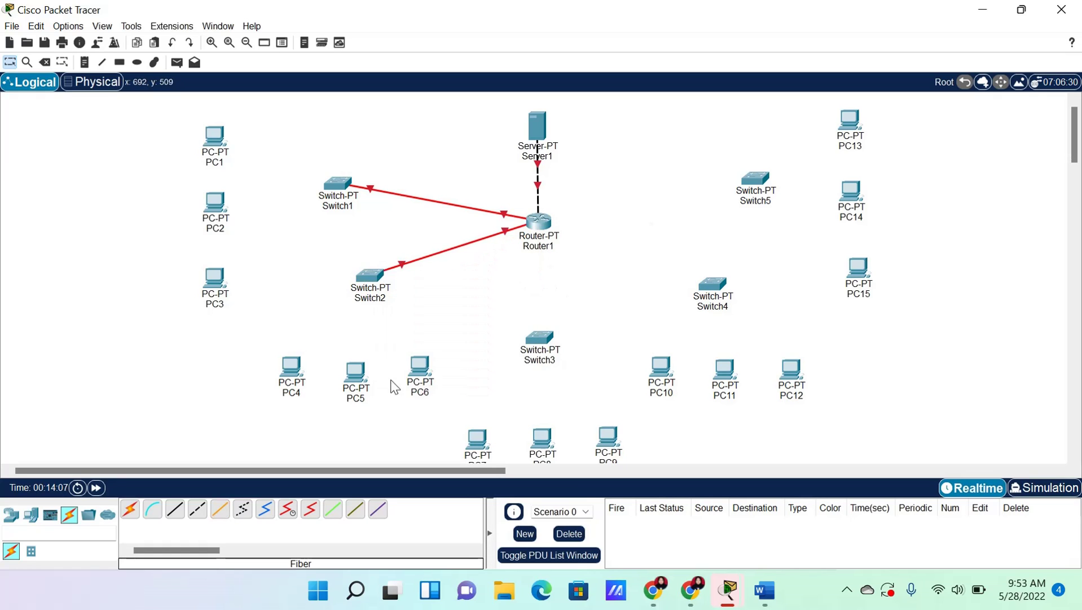
# Connect Router1's FastEthernet4/0 to Switch3's FastEthernet4/1 with a fiber cable
pyautogui.click(221, 510)
pyautogui.click(544, 224)
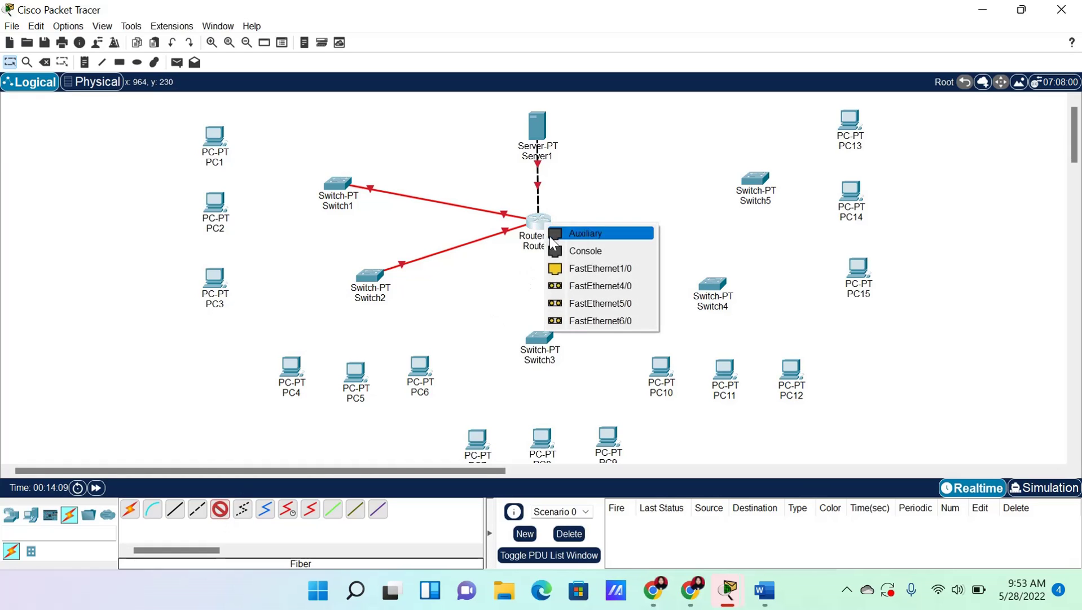
pyautogui.click(559, 285)
pyautogui.click(539, 339)
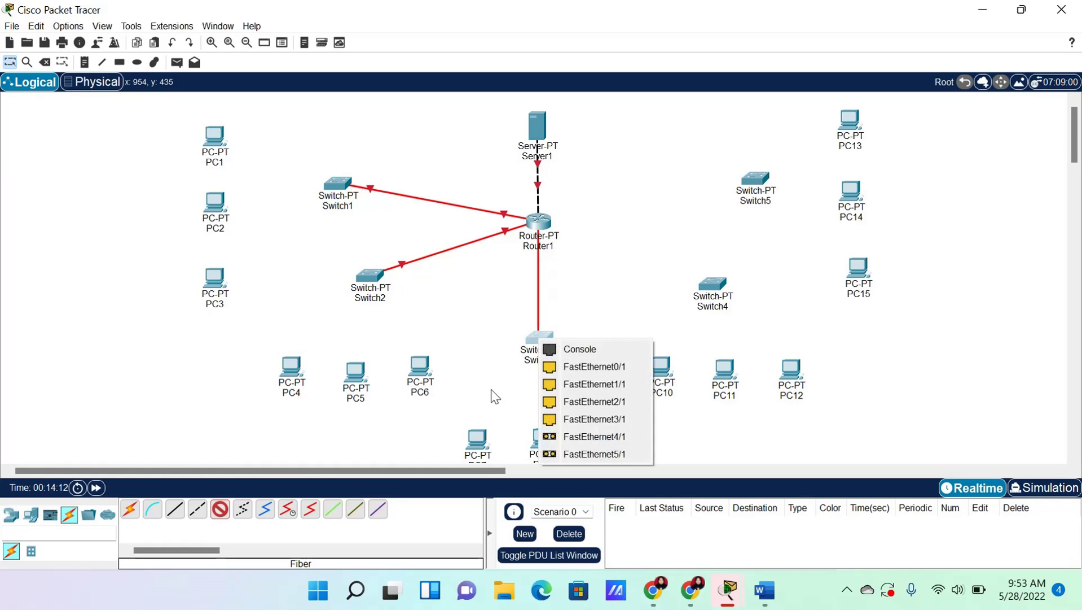
pyautogui.click(559, 437)
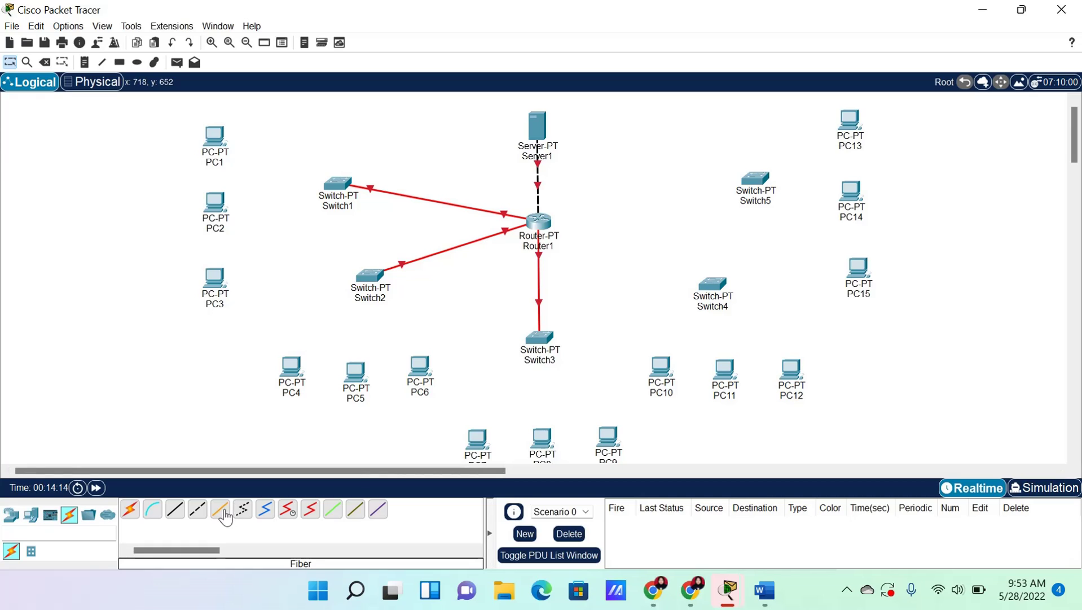
# Connect Router1's FastEthernet5/0 to Switch4's FastEthernet4/1 with a fiber cable
pyautogui.click(545, 221)
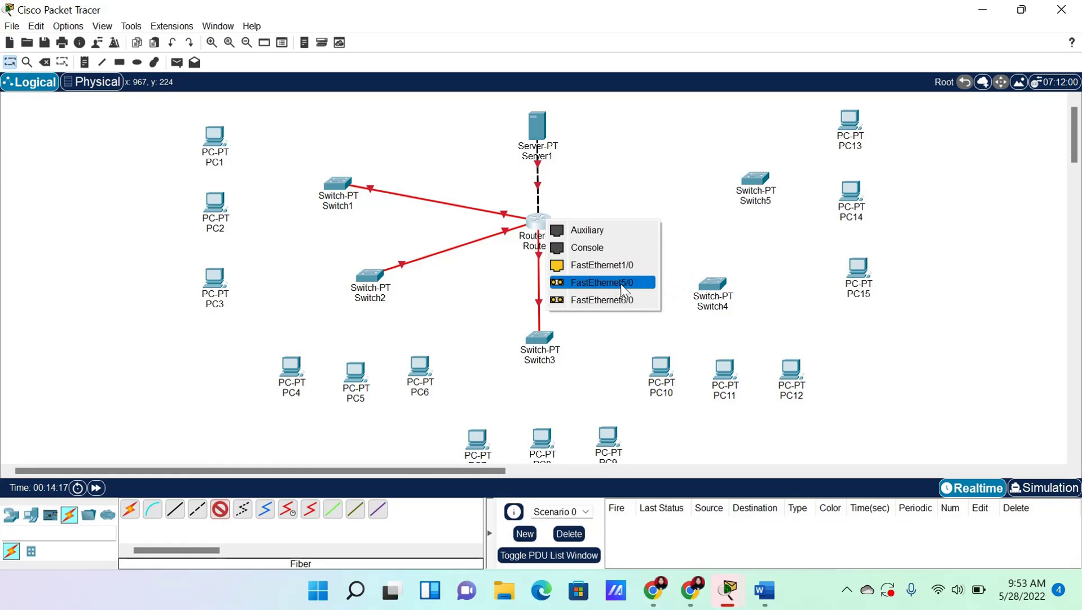
pyautogui.click(598, 283)
pyautogui.click(711, 283)
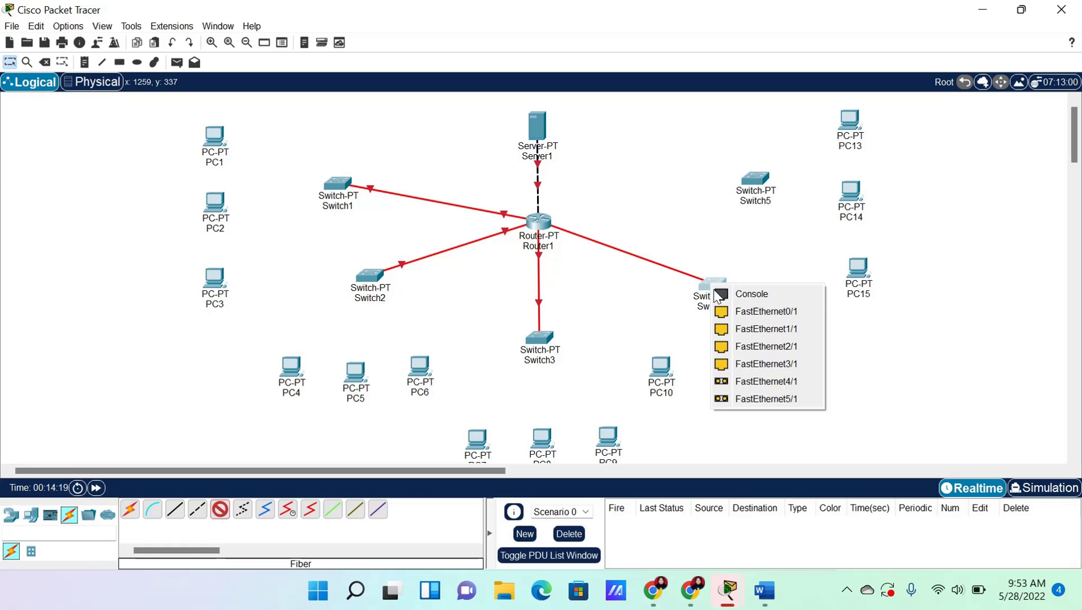
pyautogui.click(743, 382)
# Connect Router1's FastEthernet6/0 to Switch5's FastEthernet4/1 with a fiber cable
pyautogui.click(220, 509)
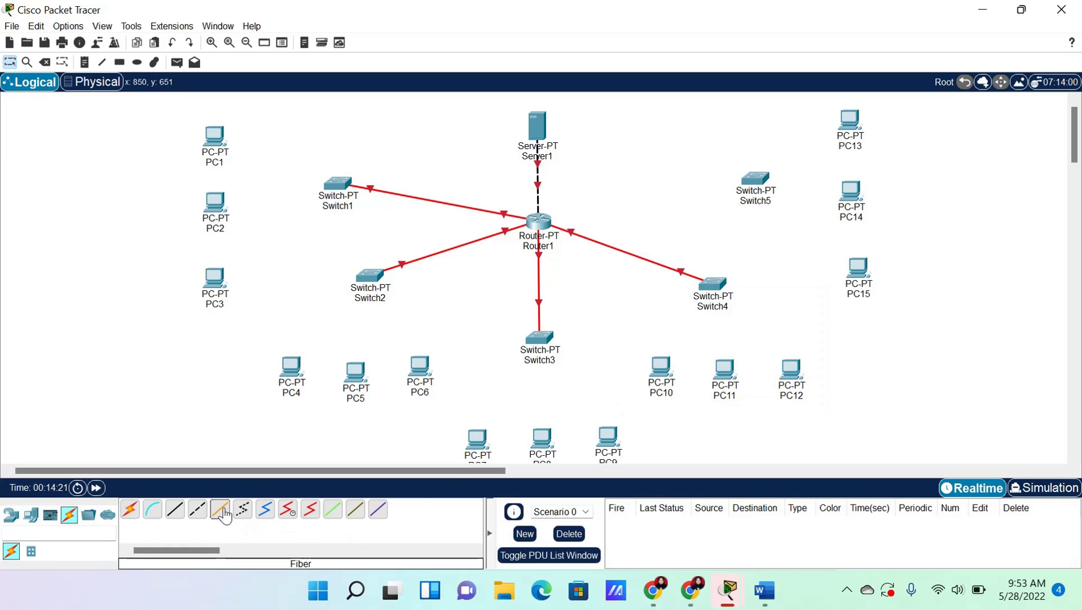
pyautogui.click(539, 222)
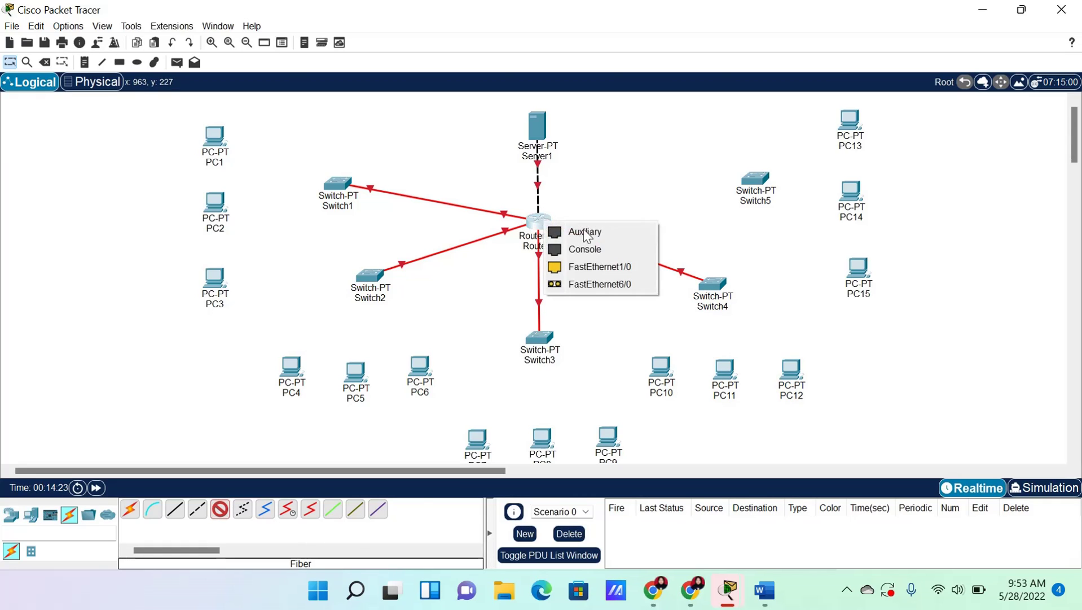
pyautogui.click(595, 283)
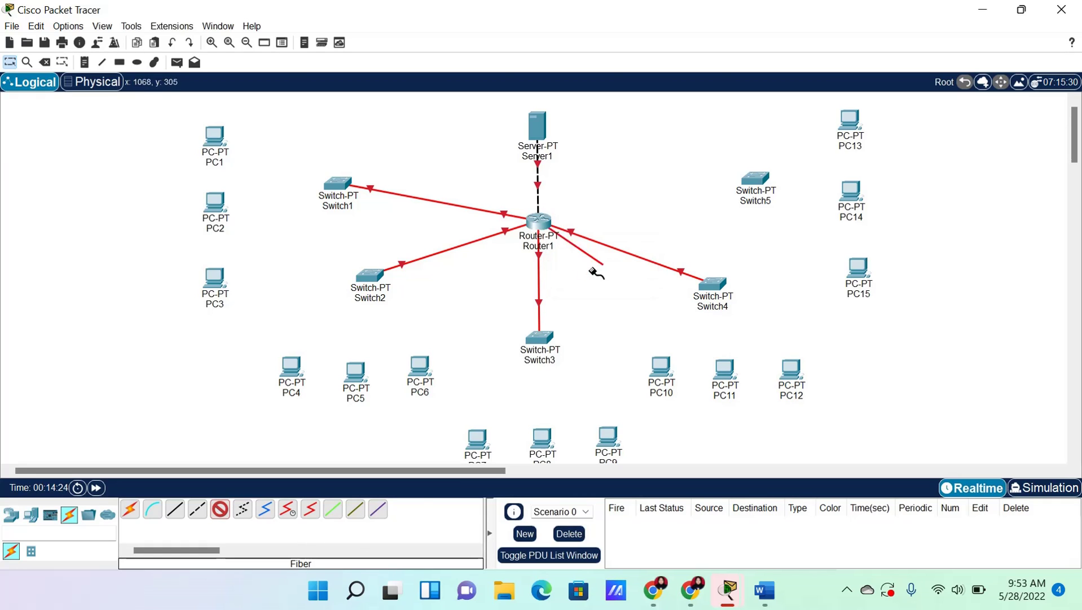
pyautogui.click(758, 179)
pyautogui.click(771, 275)
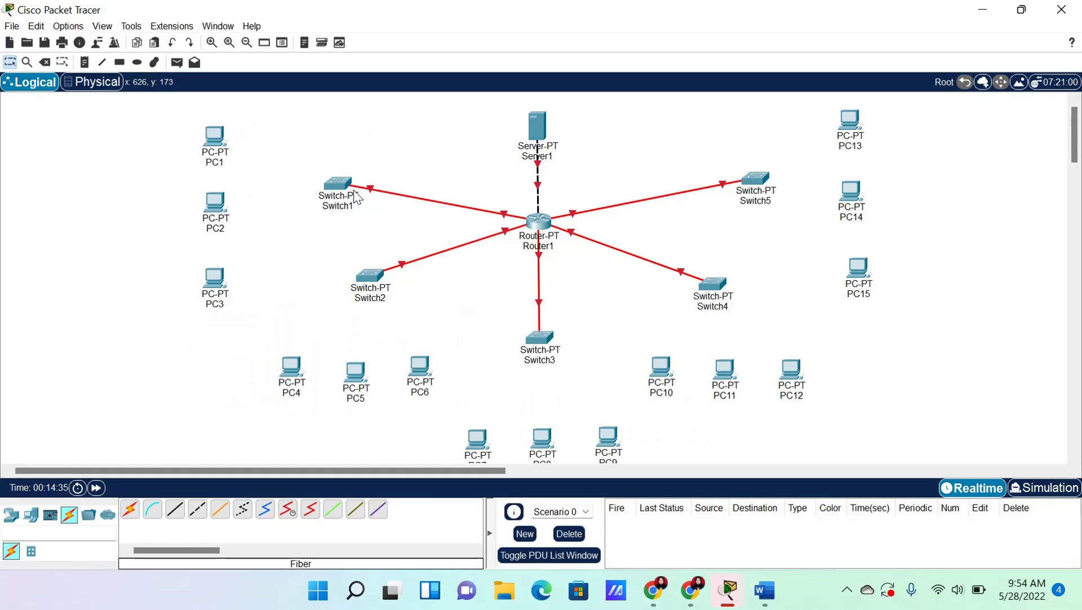
# Connect PC1's FastEthernet0 to Switch1's FastEthernet0/1 with a copper straight-through cable
pyautogui.moveTo(356, 197)
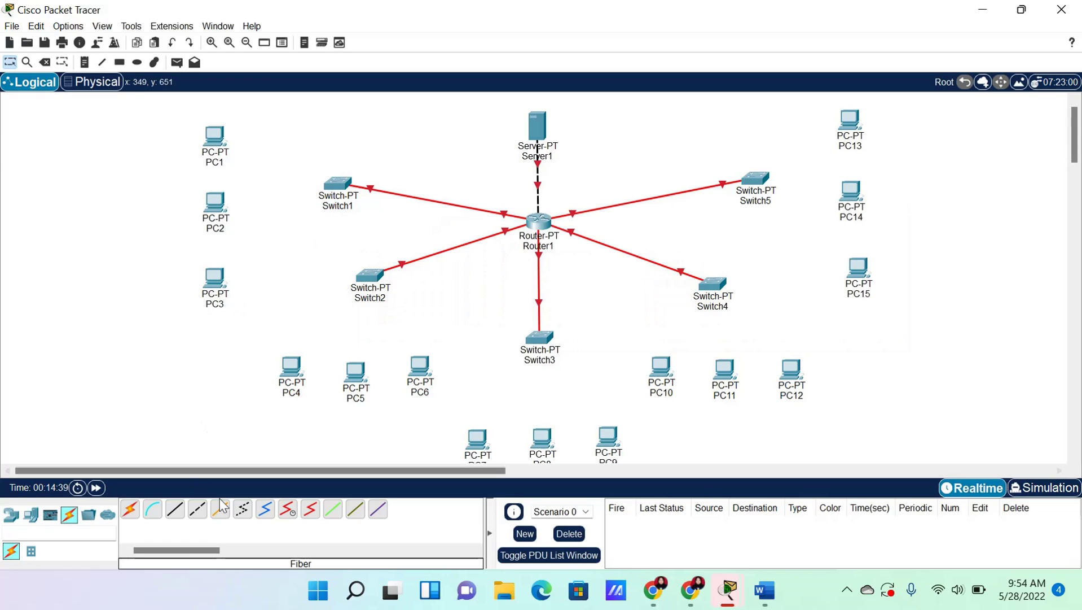
pyautogui.click(180, 514)
pyautogui.click(220, 139)
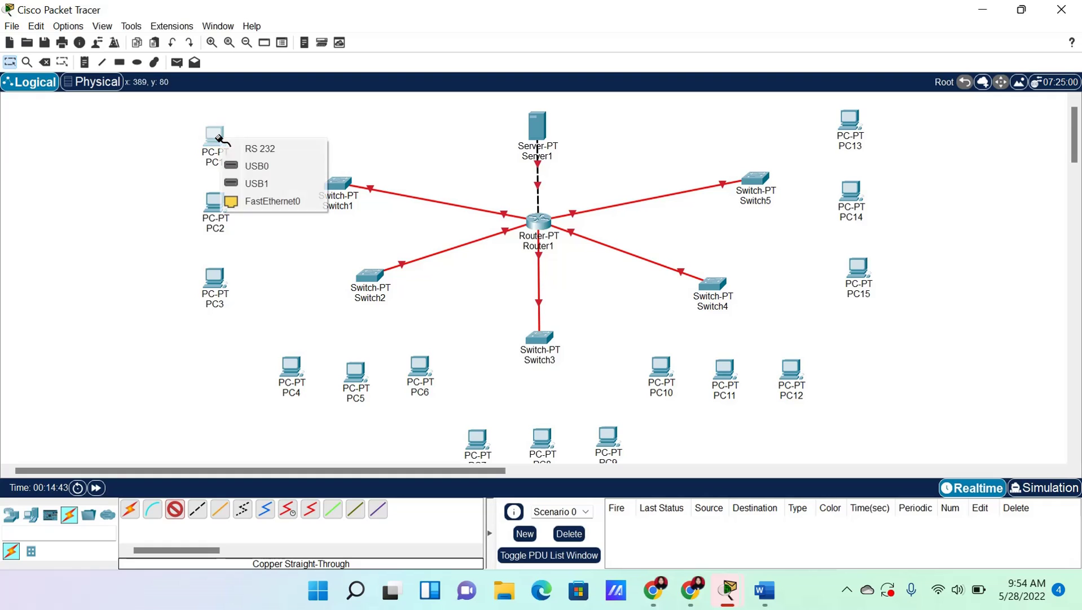
pyautogui.click(257, 201)
pyautogui.click(337, 182)
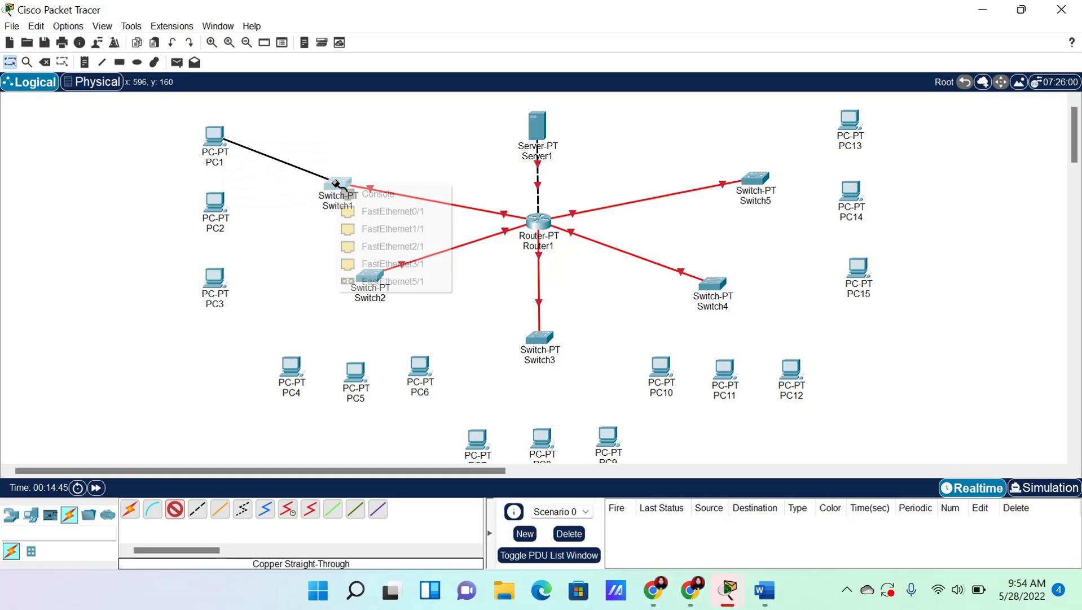
pyautogui.click(358, 210)
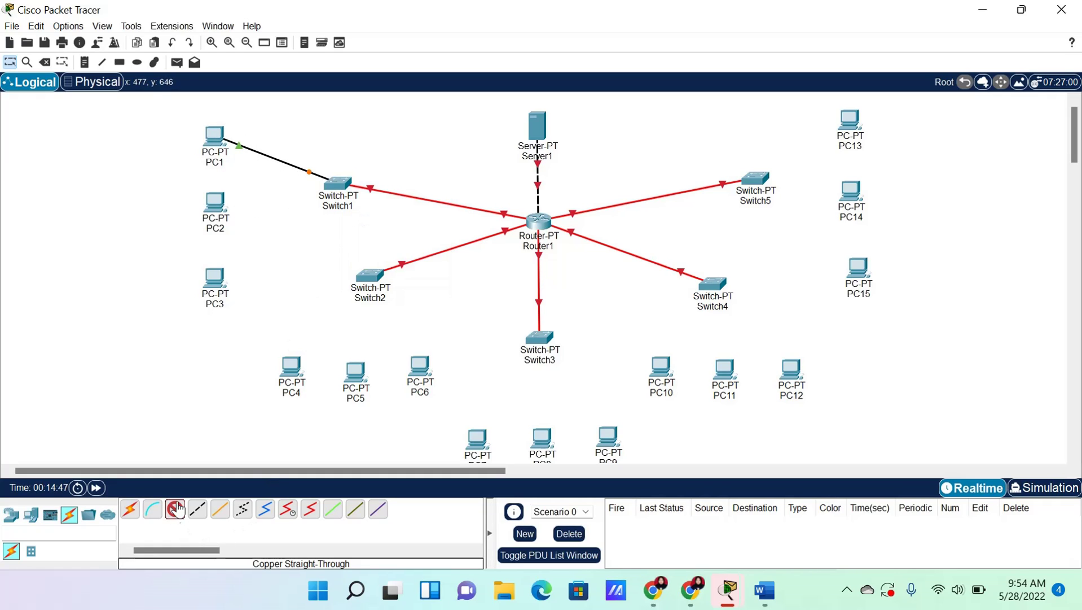
# Connect PC2's FastEthernet0 to Switch1's FastEthernet1/1 with a copper straight-through cable
pyautogui.click(217, 224)
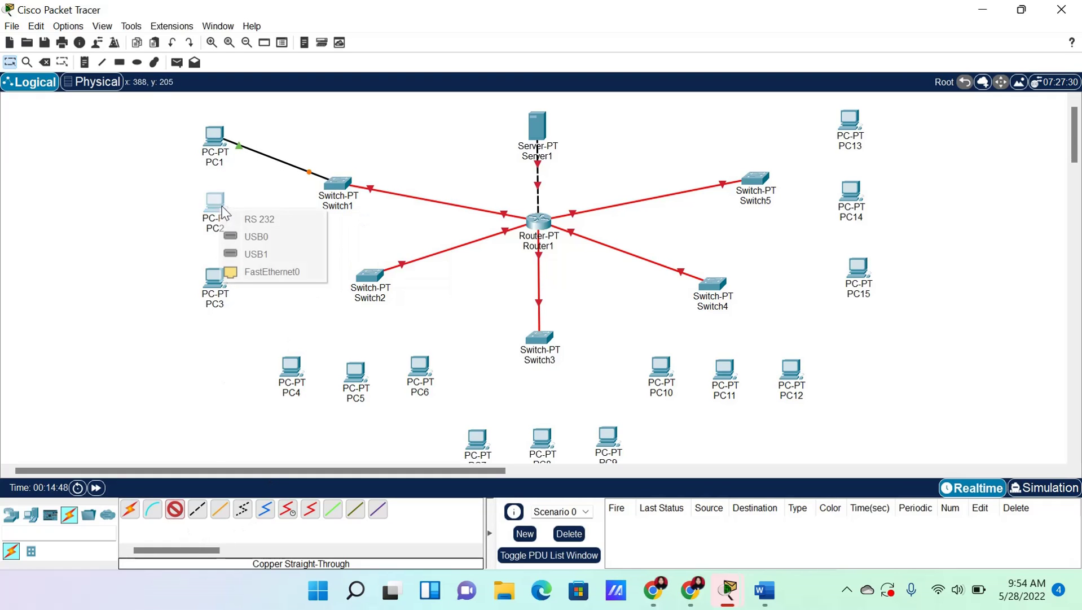
pyautogui.click(260, 274)
pyautogui.click(337, 184)
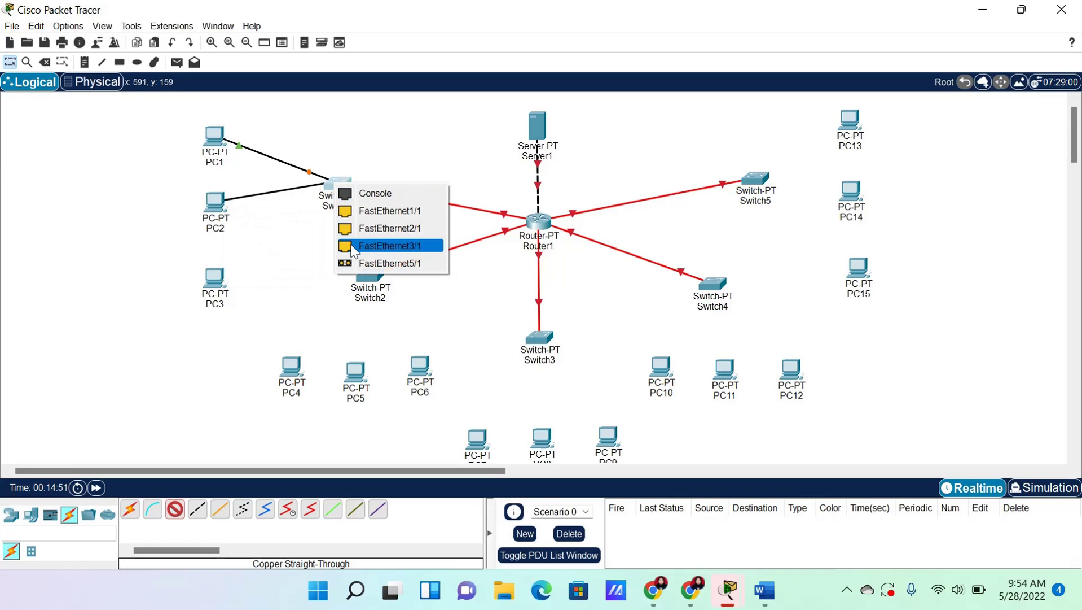
pyautogui.click(362, 212)
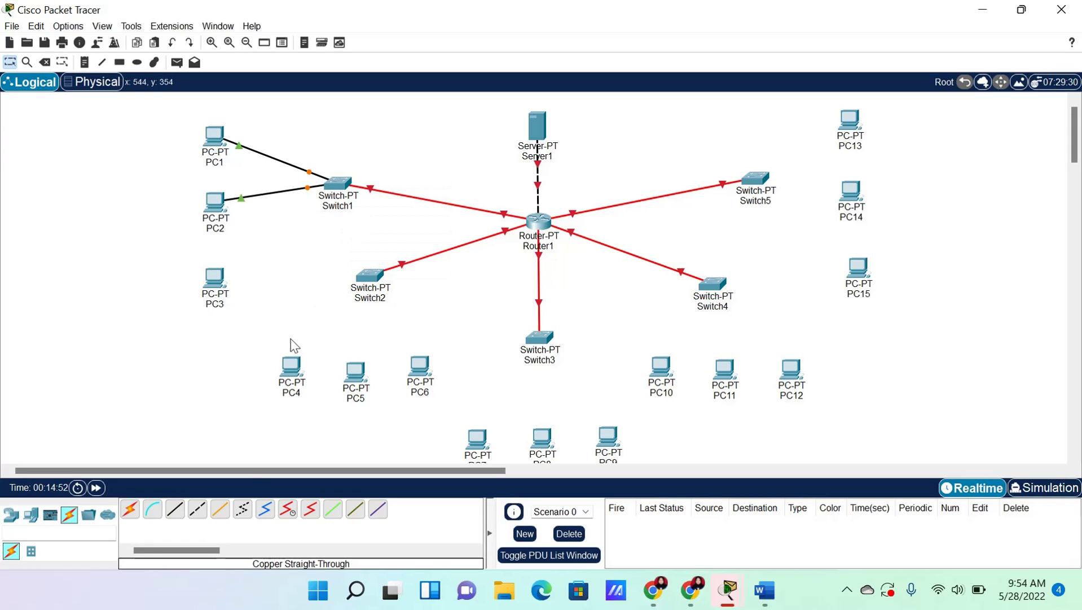
# Connect PC3's FastEthernet0 to Switch1's FastEthernet2/1 with a copper straight-through cable
pyautogui.click(182, 511)
pyautogui.click(215, 284)
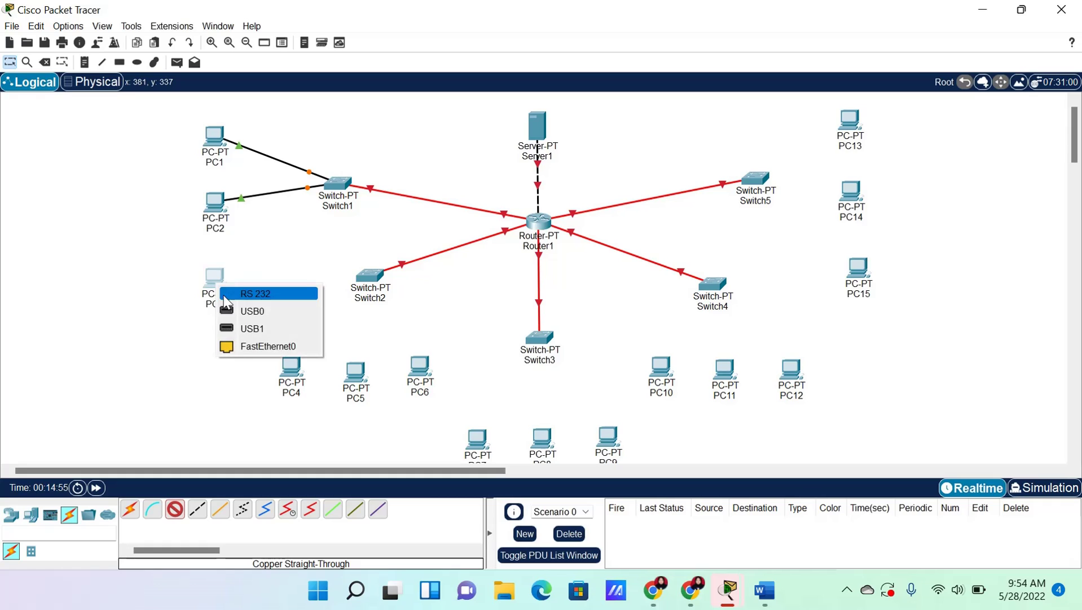
pyautogui.click(252, 345)
pyautogui.click(333, 184)
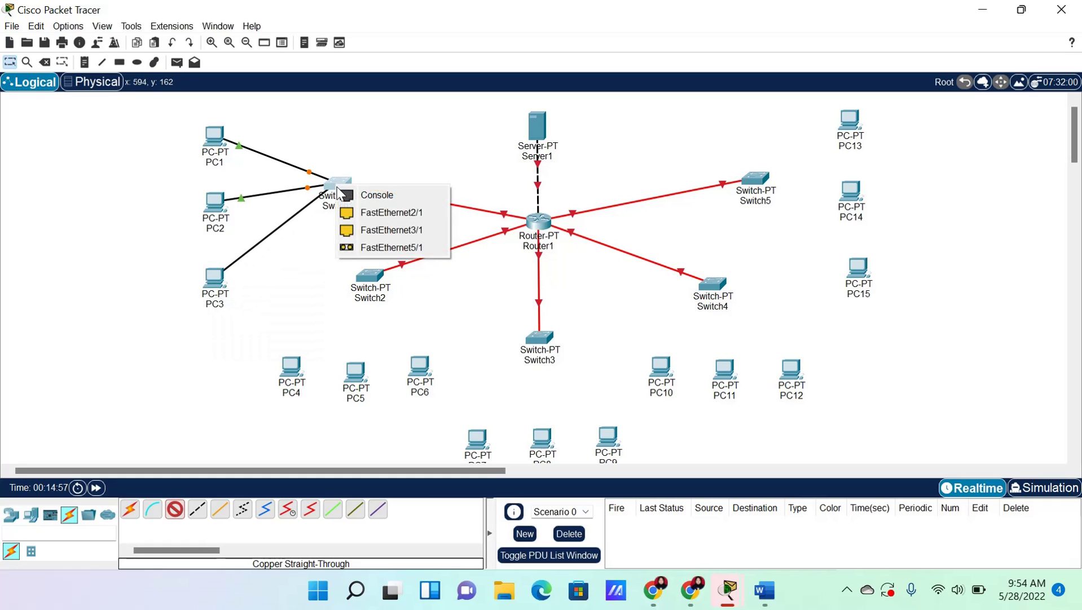
pyautogui.click(364, 219)
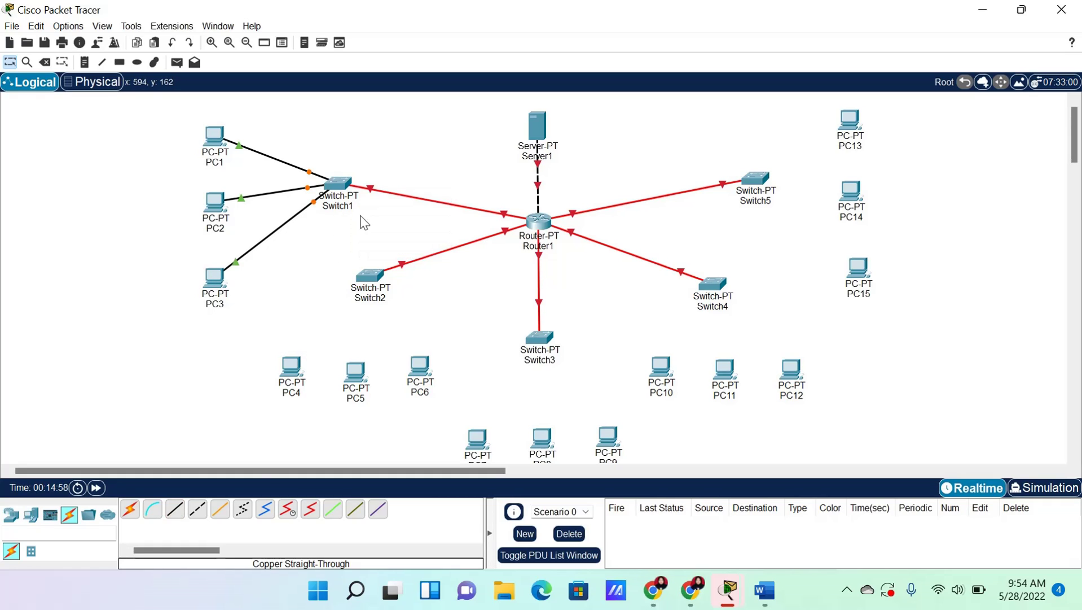
# Connect PC4's FastEthernet0 to a free FastEthernet port on Switch2 with a copper straight-through cable
pyautogui.click(175, 510)
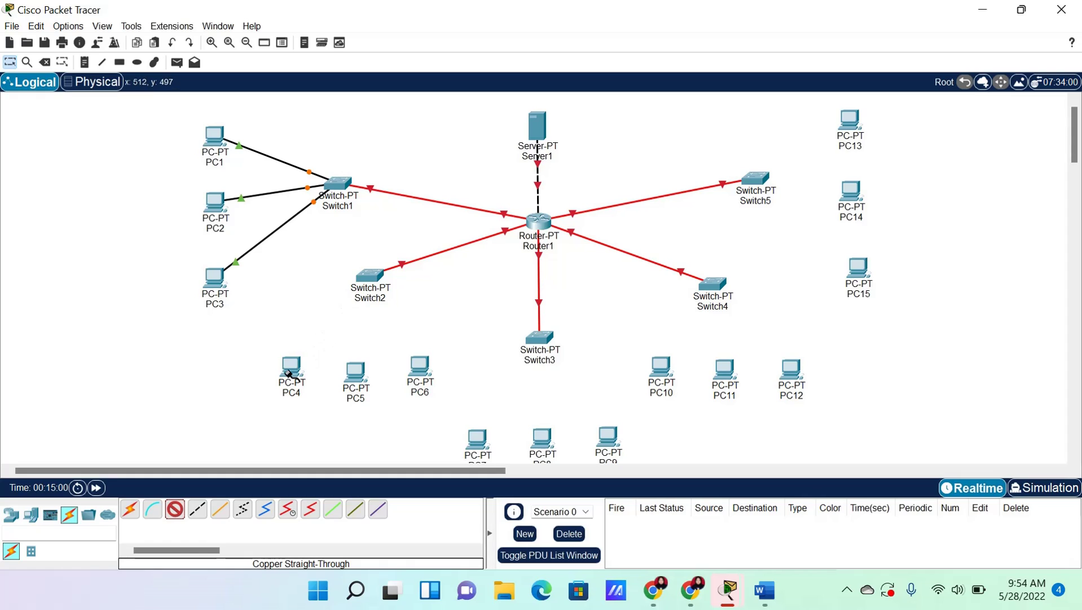
pyautogui.click(289, 372)
pyautogui.click(327, 438)
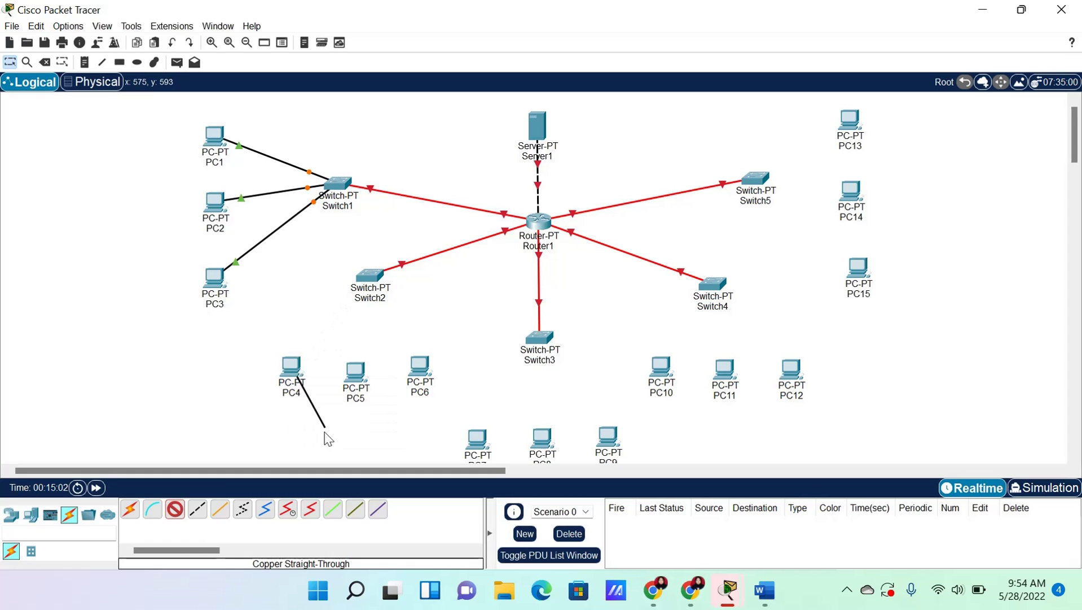
pyautogui.click(368, 287)
pyautogui.click(390, 300)
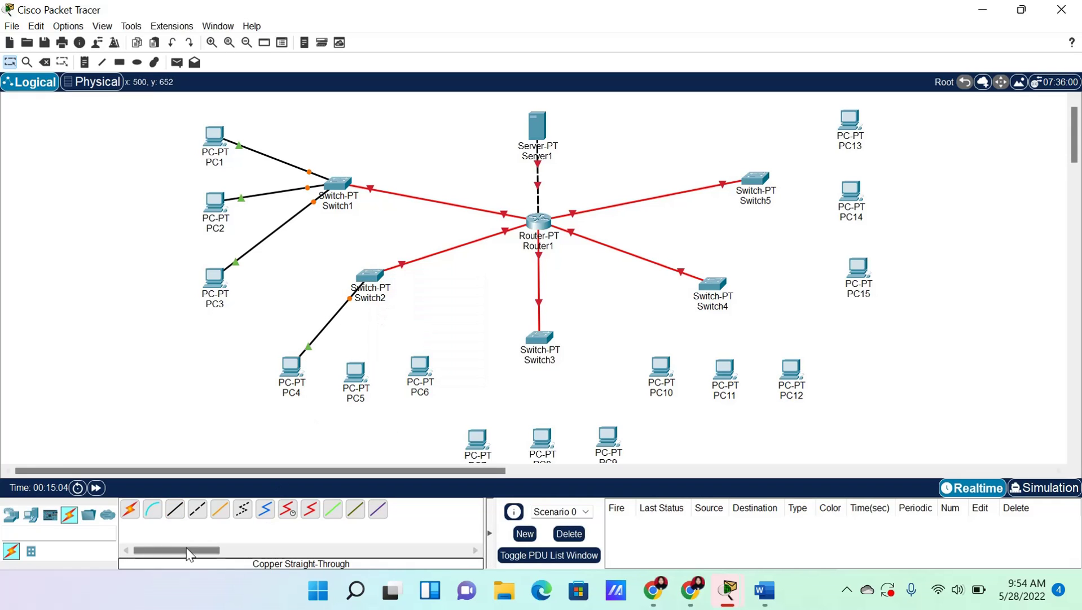
# Connect PC5's FastEthernet0 to a free FastEthernet port on Switch2 with a copper straight-through cable
pyautogui.click(175, 509)
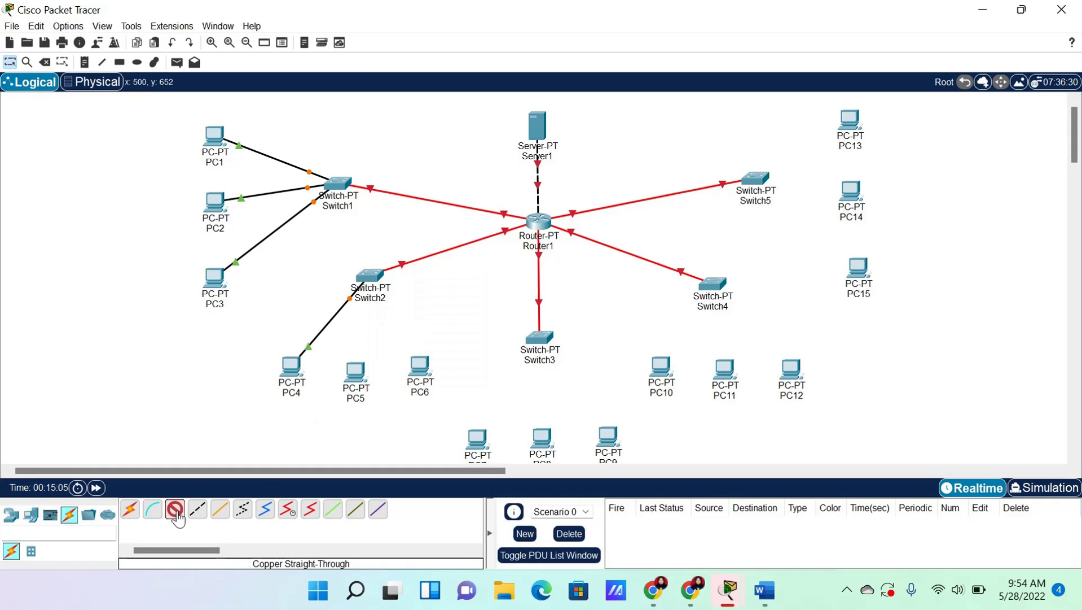
pyautogui.click(350, 379)
pyautogui.click(381, 434)
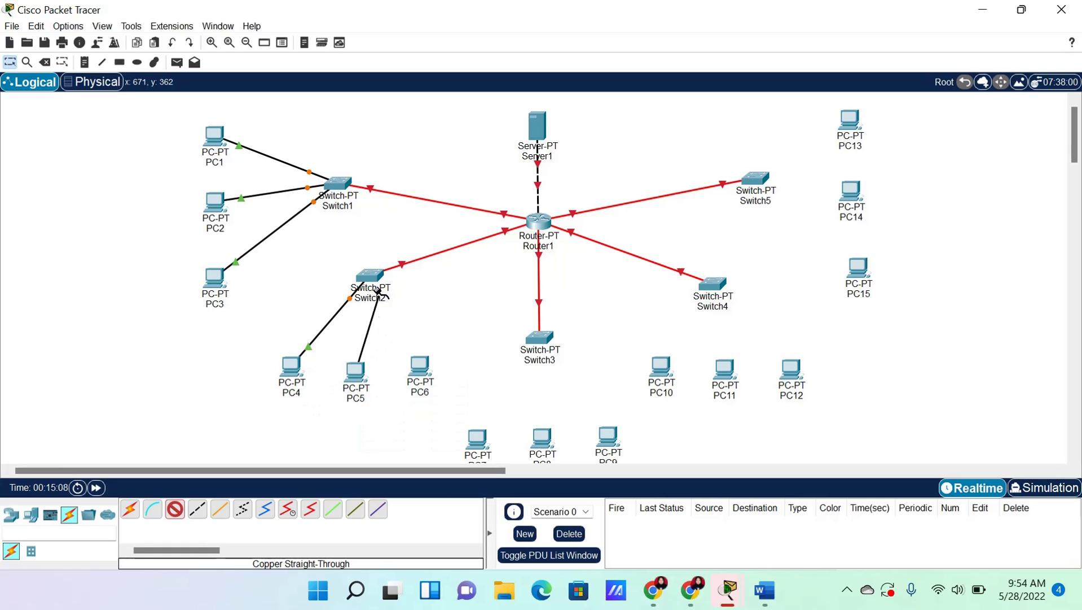
pyautogui.click(380, 289)
pyautogui.click(381, 306)
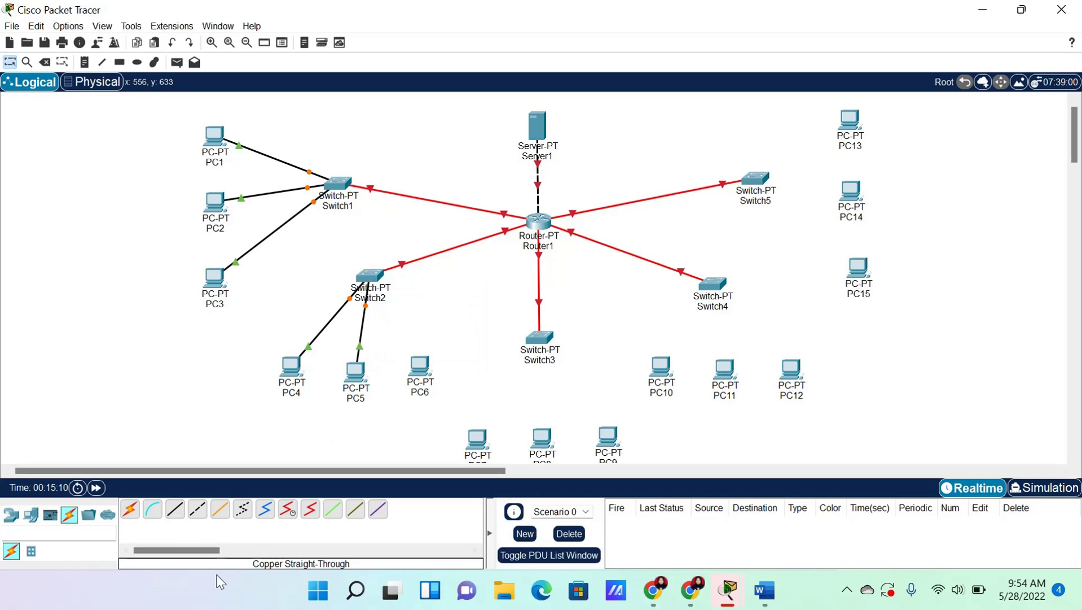
# Connect PC6's FastEthernet0 to a free FastEthernet port on Switch2 with a copper straight-through cable
pyautogui.click(175, 509)
pyautogui.click(418, 368)
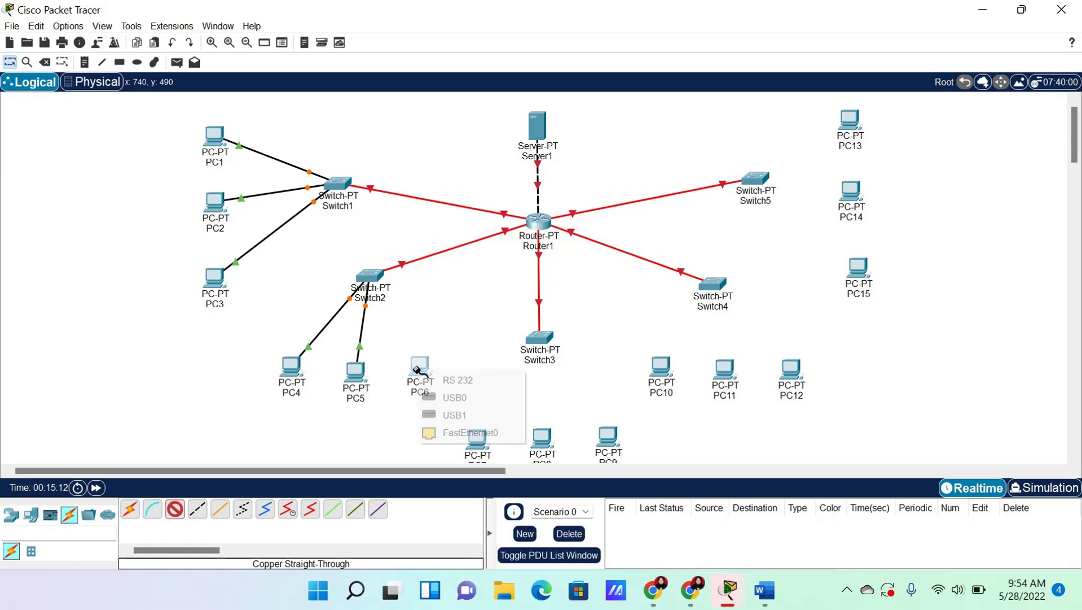
pyautogui.click(460, 432)
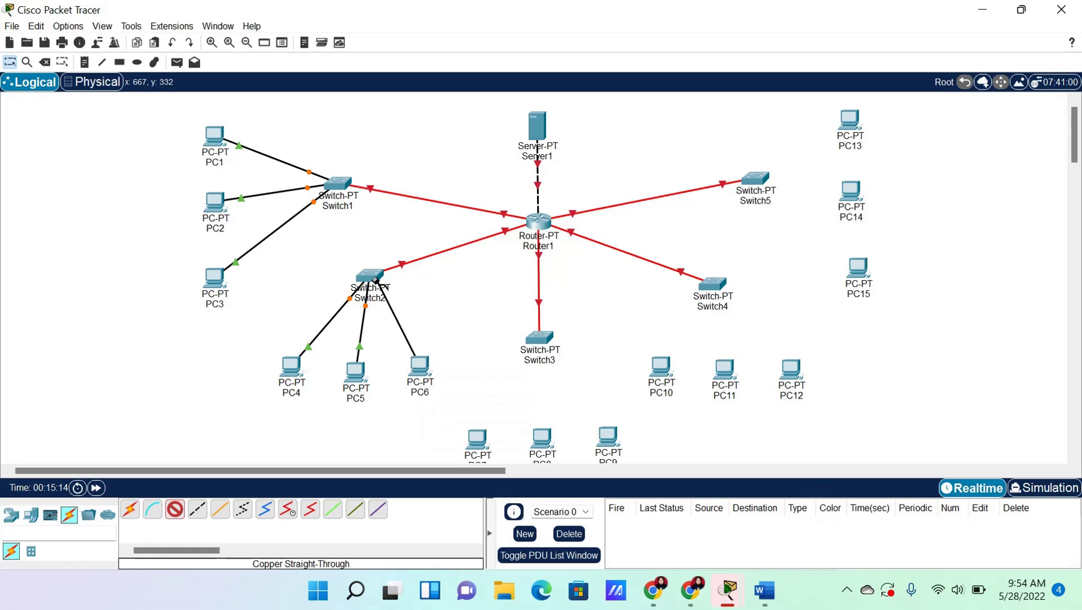
pyautogui.click(375, 279)
pyautogui.click(435, 304)
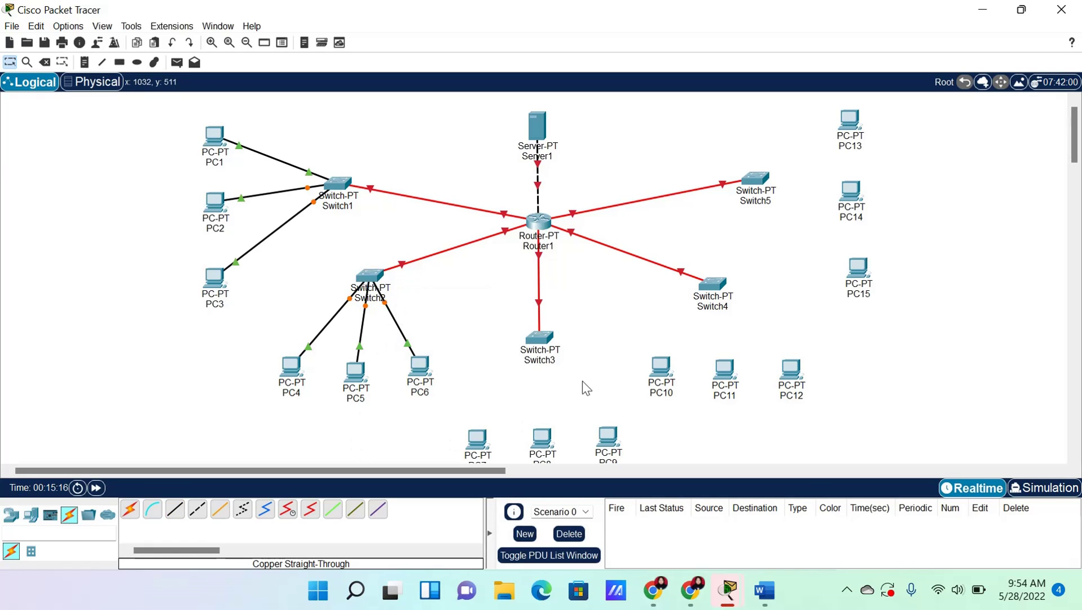
# Move PC7, PC8 and PC9 slightly upward into a closer row below Switch3
pyautogui.moveTo(484, 439); pyautogui.dragTo(541, 420)
pyautogui.moveTo(611, 433)
pyautogui.mouseDown()
pyautogui.moveTo(598, 419)
pyautogui.moveTo(605, 431)
pyautogui.mouseUp()
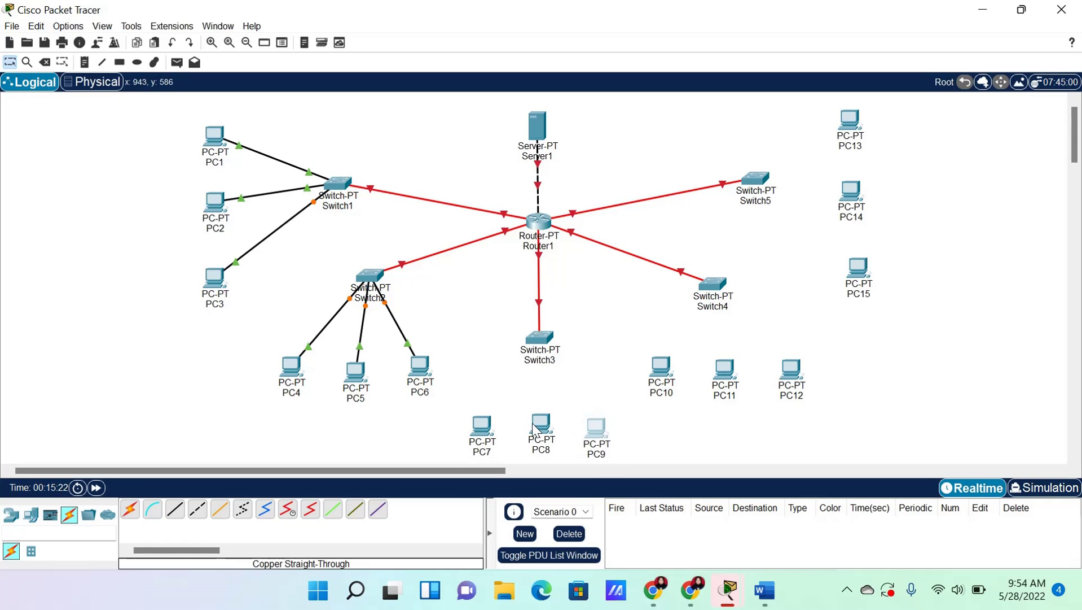
pyautogui.moveTo(534, 429); pyautogui.dragTo(536, 434)
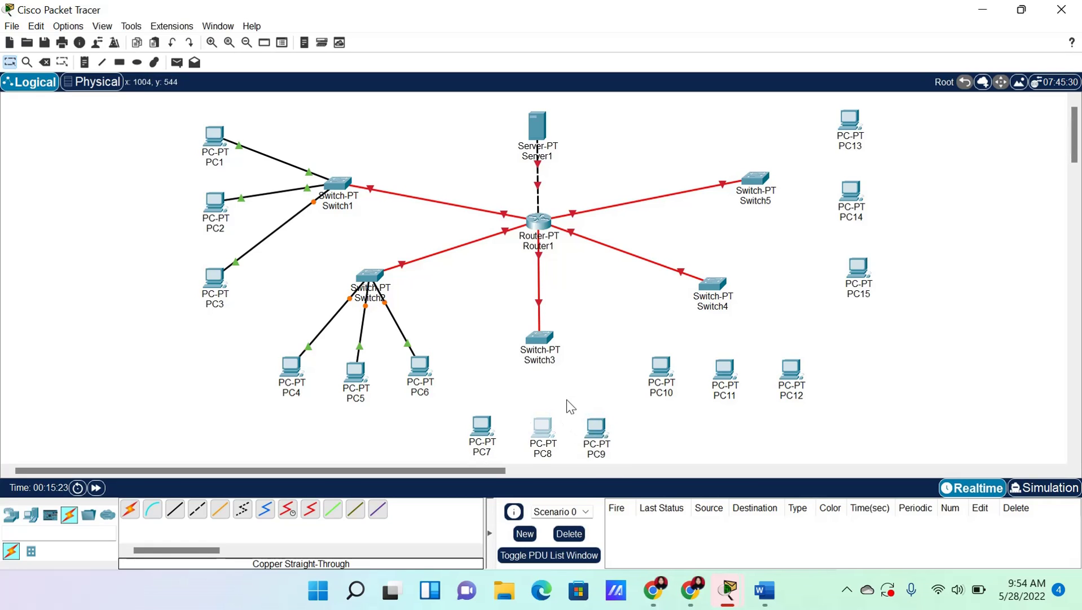
# Connect PC7's FastEthernet0 to Switch3's FastEthernet0/1 with a copper straight-through cable
pyautogui.click(176, 509)
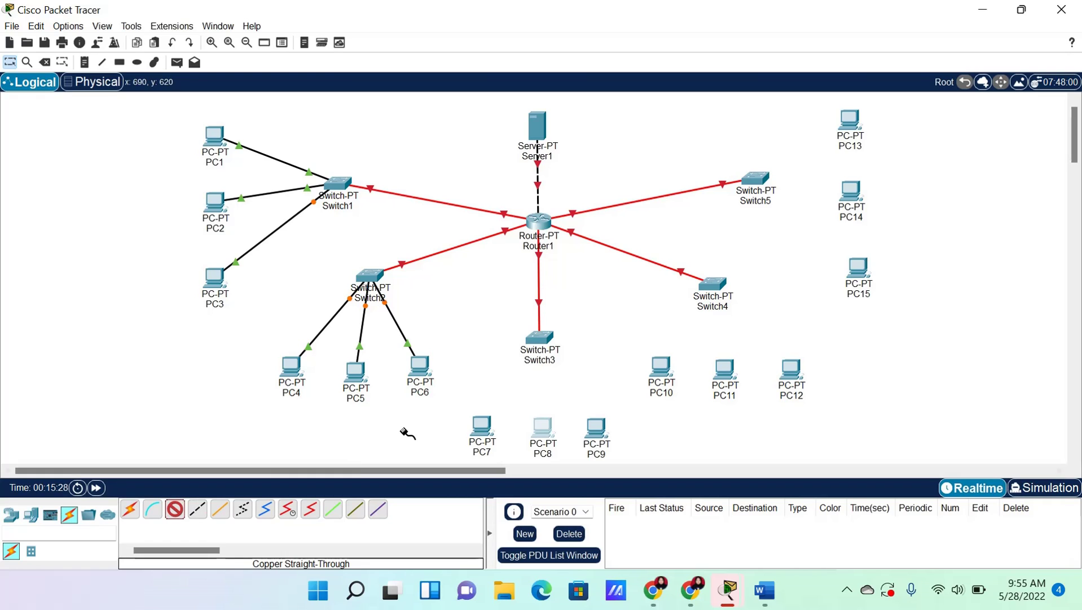
pyautogui.click(481, 422)
pyautogui.click(515, 484)
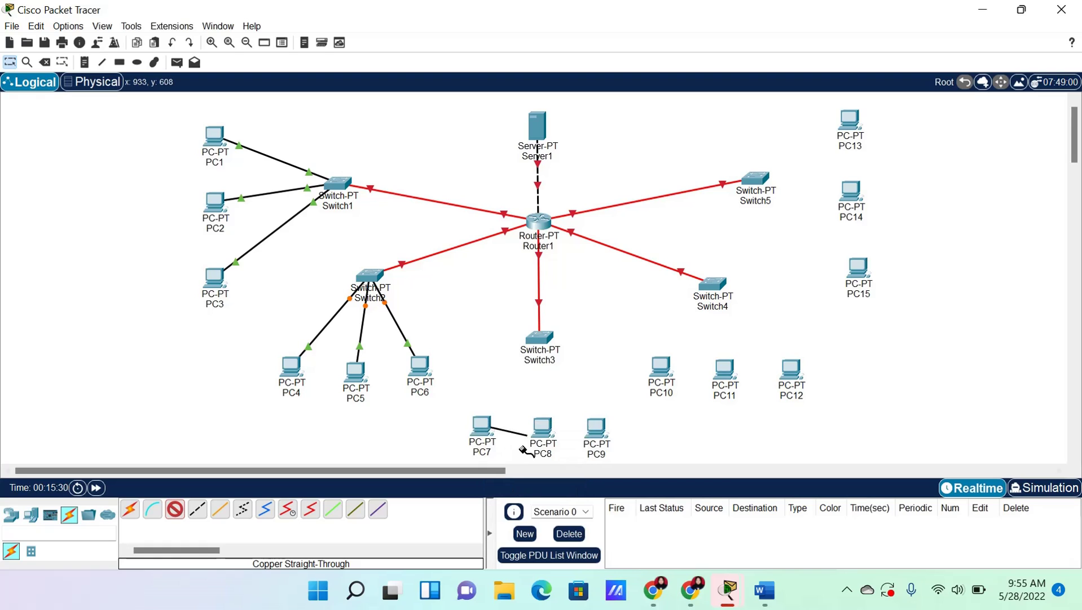
pyautogui.click(531, 341)
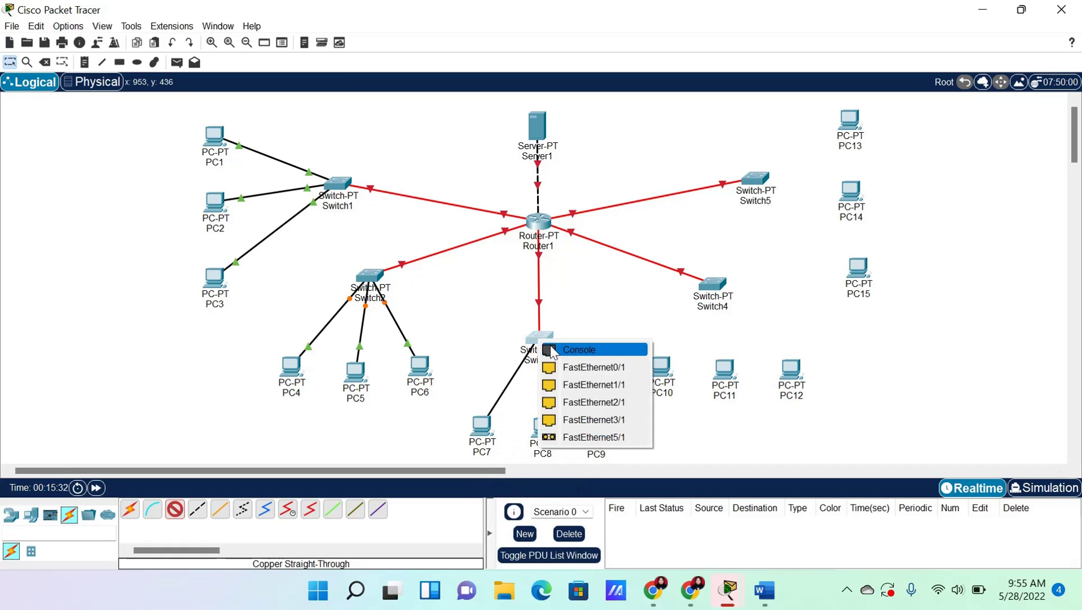
pyautogui.click(558, 360)
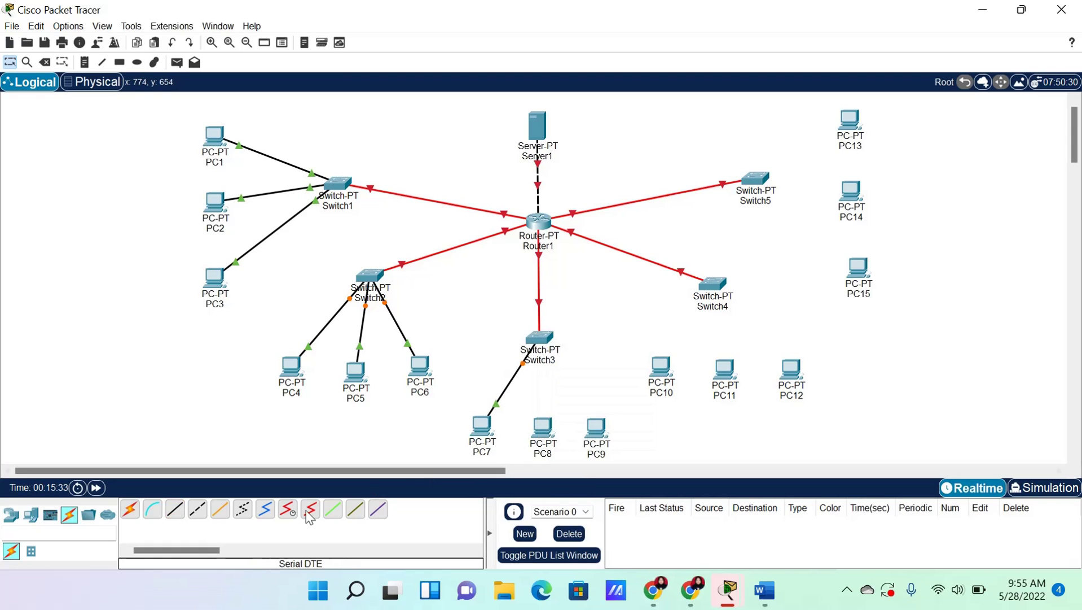
# Connect PC8's FastEthernet0 to Switch3's FastEthernet1/1 with a copper straight-through cable
pyautogui.click(176, 510)
pyautogui.click(544, 422)
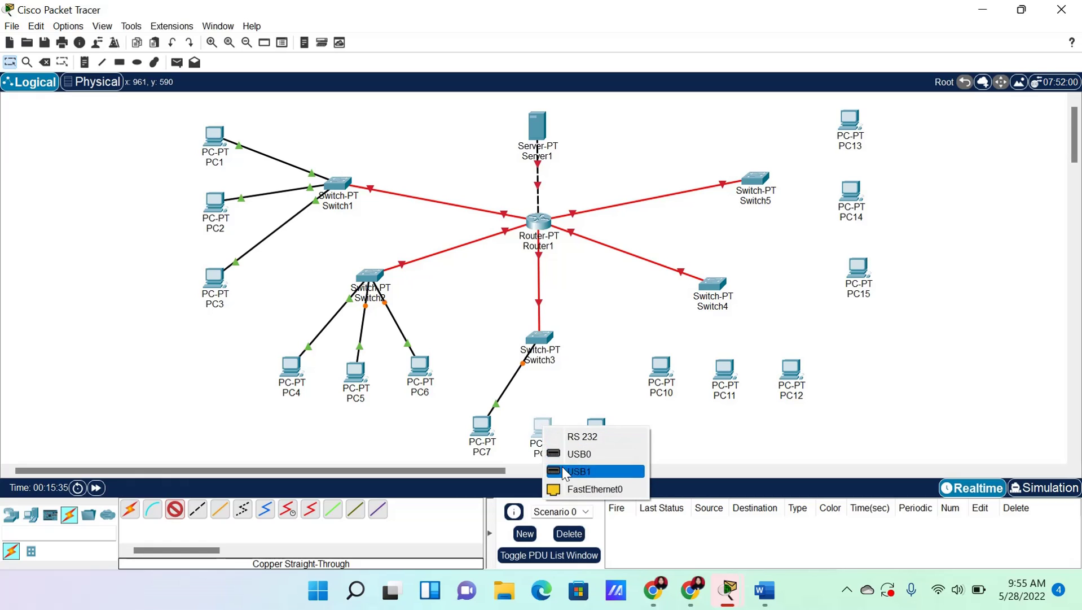
pyautogui.click(567, 486)
pyautogui.click(540, 353)
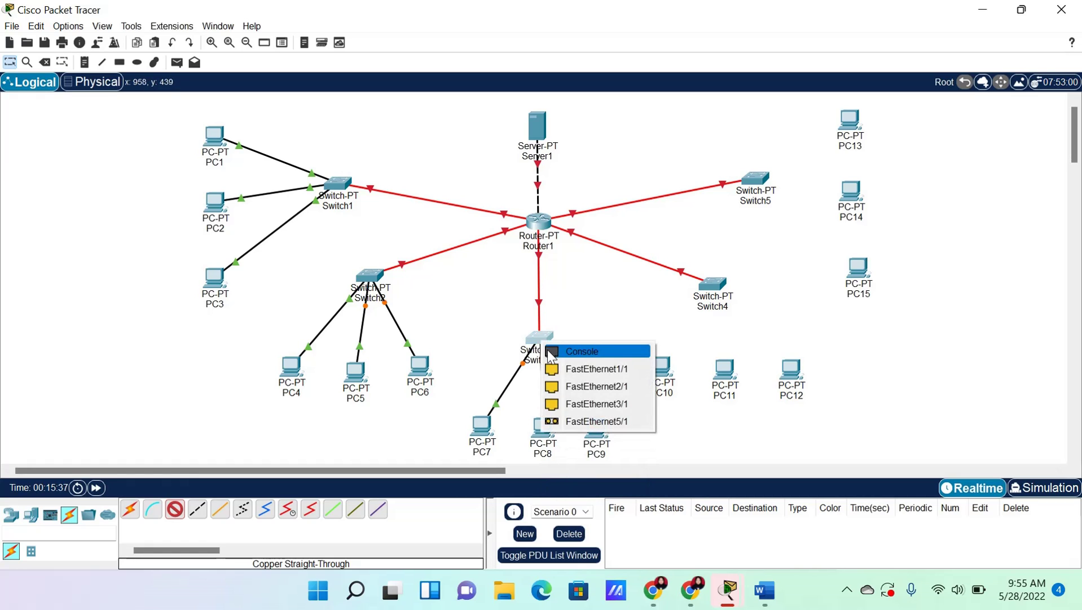
pyautogui.click(575, 365)
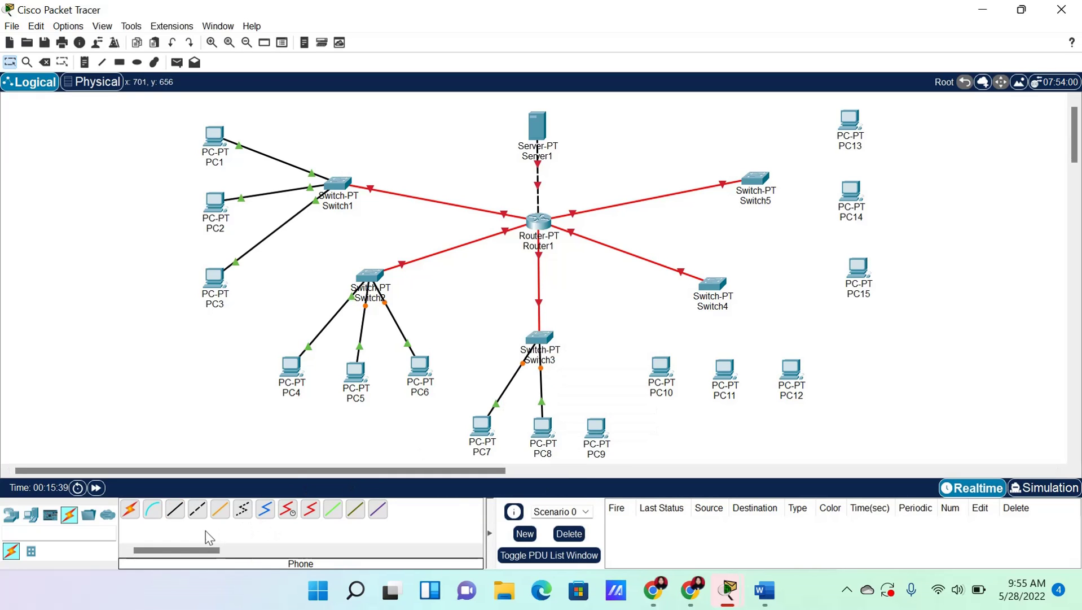
# Connect PC9's FastEthernet0 to Switch3's FastEthernet2/1 with a copper straight-through cable
pyautogui.click(175, 509)
pyautogui.click(594, 425)
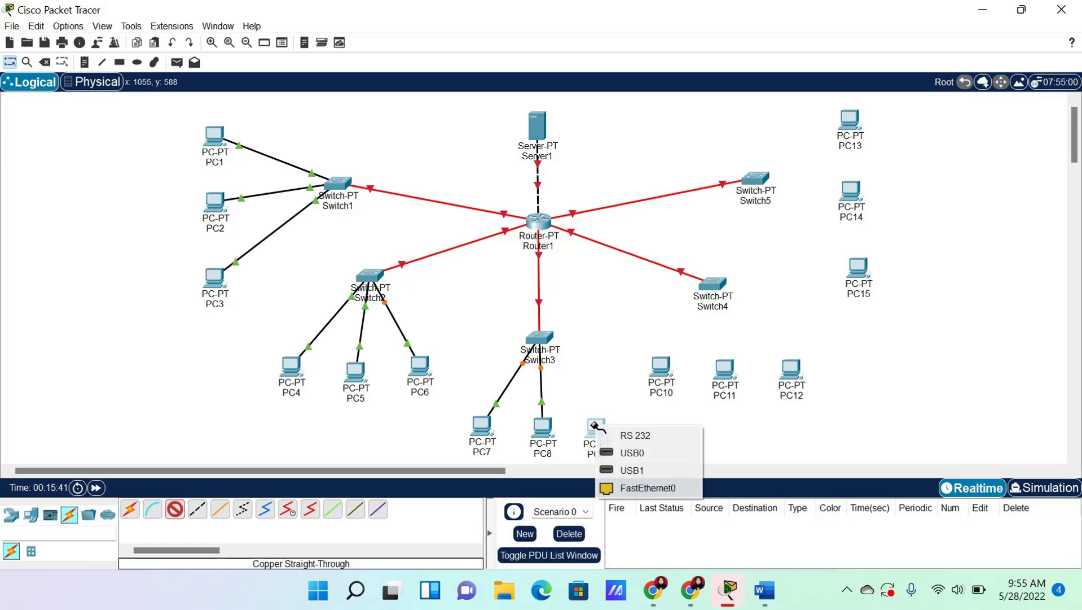
pyautogui.click(648, 488)
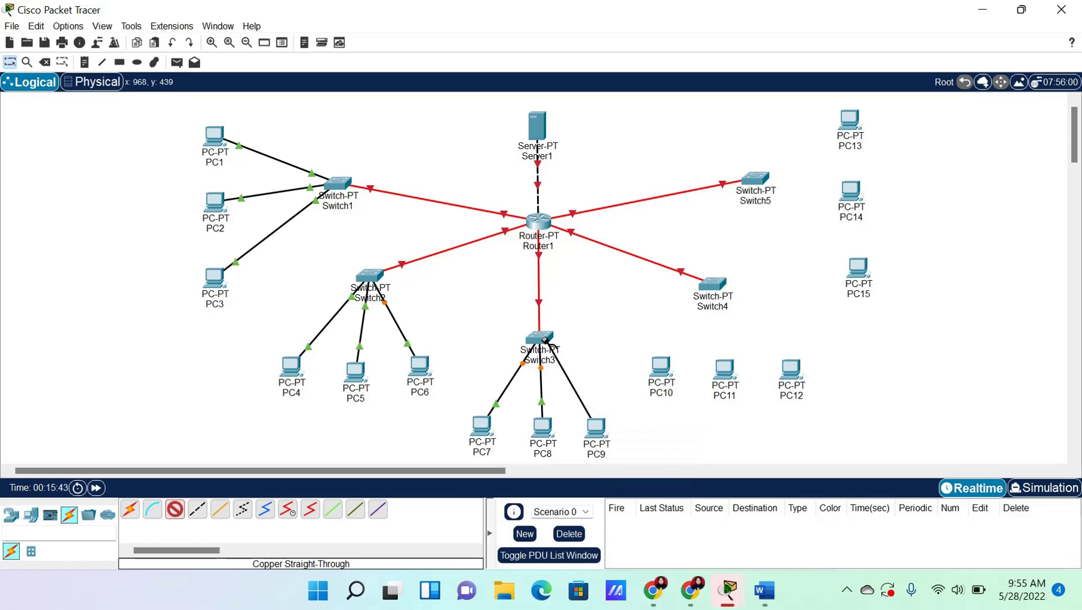
pyautogui.click(545, 339)
pyautogui.click(587, 365)
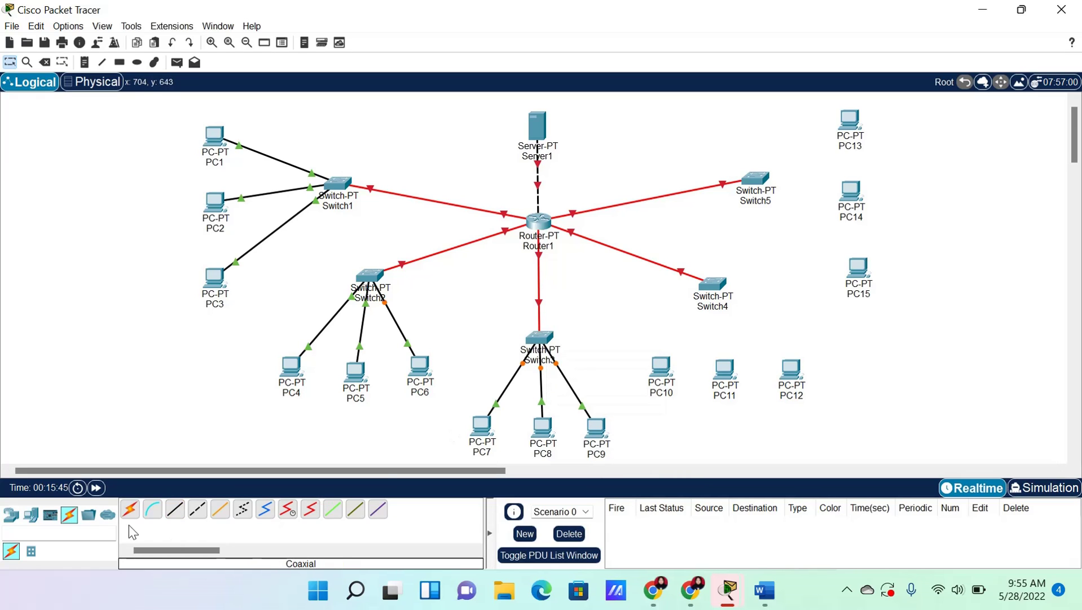
# Connect PC10's FastEthernet0 to Switch4's FastEthernet0/1 with a copper straight-through cable
pyautogui.click(175, 509)
pyautogui.click(664, 367)
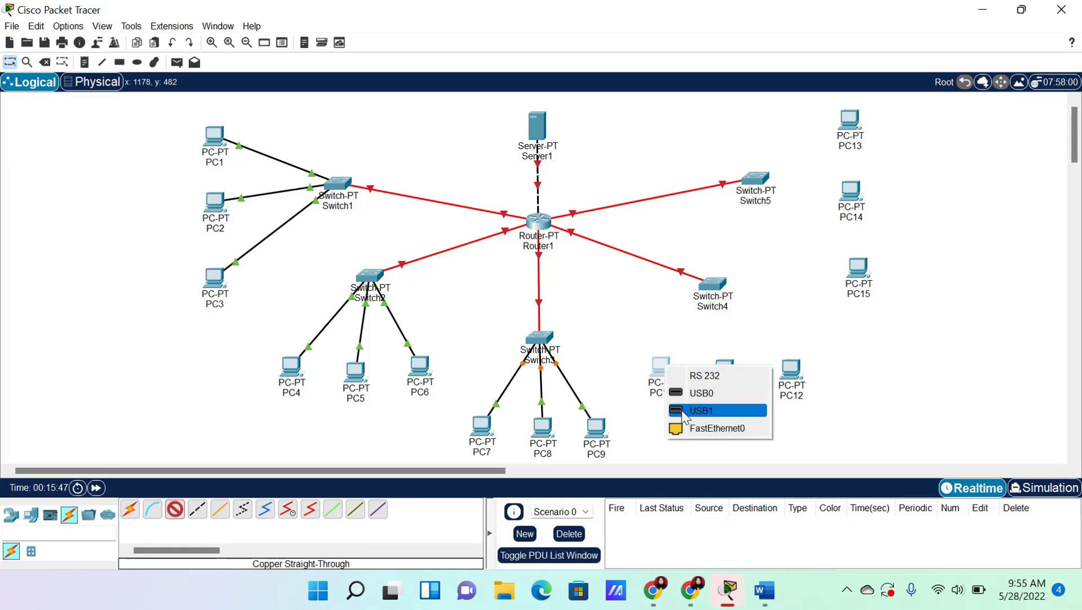
pyautogui.click(686, 428)
pyautogui.click(713, 284)
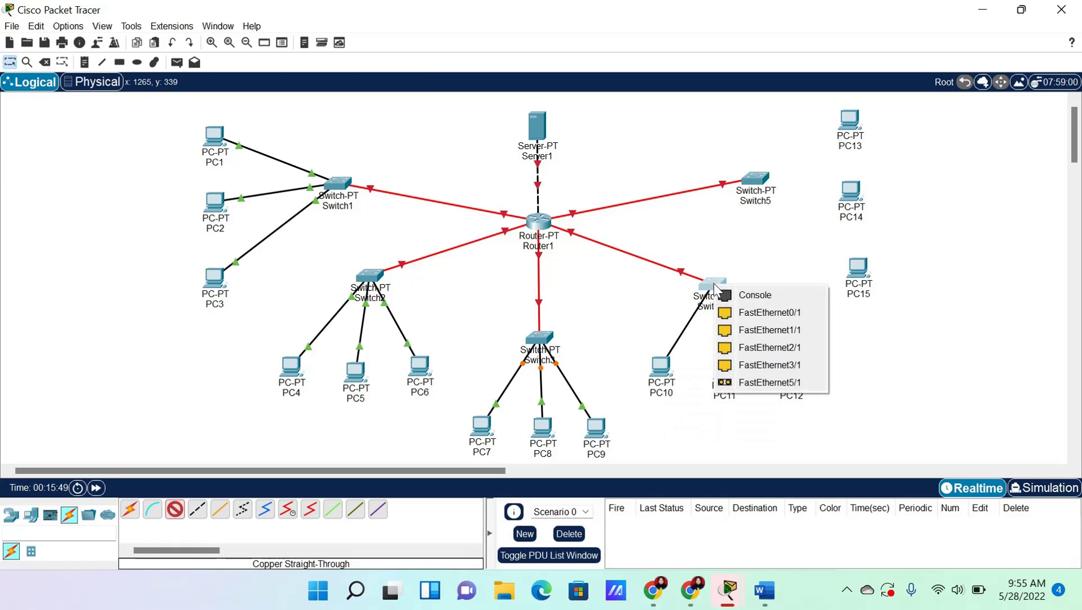
pyautogui.click(735, 314)
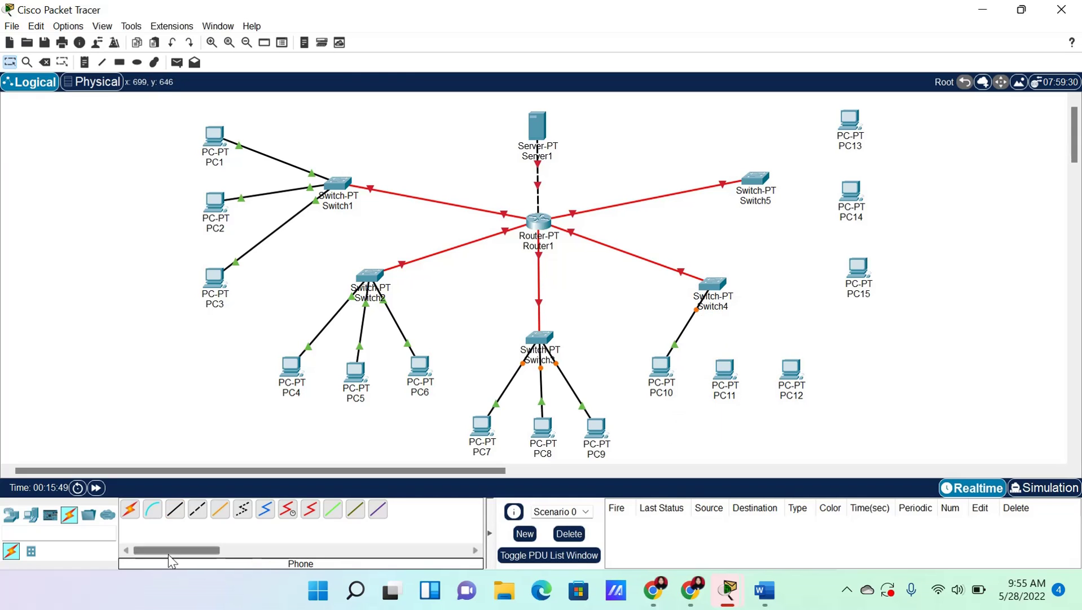
# Connect PC11's FastEthernet0 to Switch4's FastEthernet1/1 with a copper straight-through cable
pyautogui.click(724, 377)
pyautogui.click(773, 438)
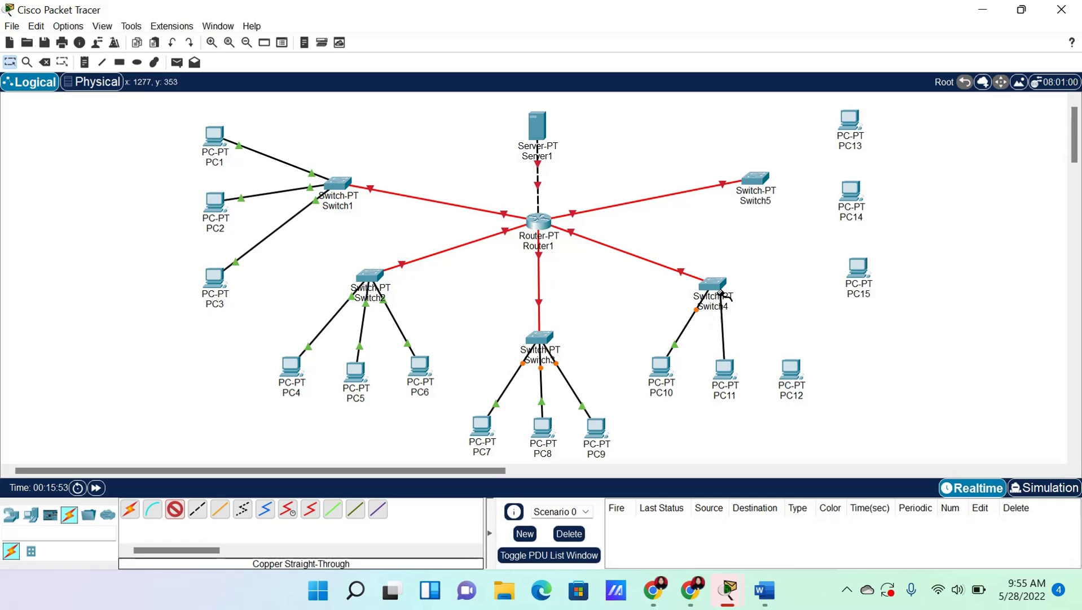
pyautogui.click(714, 284)
pyautogui.click(759, 309)
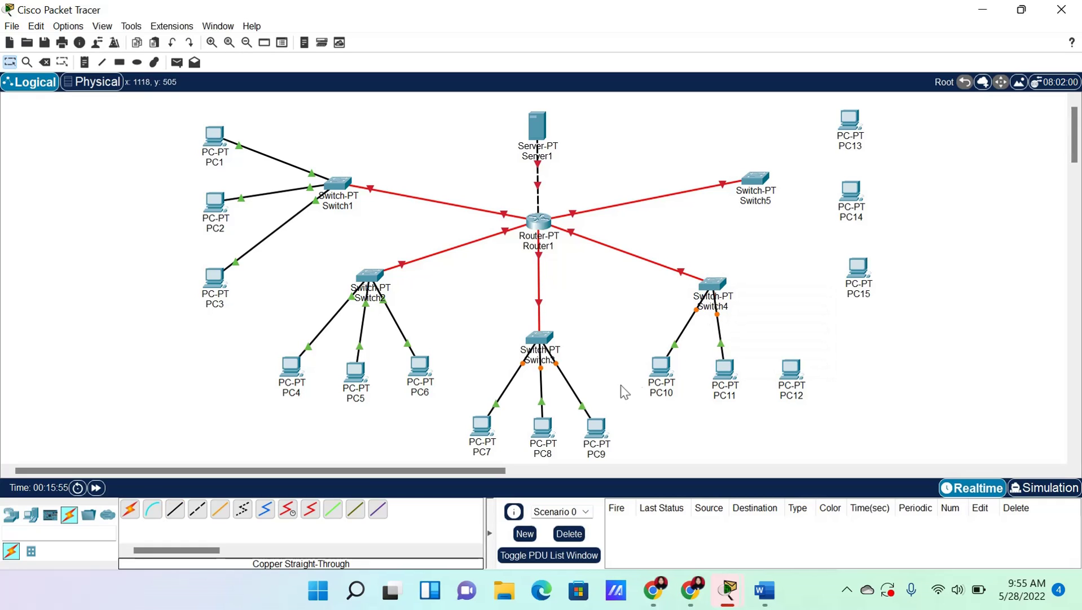
# Connect PC12's FastEthernet0 to Switch4's FastEthernet2/1 with a copper straight-through cable
pyautogui.click(176, 509)
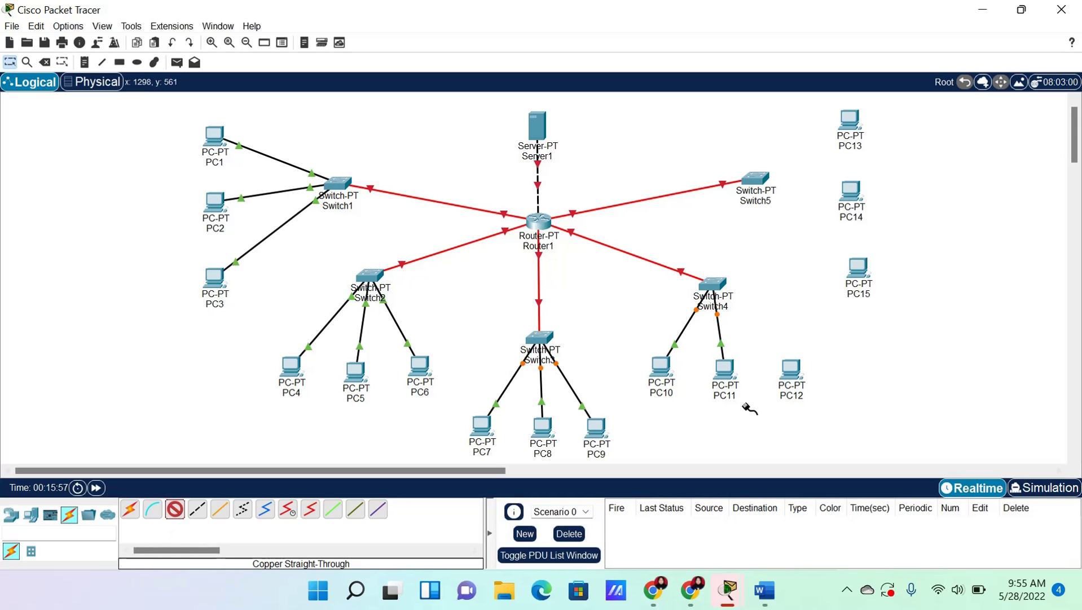
pyautogui.click(791, 369)
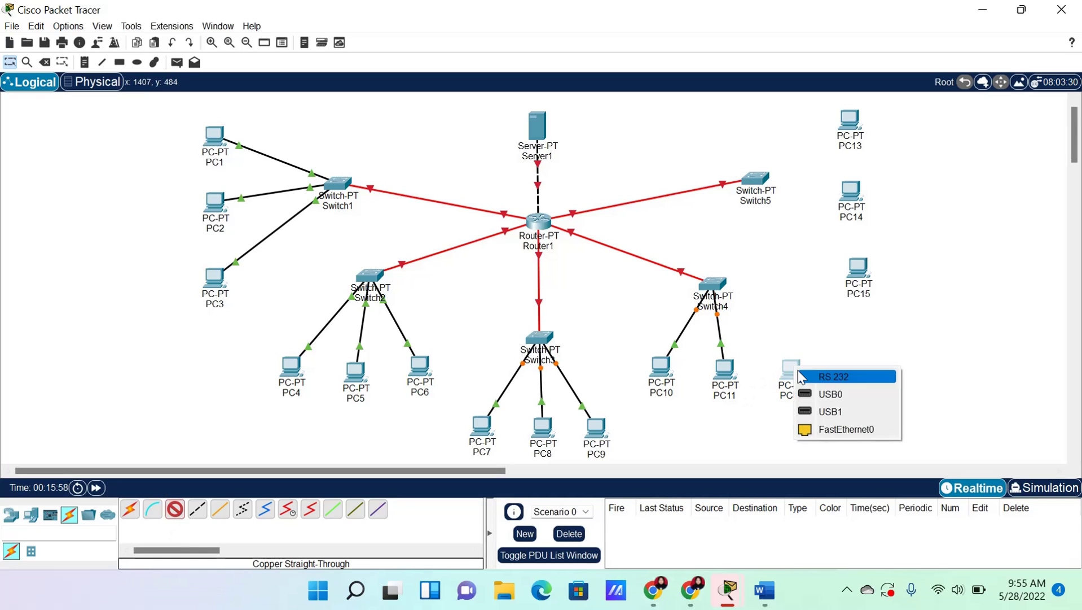
pyautogui.click(817, 429)
pyautogui.click(730, 290)
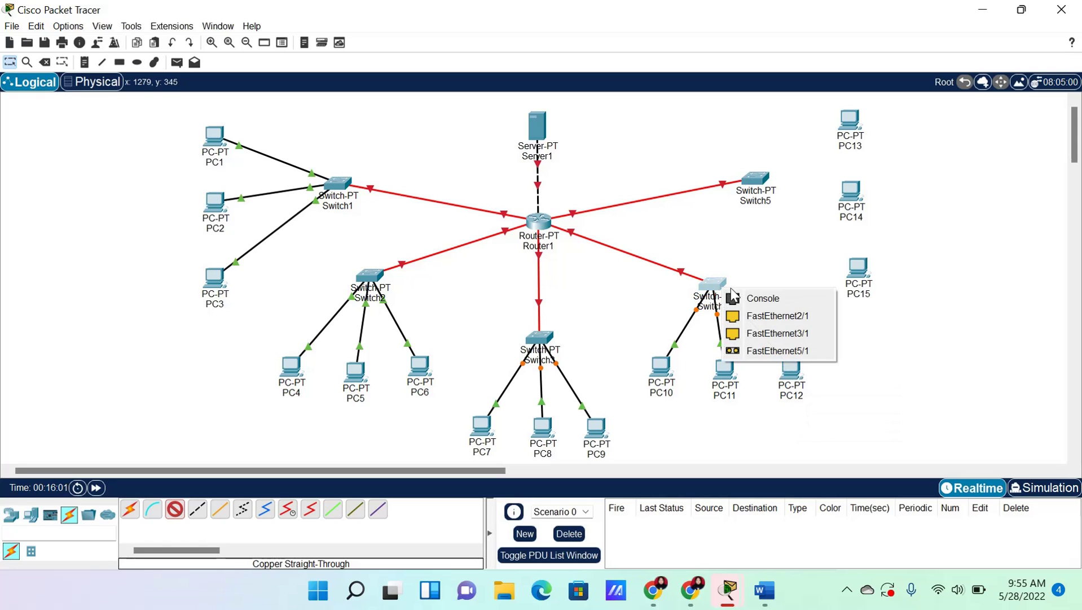
pyautogui.click(742, 315)
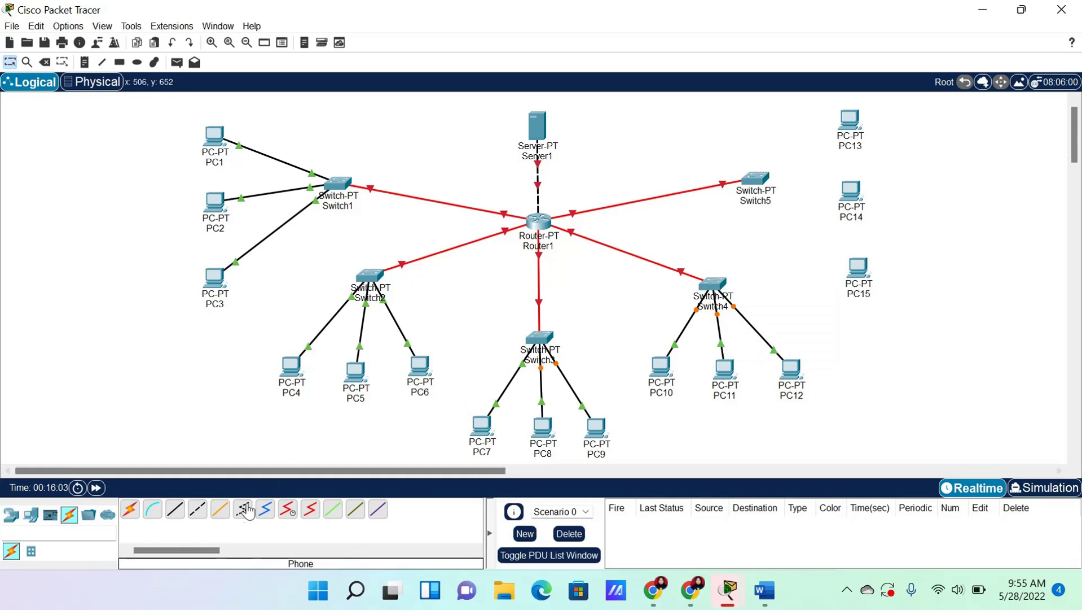
# Connect PC13's FastEthernet0 to Switch5's FastEthernet0/1 with a copper straight-through cable
pyautogui.click(175, 509)
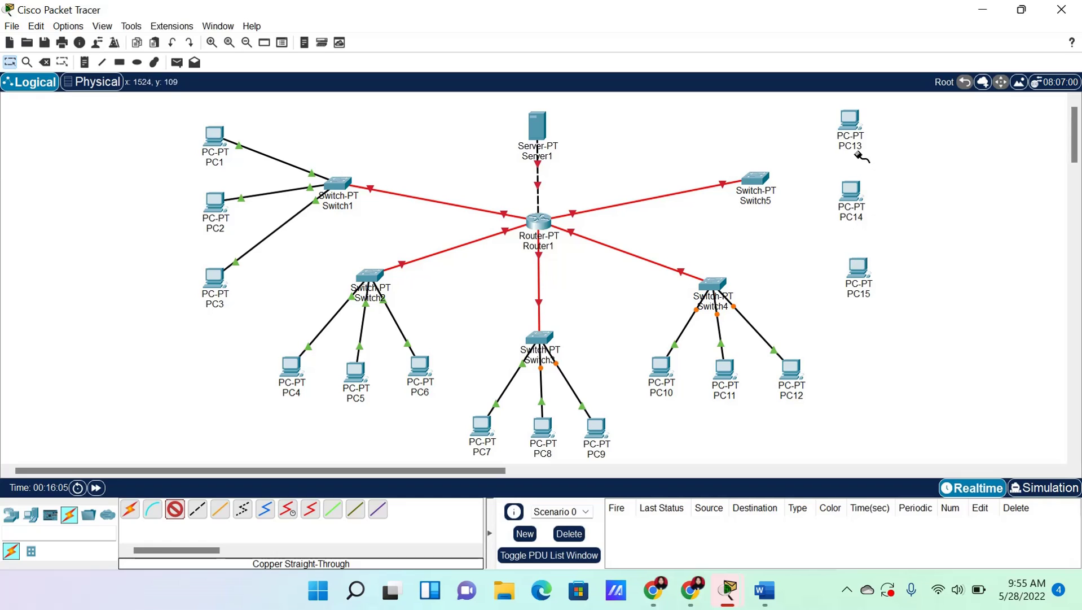
pyautogui.click(857, 129)
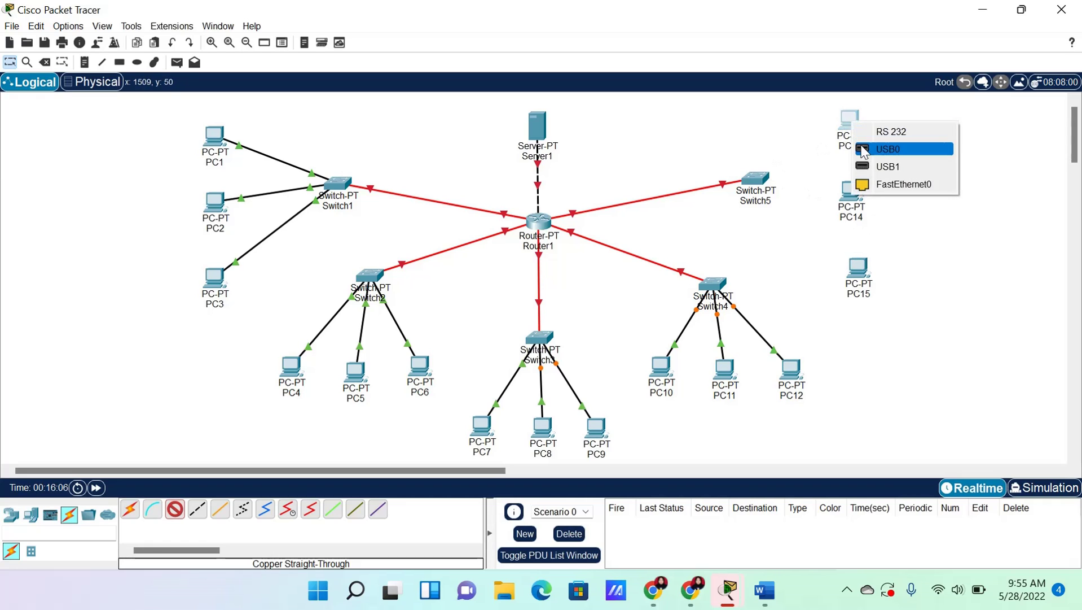
pyautogui.click(899, 181)
pyautogui.click(758, 177)
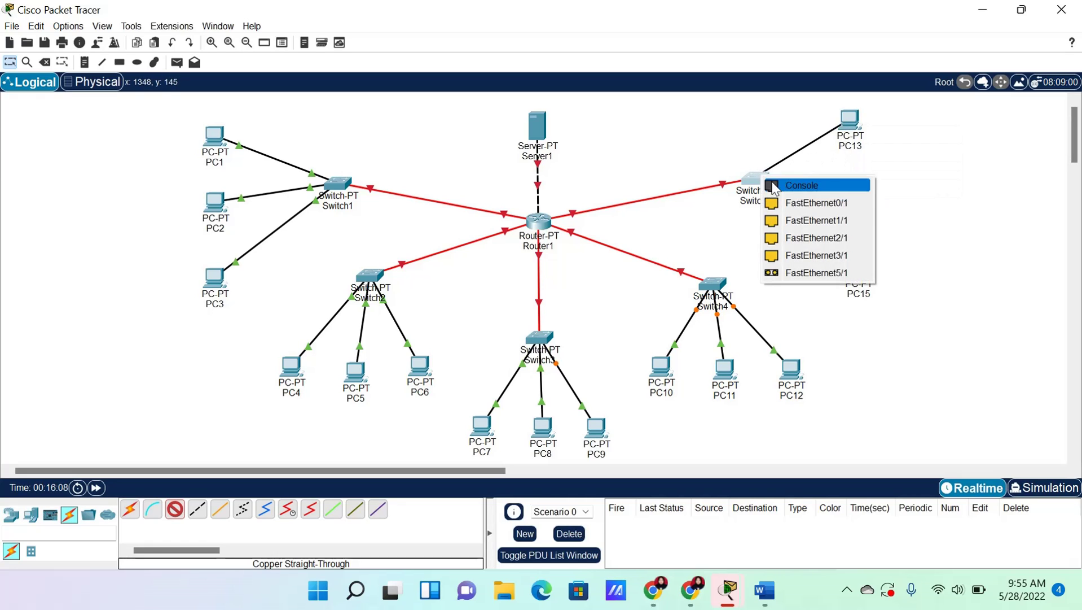
pyautogui.click(813, 204)
# Connect PC14's FastEthernet0 to Switch5's FastEthernet1/1 with a copper straight-through cable
pyautogui.click(175, 509)
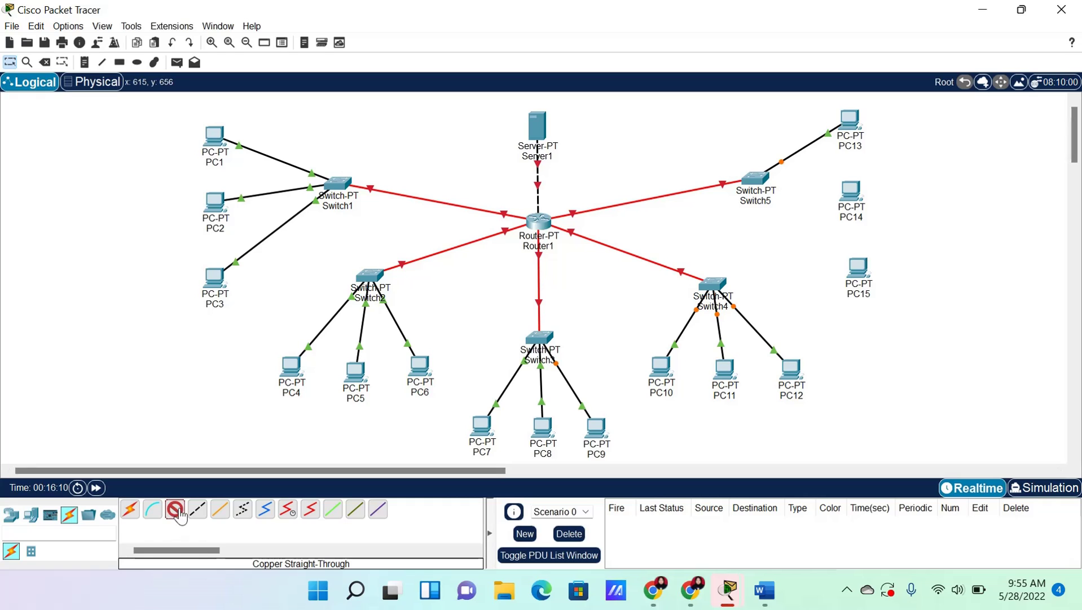
pyautogui.click(852, 191)
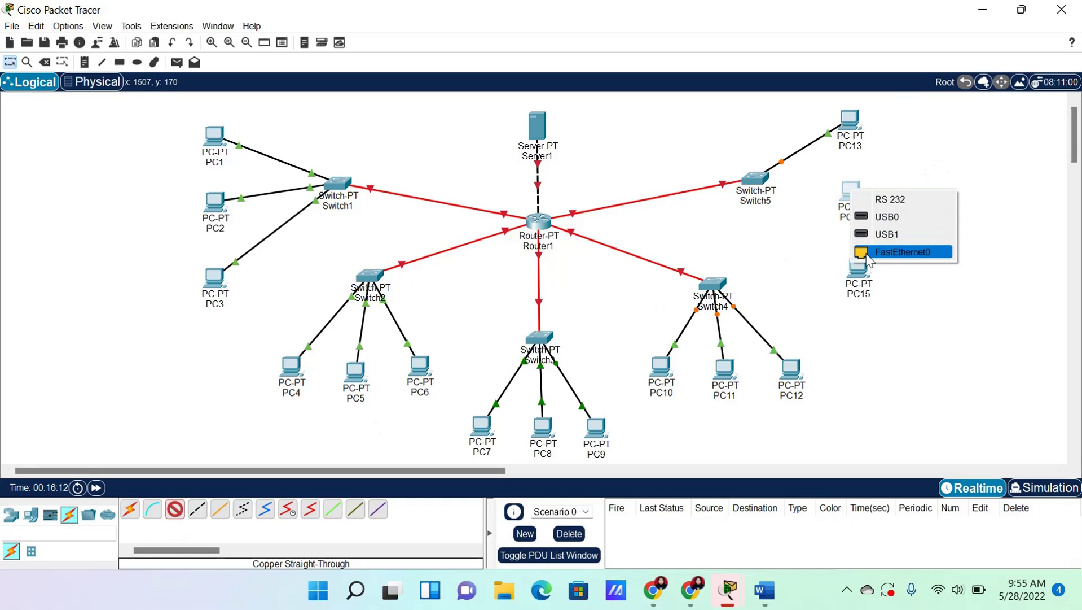
pyautogui.click(897, 254)
pyautogui.click(758, 177)
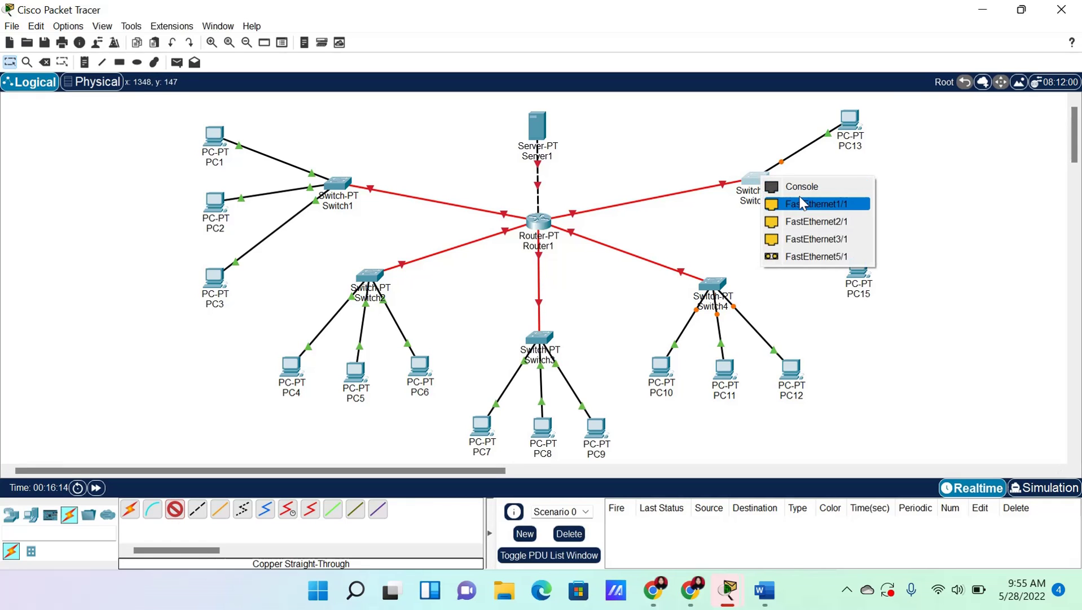
pyautogui.click(785, 203)
# Connect PC15's FastEthernet0 to Switch5's FastEthernet2/1 with a copper straight-through cable
pyautogui.click(174, 508)
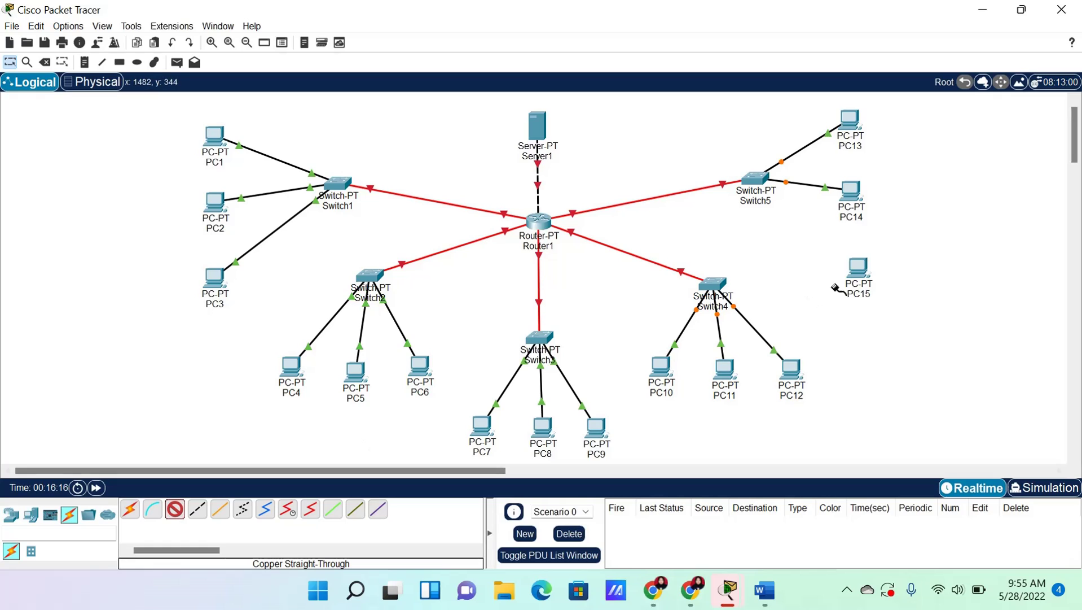
pyautogui.click(862, 268)
pyautogui.click(878, 333)
pyautogui.click(760, 182)
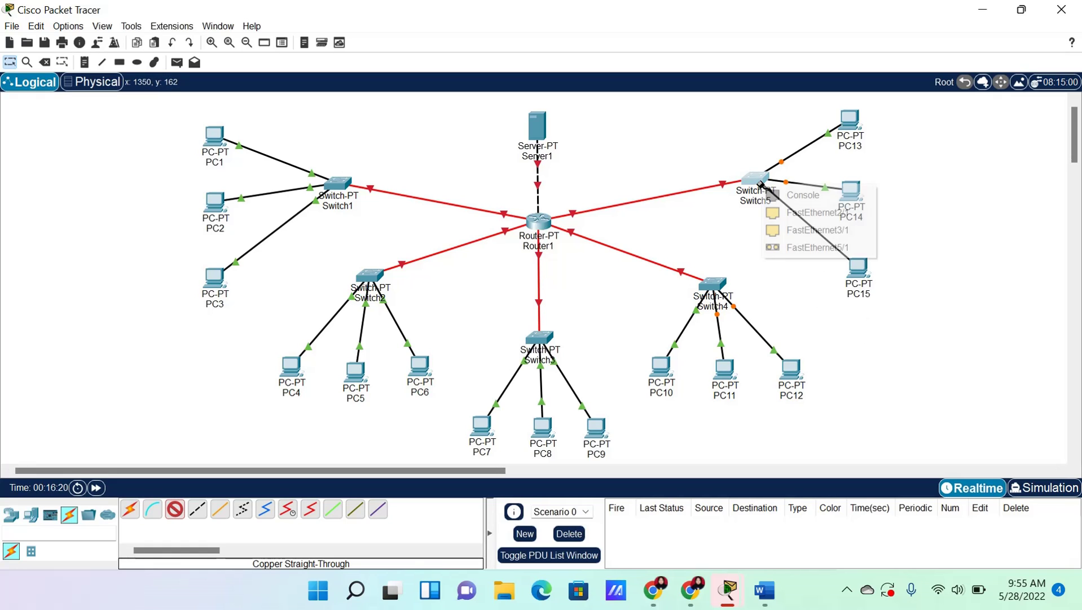
pyautogui.click(789, 211)
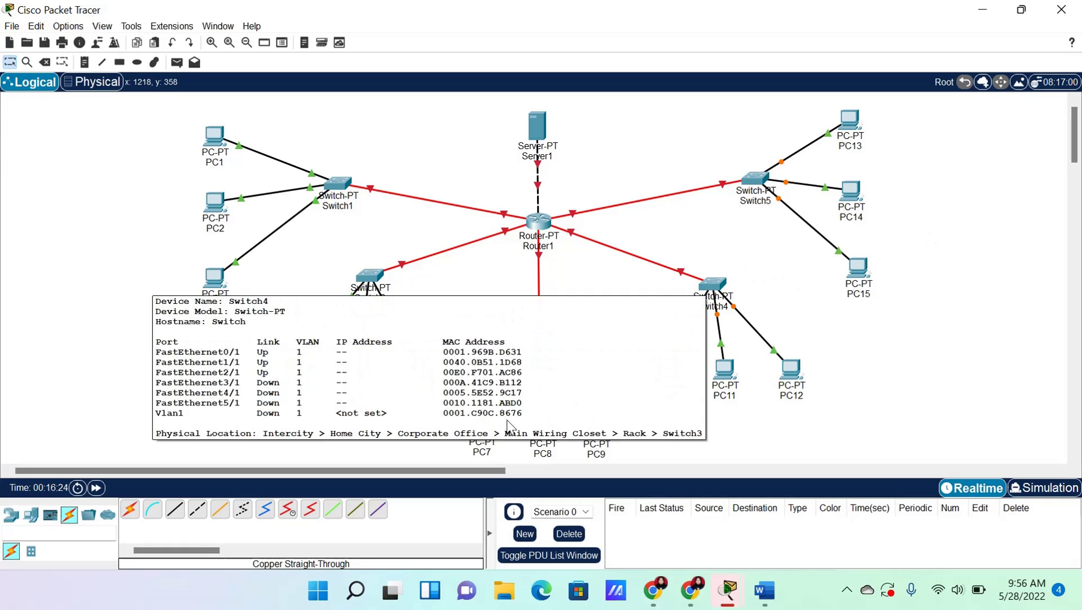
# Shift Switch4 and Switch2 slightly outward, away from the router, to balance the topology layout
pyautogui.moveTo(719, 282); pyautogui.dragTo(736, 279)
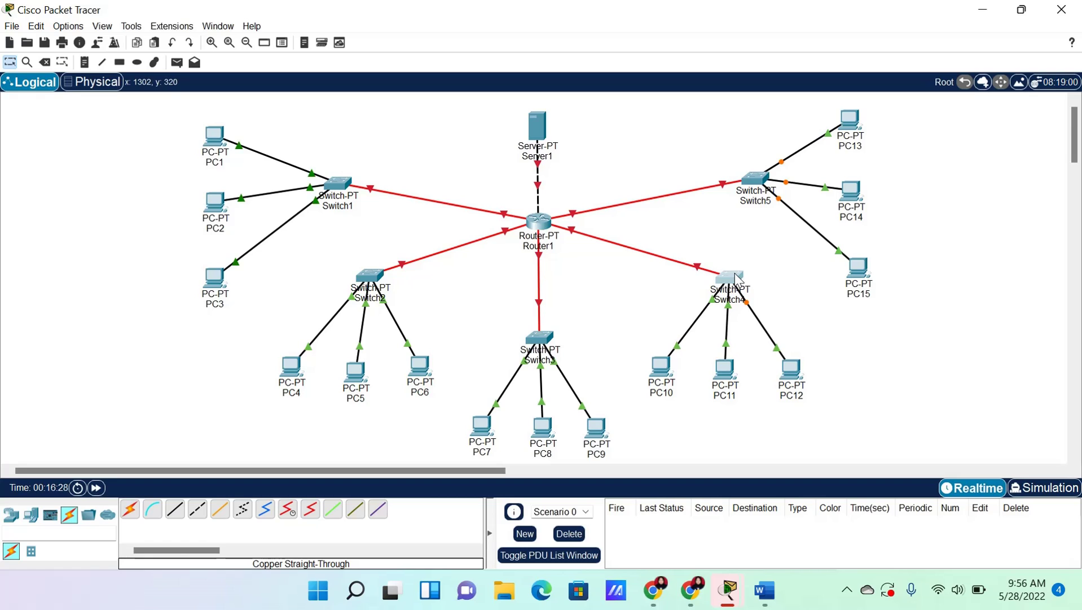
pyautogui.moveTo(368, 277); pyautogui.dragTo(360, 276)
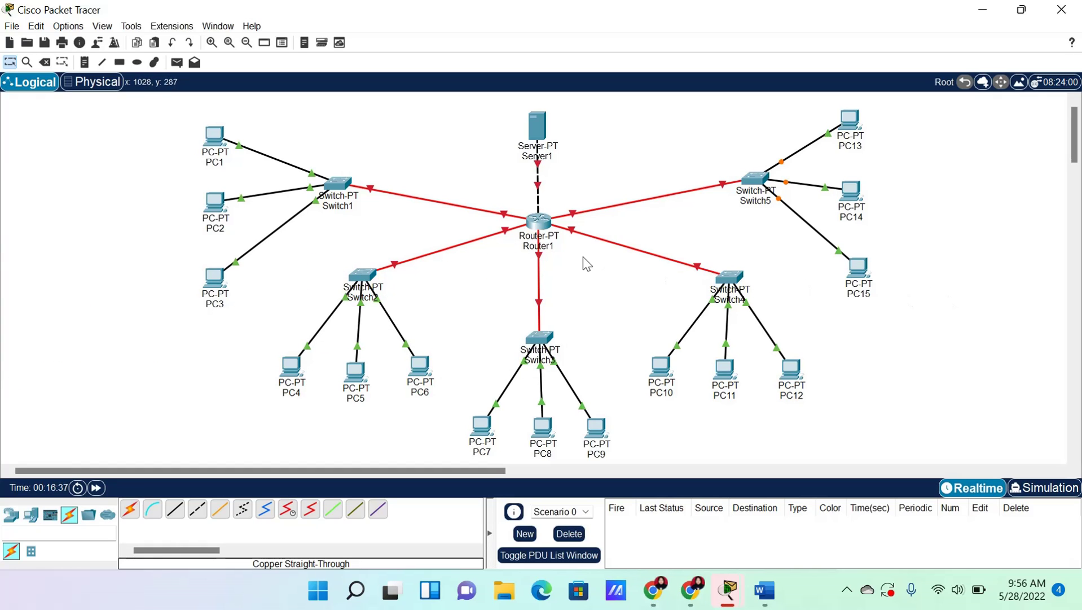
# Turn on Router1's FastEthernet0/0, FastEthernet1/0 and FastEthernet2/0 ports in its interface configuration
pyautogui.moveTo(547, 221)
pyautogui.click(539, 222)
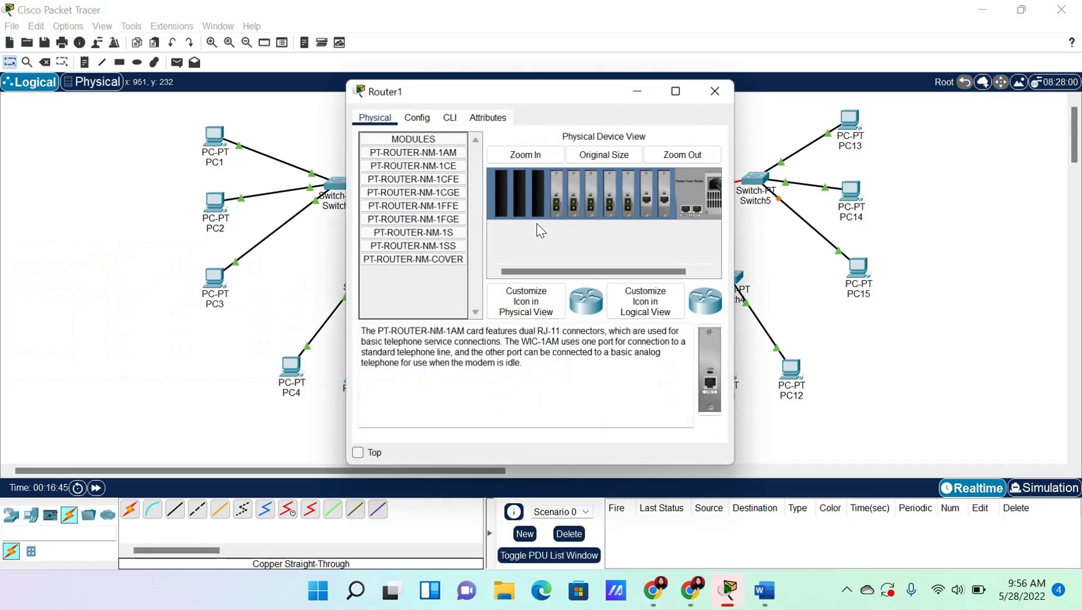
pyautogui.click(419, 120)
pyautogui.click(406, 232)
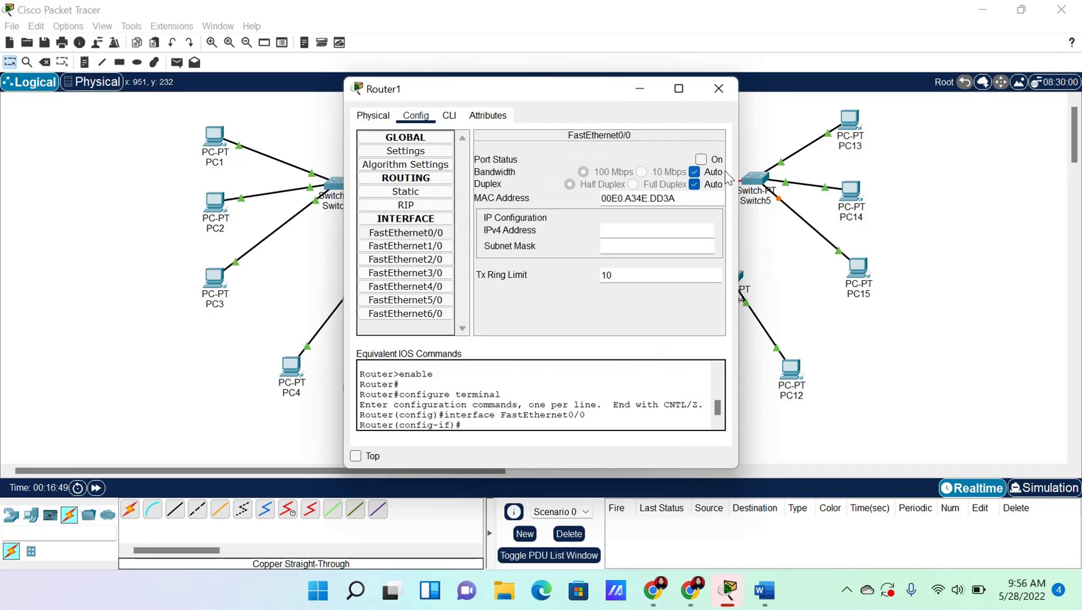
pyautogui.click(701, 159)
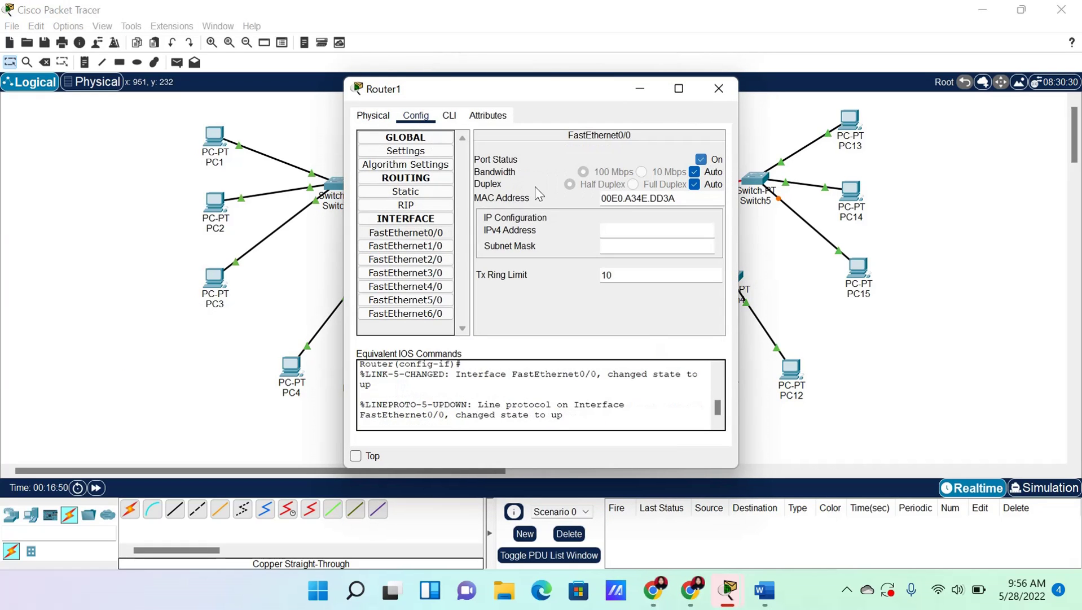
pyautogui.click(433, 247)
pyautogui.click(701, 159)
pyautogui.click(405, 259)
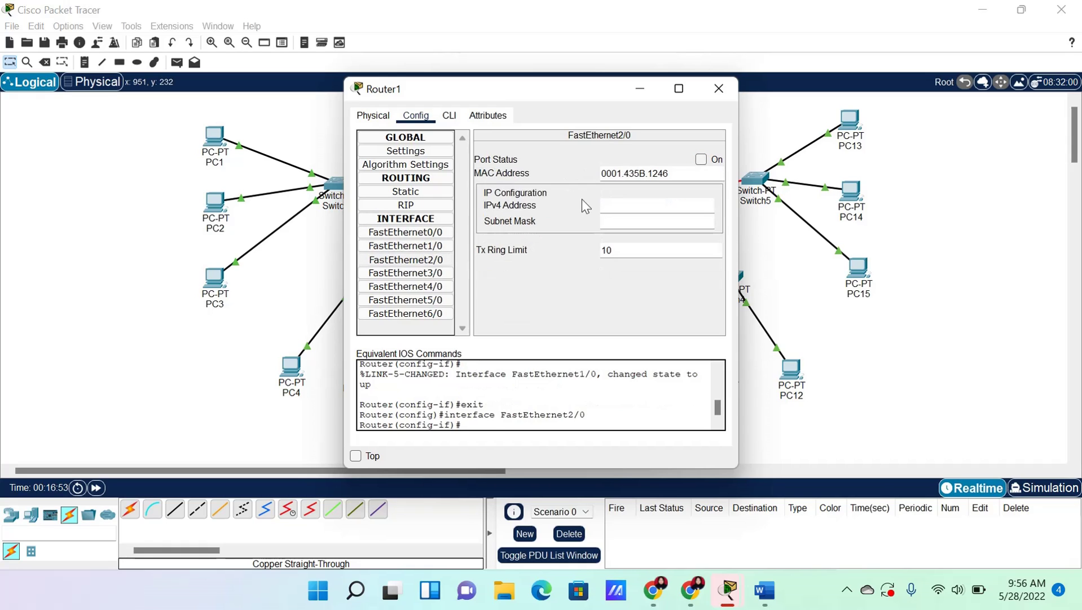
pyautogui.click(701, 160)
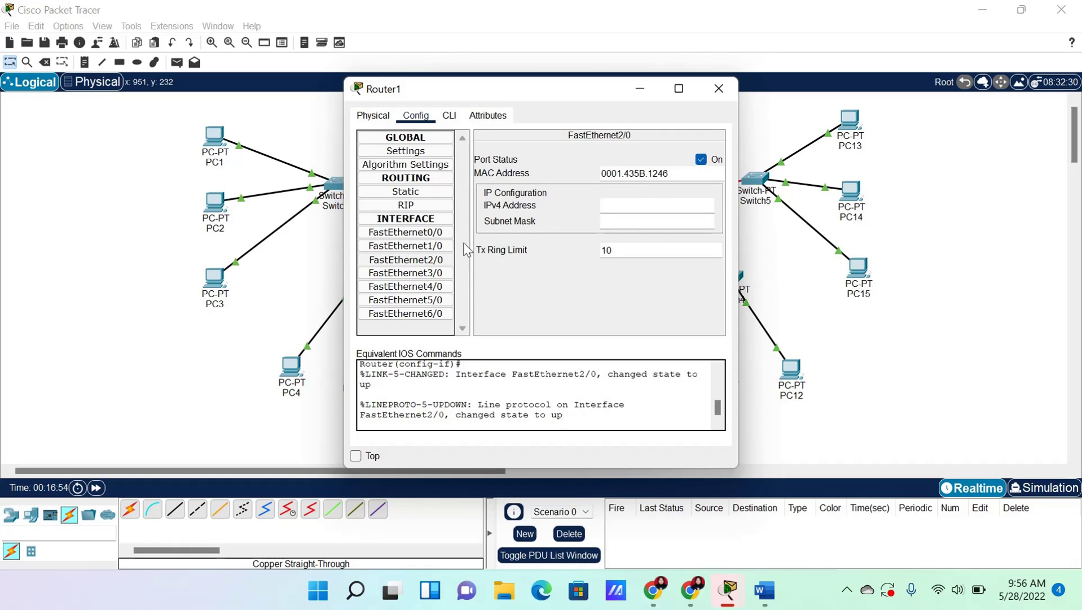
# Turn on Router1's FastEthernet3/0, FastEthernet4/0, FastEthernet5/0 and FastEthernet6/0 ports, and close the router's configuration
pyautogui.click(429, 272)
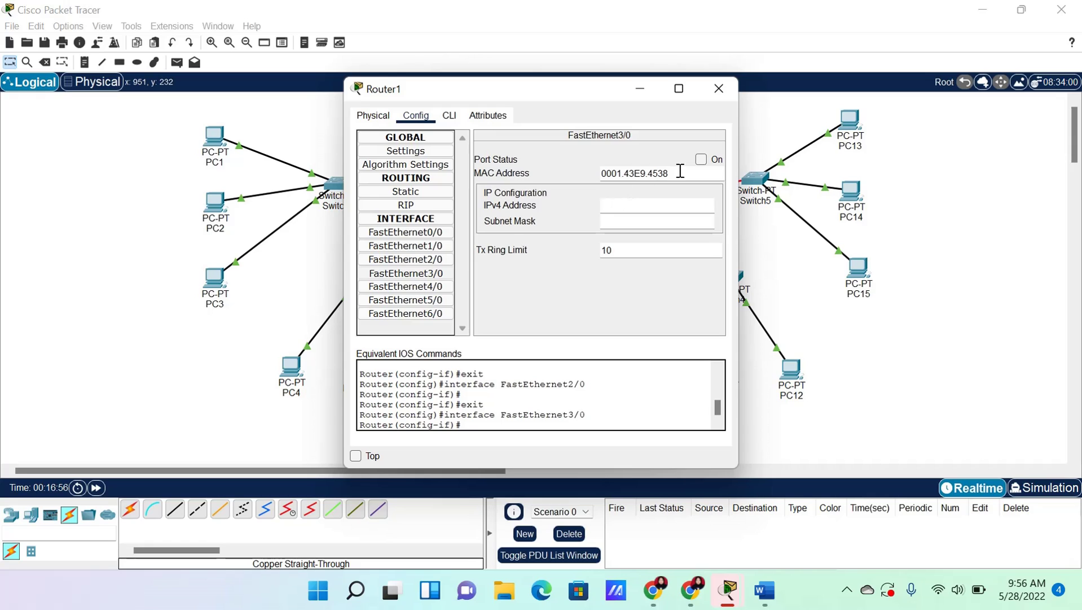
pyautogui.click(701, 159)
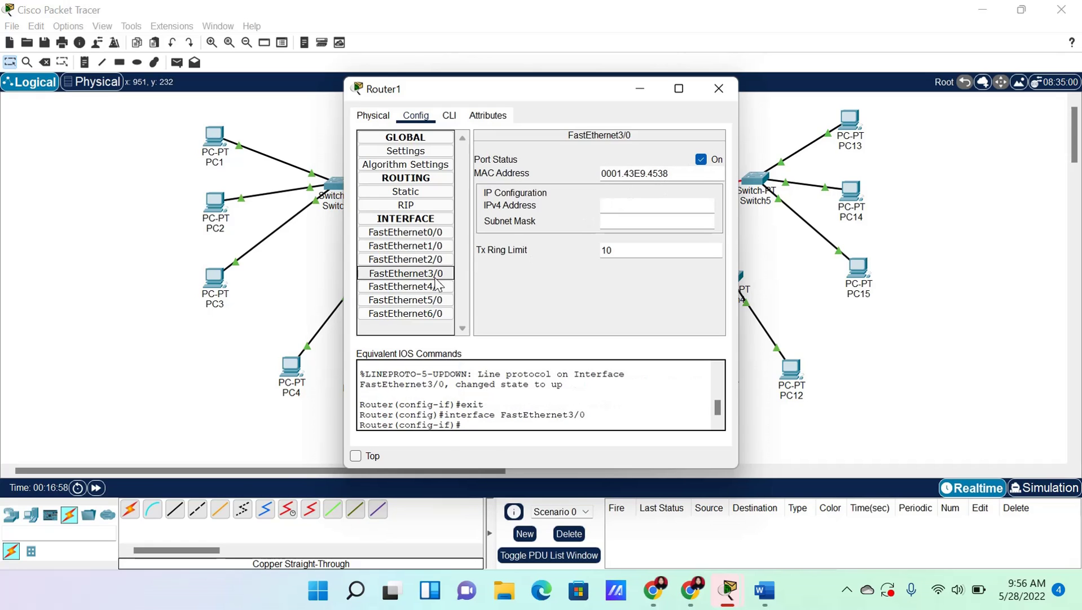
pyautogui.click(437, 285)
pyautogui.click(701, 161)
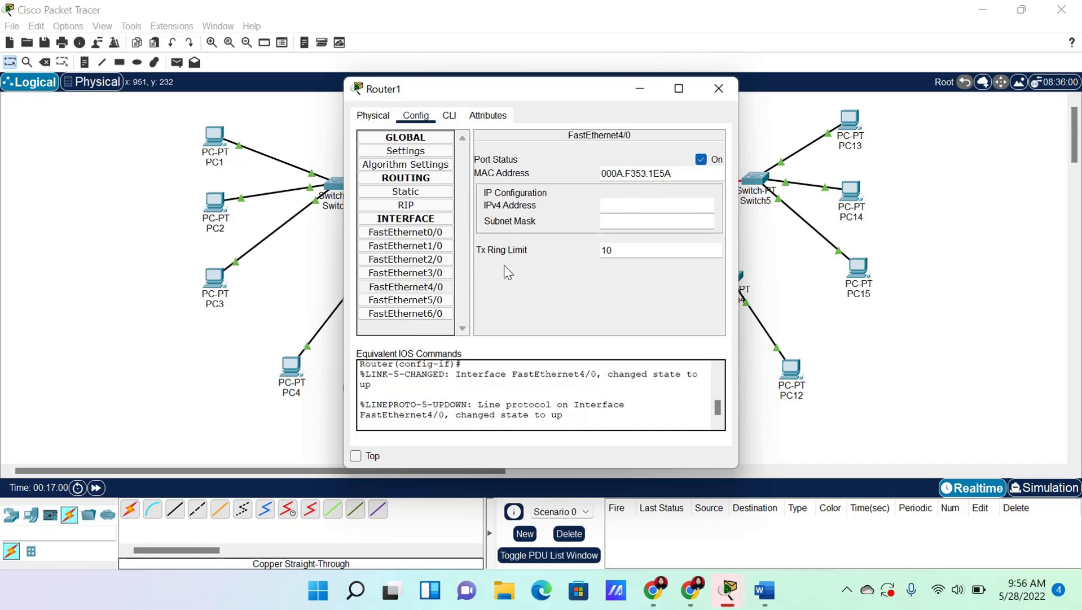
pyautogui.press('Down')
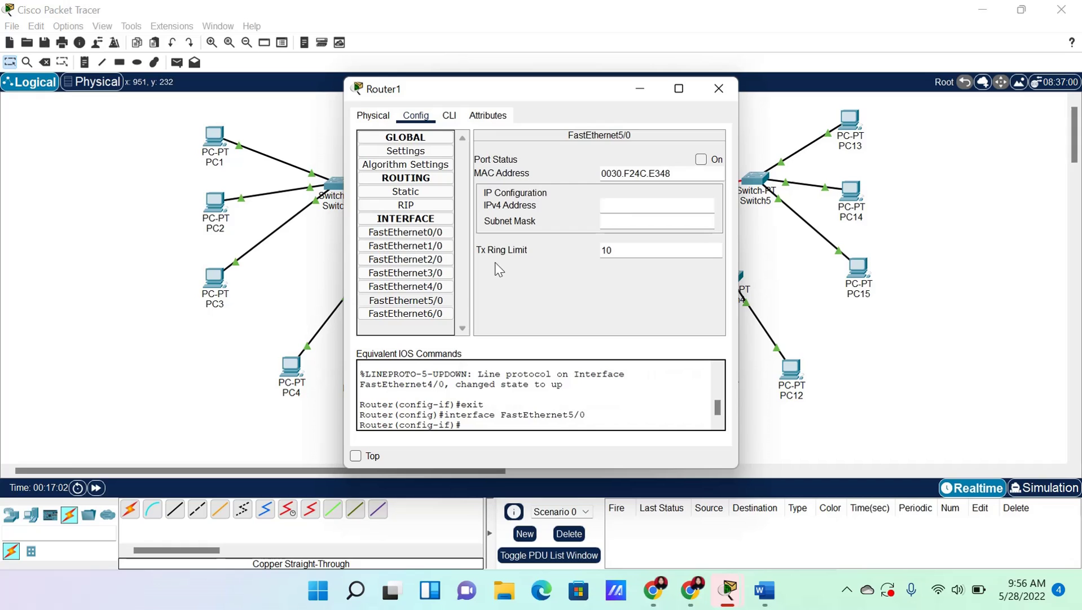
pyautogui.click(701, 159)
pyautogui.press('Down')
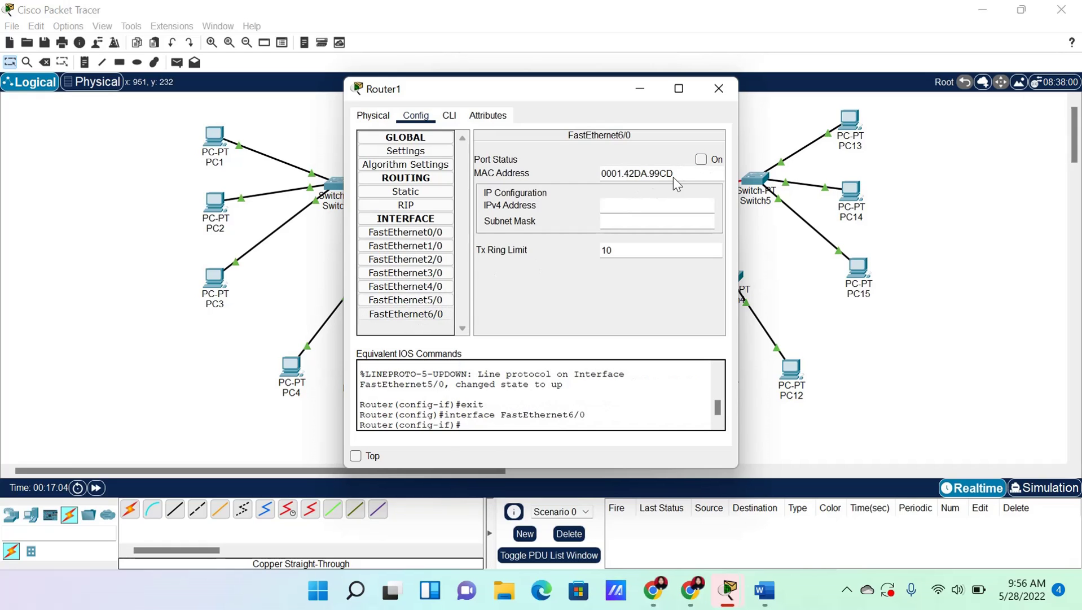
pyautogui.click(701, 159)
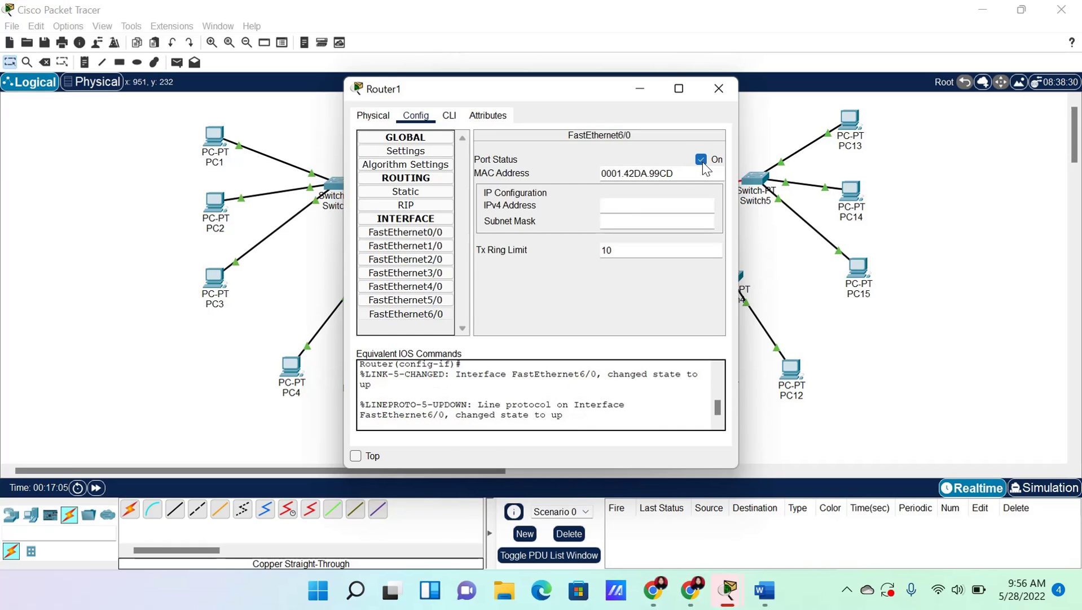
pyautogui.click(719, 89)
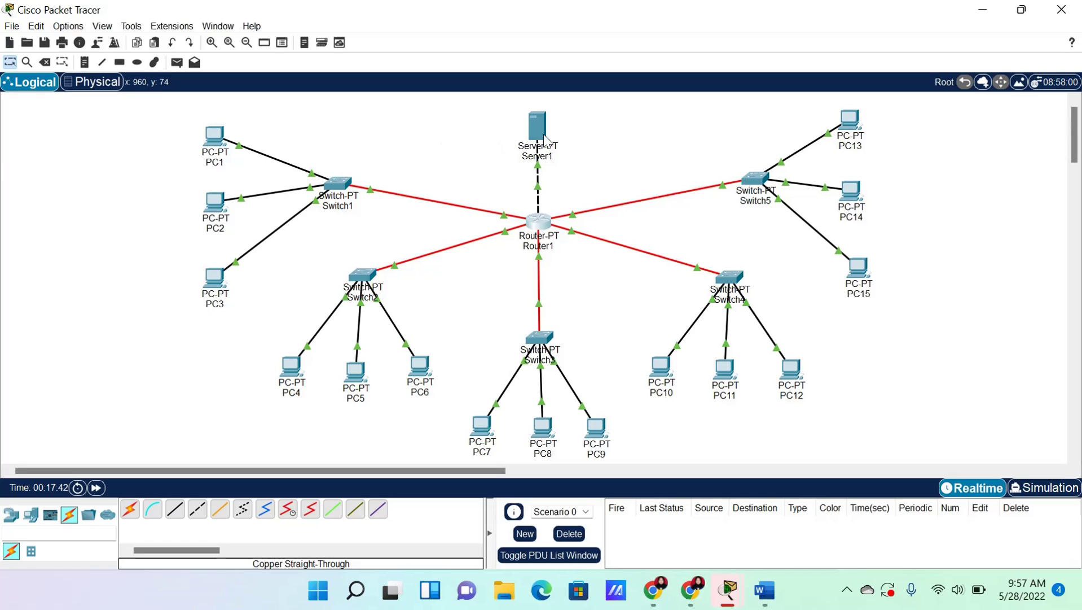
# Add the note "172.16.21.2" beside Server1 and the note "fa0/0 172.16.21.1" just above Router1
pyautogui.moveTo(545, 139)
pyautogui.press('n')
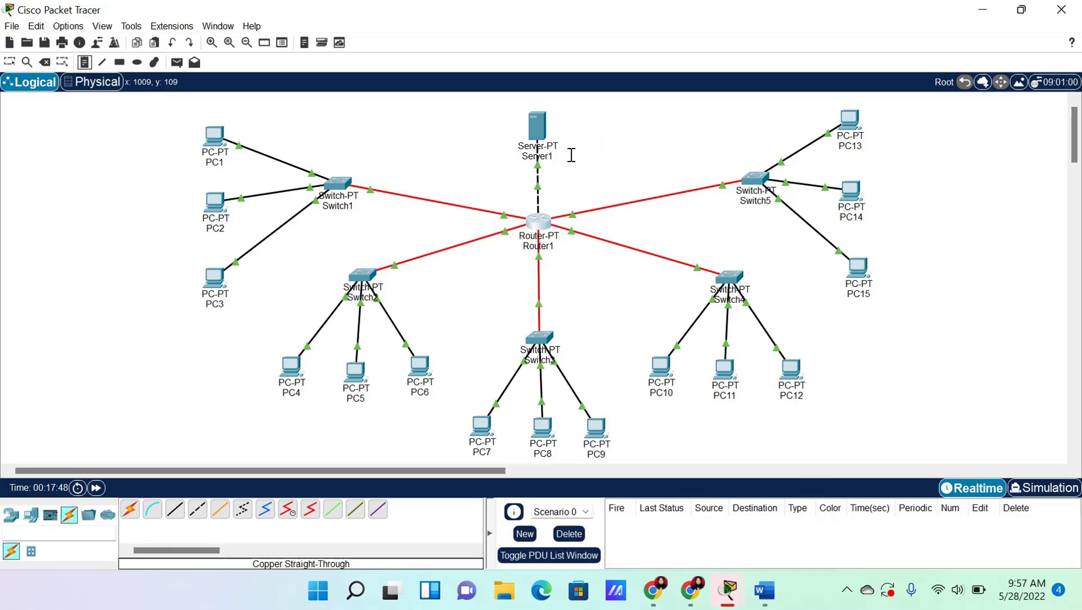
pyautogui.click(569, 151)
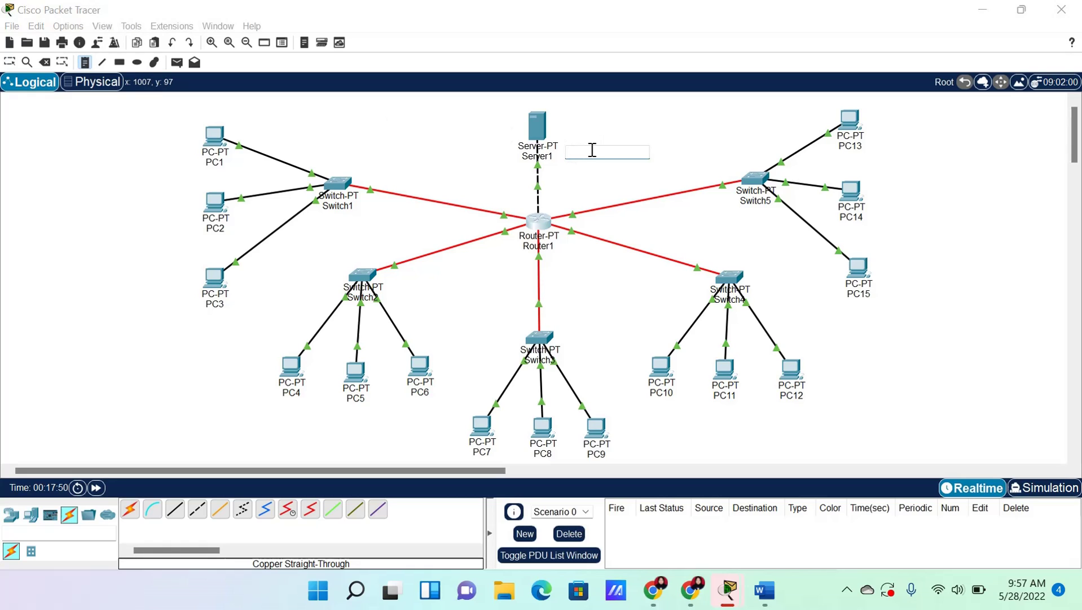
pyautogui.write('172.16.21.2')
pyautogui.click(517, 202)
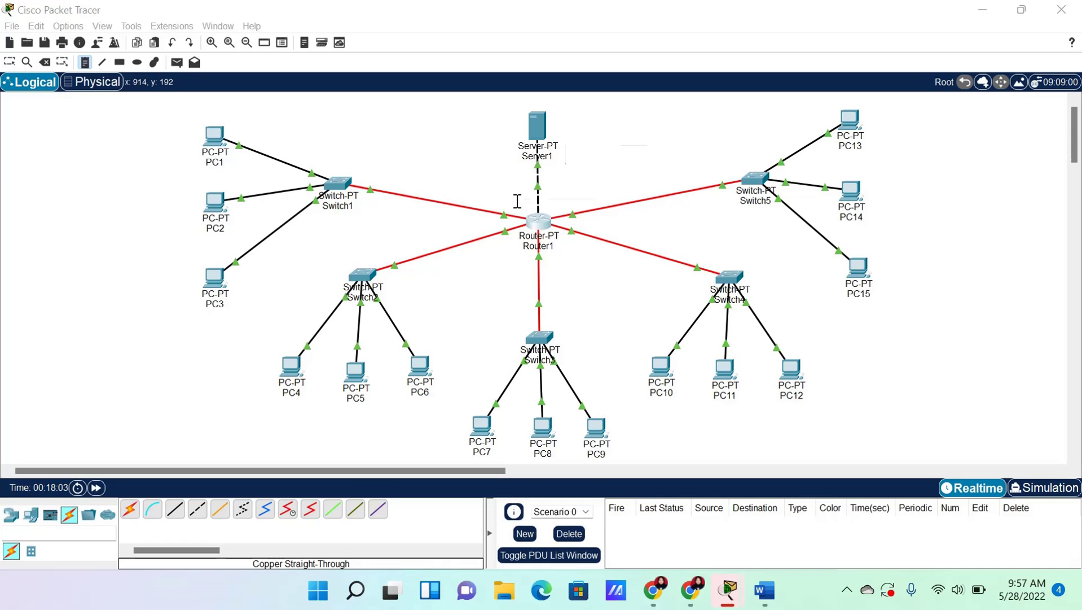
pyautogui.write('fa')
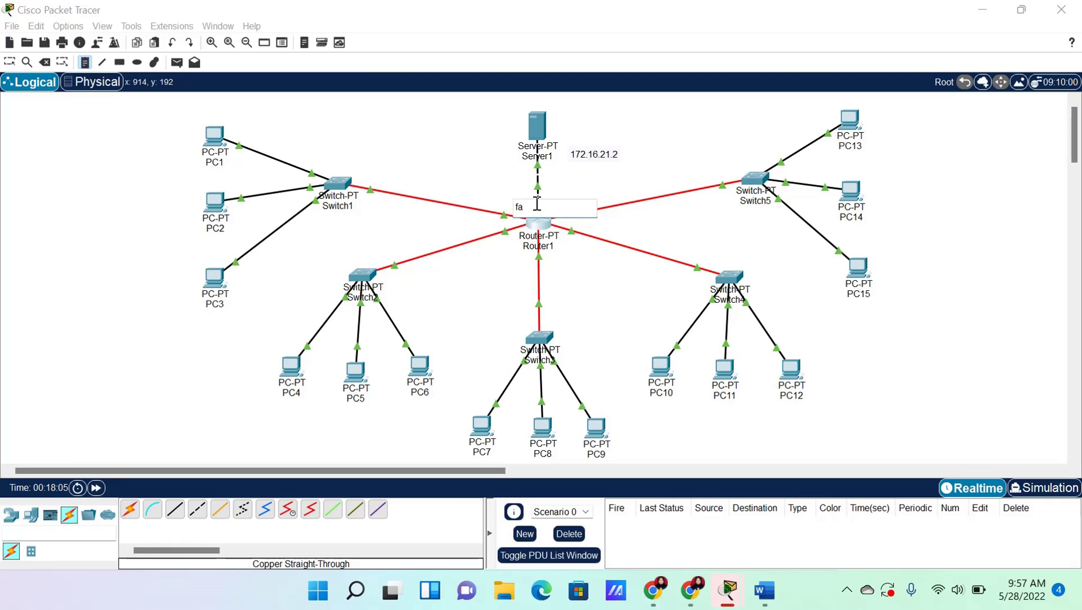
pyautogui.write('0/0 172.16.21.1')
# Label the Router1–Switch1 link "fa2/0 192.168.21.1/24" and the Router1–Switch2 link "fa3/0 192.168.22.1/24" with notes
pyautogui.click(408, 200)
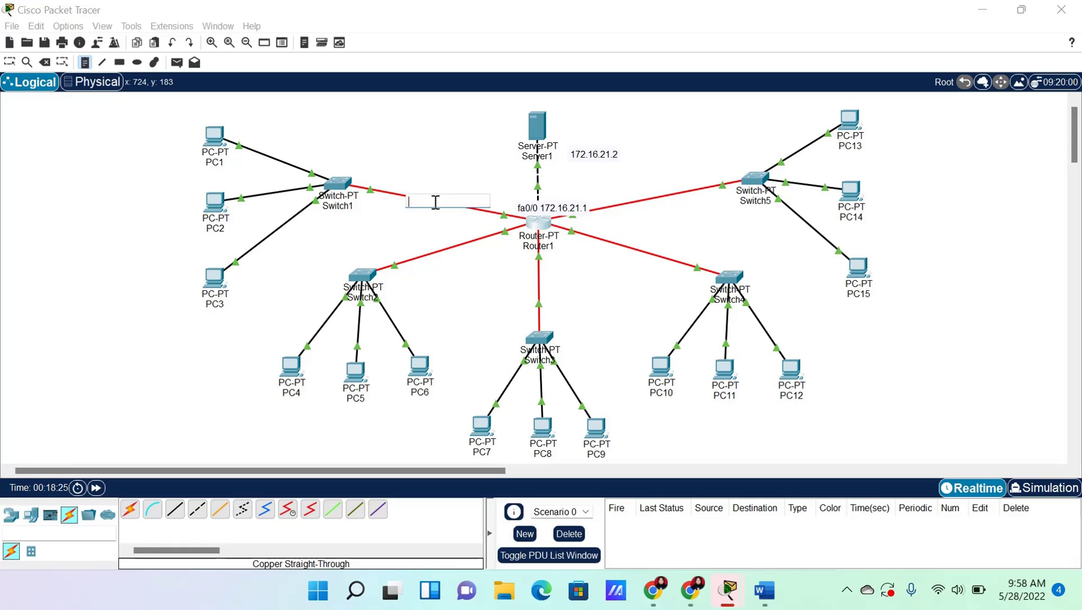
pyautogui.write('fa2/0')
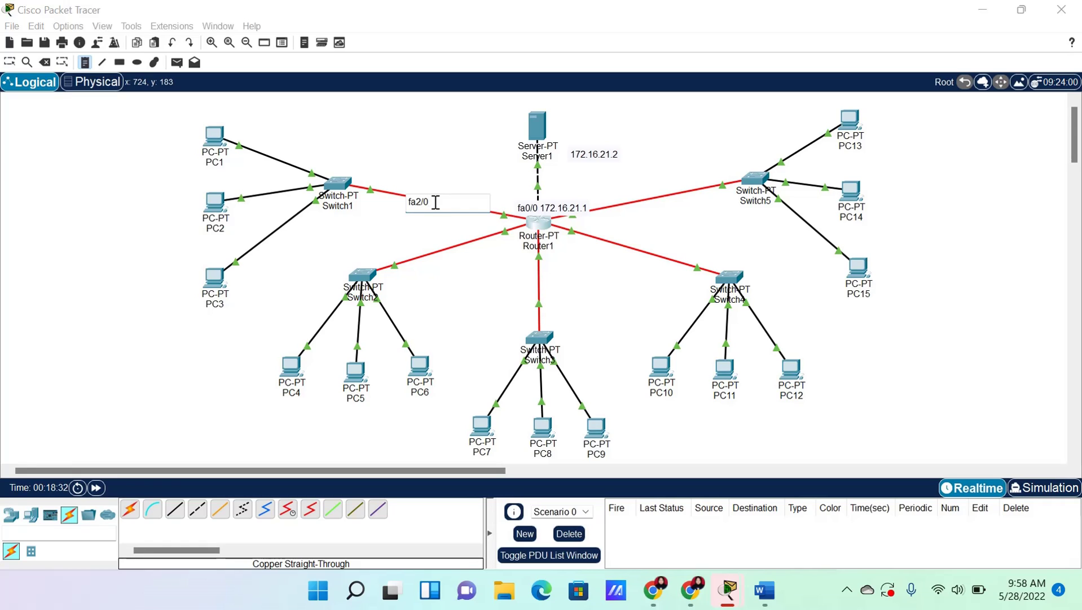
pyautogui.write(' 192.168.21.1/24')
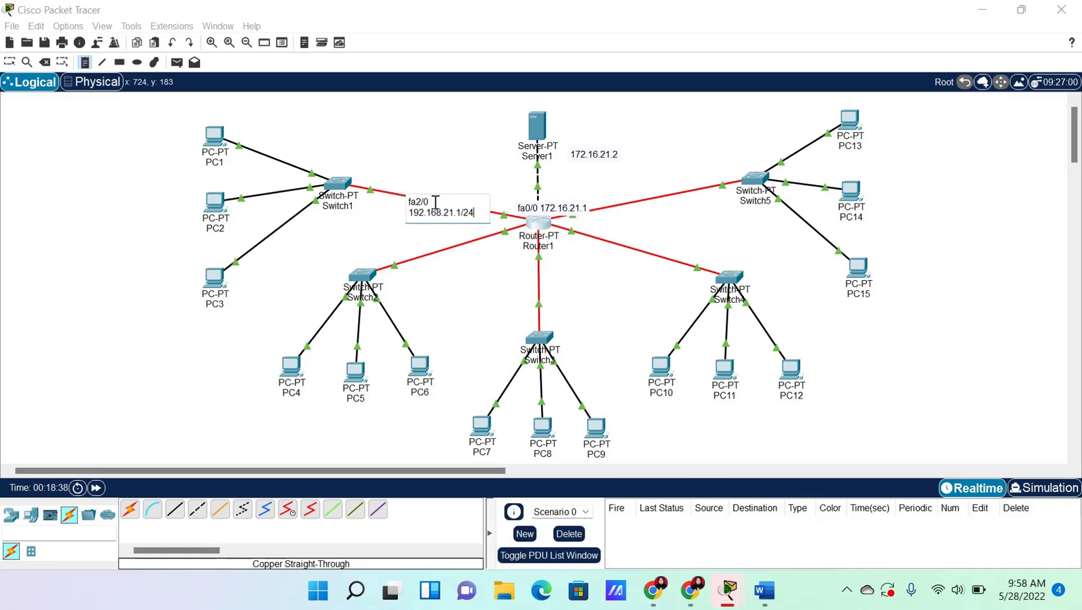
pyautogui.click(426, 255)
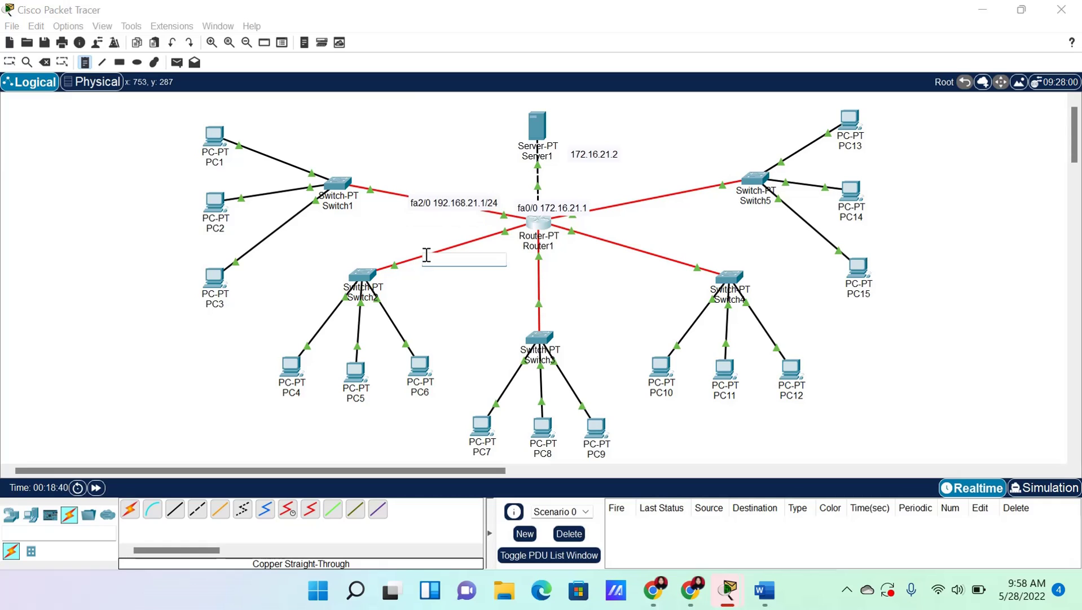
pyautogui.write('fa3/0 192 168.22.1/24')
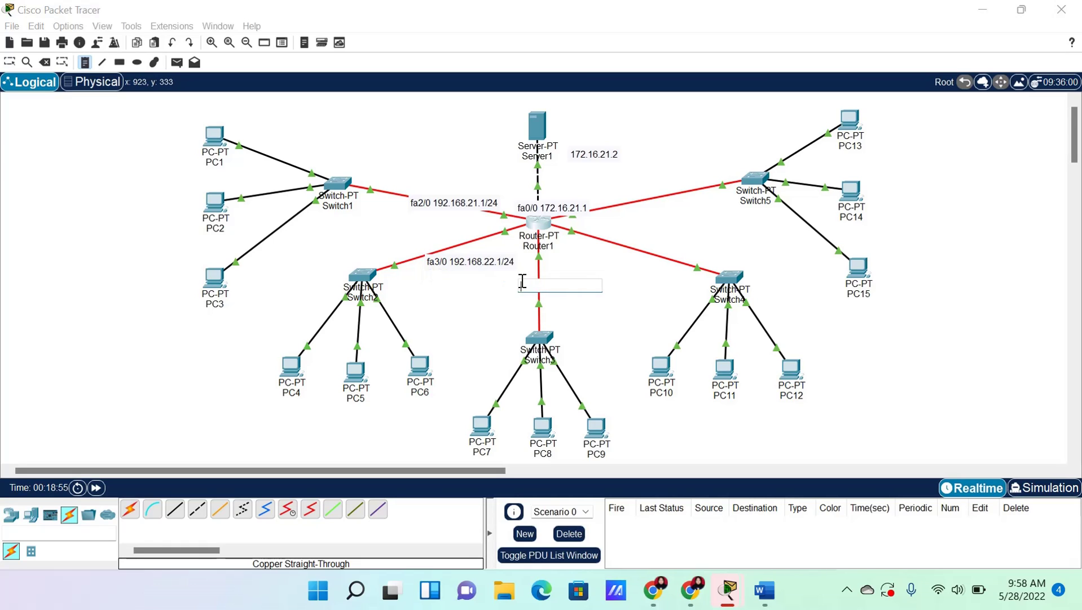
# Label the Router1–Switch3 link "fa4/0 192.168.23.1/24" and the Router1–Switch4 link "fa5/0 192.168.24.1/24" with notes
pyautogui.click(521, 280)
pyautogui.write('fa4/0 192.168.23.1/24')
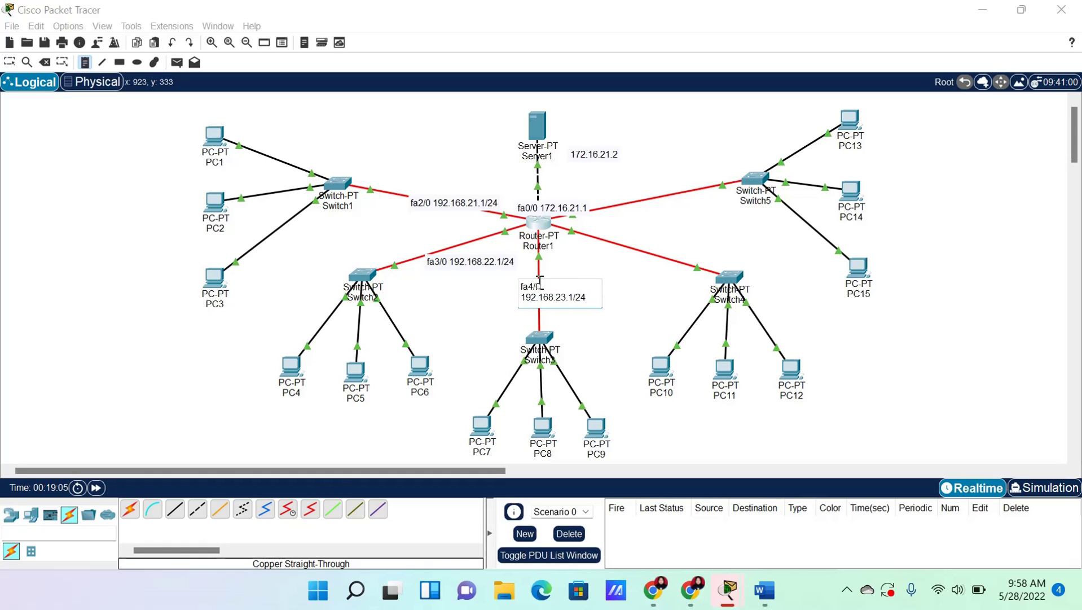
pyautogui.click(636, 247)
pyautogui.write('f')
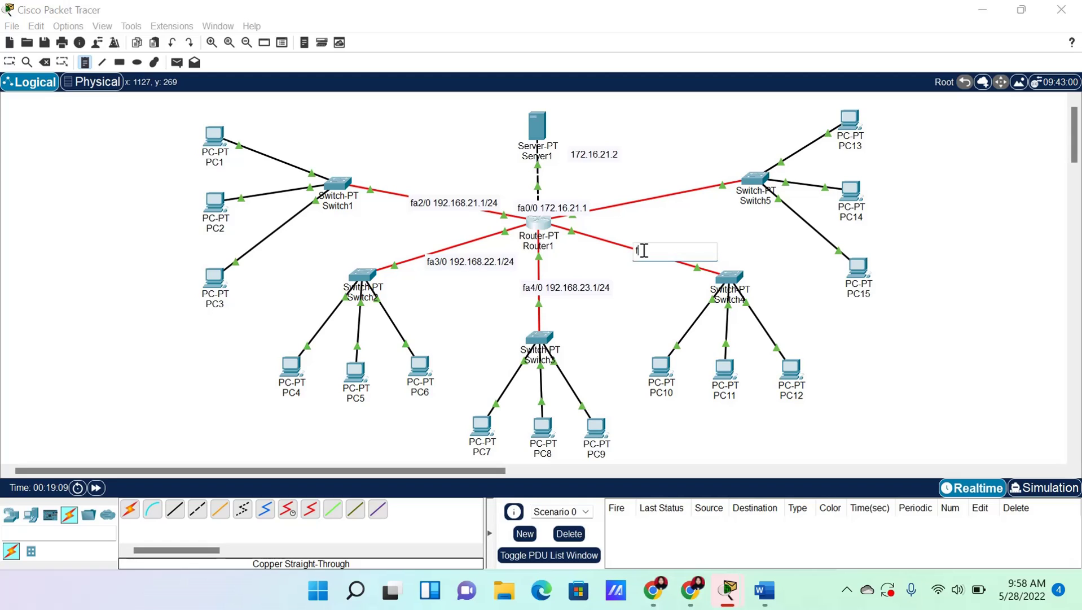
pyautogui.write('a5/0 192.168.24.1/24')
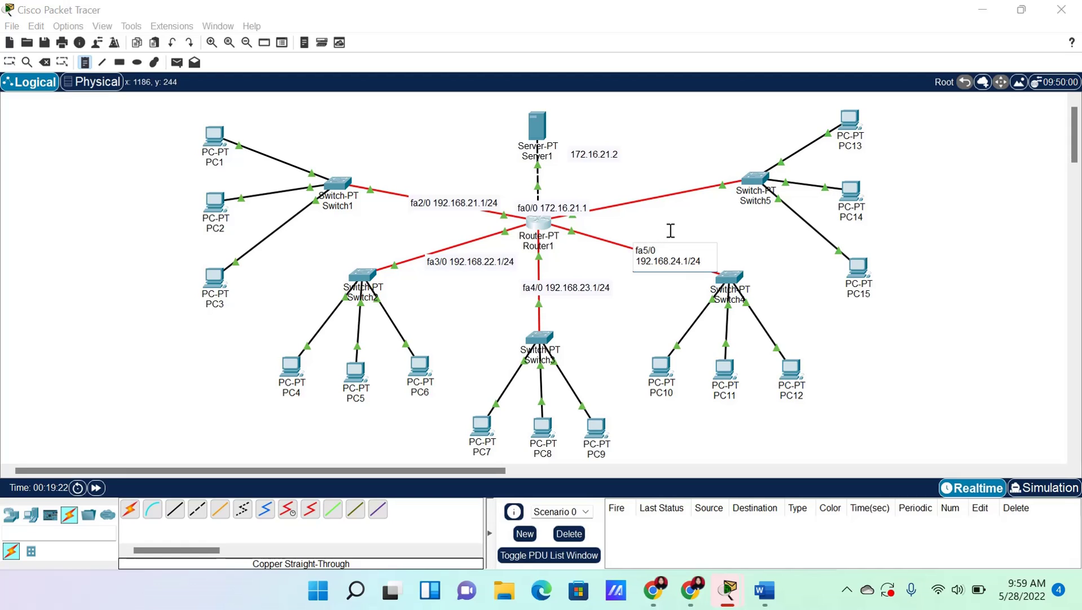
# Label the Router1–Switch5 link with the note "fa6/0 192.168.25.1/24"
pyautogui.click(657, 192)
pyautogui.write('fa6/0')
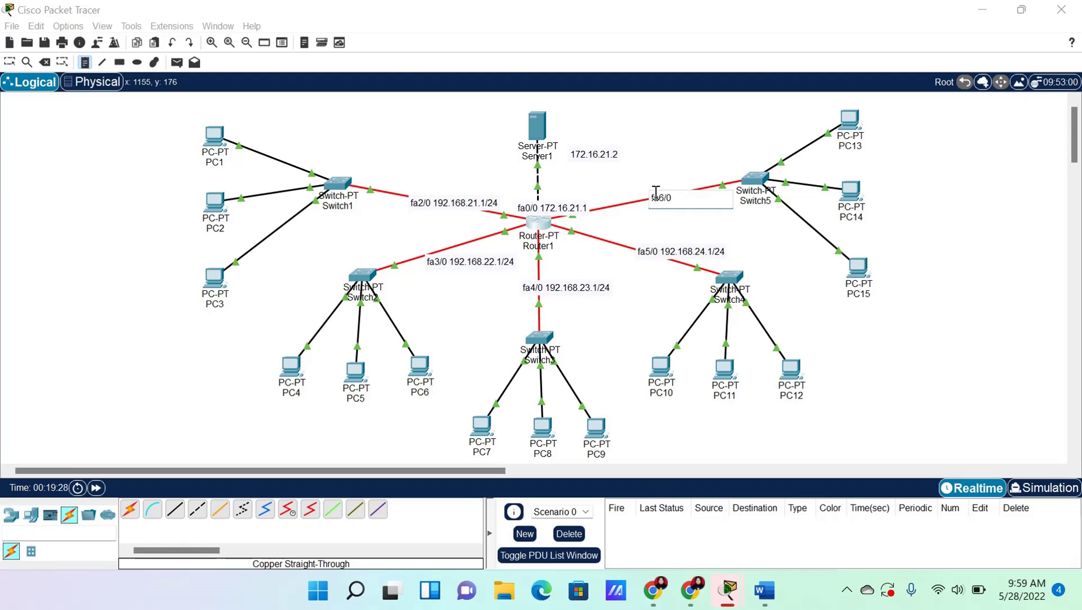
pyautogui.write(' 192.168')
pyautogui.write('.25.1/24')
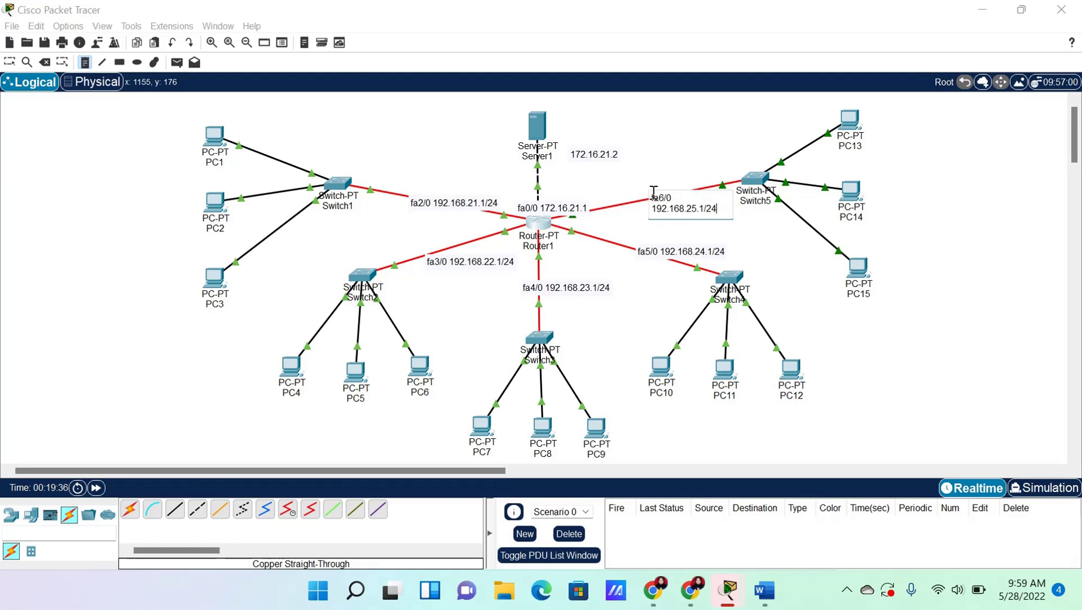
pyautogui.click(653, 165)
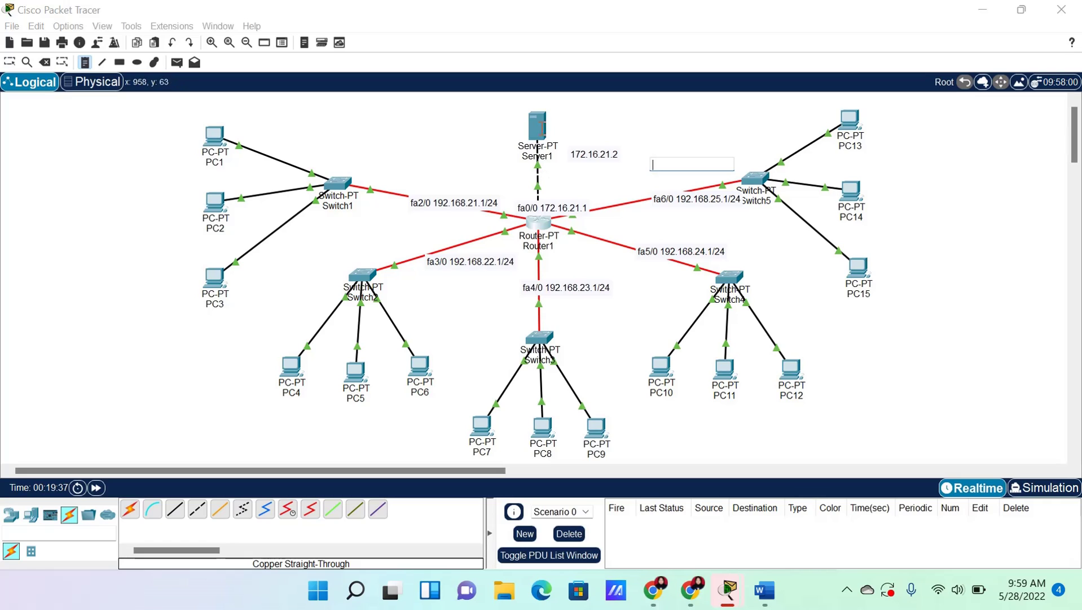
# Move Server1 slightly higher and place its "172.16.21.2" note beside it
pyautogui.click(539, 131)
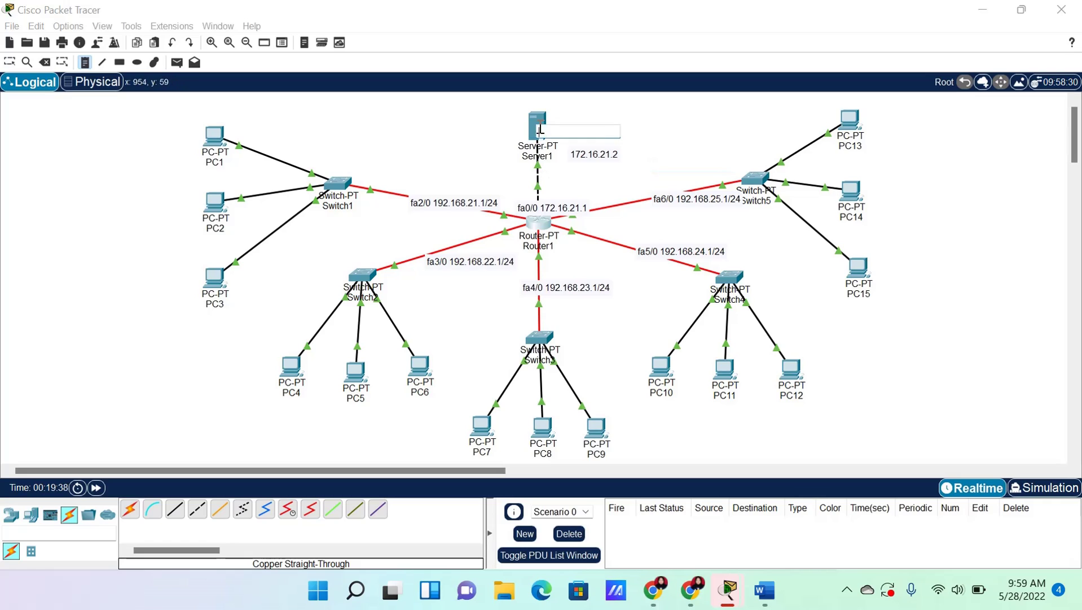
pyautogui.click(9, 62)
pyautogui.moveTo(533, 121); pyautogui.dragTo(532, 108)
pyautogui.click(600, 152)
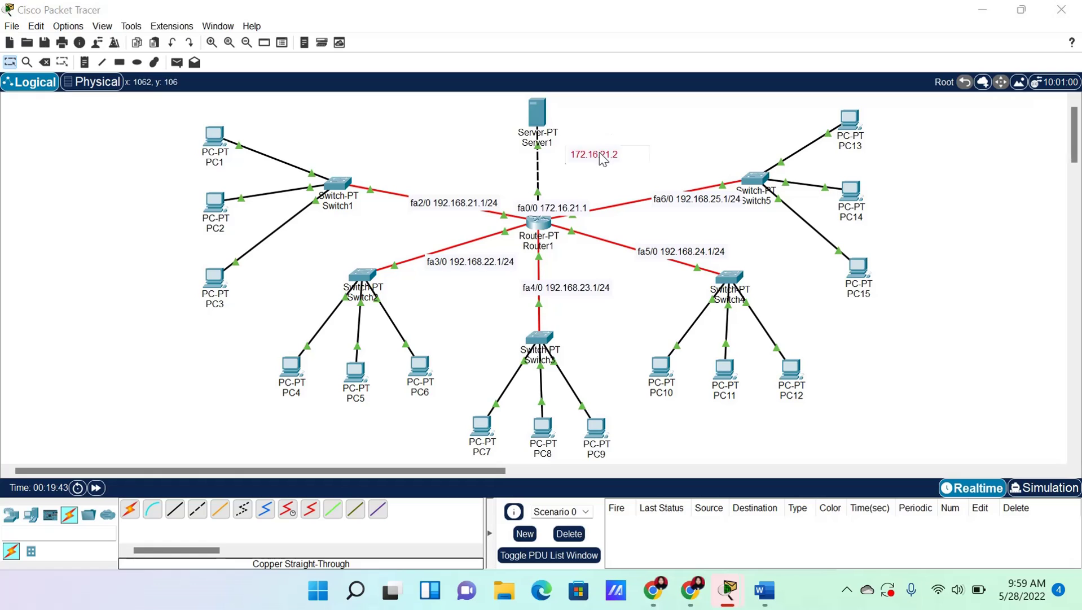
pyautogui.moveTo(600, 150); pyautogui.dragTo(610, 118)
pyautogui.click(679, 133)
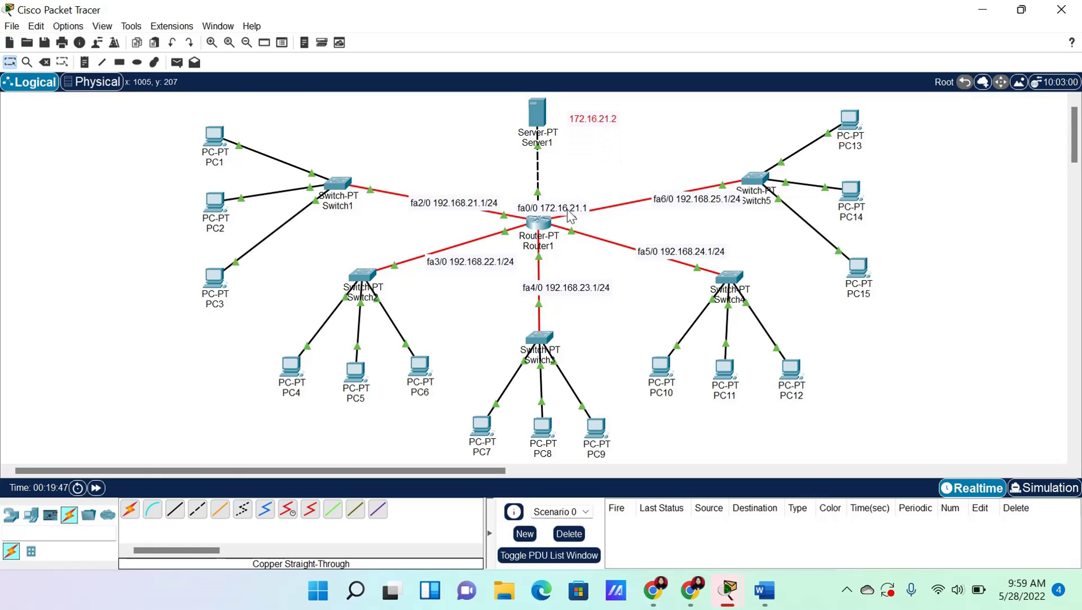
# Reposition the fa0/0, fa2/0, fa3/0, fa4/0, fa5/0 and fa6/0 address notes onto the middle of their respective Router1 links
pyautogui.moveTo(570, 213); pyautogui.dragTo(559, 186)
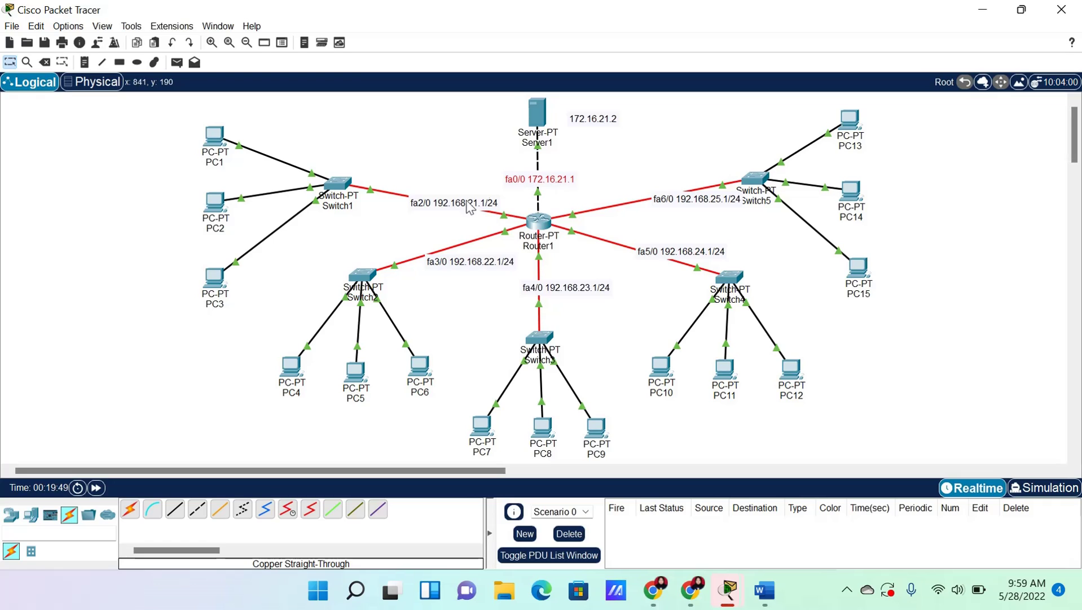
pyautogui.moveTo(452, 203); pyautogui.dragTo(426, 201)
pyautogui.moveTo(454, 264); pyautogui.dragTo(433, 251)
pyautogui.moveTo(559, 292); pyautogui.dragTo(534, 289)
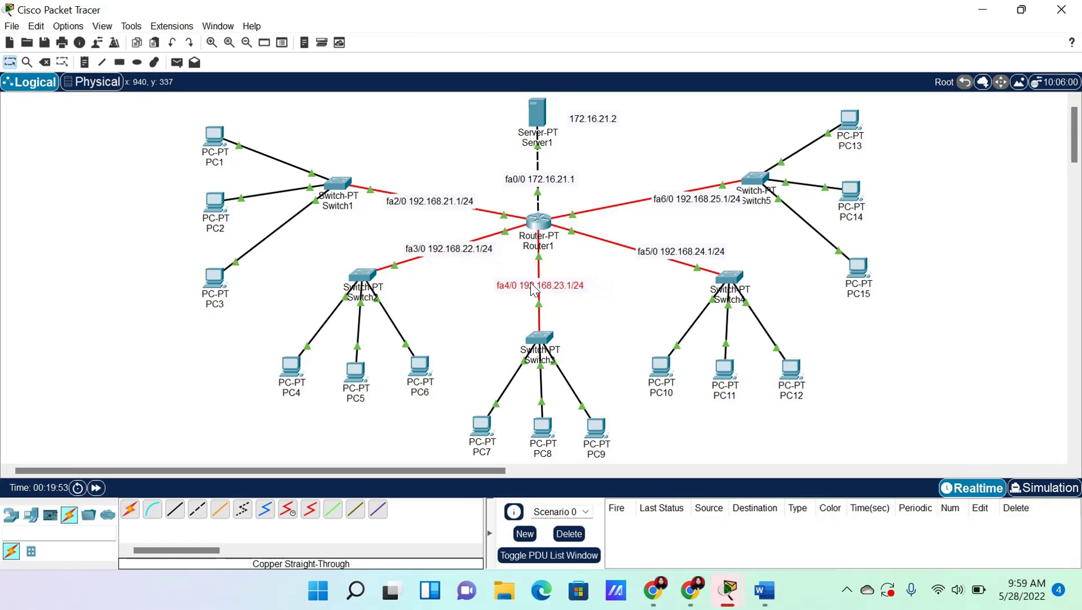
pyautogui.moveTo(681, 255); pyautogui.dragTo(658, 259)
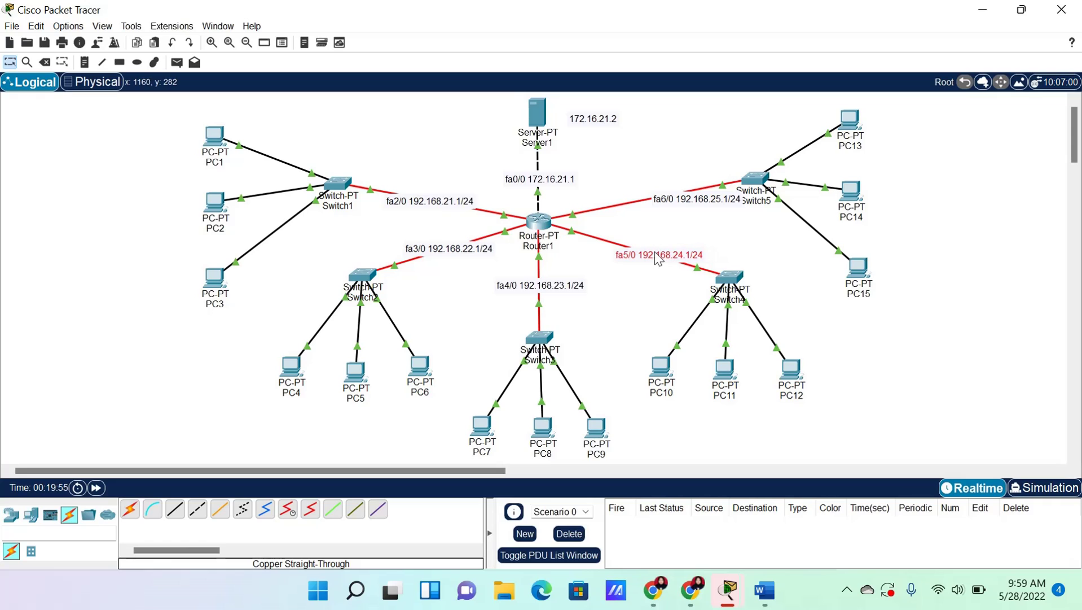
pyautogui.moveTo(689, 207); pyautogui.dragTo(653, 200)
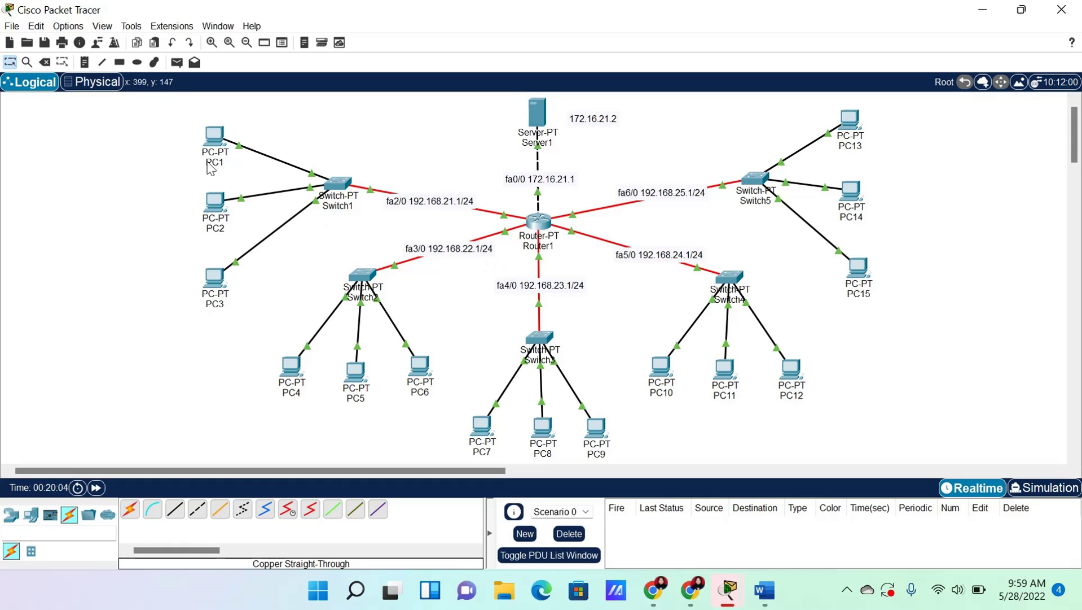
# Add the notes "LANTAI 1", "LANTAI 2" and "LANTAI 3" just above Switch1, Switch2 and Switch3 respectively
pyautogui.click(85, 62)
pyautogui.click(300, 151)
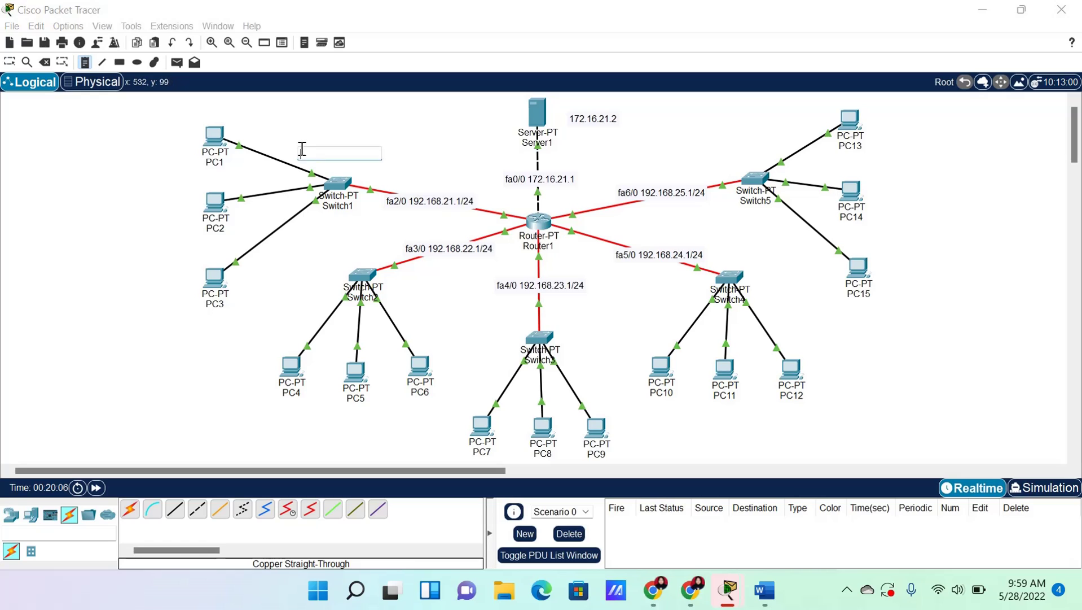
pyautogui.write('LANTAI 1')
pyautogui.click(321, 260)
pyautogui.write('LAN')
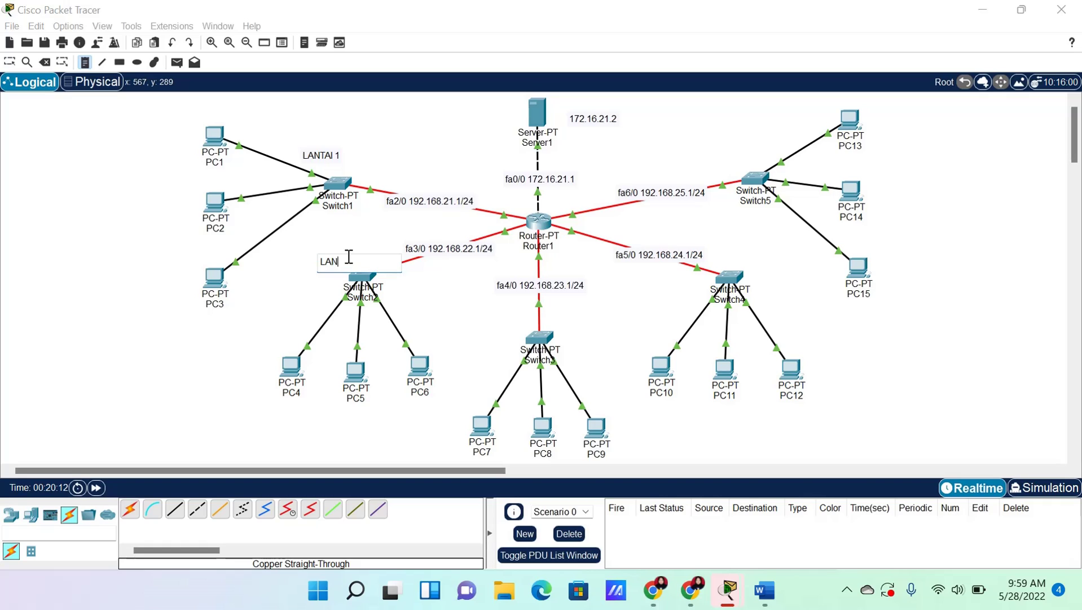
pyautogui.click(466, 321)
pyautogui.write('LANTAI 3')
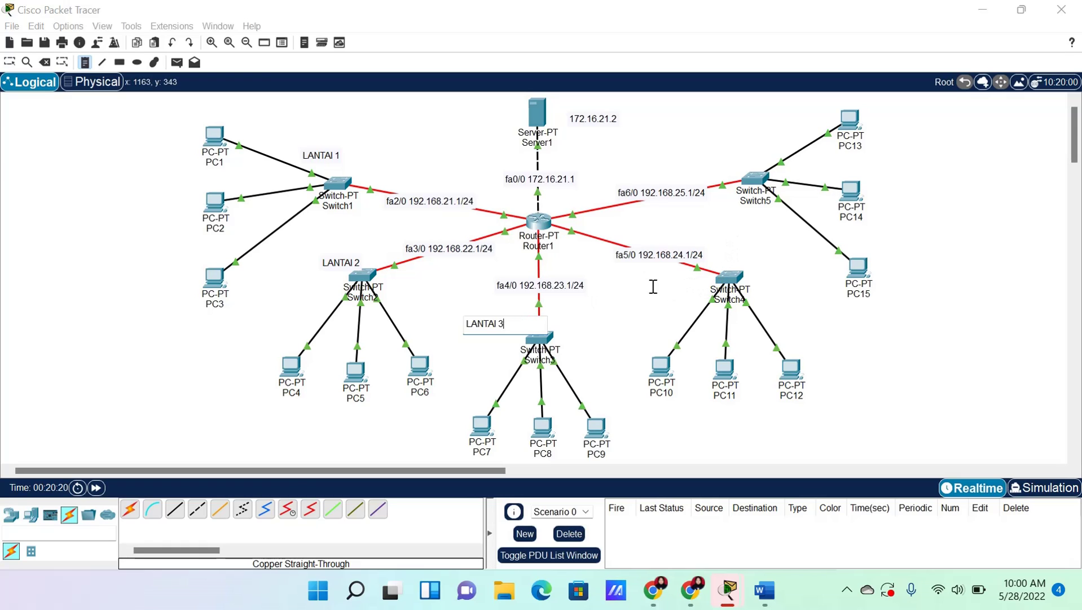
# Add the note "LANTAI 4" above Switch4 and the note "LANTAI 5" above Switch5
pyautogui.click(723, 251)
pyautogui.write('LANTAI ')
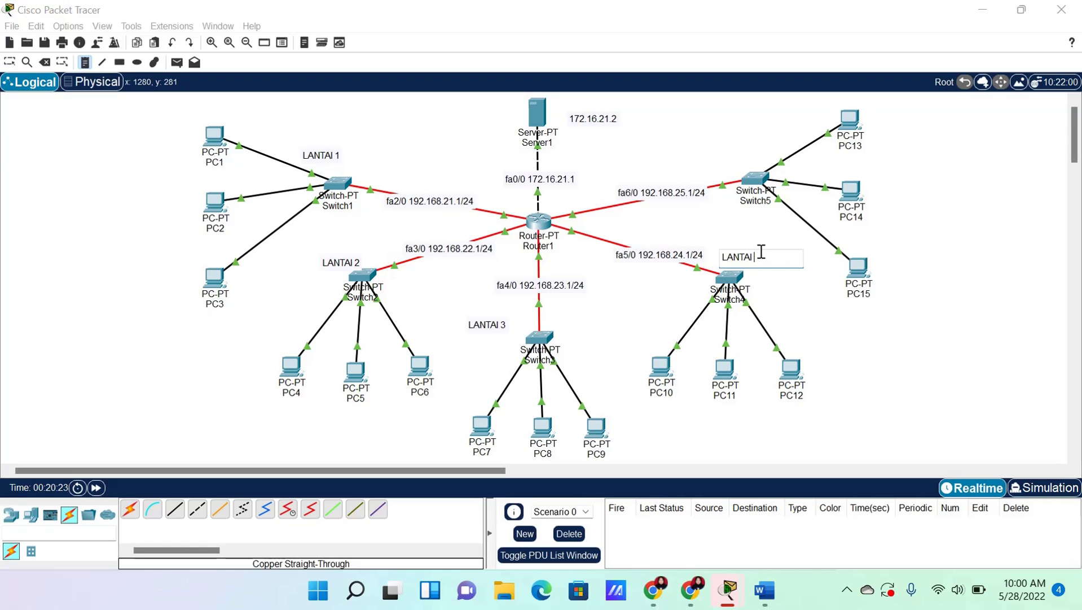
pyautogui.write('4')
pyautogui.click(707, 142)
pyautogui.write('LANTAI')
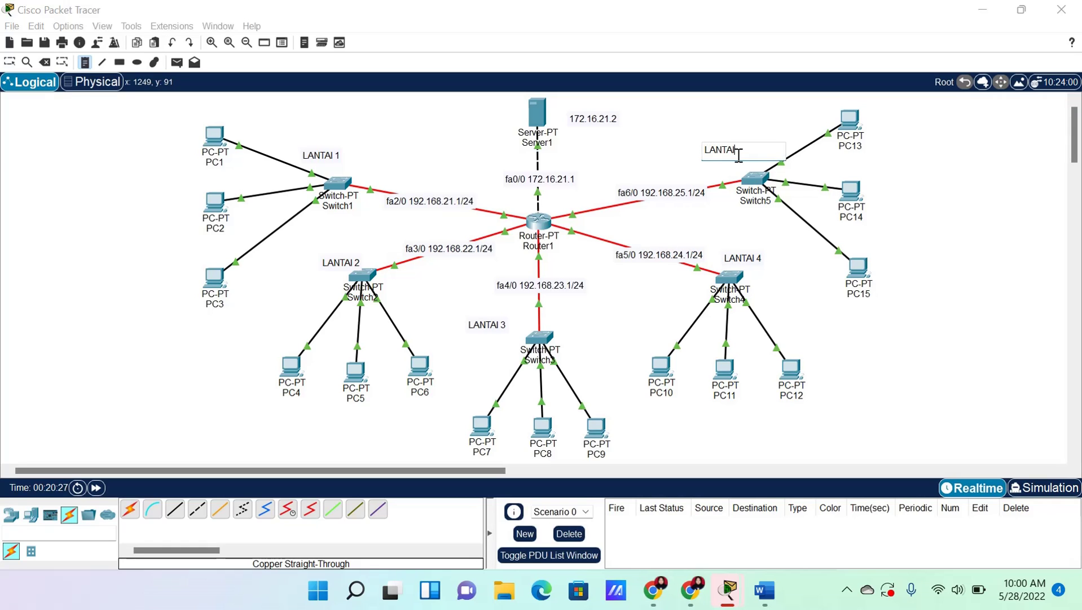
pyautogui.write(' 5')
# Nudge the "LANTAI 4" and "LANTAI 3" notes closer to their switches
pyautogui.click(10, 62)
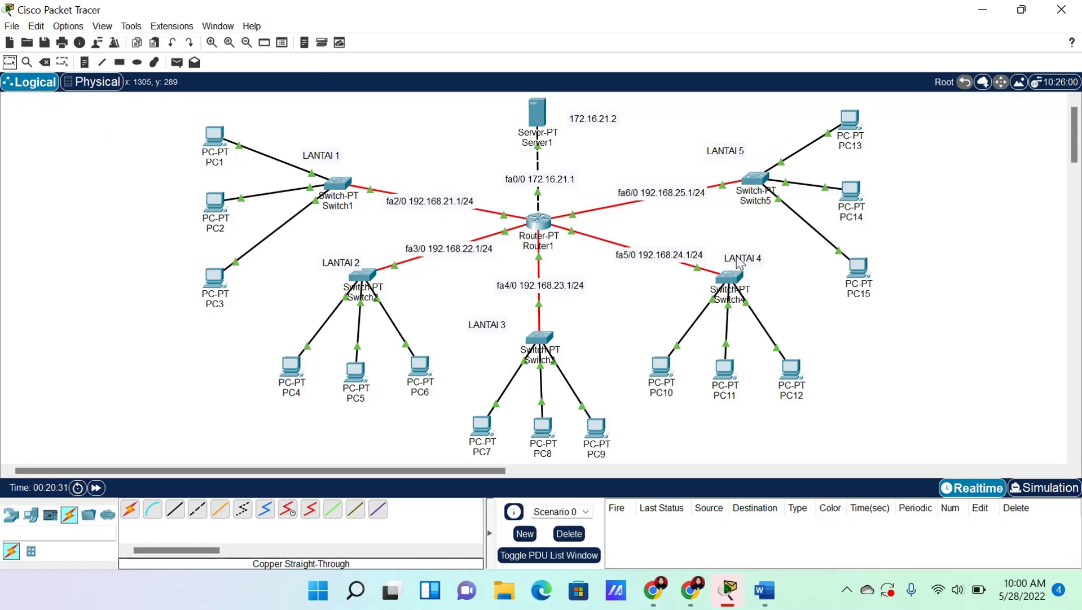
pyautogui.moveTo(740, 262); pyautogui.dragTo(737, 260)
pyautogui.moveTo(486, 331); pyautogui.dragTo(499, 326)
pyautogui.click(354, 230)
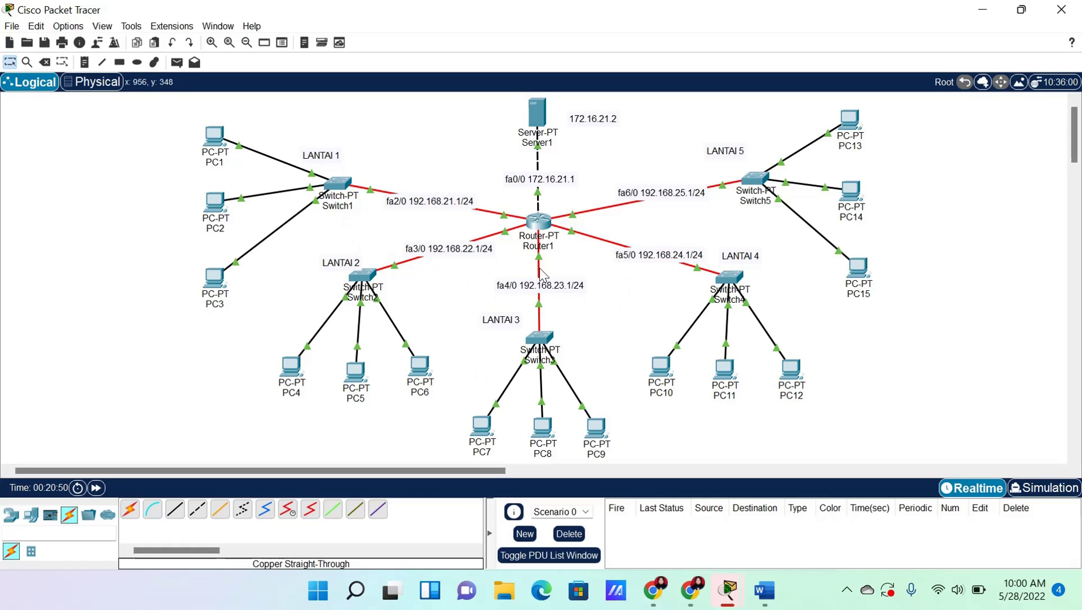
# Open Router1's command line and leave interface configuration for privileged EXEC mode
pyautogui.moveTo(531, 224)
pyautogui.click(538, 221)
pyautogui.click(458, 121)
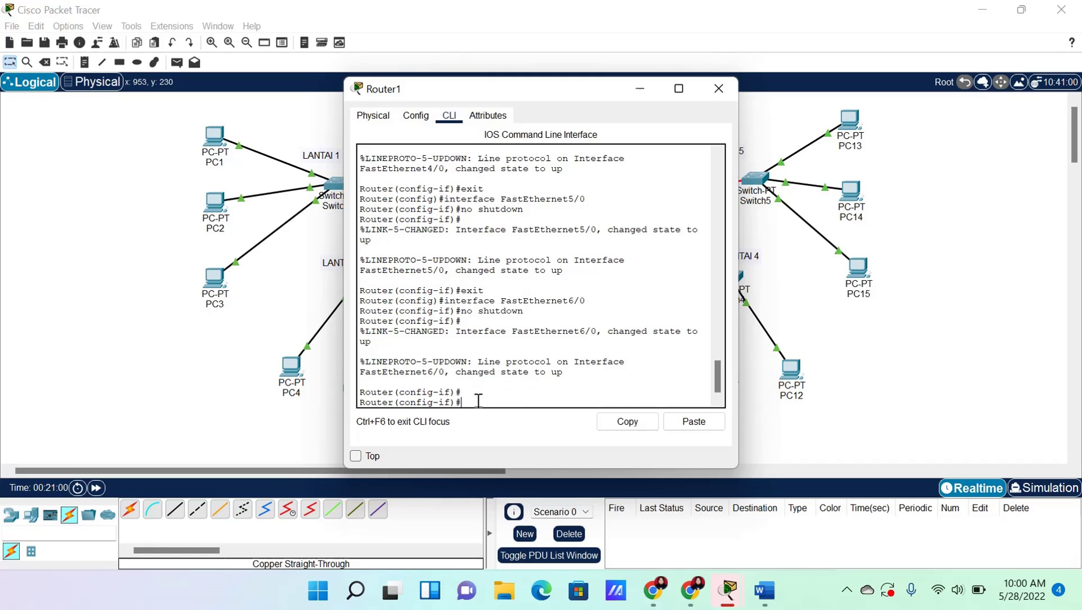
pyautogui.press('Return')
pyautogui.hotkey('ctrl', 'z')
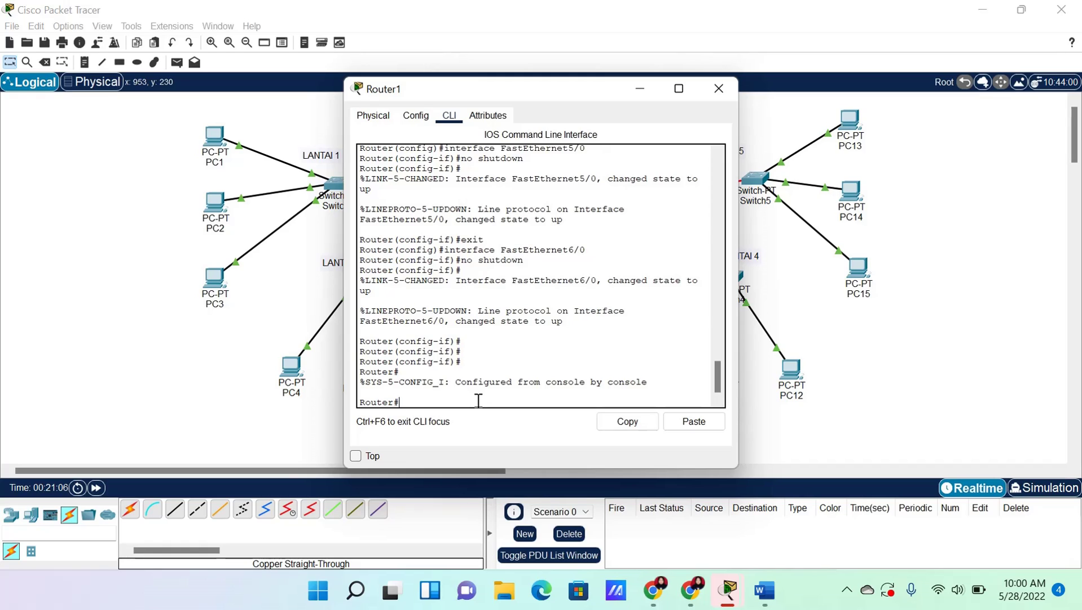
# Run enable and configure terminal on Router1 to enter global configuration mode
pyautogui.write('ENABLE')
pyautogui.press('BackSpace')
pyautogui.press('BackSpace')
pyautogui.press('BackSpace')
pyautogui.write('nable')
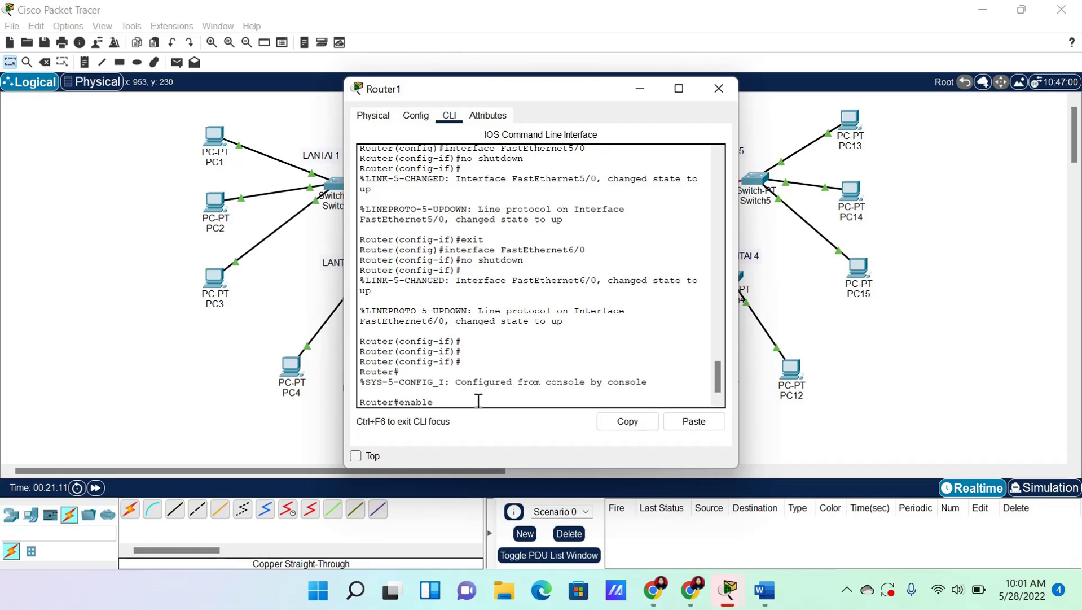
pyautogui.press('Return')
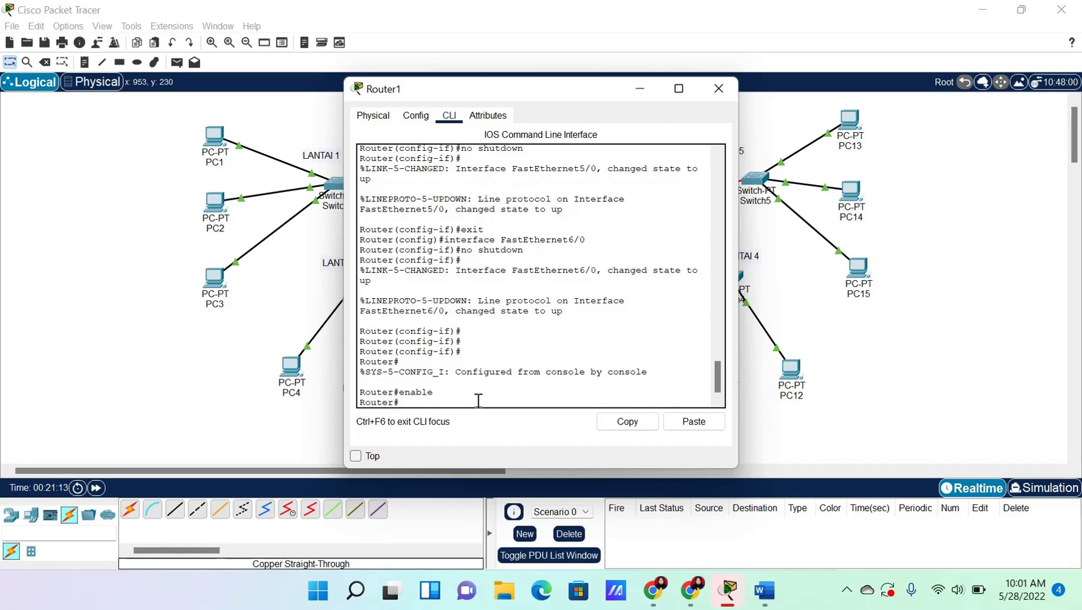
pyautogui.write('cong')
pyautogui.write('figure')
pyautogui.write(' terminal')
pyautogui.press('Return')
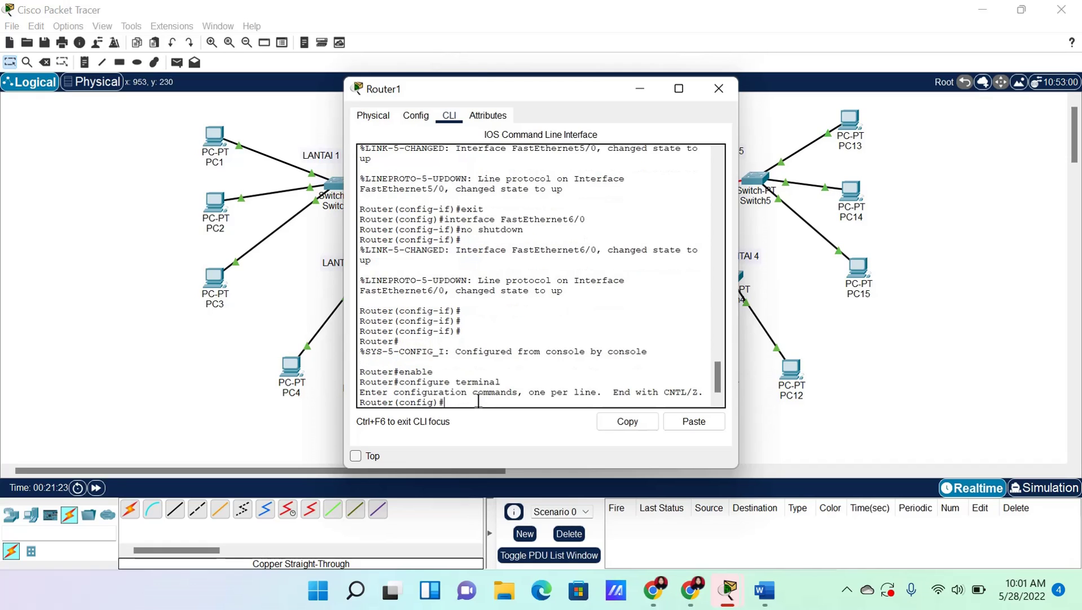
# Assign 172.16.21.1 255.255.255.0 to Router1's interface fa0/0, enable it with no shut, and exit to global configuration
pyautogui.write('int fa0/0')
pyautogui.press('Return')
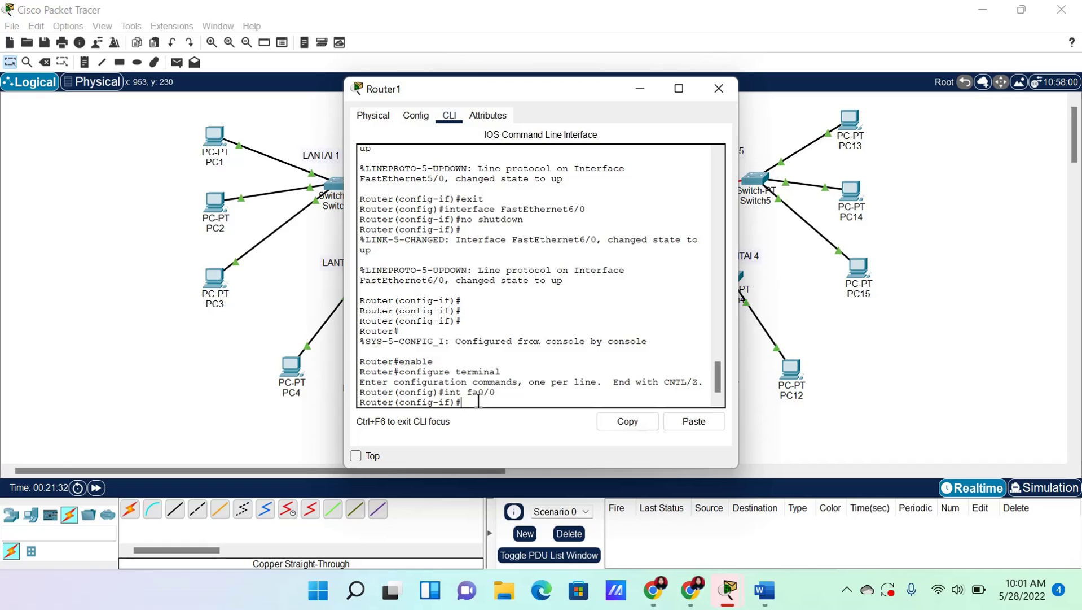
pyautogui.write('ip add')
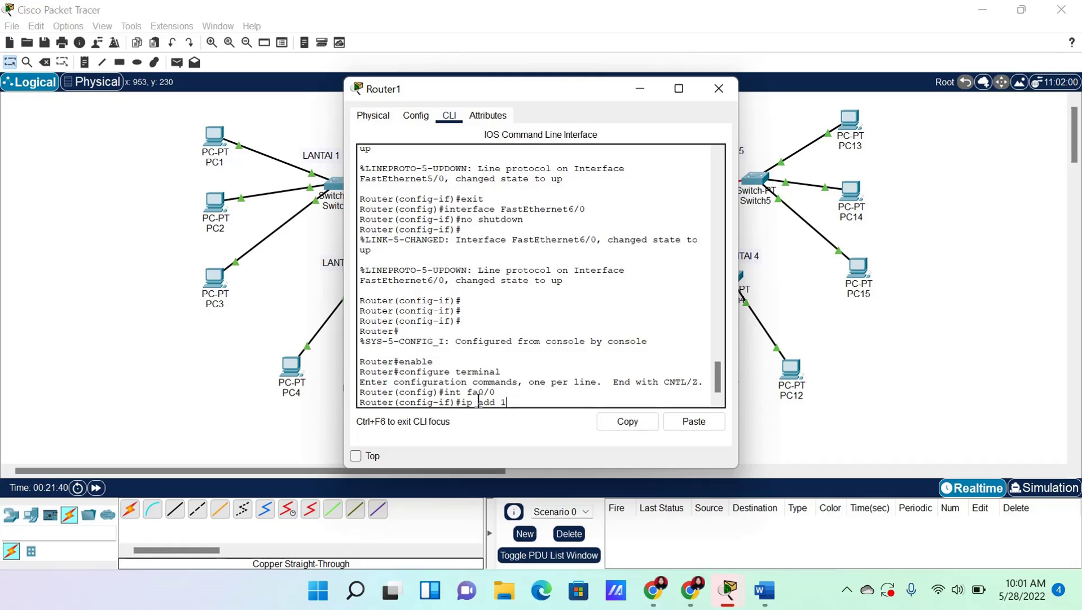
pyautogui.write(' 172.16.21.1 255.255.255.')
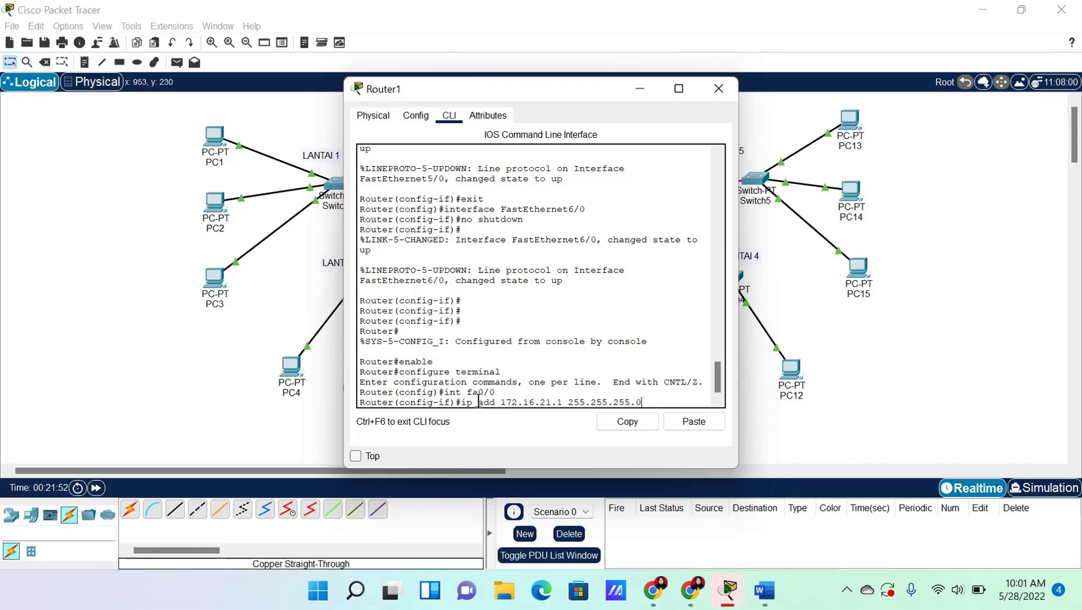
pyautogui.write('0')
pyautogui.press('Return')
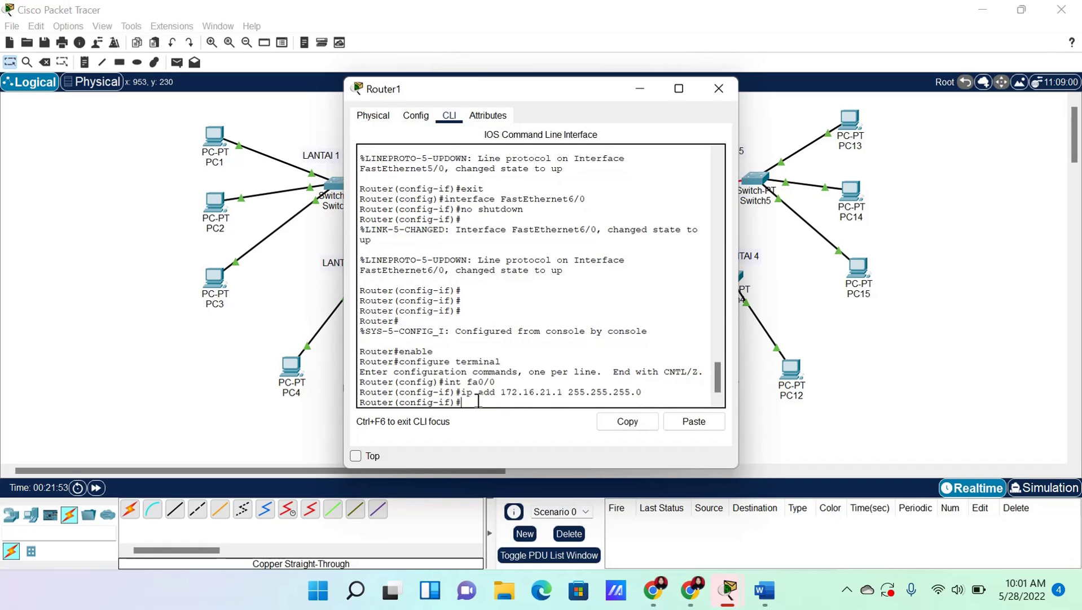
pyautogui.write('no shut')
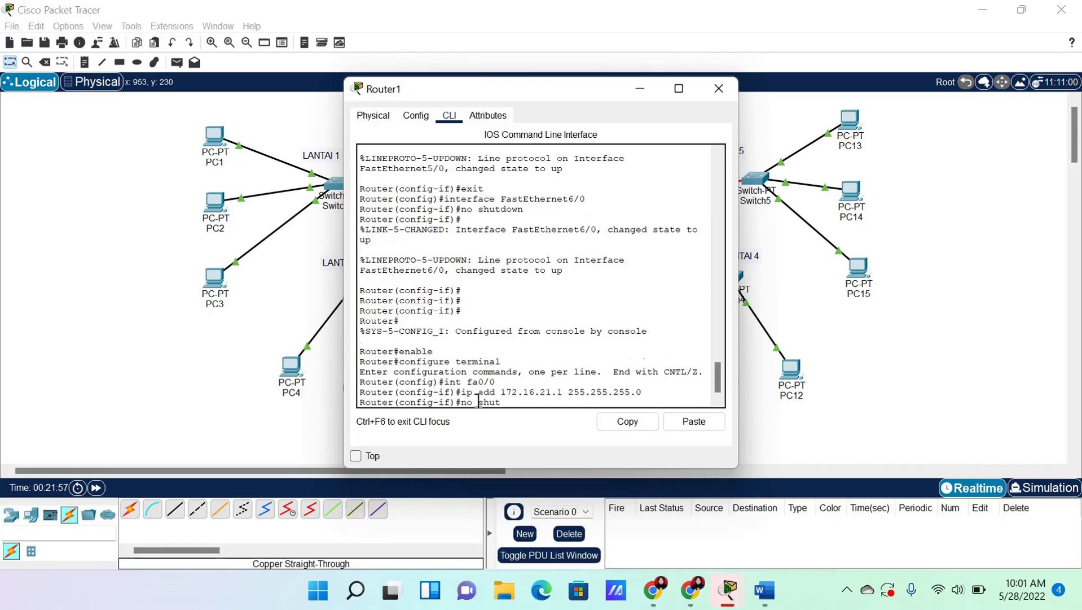
pyautogui.press('Return')
pyautogui.write('exit')
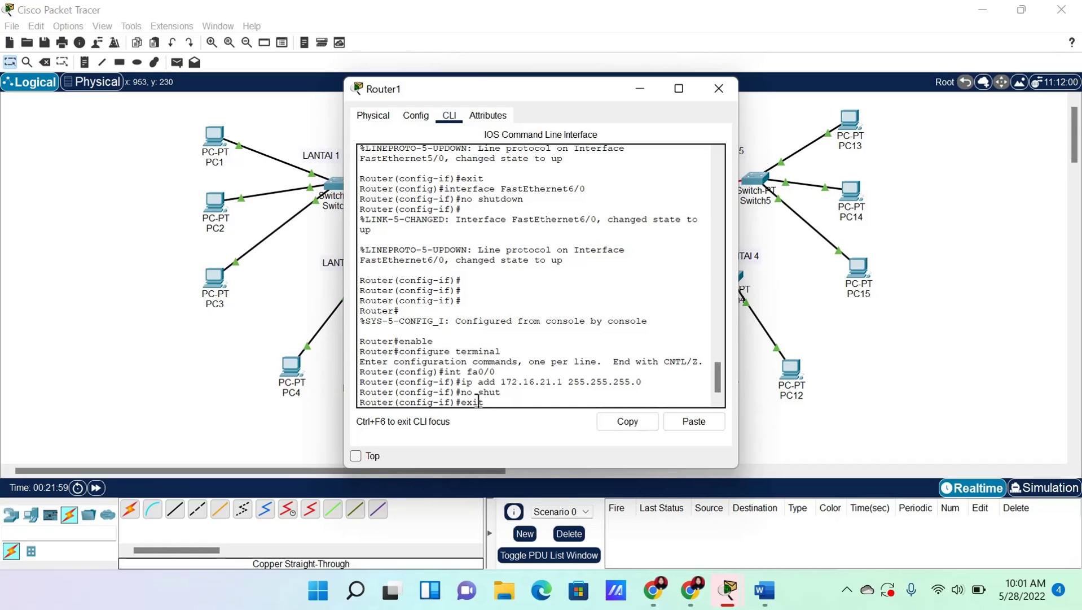
pyautogui.press('Return')
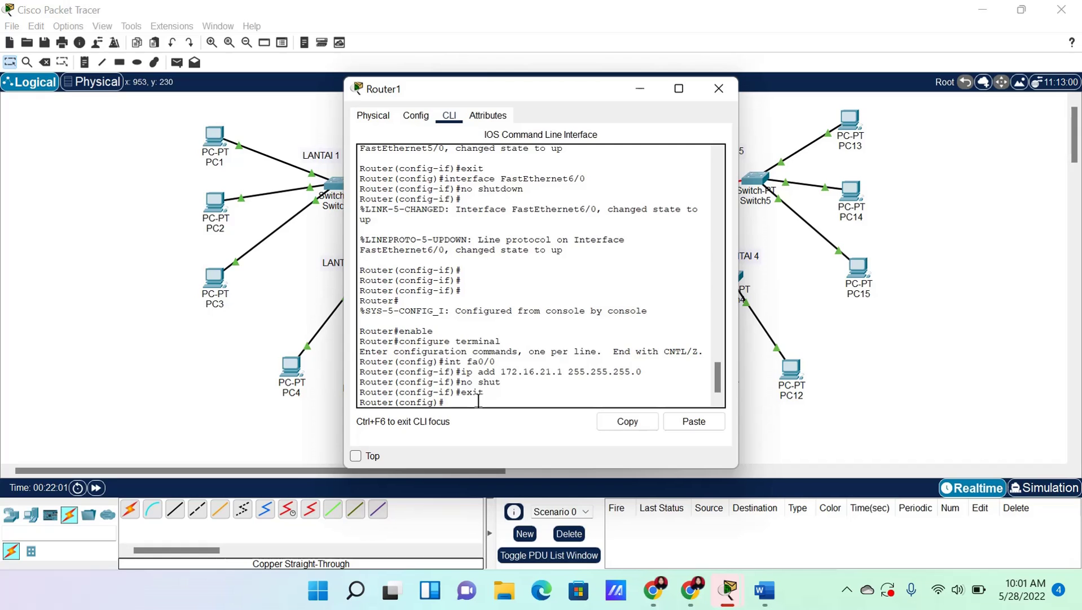
# Assign 192.168.21.1 255.255.255.0 to Router1's interface fa2/0, enable it with no shut, and exit to global configuration
pyautogui.moveTo(481, 93); pyautogui.dragTo(724, 93)
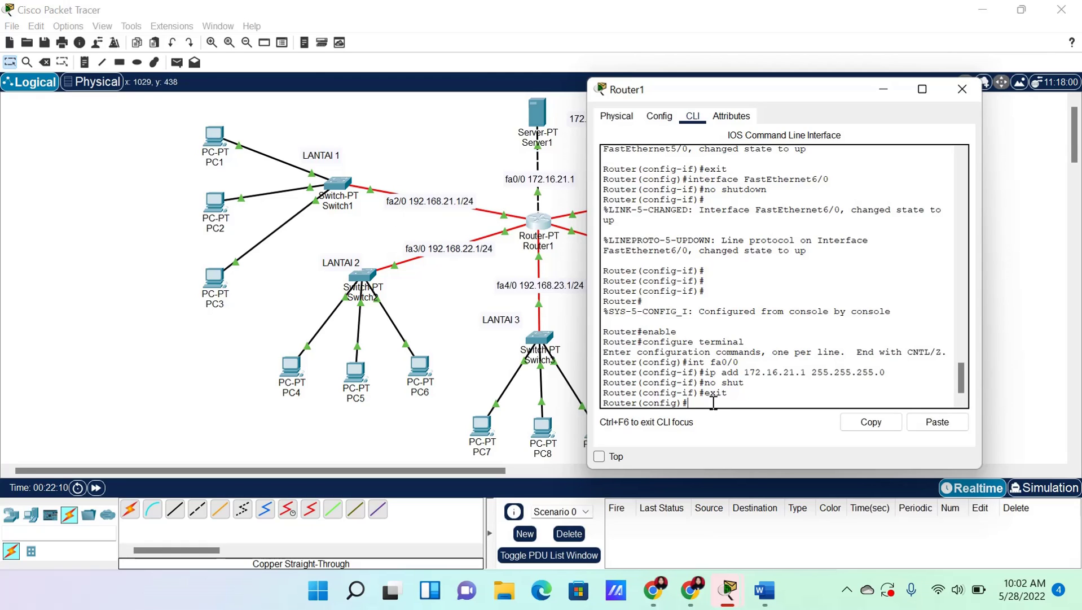
pyautogui.write('int fa2/0')
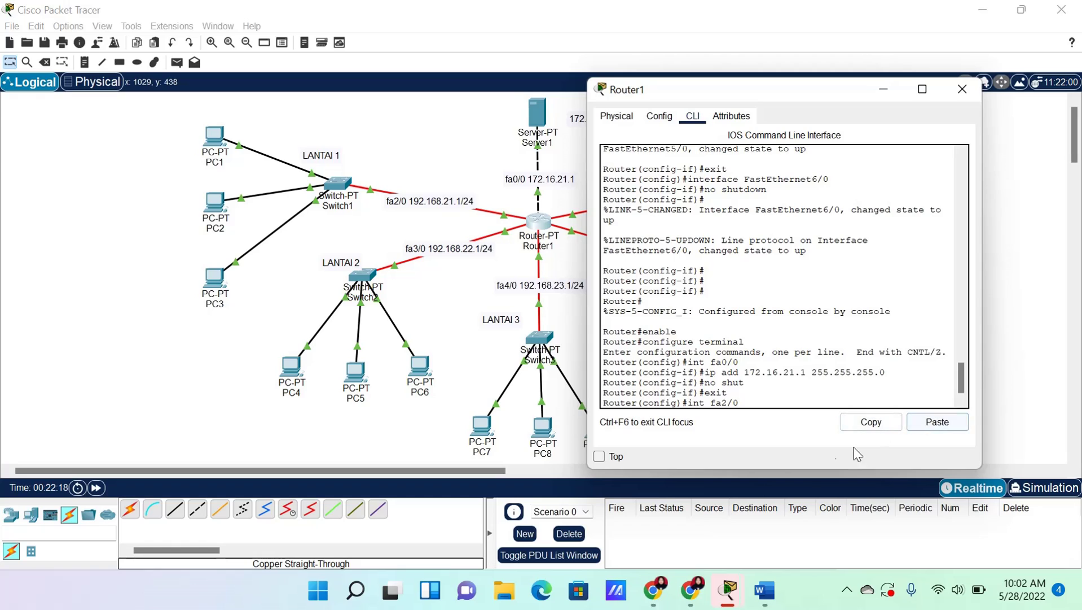
pyautogui.press('Return')
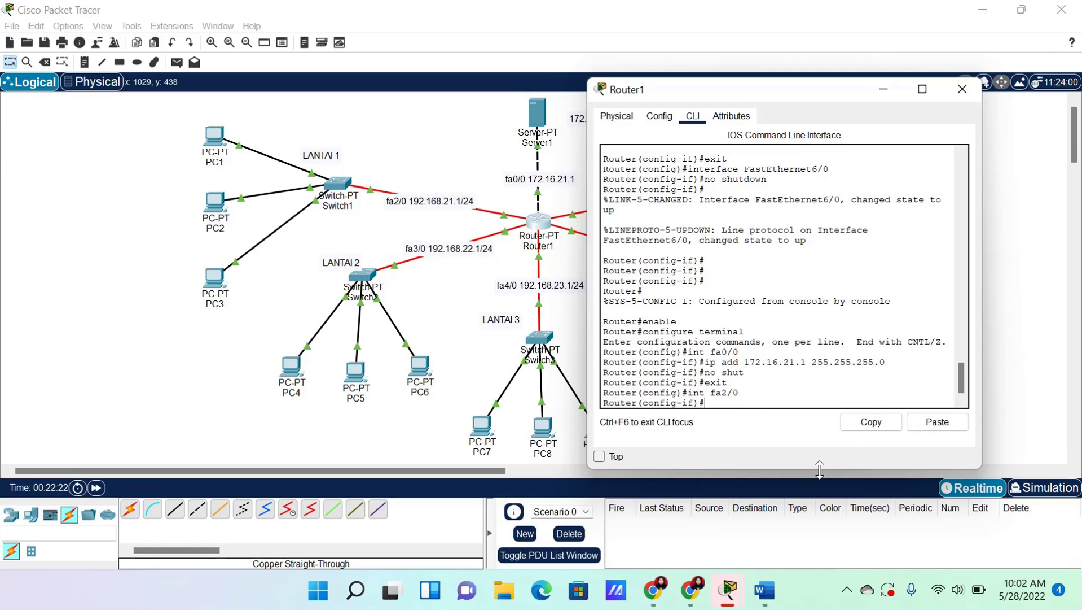
pyautogui.write('ip add 192.168.21.1 255')
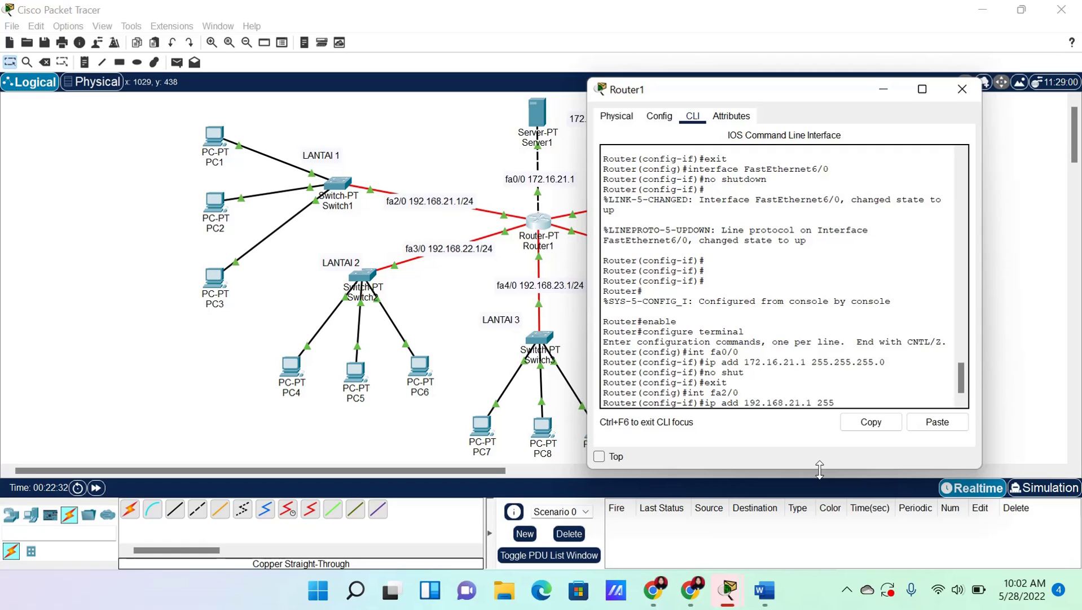
pyautogui.write('.255.255.0')
pyautogui.press('Return')
pyautogui.write('no shut')
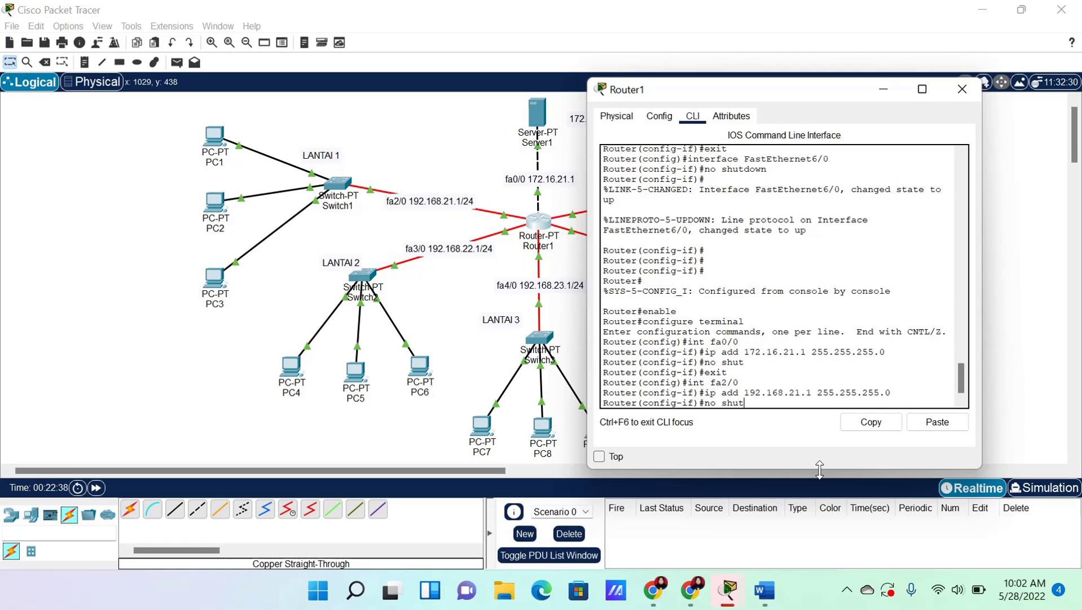
pyautogui.press('Return')
pyautogui.write('exit')
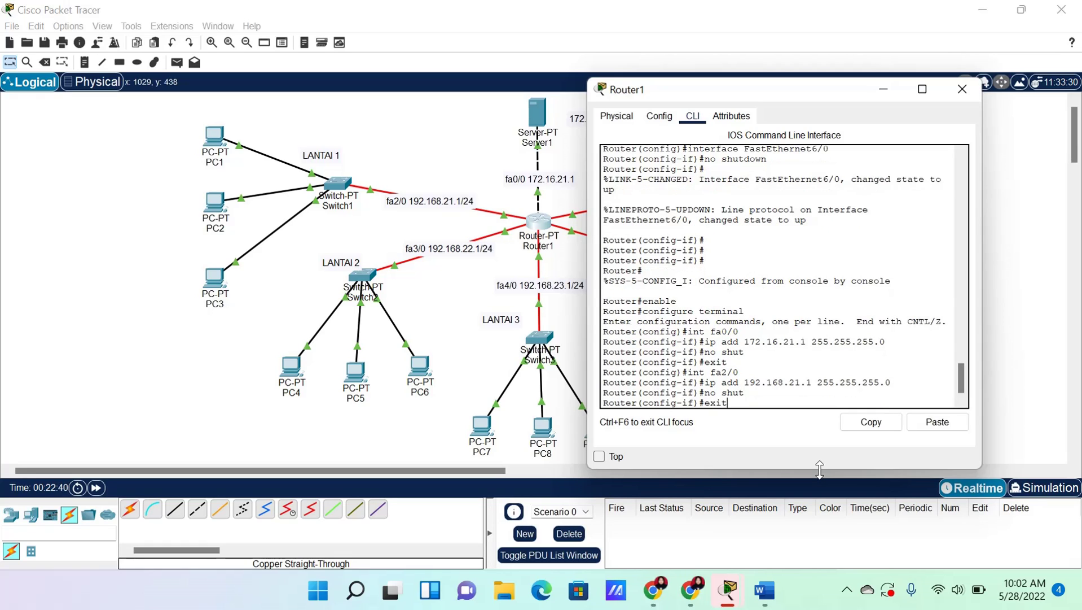
pyautogui.press('Return')
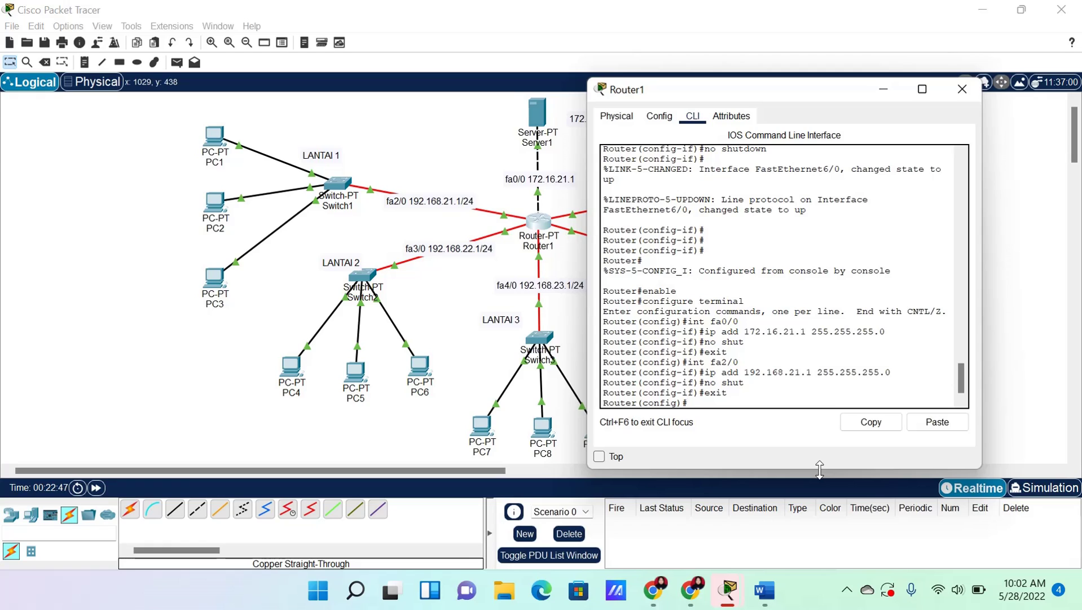
# Assign 192.168.22.1 255.255.255.0 to Router1's interface fa3/0, enable it with no shut, and exit to global configuration
pyautogui.write('int fa3/0')
pyautogui.press('Return')
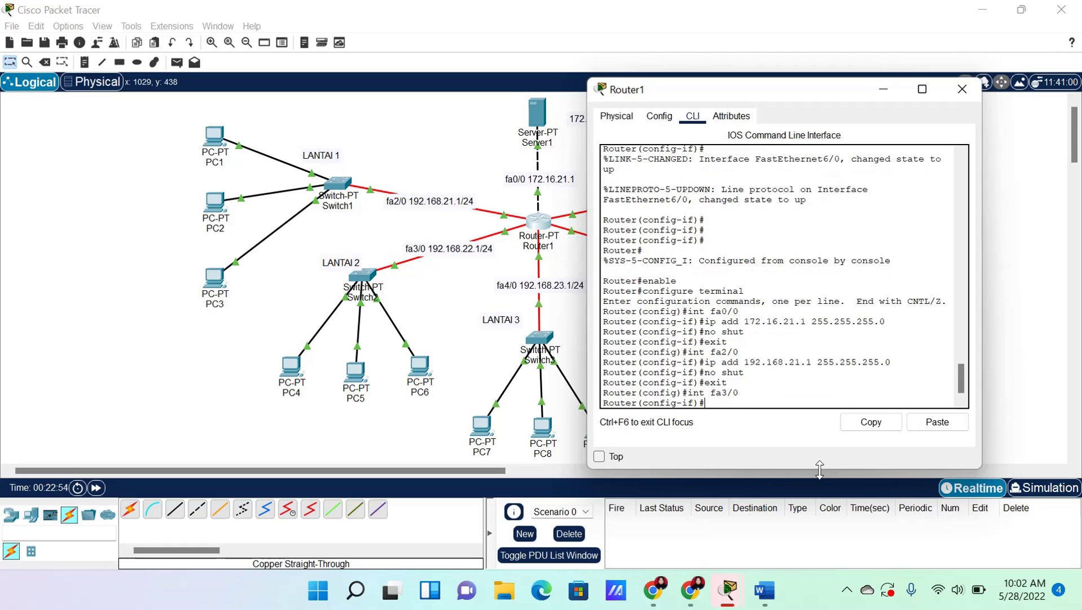
pyautogui.write('ip add 192.168.22.1 255 ')
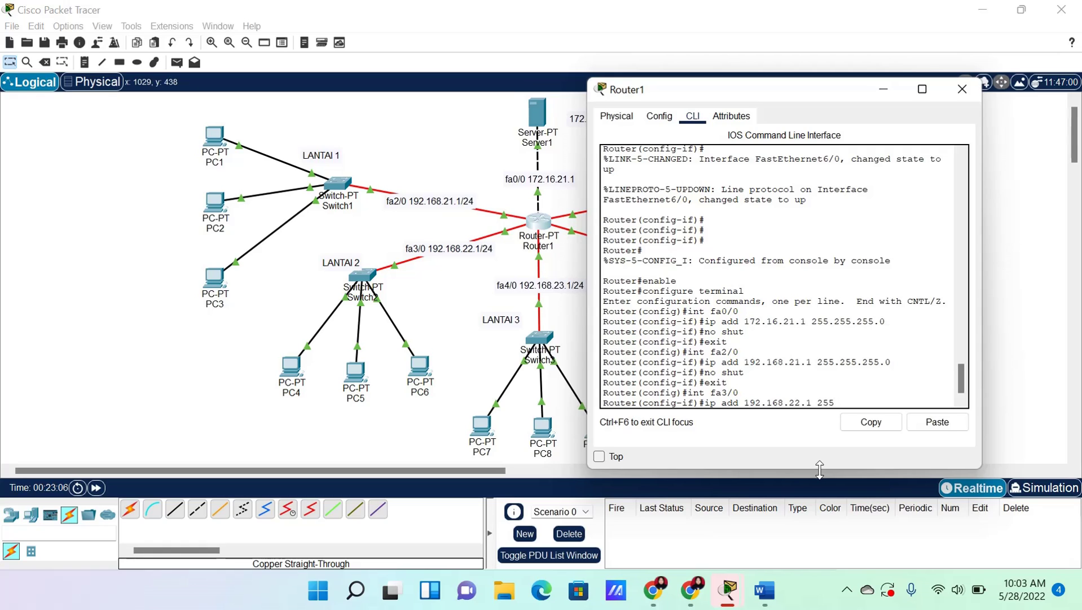
pyautogui.write('.255.255.0')
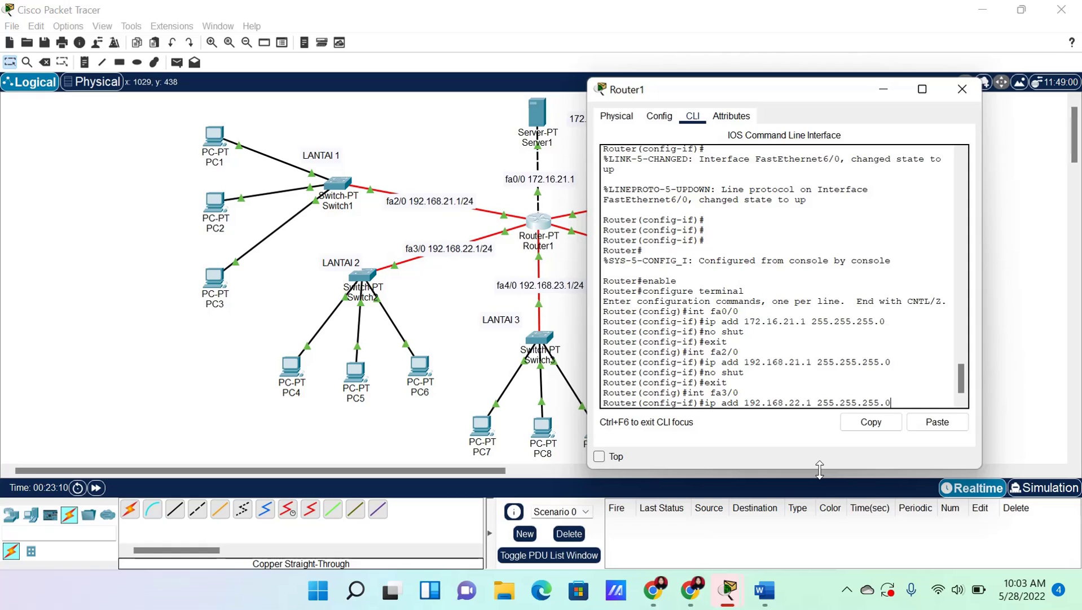
pyautogui.press('Return')
pyautogui.write('no ')
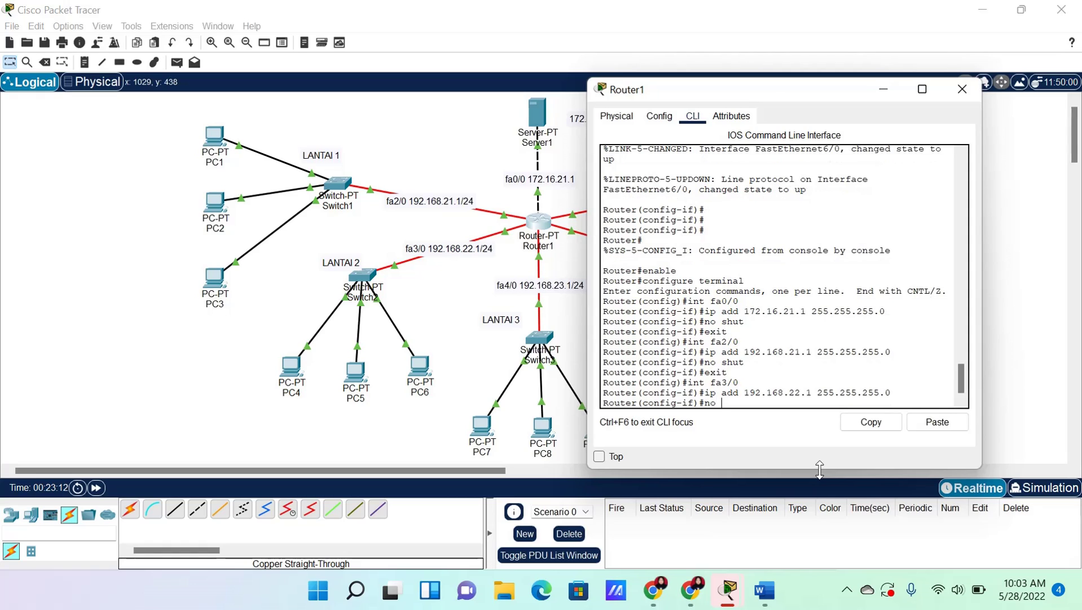
pyautogui.write('shut')
pyautogui.press('Return')
pyautogui.write('exit')
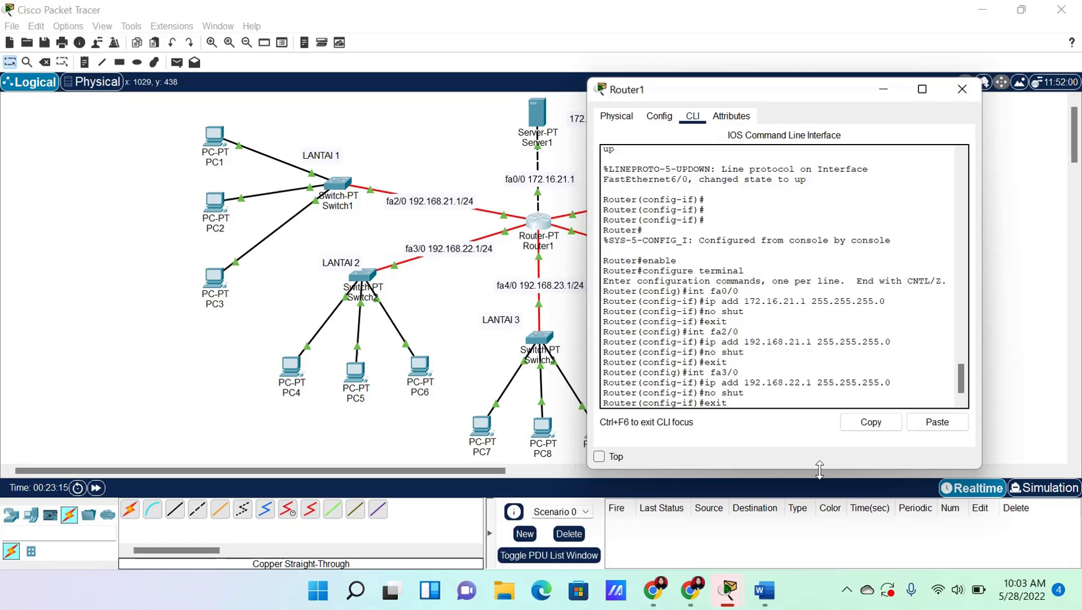
pyautogui.press('Return')
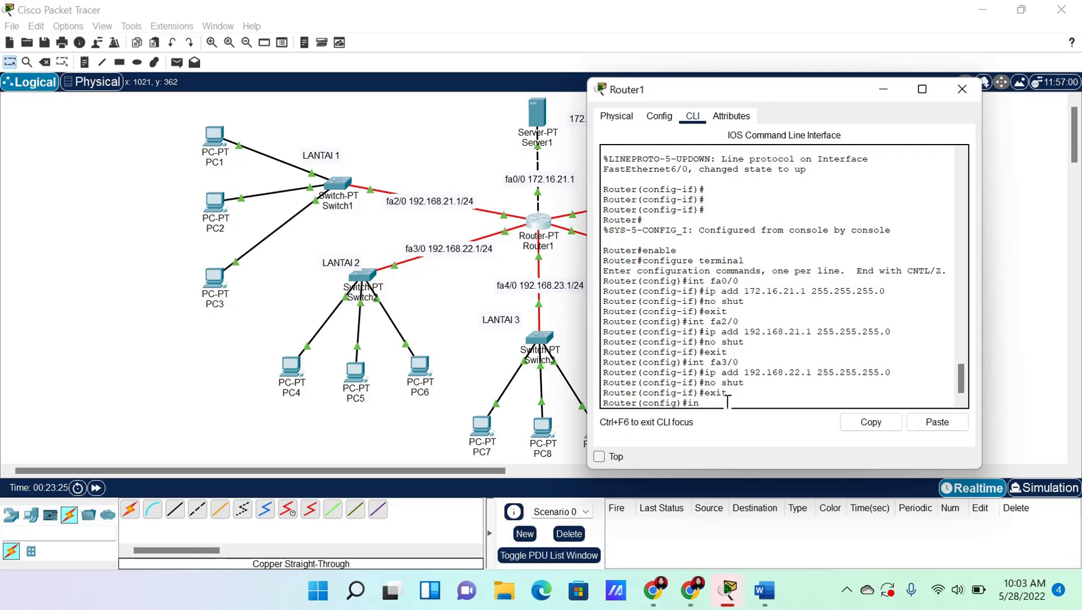
# Assign 192.168.23.1 255.255.255.0 to Router1's interface fa4/0, enable it with no shut, and exit to global configuration
pyautogui.write('t fa4/0')
pyautogui.press('Return')
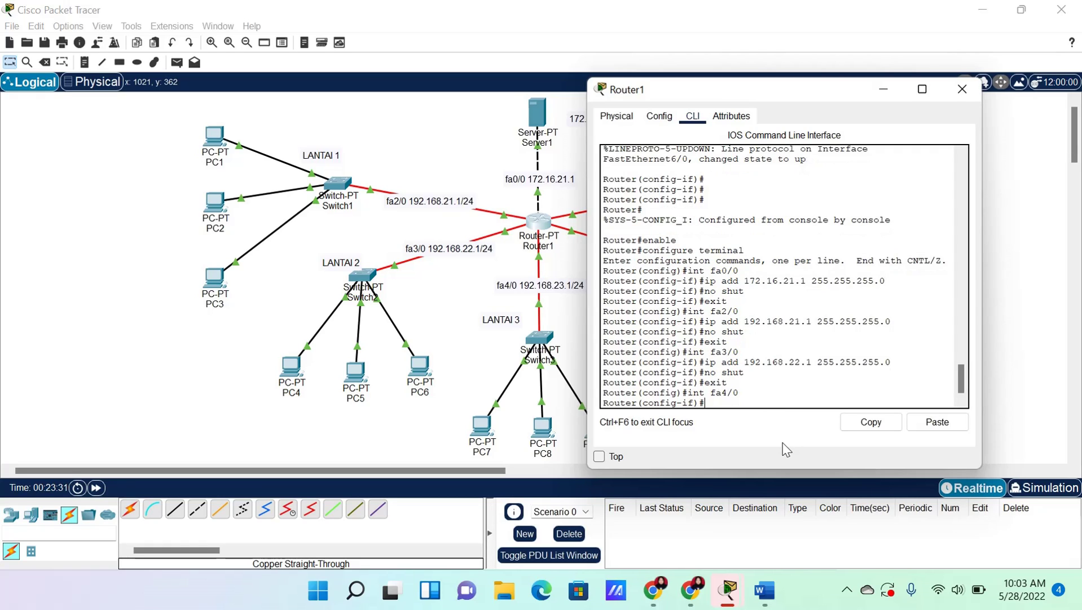
pyautogui.write('ip add 192.168..23.')
pyautogui.press('BackSpace')
pyautogui.press('BackSpace')
pyautogui.press('BackSpace')
pyautogui.write('23.1 255.2')
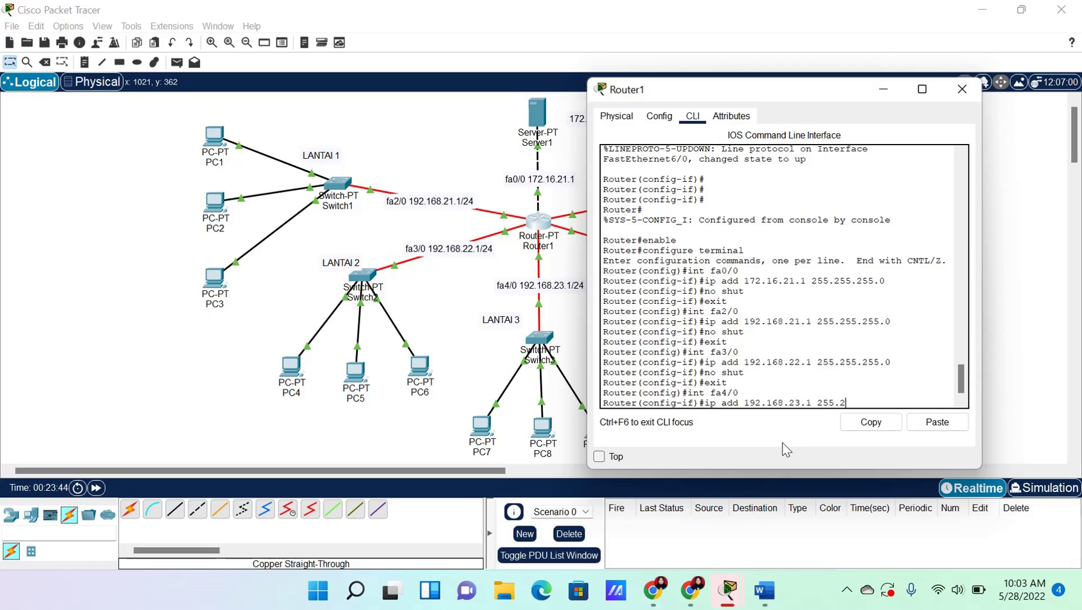
pyautogui.write('55.255.0')
pyautogui.press('Return')
pyautogui.write('no shu')
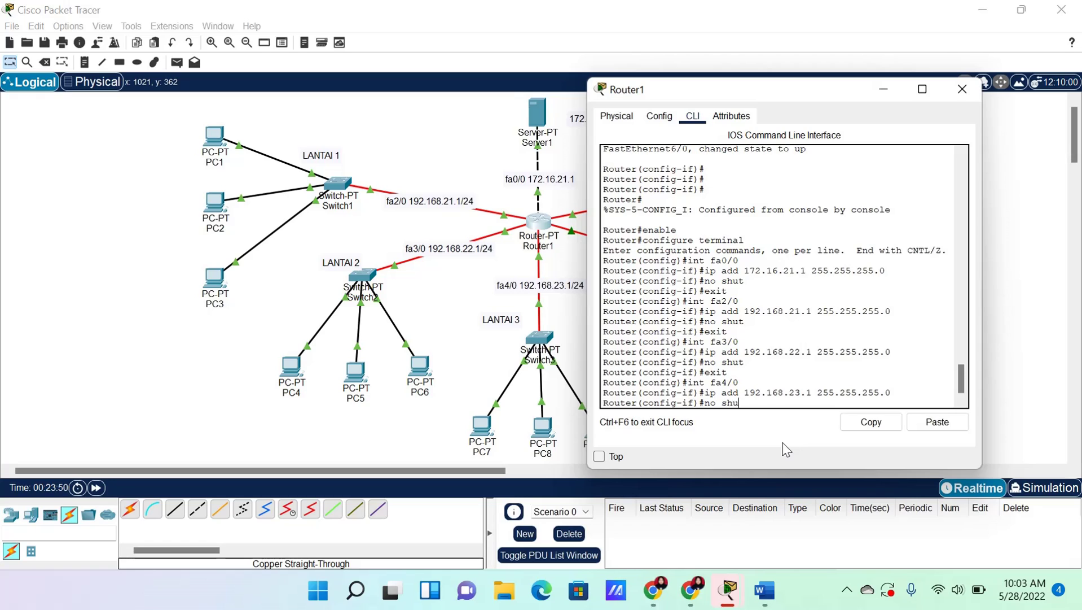
pyautogui.write('t')
pyautogui.press('Return')
pyautogui.write('exit')
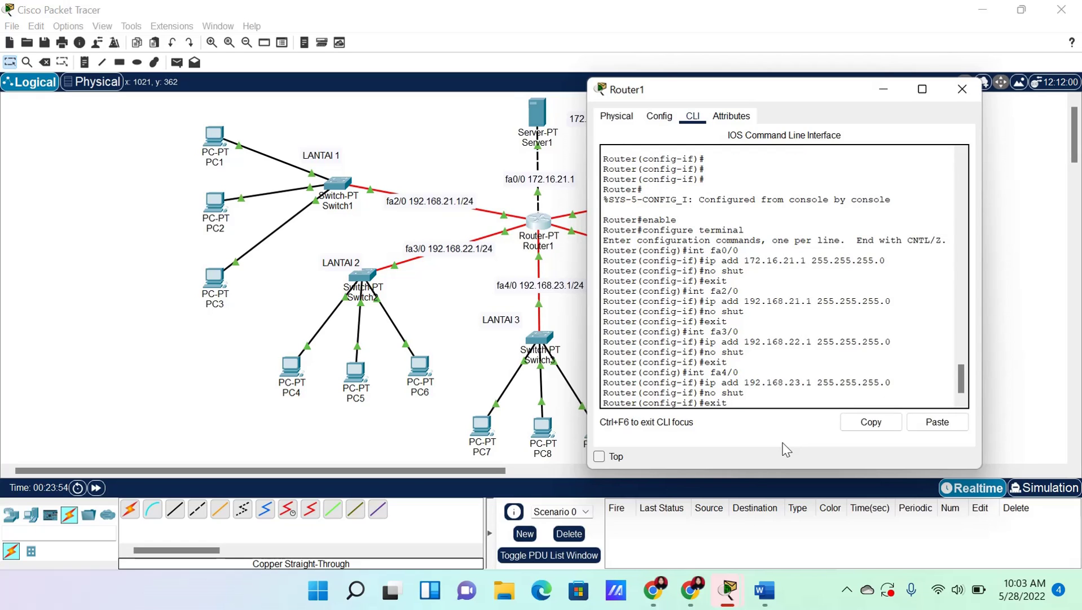
pyautogui.press('Return')
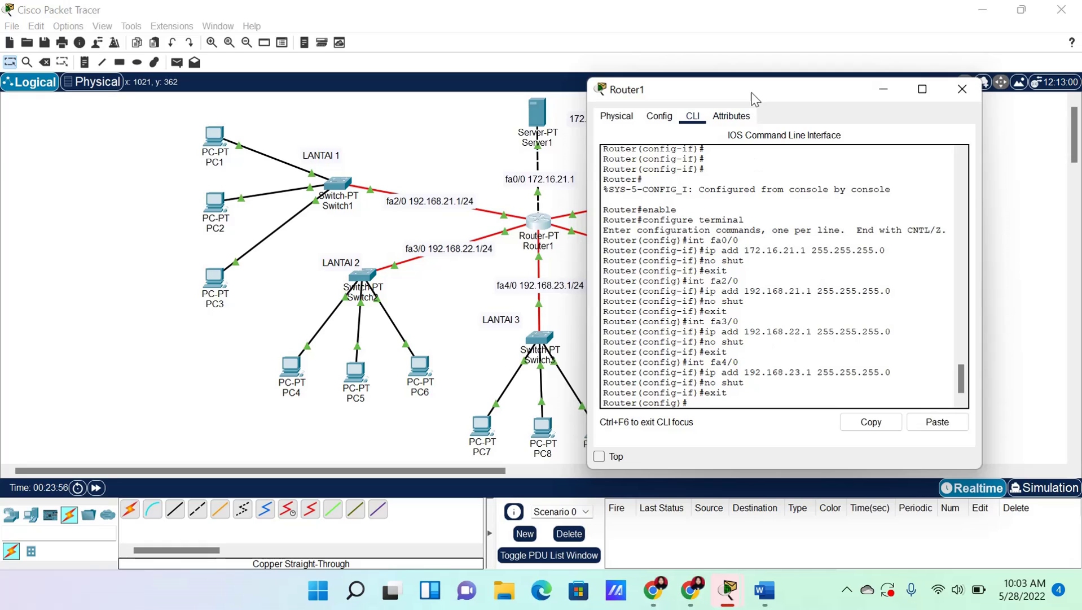
# Assign 192.168.24.1 255.255.255.0 to Router1's interface fa5/0, enable it with no shut, and exit to global configuration
pyautogui.moveTo(755, 99); pyautogui.dragTo(361, 115)
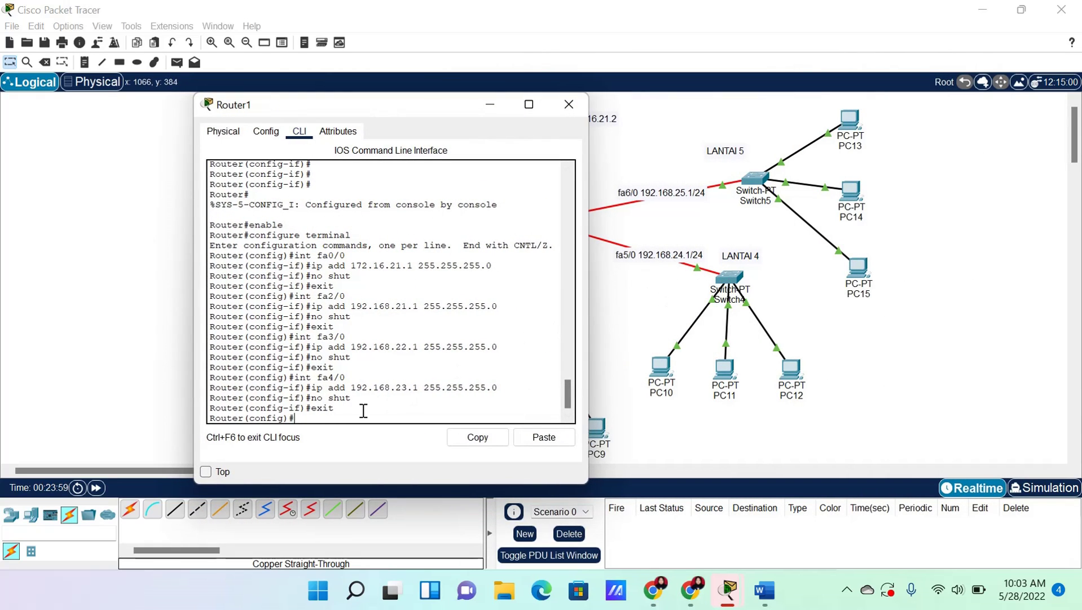
pyautogui.write('fa5/0')
pyautogui.press('Return')
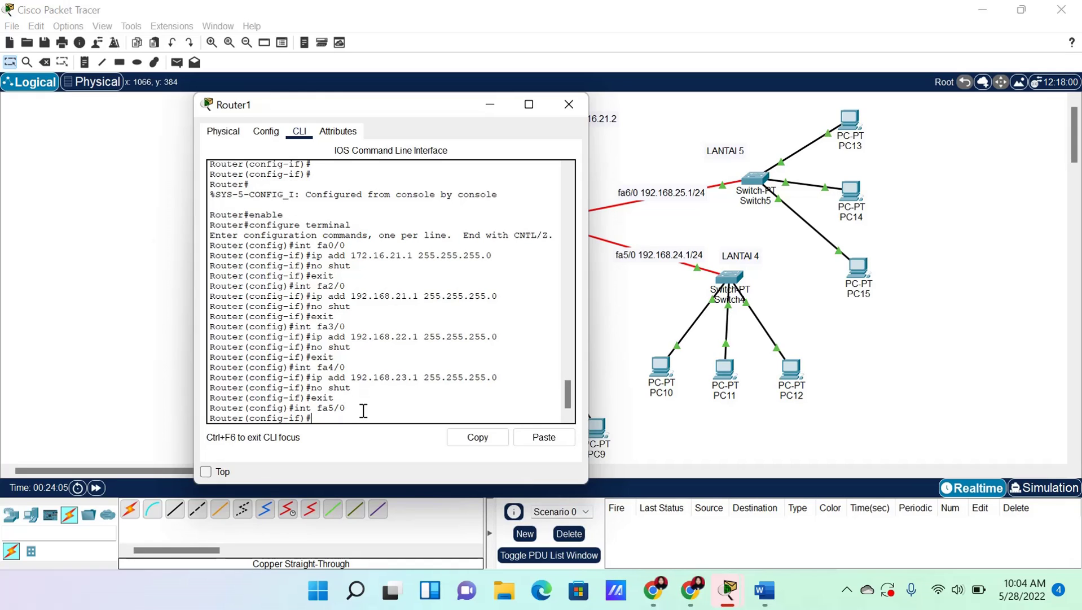
pyautogui.write('ip add 192.168')
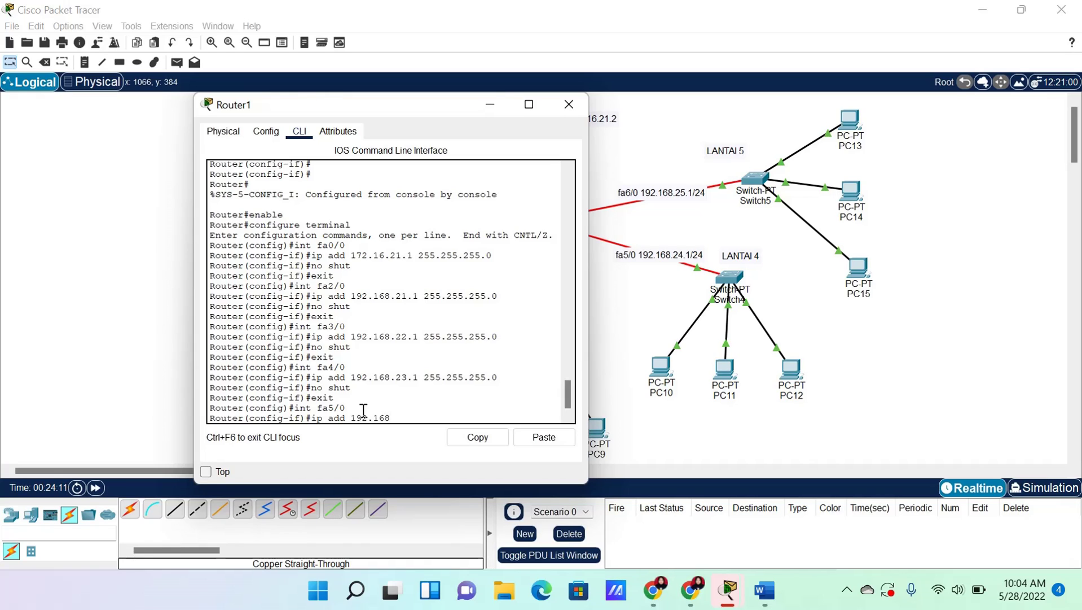
pyautogui.write('21.1 255.255')
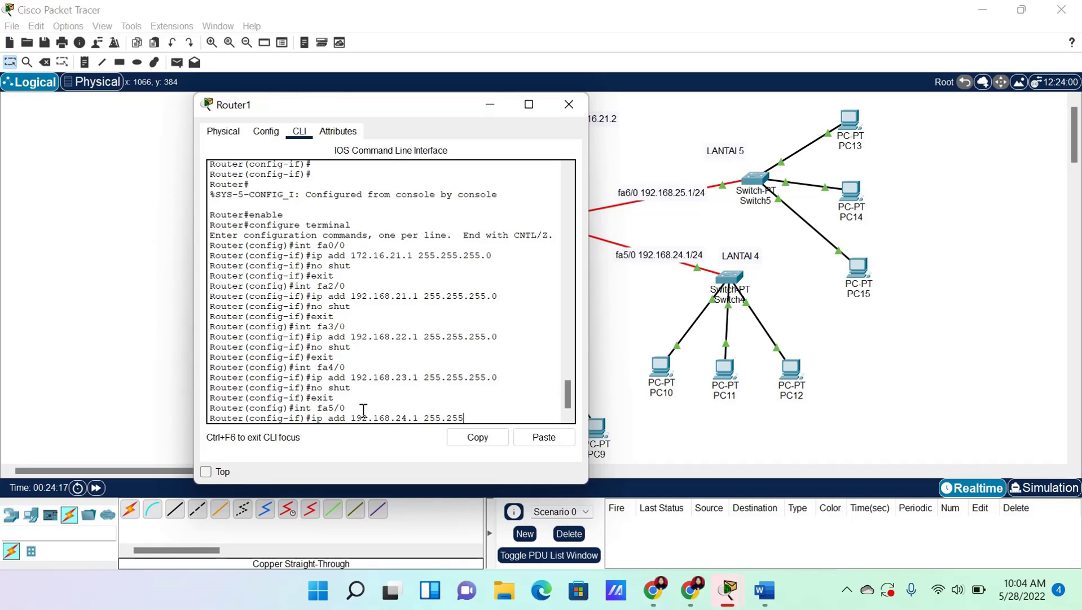
pyautogui.write('.255.0')
pyautogui.press('Return')
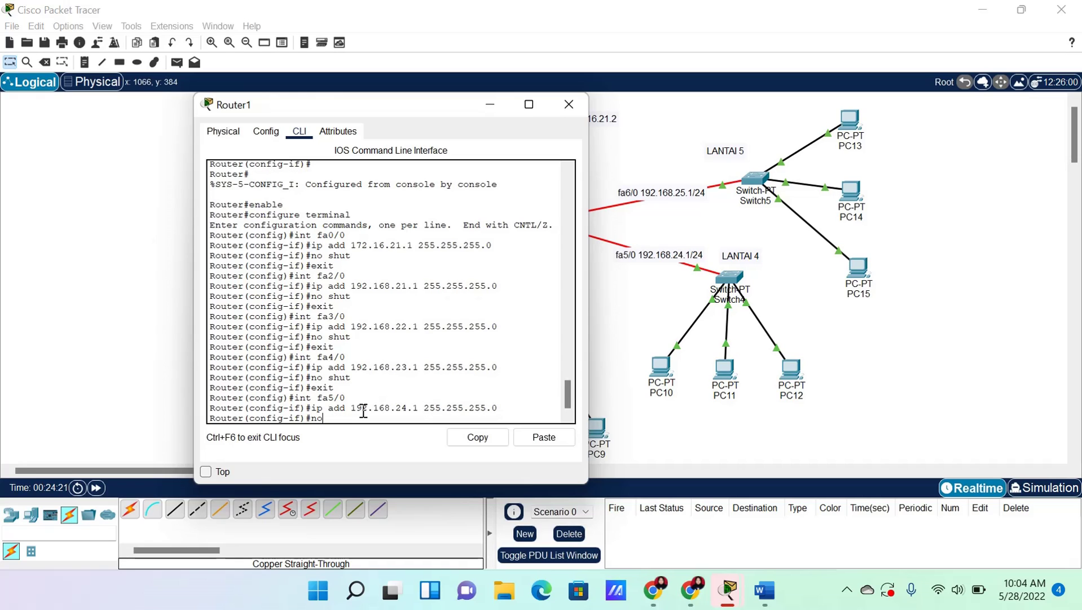
pyautogui.press('Return')
pyautogui.write('ex')
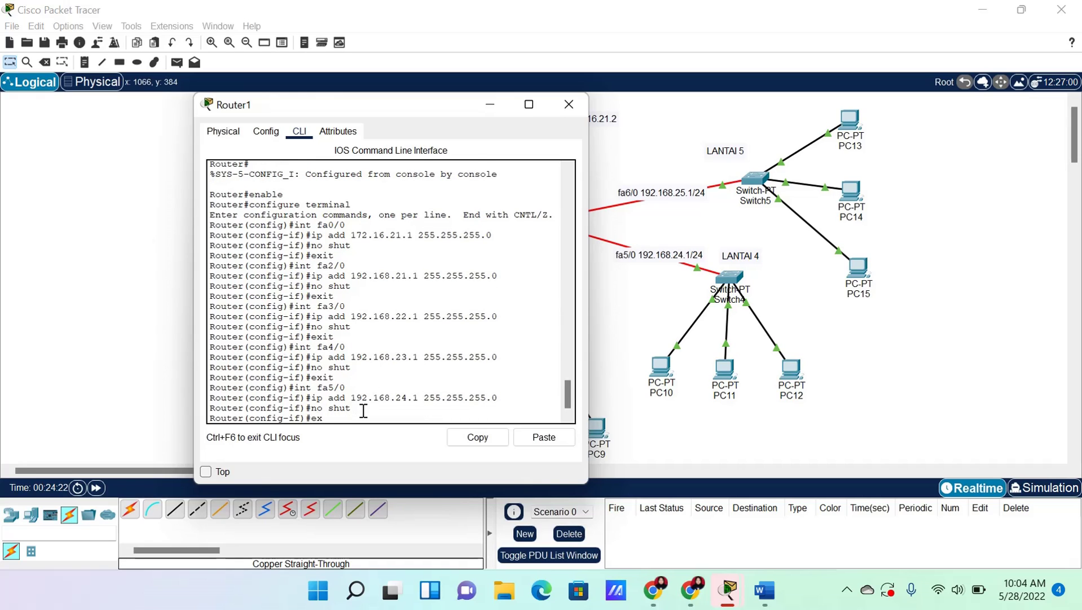
pyautogui.write('it')
pyautogui.press('Return')
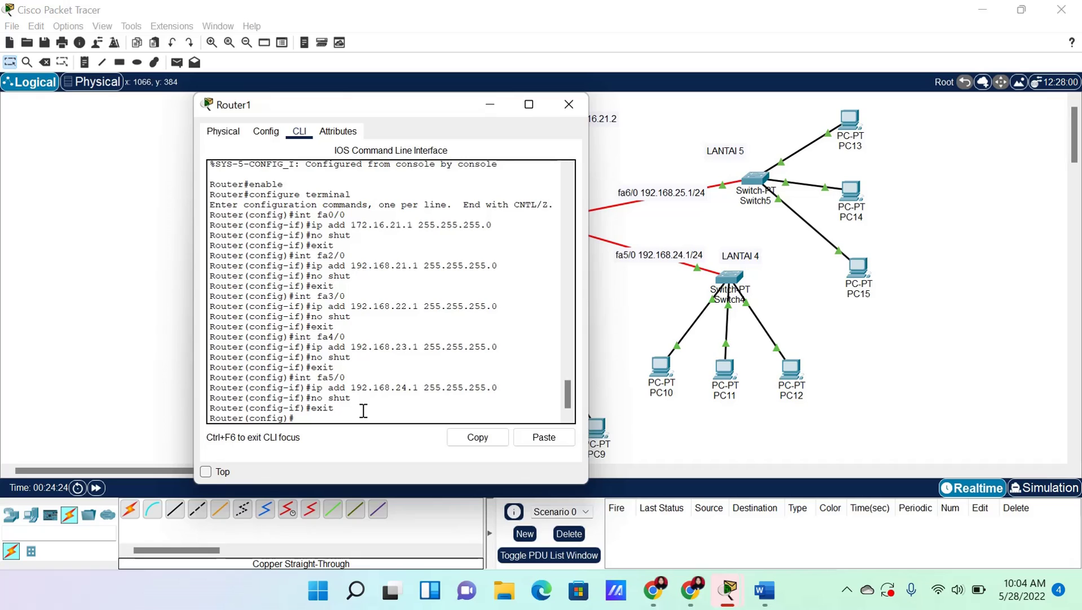
# Assign 192.168.25.1 255.255.255.0 to Router1's interface fa6/0, enable it with no shut, and exit to global configuration
pyautogui.write('int fa6/0')
pyautogui.press('Return')
pyautogui.write('ip ad')
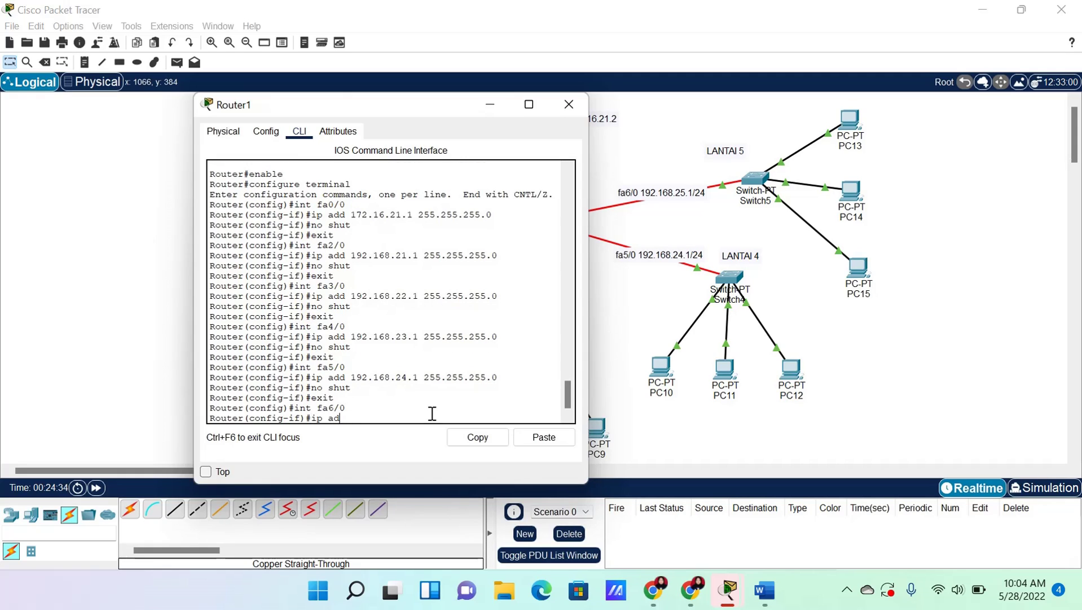
pyautogui.write('d 192.168.25.1 255.255.255.0')
pyautogui.press('Return')
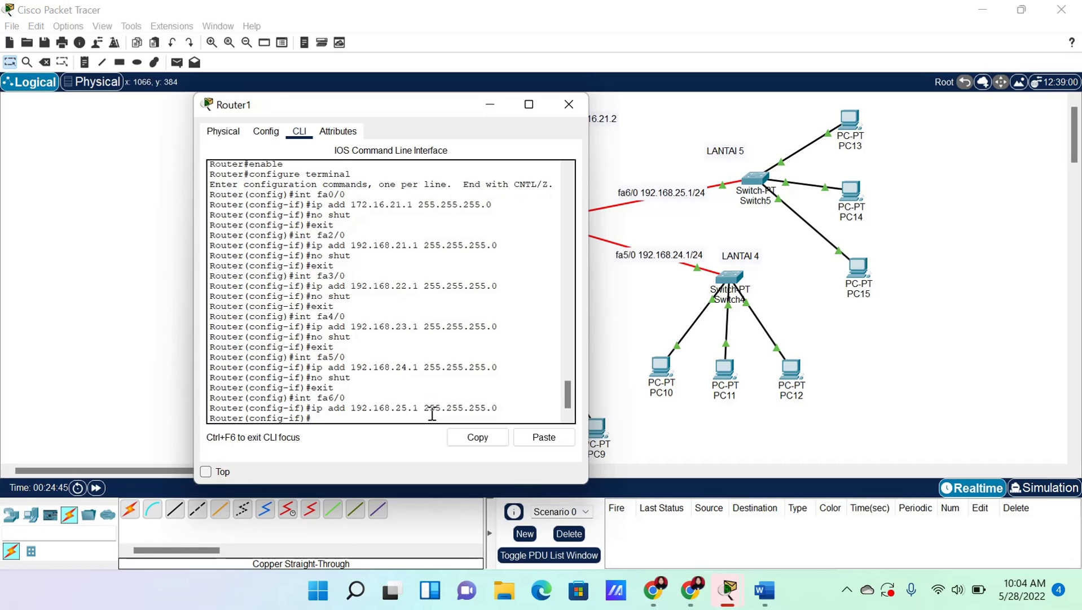
pyautogui.write('no shut')
pyautogui.press('Return')
pyautogui.write('ex')
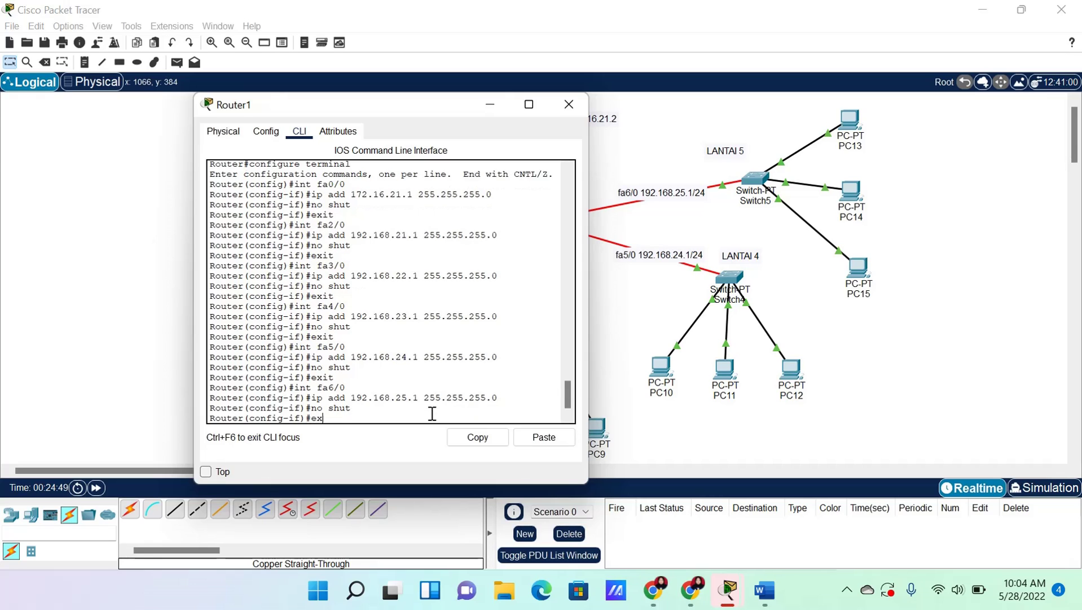
pyautogui.write('it')
pyautogui.press('Return')
# Exit Router1's global configuration mode to privileged EXEC and close the router's window
pyautogui.write('er(config)#e')
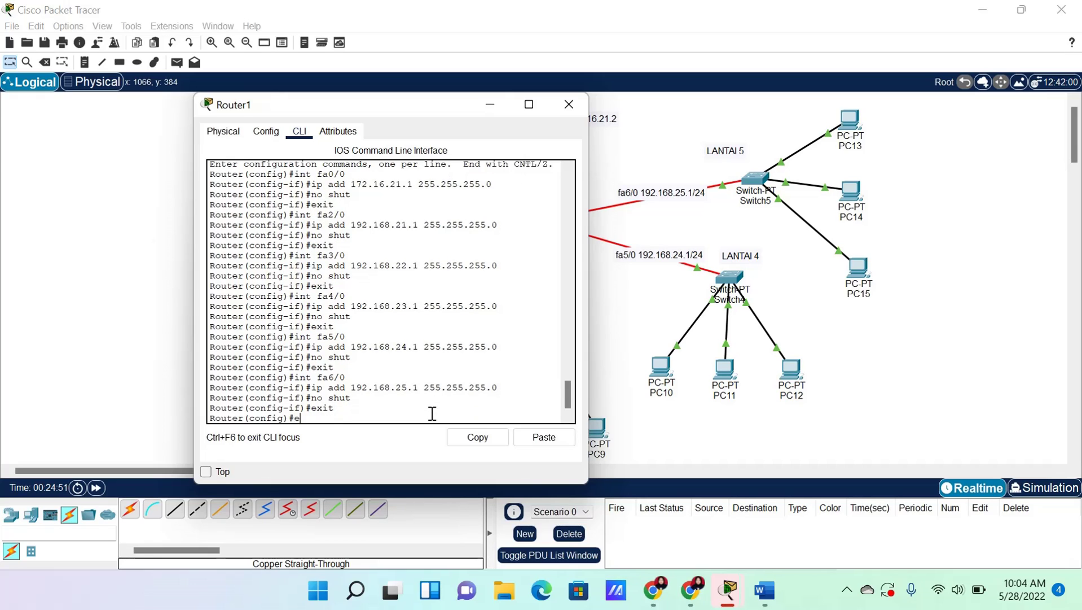
pyautogui.write('xit')
pyautogui.press('Return')
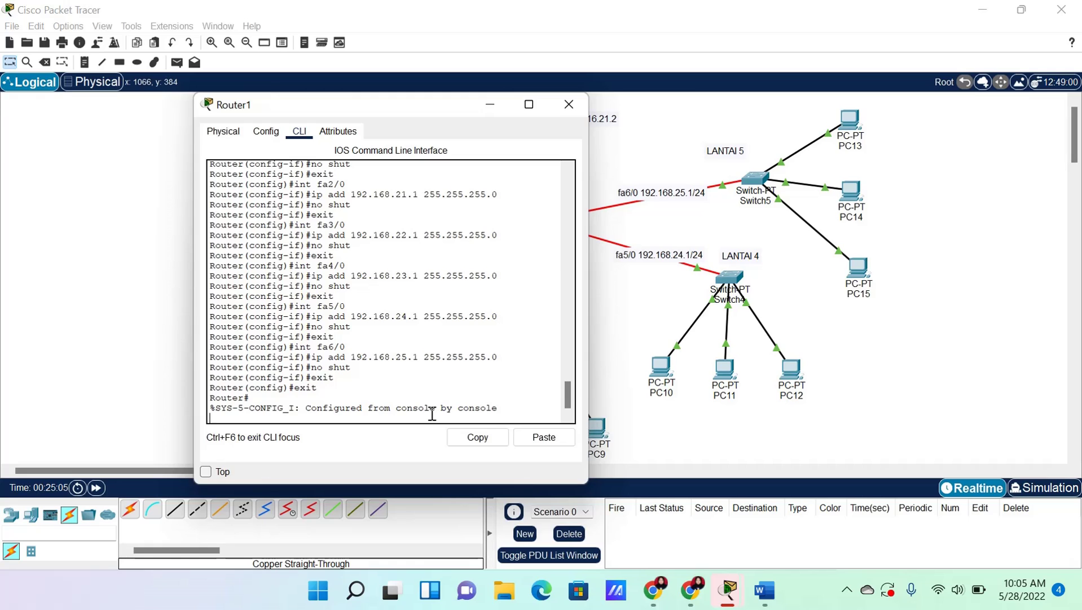
pyautogui.click(574, 104)
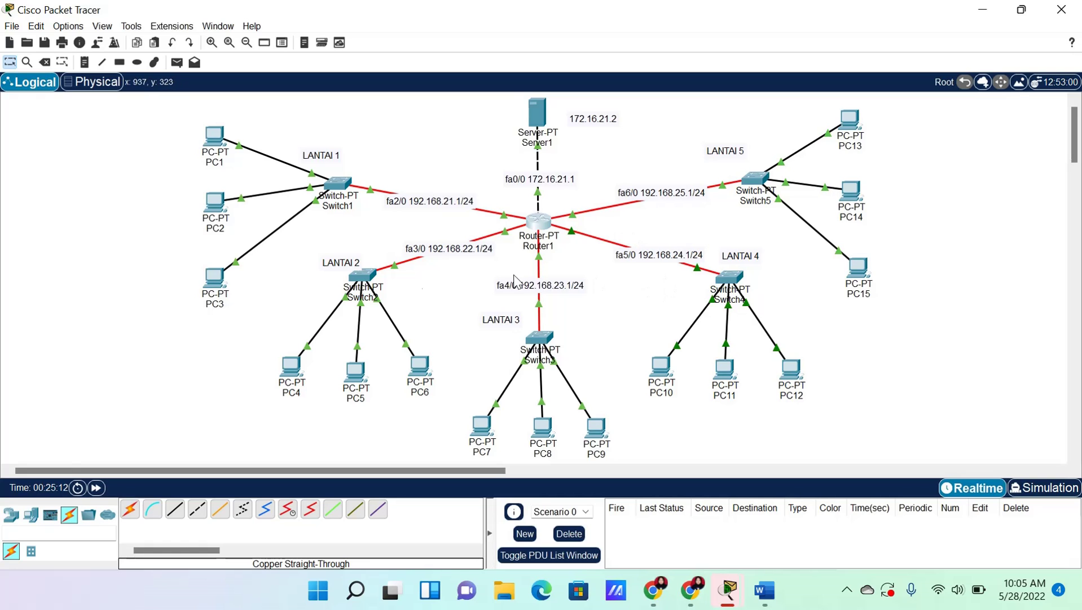
# Give PC1 the static IPv4 address 192.168.21.2 with subnet mask 255.255.255.0 in its IP configuration
pyautogui.click(216, 142)
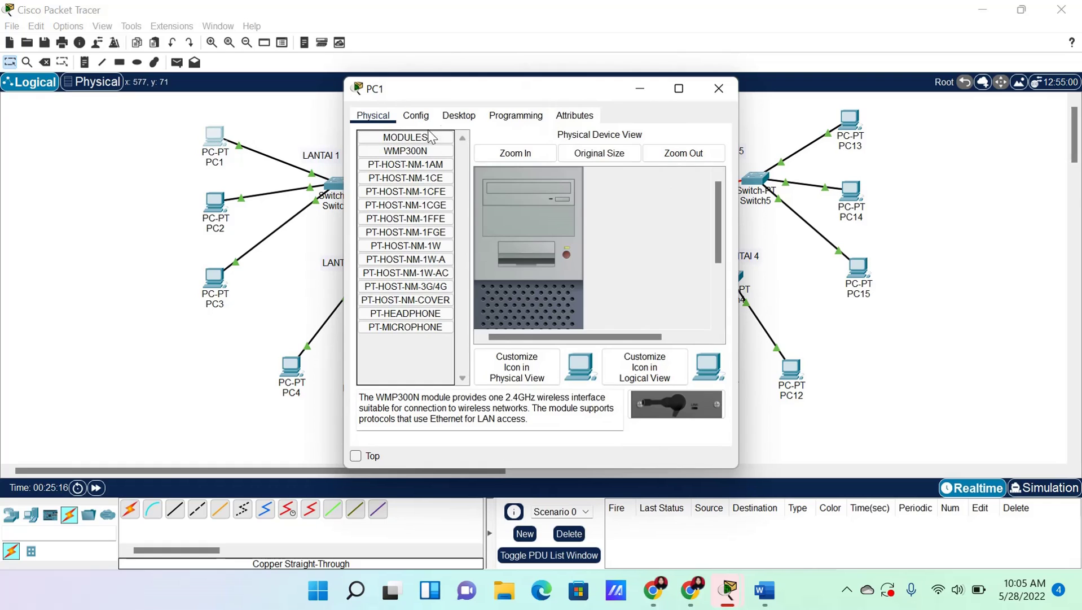
pyautogui.click(459, 116)
pyautogui.click(410, 164)
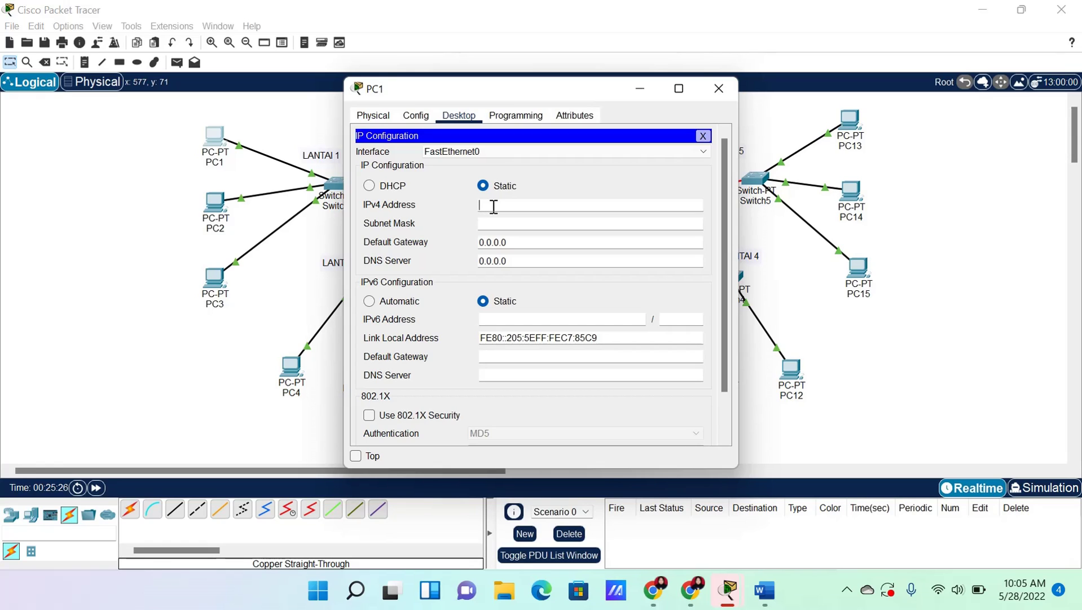
pyautogui.write('192.168.21.2')
pyautogui.moveTo(544, 89); pyautogui.dragTo(656, 93)
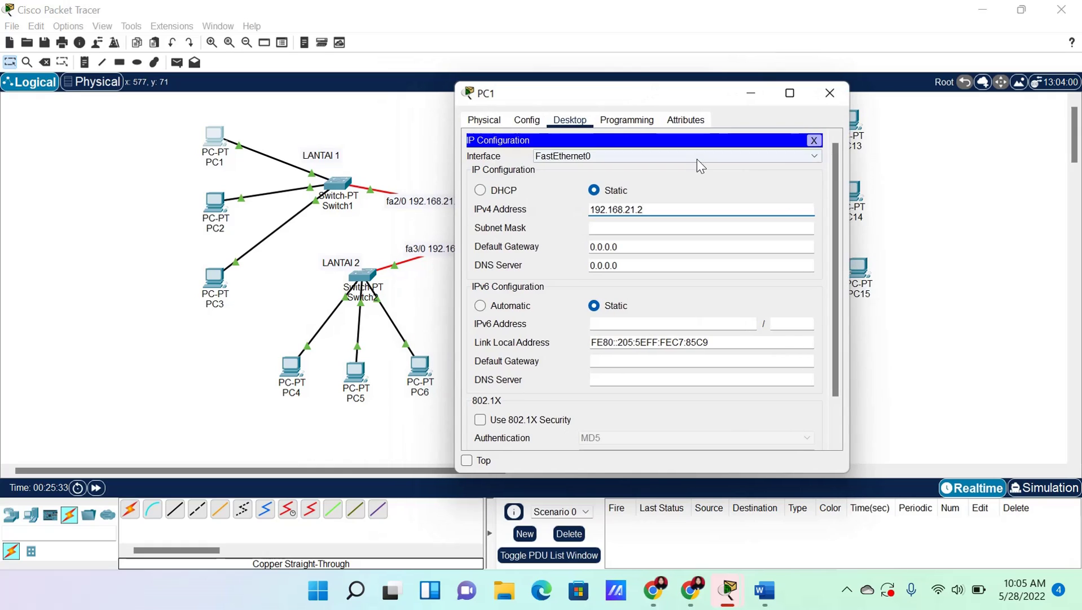
pyautogui.press('Tab')
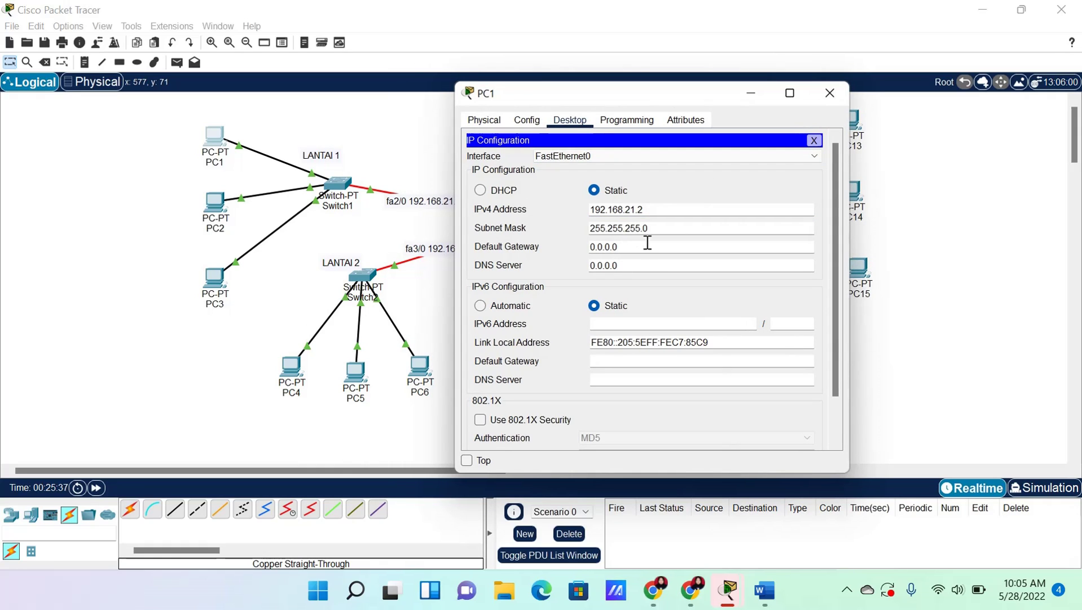
# Set PC1's default gateway to 192.168.21.1 and close its window
pyautogui.tripleClick(628, 245)
pyautogui.press('BackSpace')
pyautogui.moveTo(558, 93); pyautogui.dragTo(643, 94)
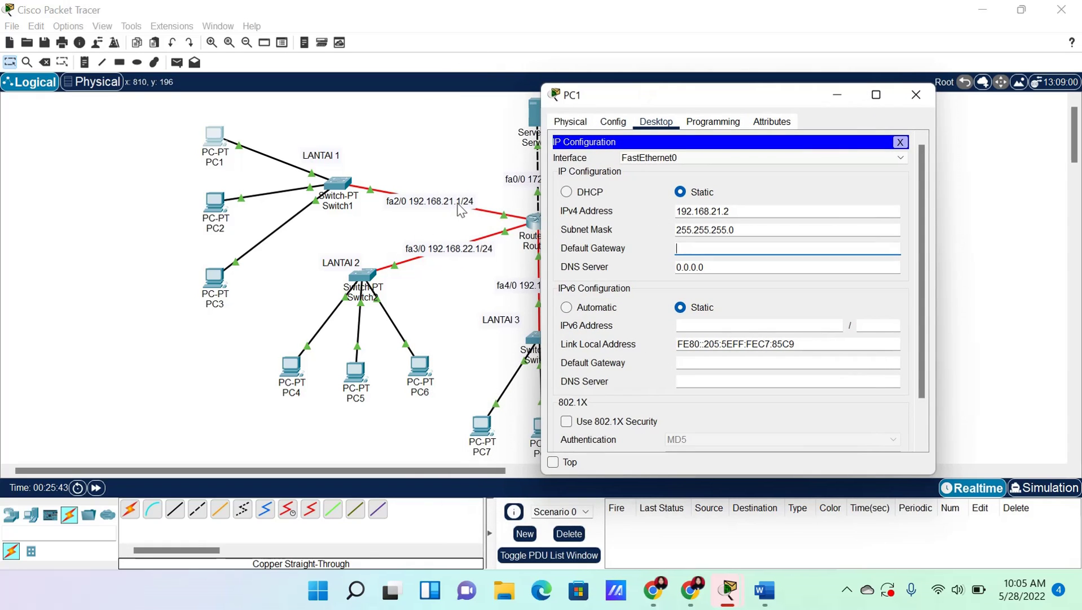
pyautogui.click(698, 247)
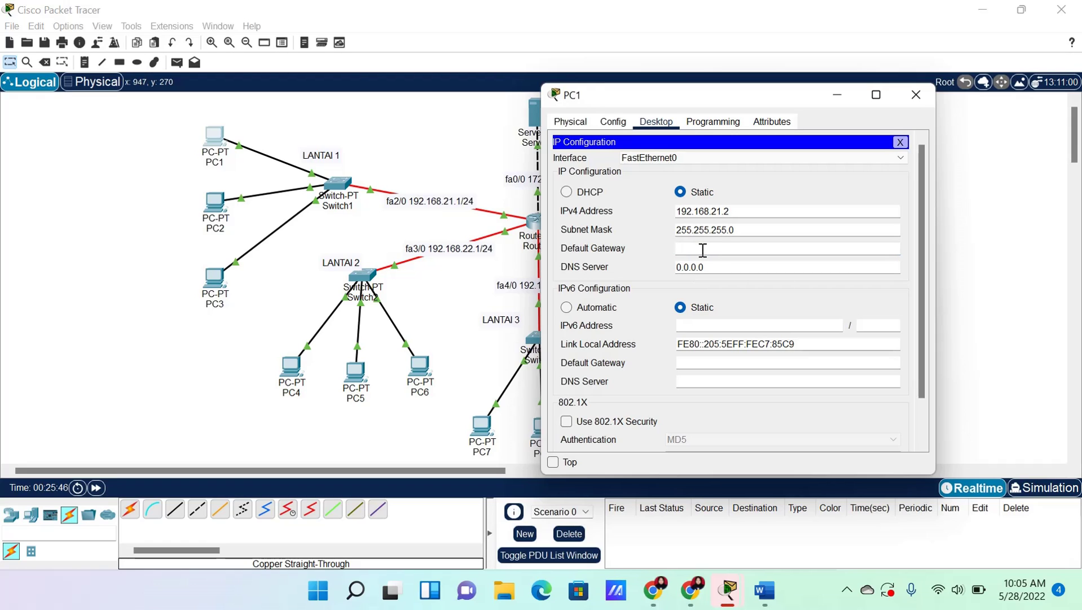
pyautogui.write('192.16')
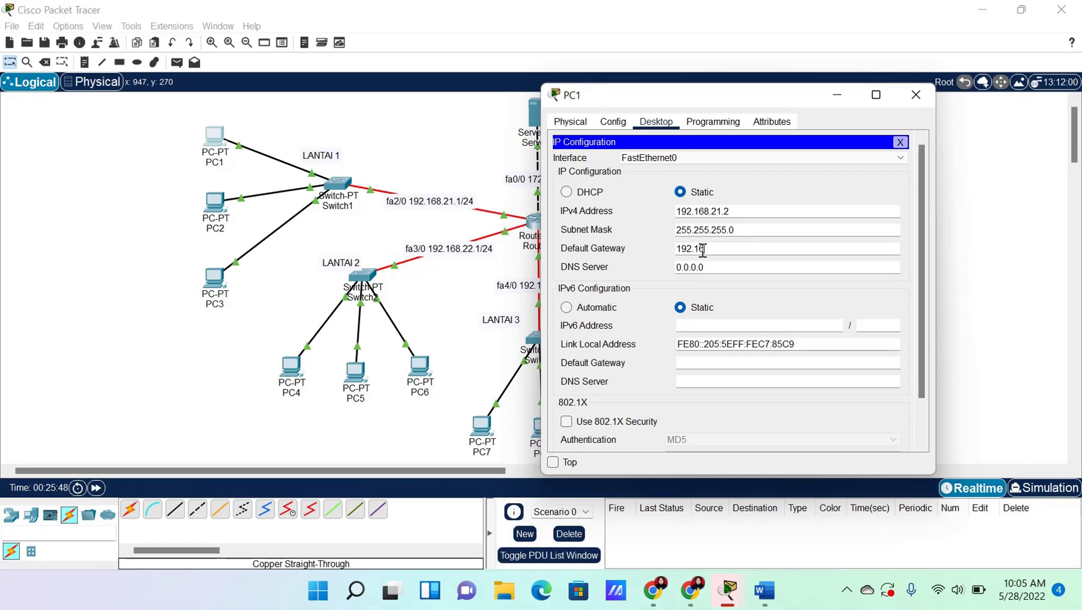
pyautogui.write('8.21.1')
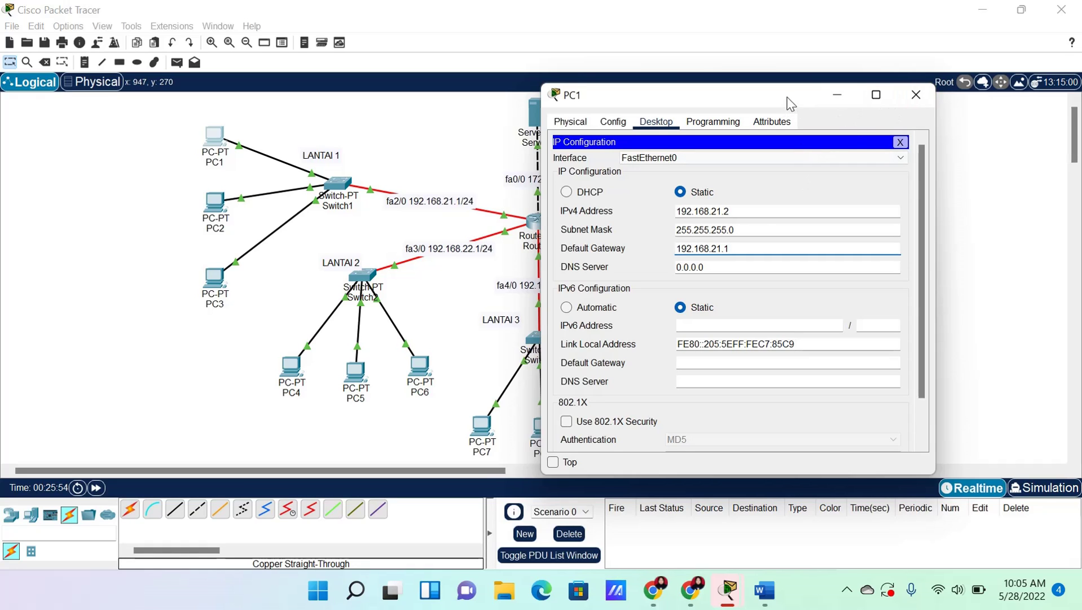
pyautogui.click(915, 95)
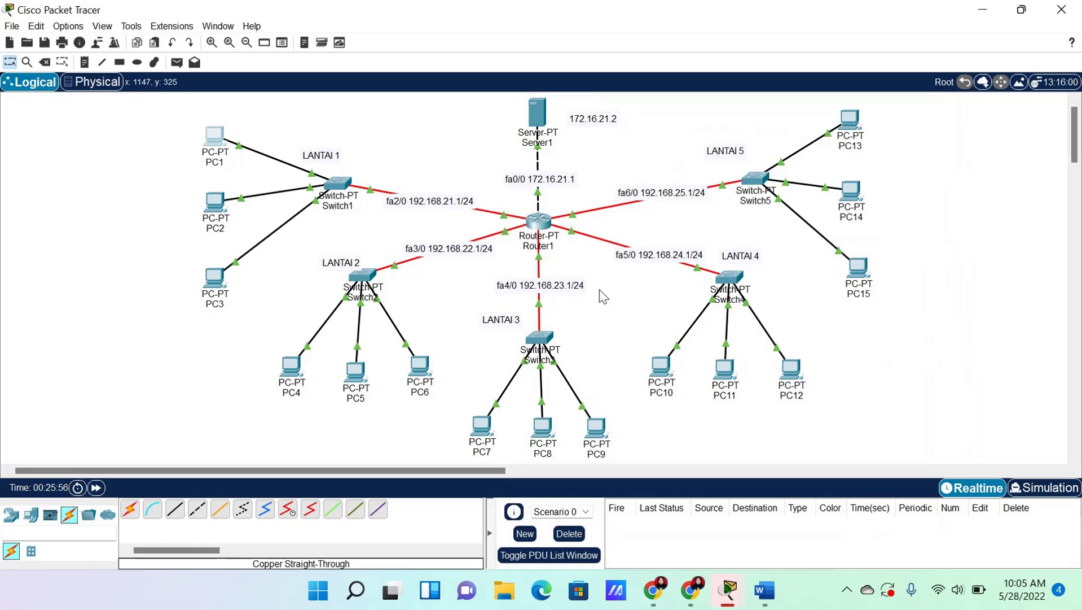
# Open the IP configuration of PC2
pyautogui.click(213, 205)
pyautogui.click(459, 115)
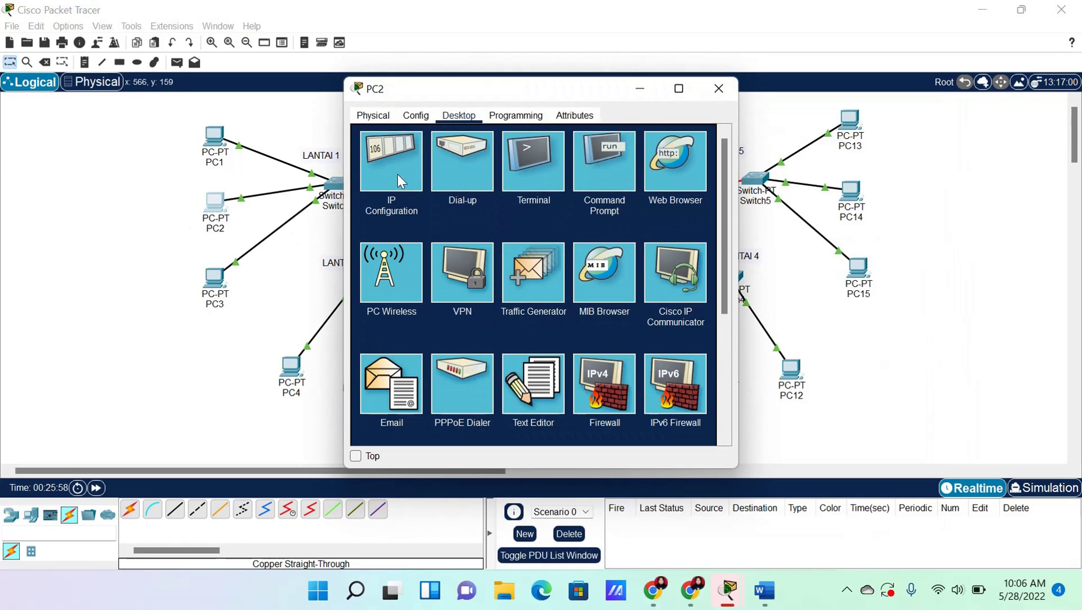
pyautogui.click(398, 176)
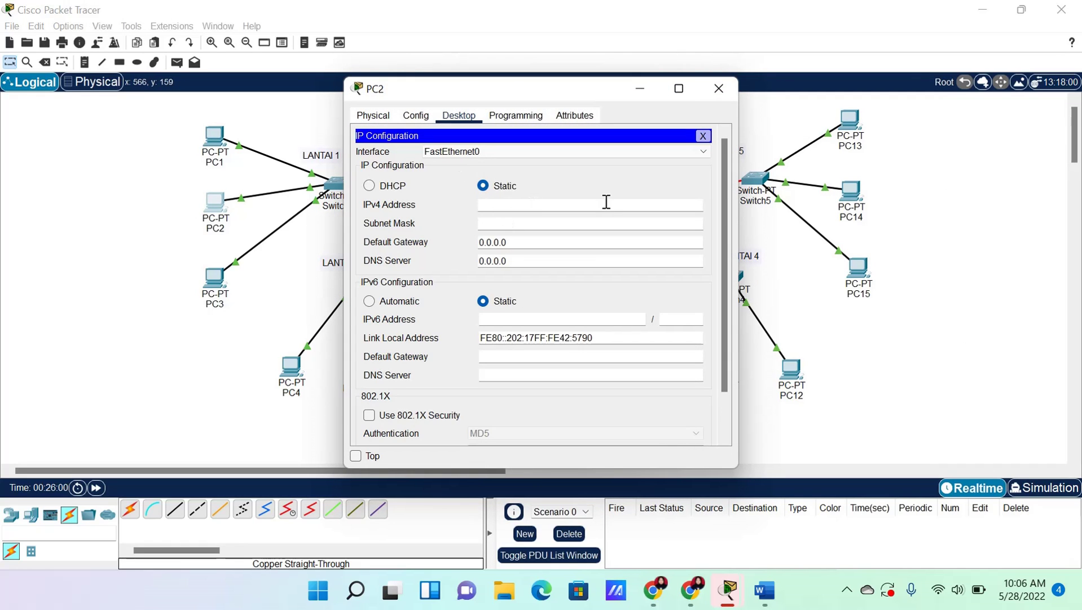
pyautogui.write('192.168..21.3')
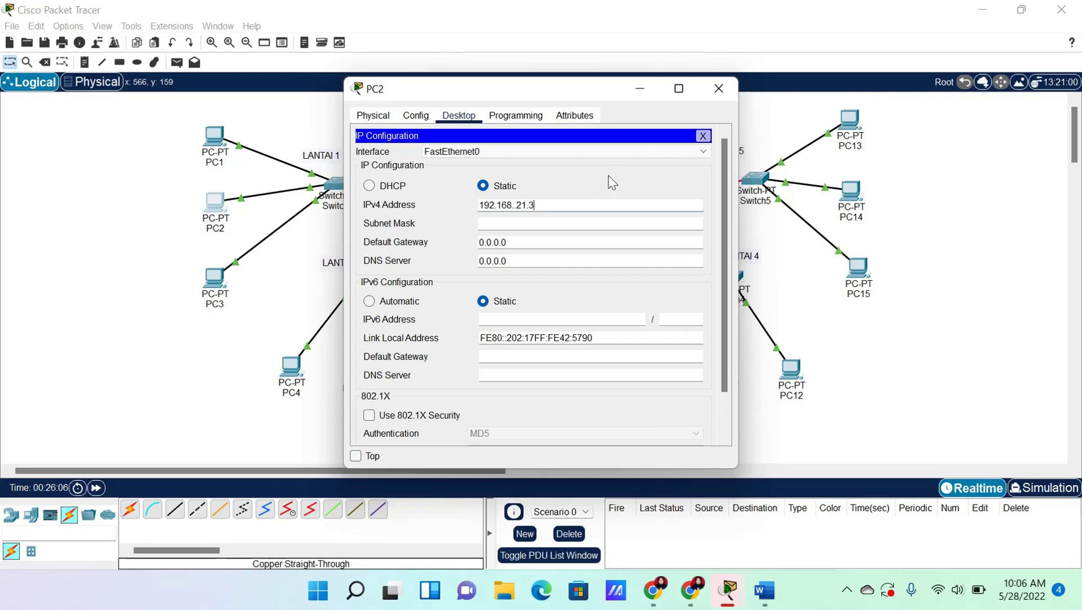
pyautogui.click(572, 220)
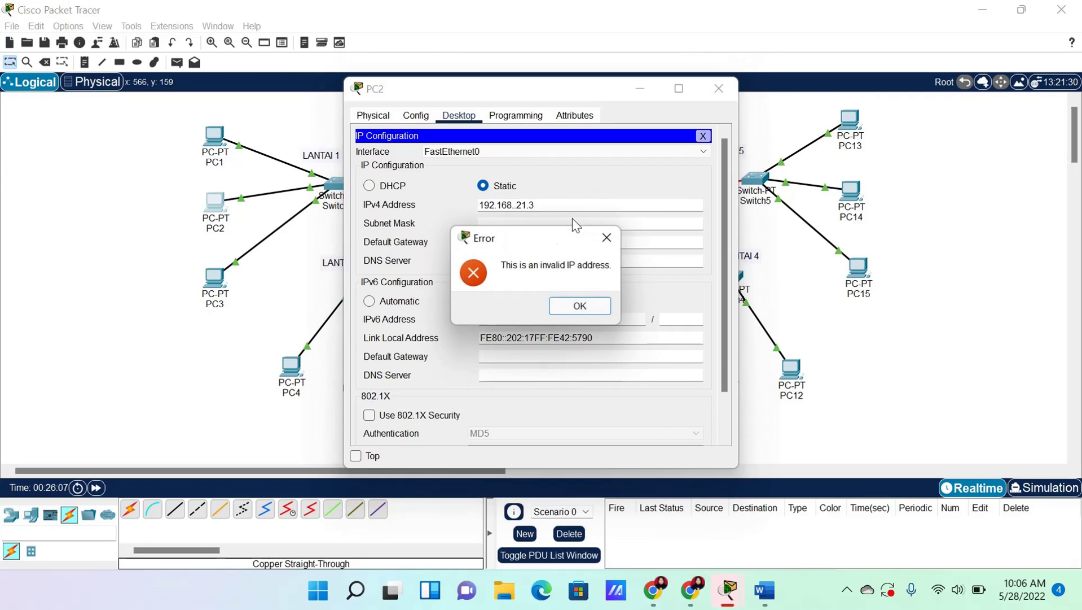
pyautogui.click(608, 241)
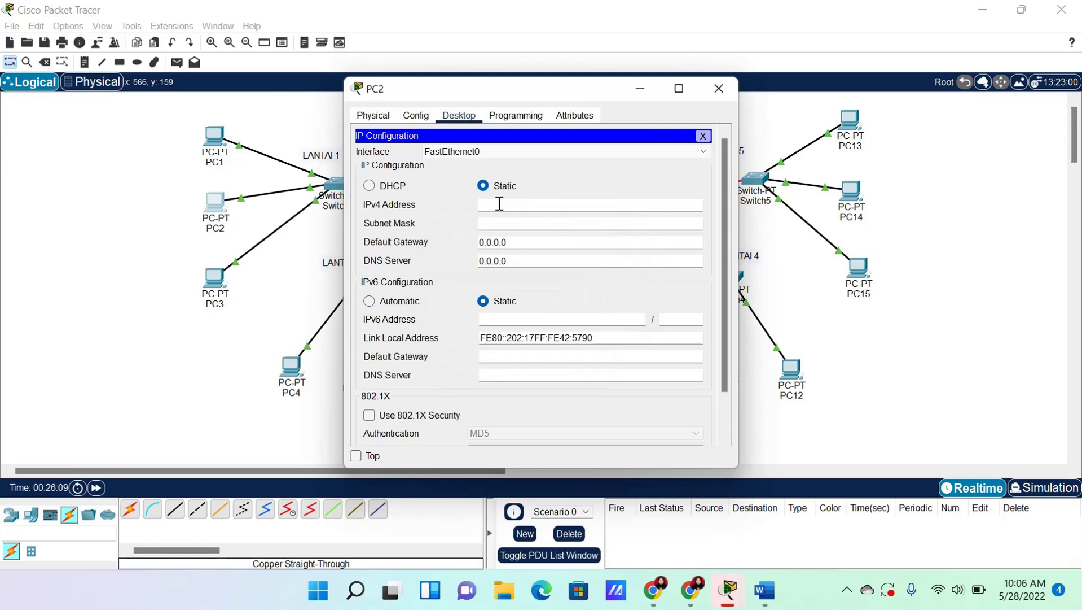
# Give PC2 the static IPv4 address 192.168.21.3, subnet mask 255.255.255.0 and default gateway 192.168.21.1
pyautogui.write('192.168.21.3')
pyautogui.press('Tab')
pyautogui.moveTo(512, 244); pyautogui.dragTo(484, 242)
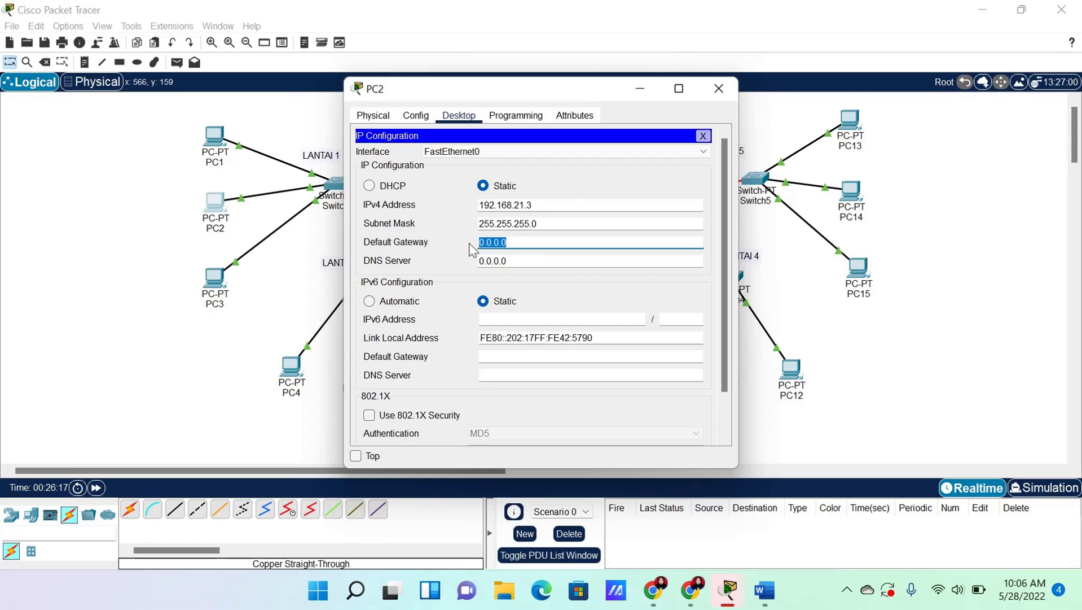
pyautogui.press('BackSpace')
pyautogui.press('BackSpace')
pyautogui.moveTo(485, 104); pyautogui.dragTo(606, 106)
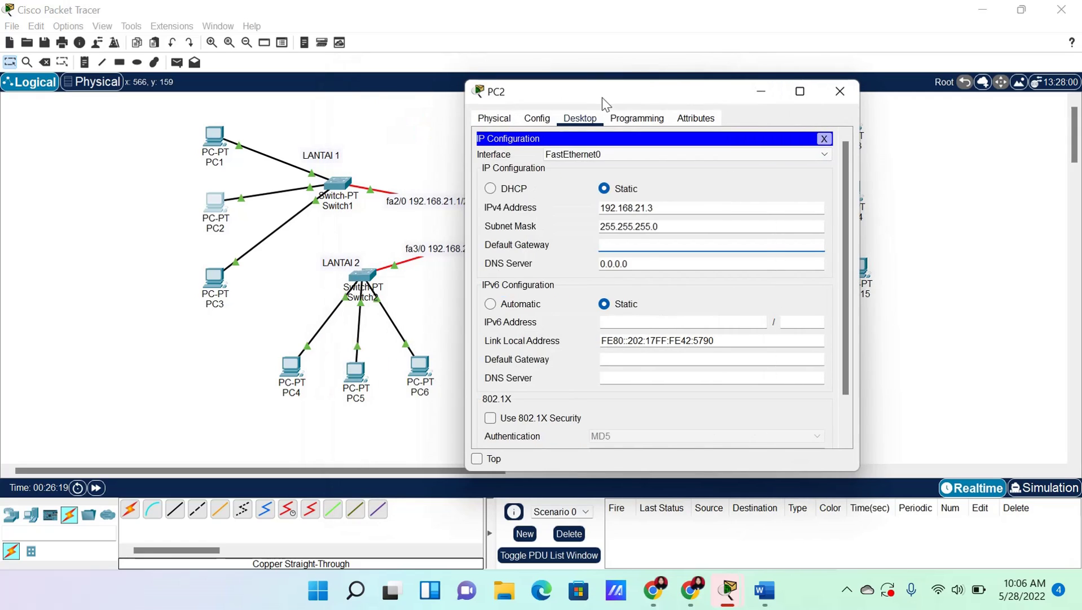
pyautogui.write('192.168.21.1')
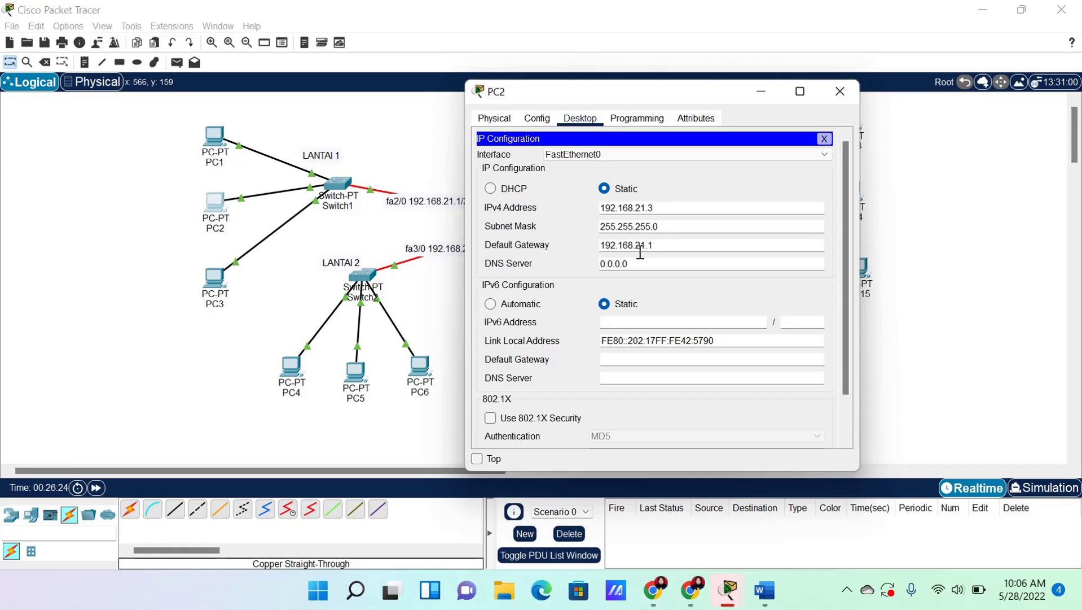
# Copy PC2's default gateway address and close its window
pyautogui.moveTo(660, 248); pyautogui.dragTo(601, 251)
pyautogui.rightClick(619, 249)
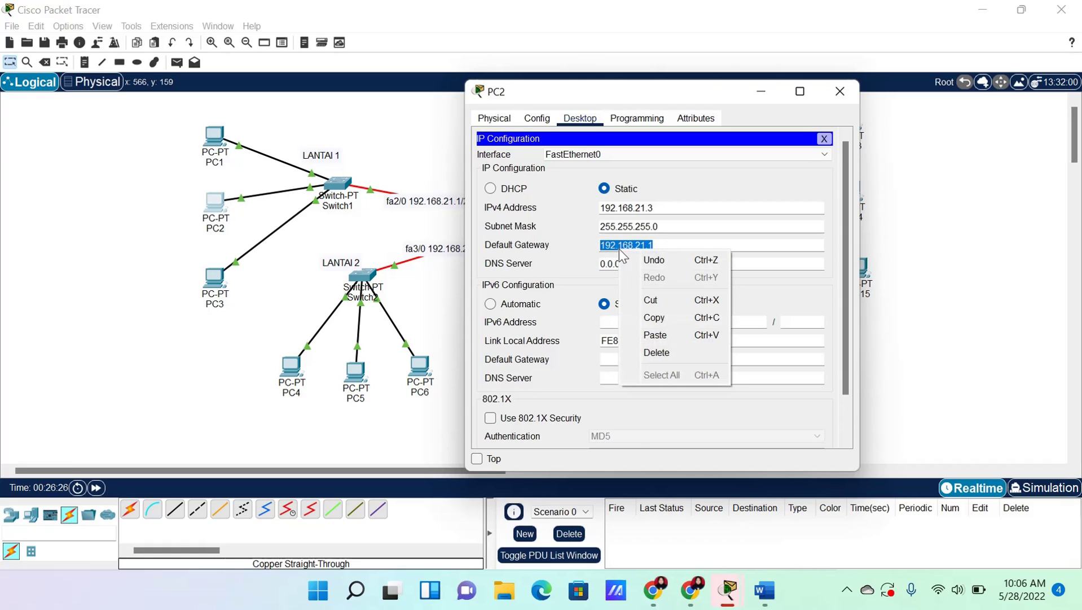
pyautogui.click(664, 321)
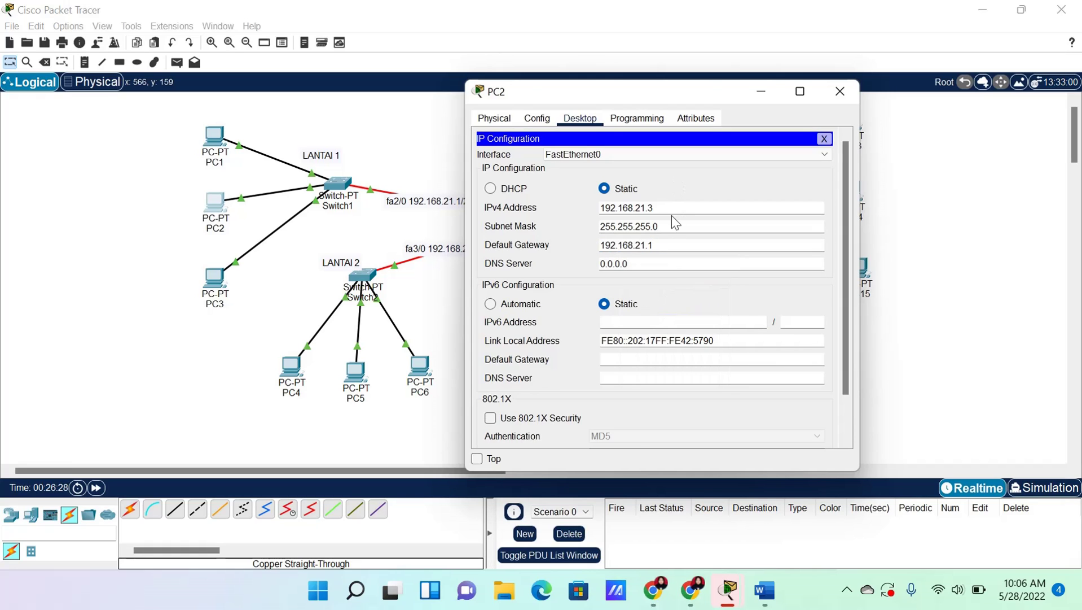
pyautogui.click(840, 91)
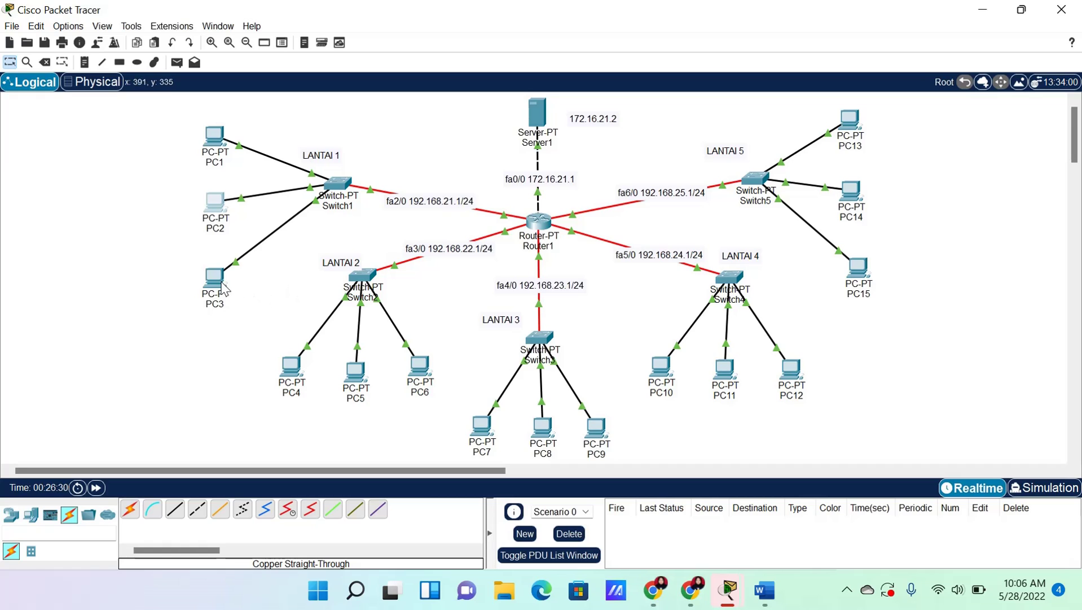
# Give PC3 the static IPv4 address 192.168.21.4 with subnet mask 255.255.255.0 in its IP configuration
pyautogui.click(220, 281)
pyautogui.click(458, 115)
pyautogui.click(377, 174)
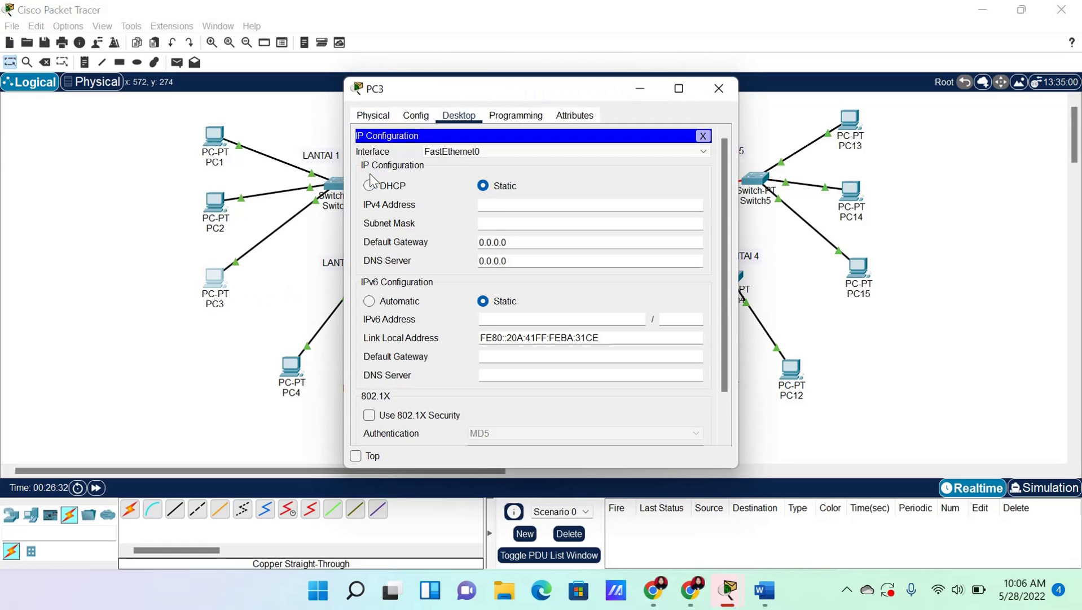
pyautogui.click(502, 205)
pyautogui.write('192.168.21.4')
pyautogui.press('Tab')
# Replace PC3's default gateway with the copied address 192.168.21.1 and close its window
pyautogui.click(529, 242)
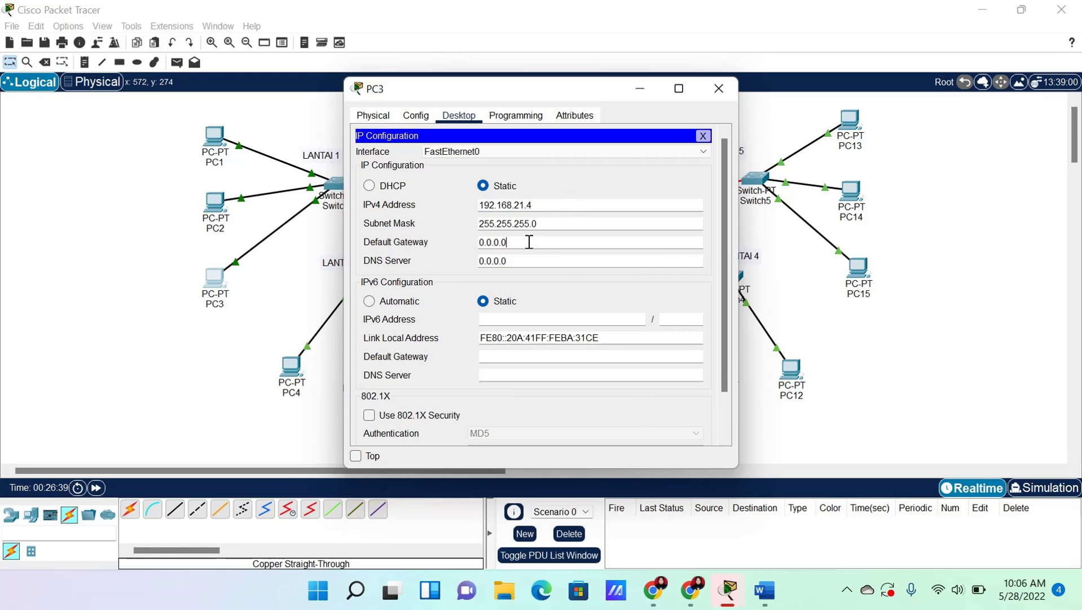
pyautogui.moveTo(529, 241); pyautogui.dragTo(464, 241)
pyautogui.press('BackSpace')
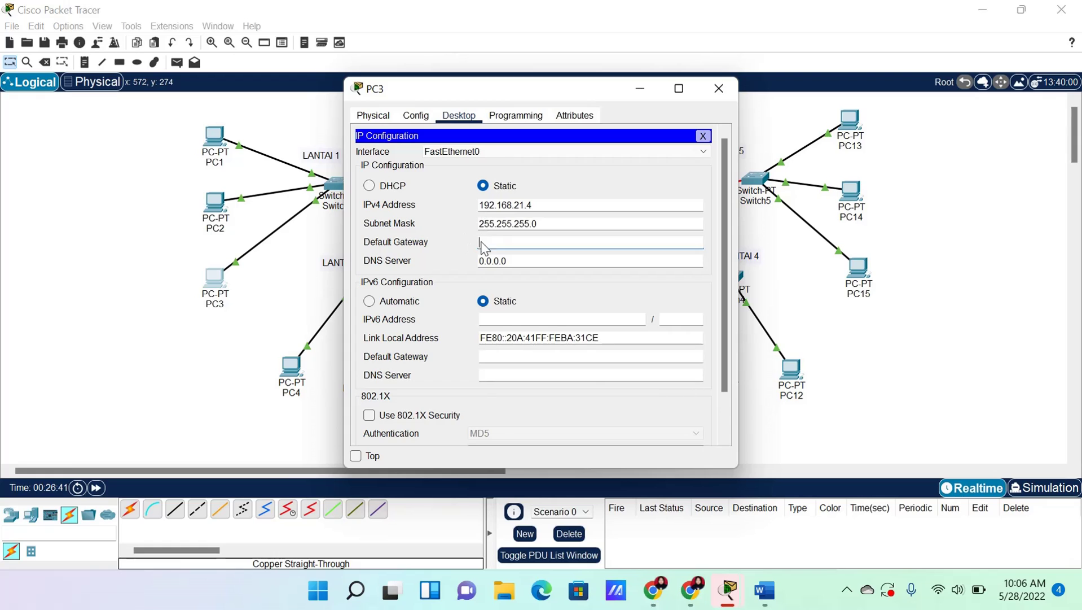
pyautogui.rightClick(481, 244)
pyautogui.click(518, 331)
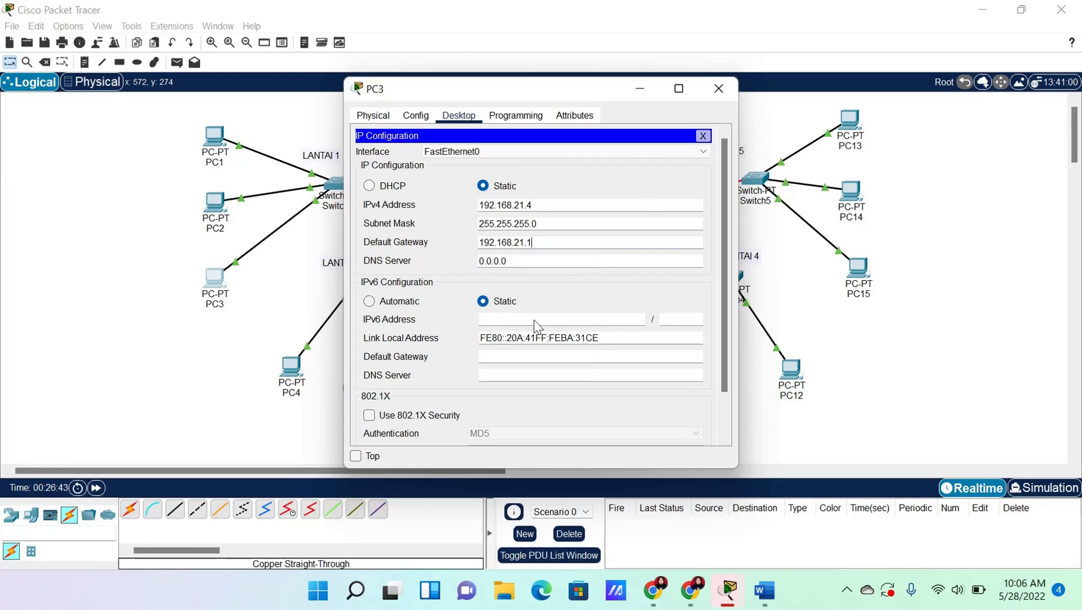
pyautogui.click(618, 180)
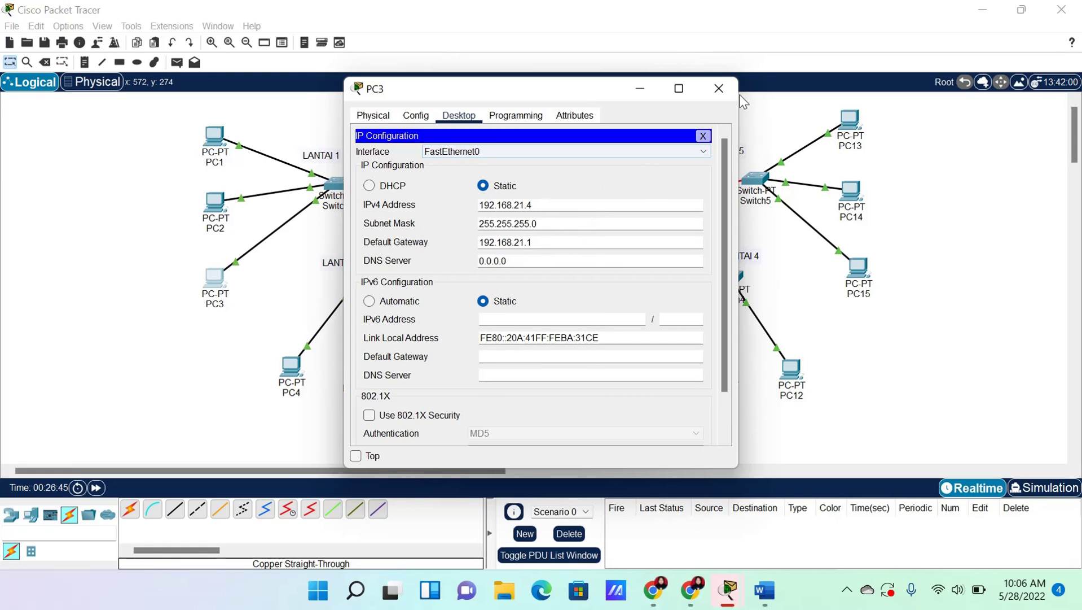
pyautogui.click(719, 88)
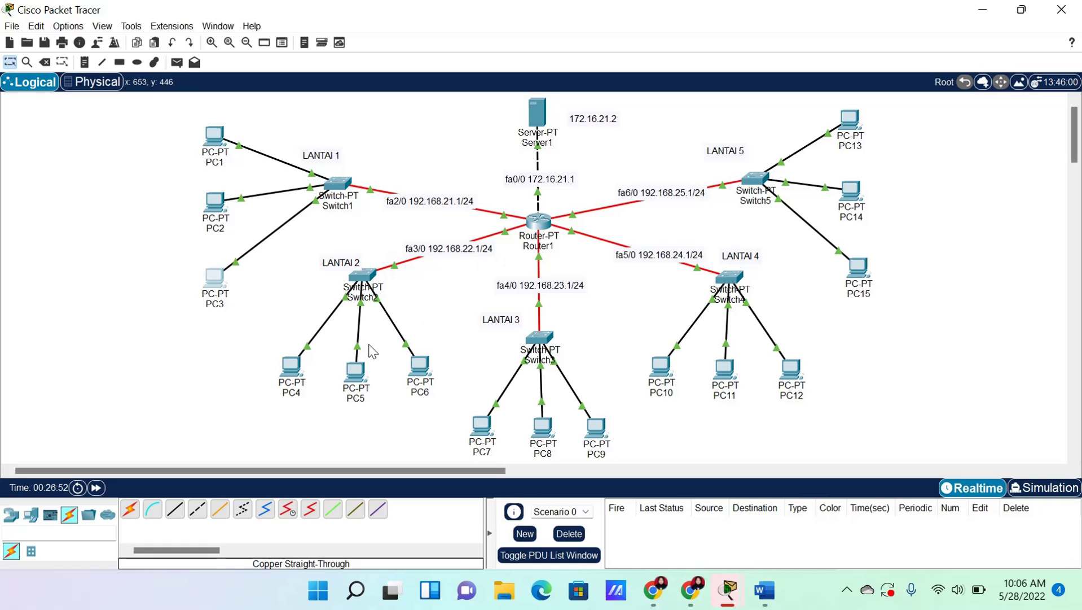
# Open the IP configuration of PC4
pyautogui.click(291, 368)
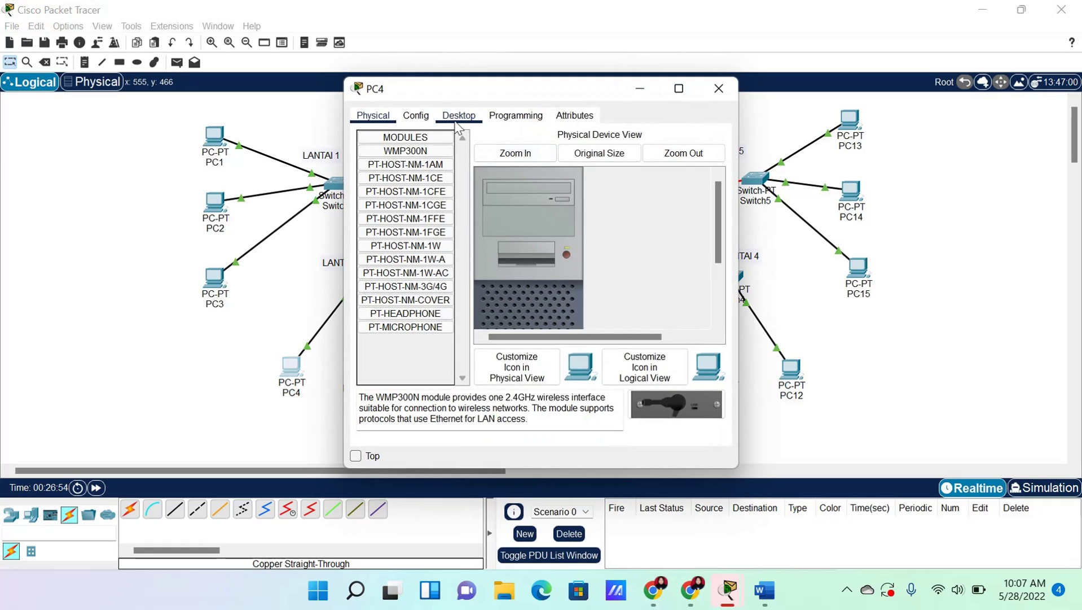
pyautogui.click(459, 116)
pyautogui.click(398, 159)
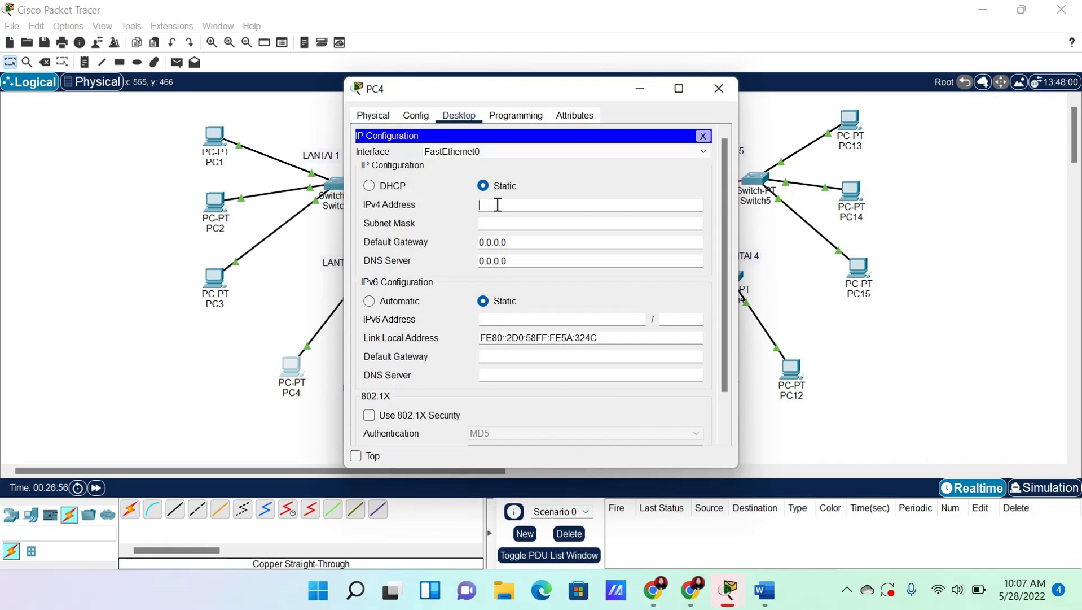
# Set PC4's IPv4 address to 192.168.22.2, subnet mask to 255.255.255.0 and default gateway to 192.168.22.1
pyautogui.write('192.168.22.2')
pyautogui.click(565, 223)
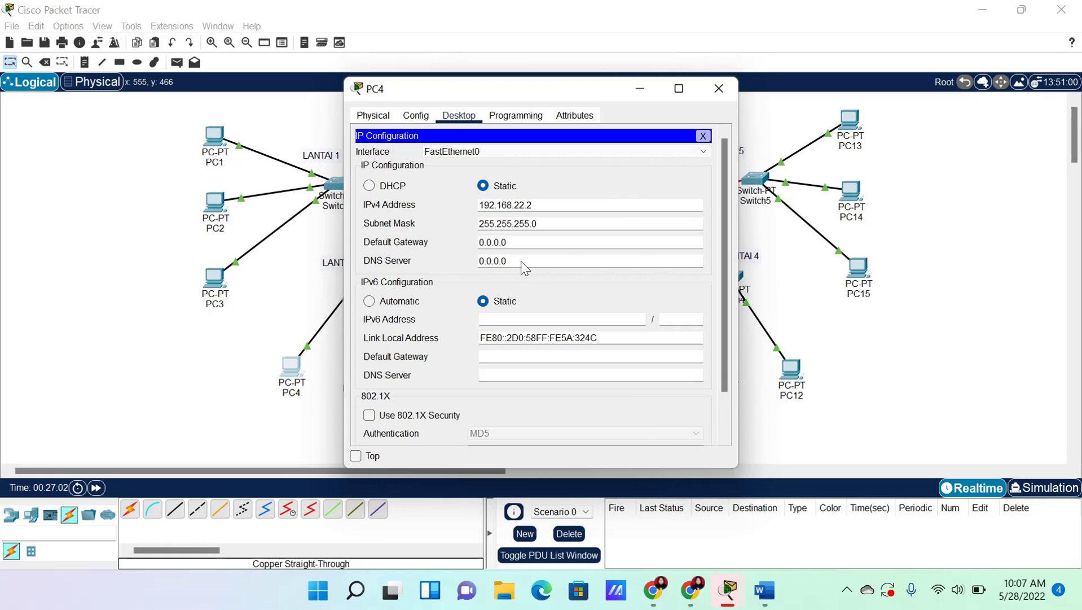
pyautogui.tripleClick(495, 241)
pyautogui.write('192.168.22.1')
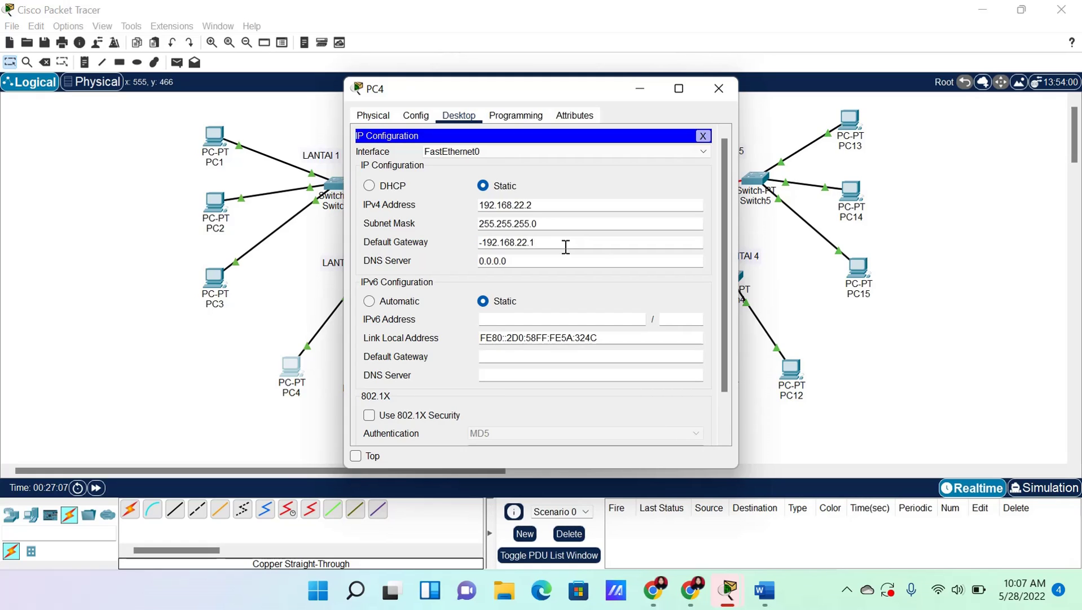
pyautogui.click(482, 243)
pyautogui.press('BackSpace')
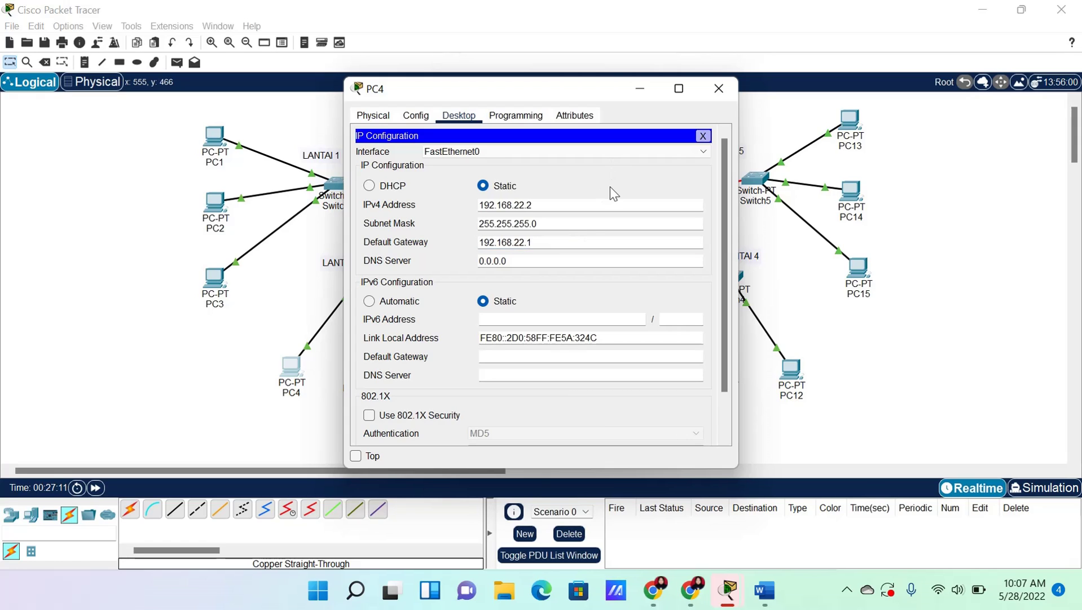
# Copy PC4's IPv4 default gateway address and close its configuration window
pyautogui.moveTo(541, 244); pyautogui.dragTo(478, 243)
pyautogui.rightClick(501, 242)
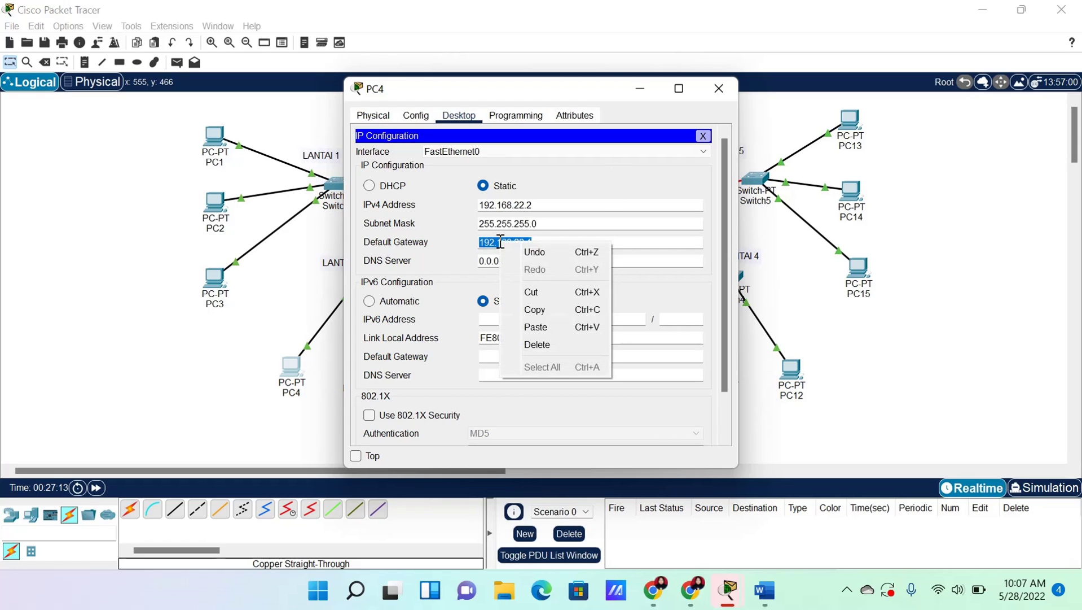
pyautogui.click(543, 308)
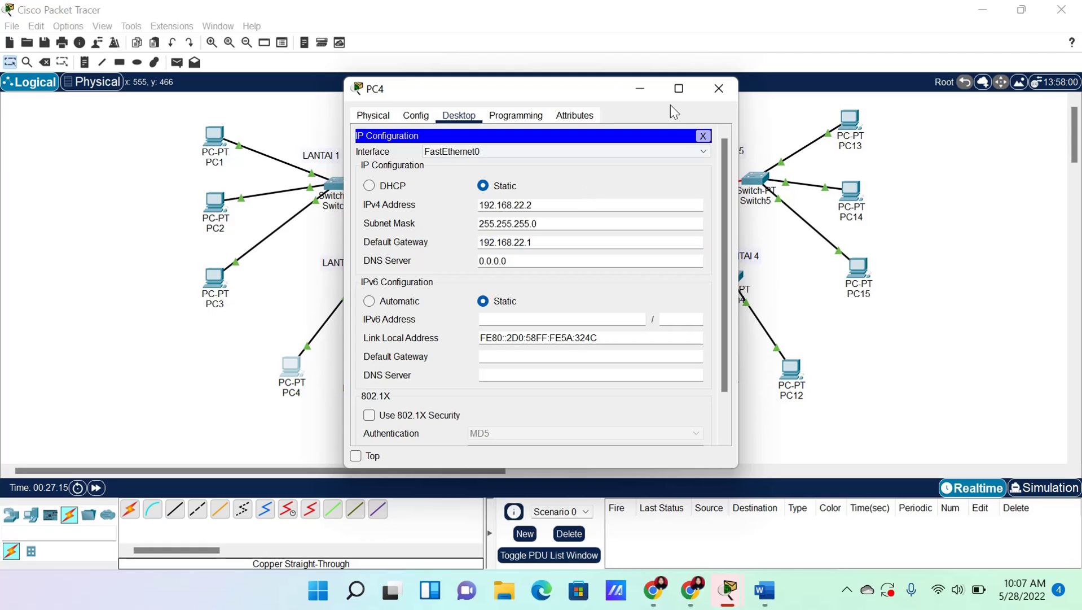
pyautogui.click(717, 89)
# Open the IP configuration of PC5 in the LANTAI 2 network
pyautogui.click(356, 368)
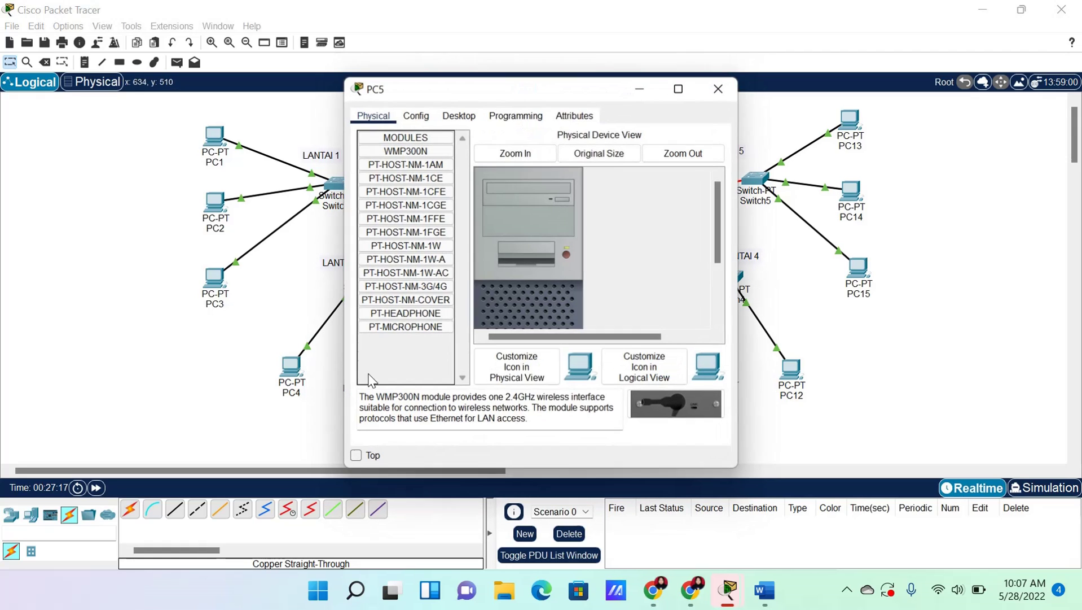
pyautogui.click(458, 115)
pyautogui.click(387, 159)
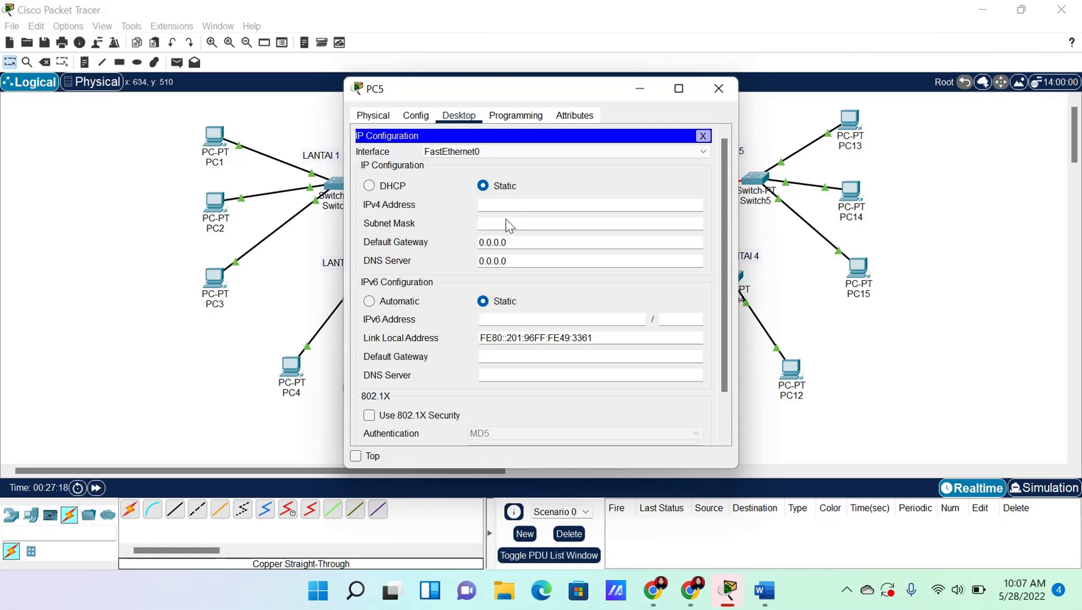
pyautogui.write('.168..22.3')
pyautogui.click(576, 226)
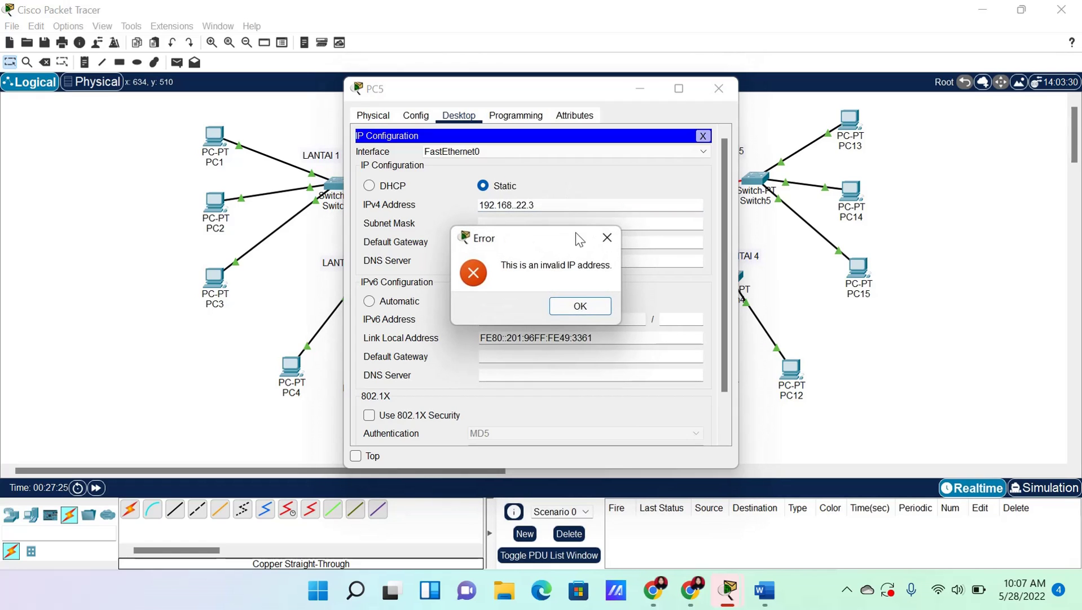
pyautogui.click(608, 237)
# Give PC5 the static IPv4 address 192.168.22.3 with subnet mask 255.255.255.0
pyautogui.write('192')
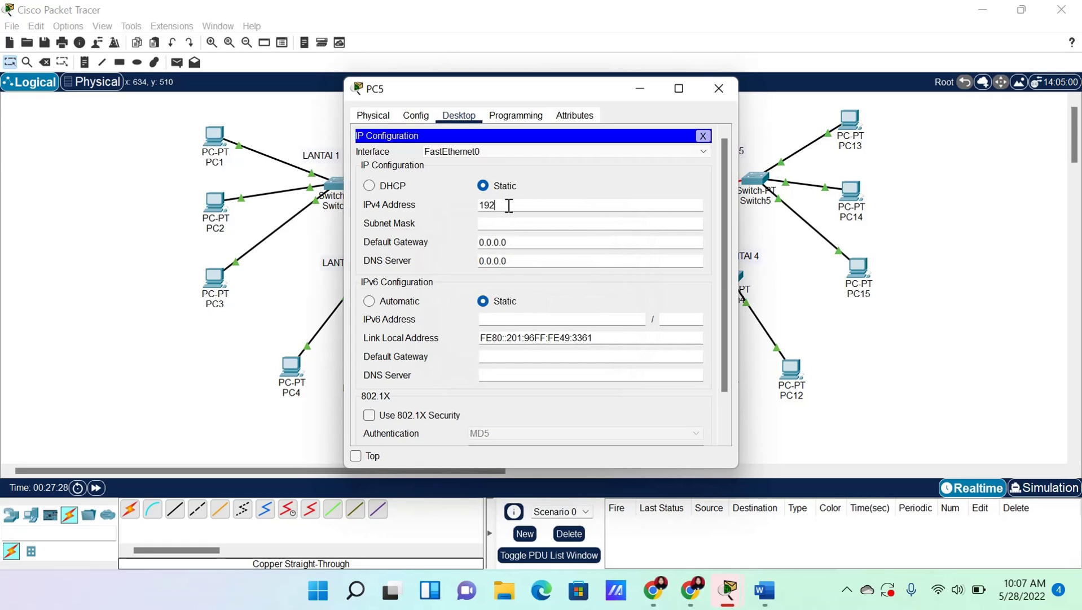
pyautogui.write('.168.')
pyautogui.write('22.3')
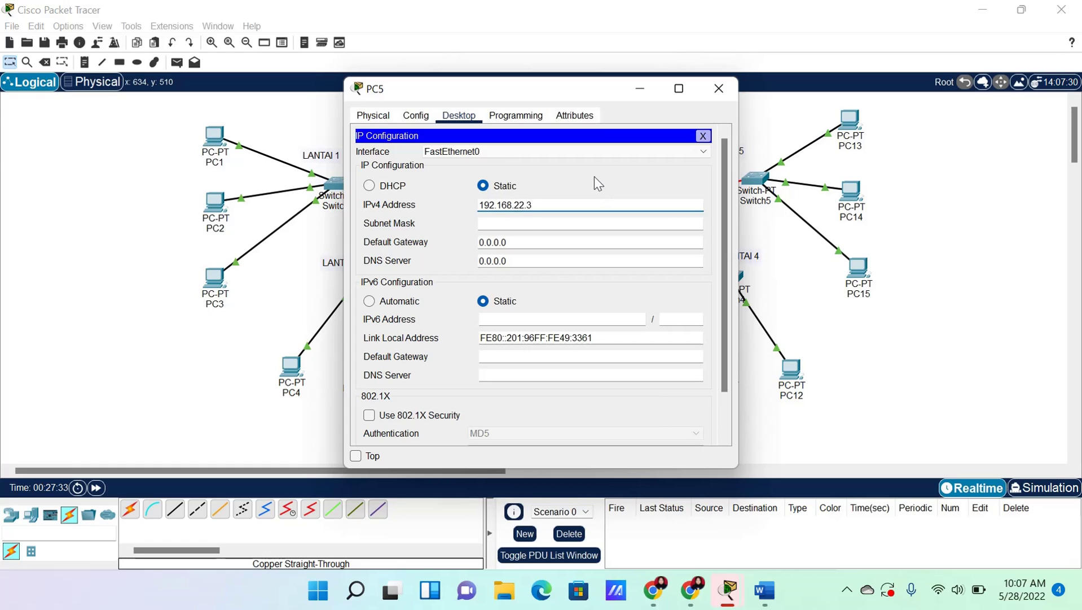
pyautogui.press('Tab')
# Replace PC5's default gateway with the copied address 192.168.22.1 and close its window
pyautogui.press('Tab')
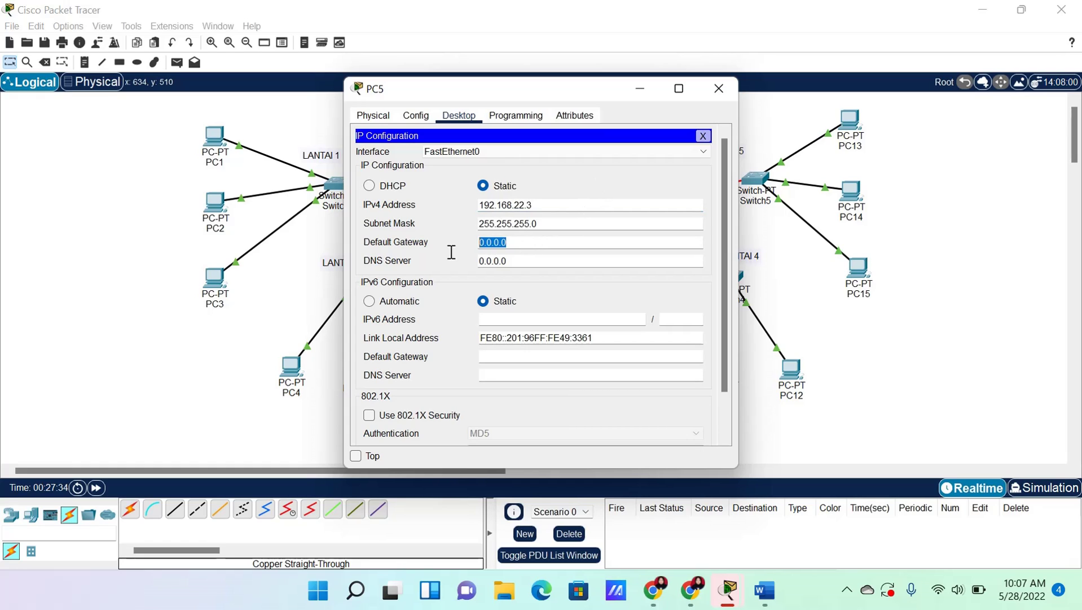
pyautogui.press('BackSpace')
pyautogui.rightClick(501, 242)
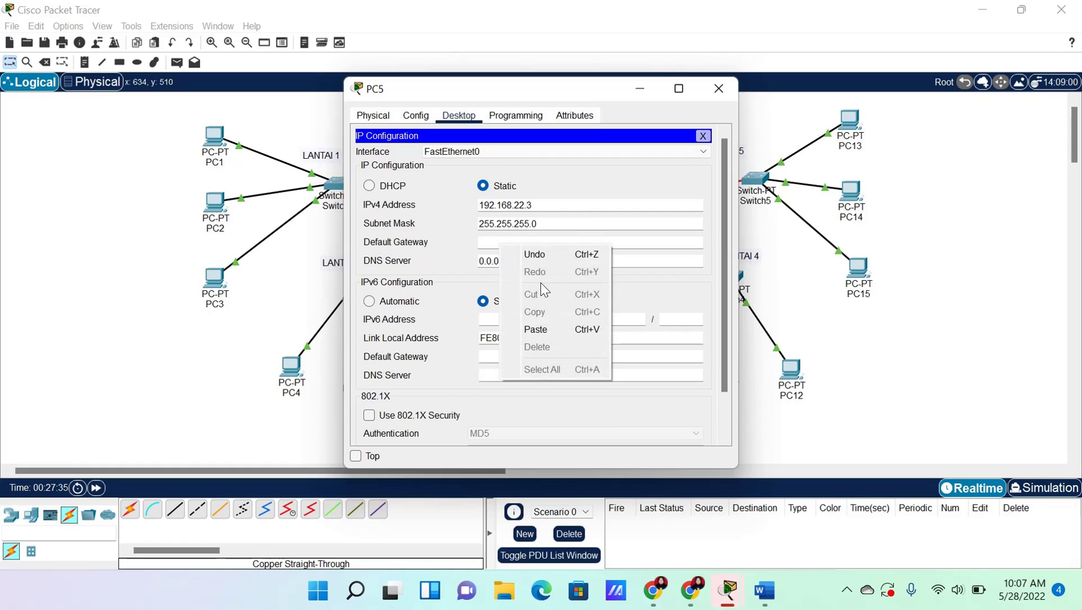
pyautogui.click(546, 325)
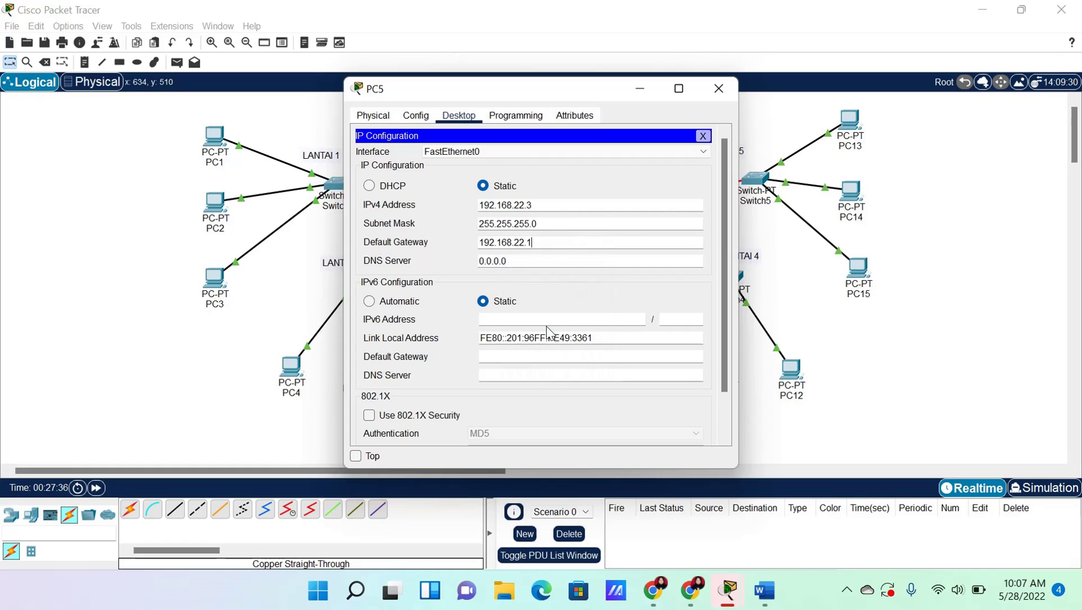
pyautogui.click(718, 89)
# Give PC6 the static IPv4 address 192.168.22.4 with subnet mask 255.255.255.0
pyautogui.click(420, 368)
pyautogui.click(460, 115)
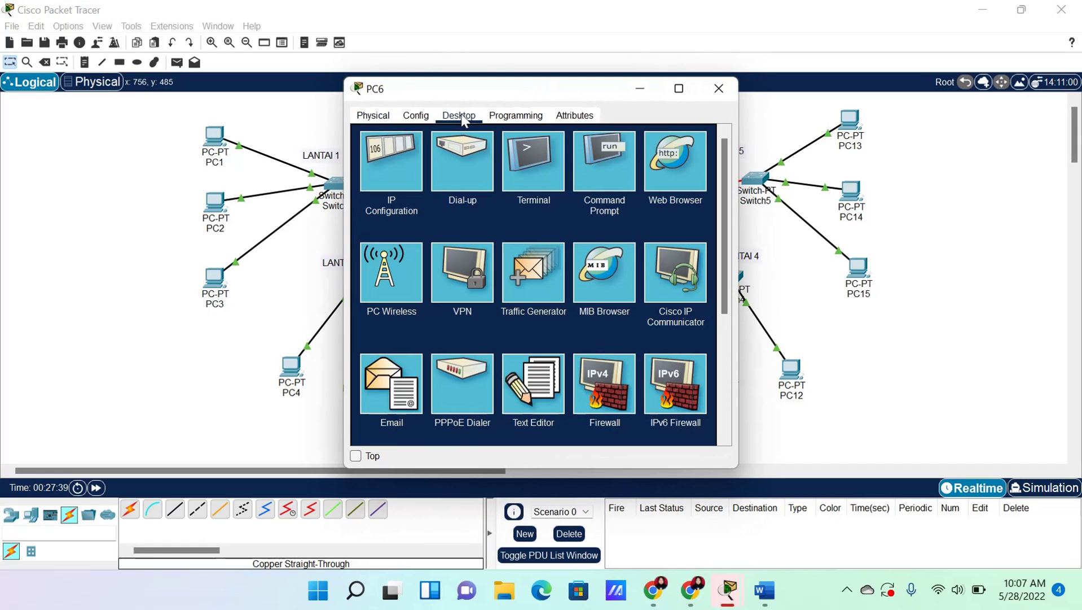
pyautogui.click(380, 168)
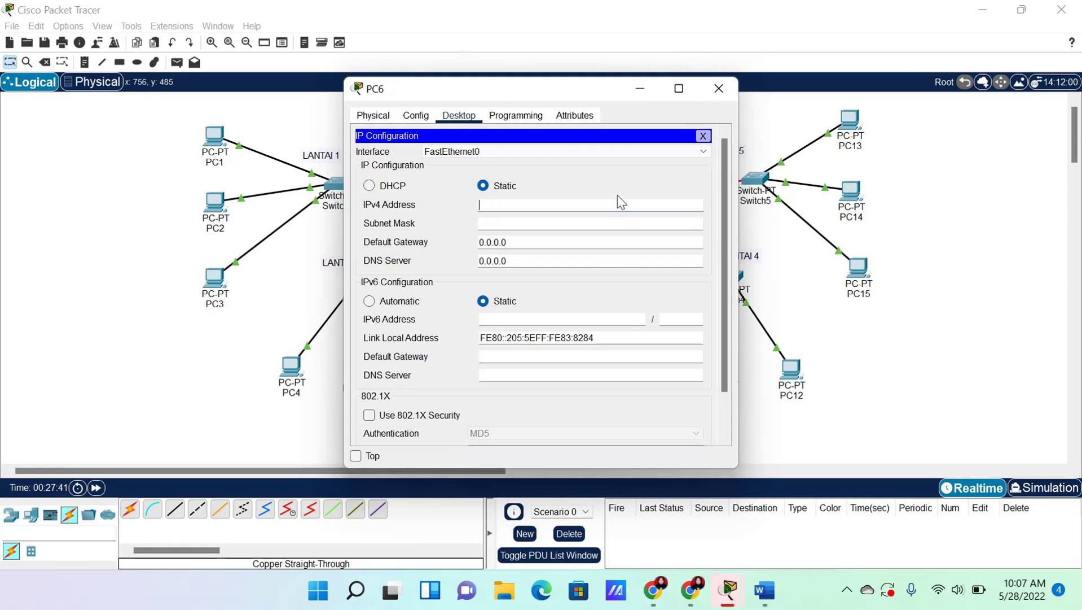
pyautogui.write('192.168.22.4')
pyautogui.press('Tab')
# Replace PC6's default gateway with the copied address 192.168.22.1 and close its window
pyautogui.press('Tab')
pyautogui.press('BackSpace')
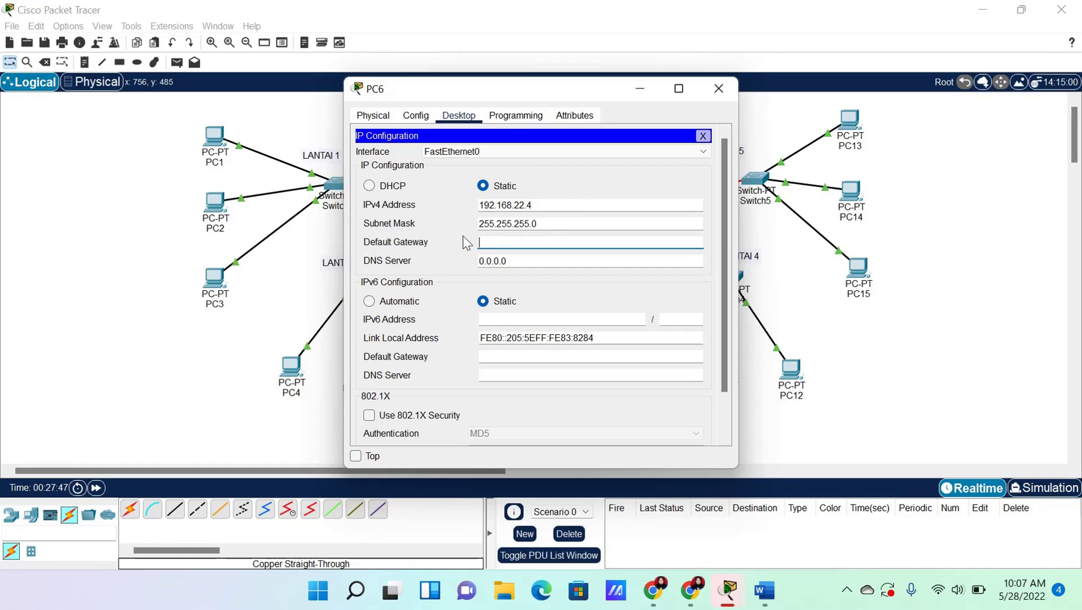
pyautogui.rightClick(500, 241)
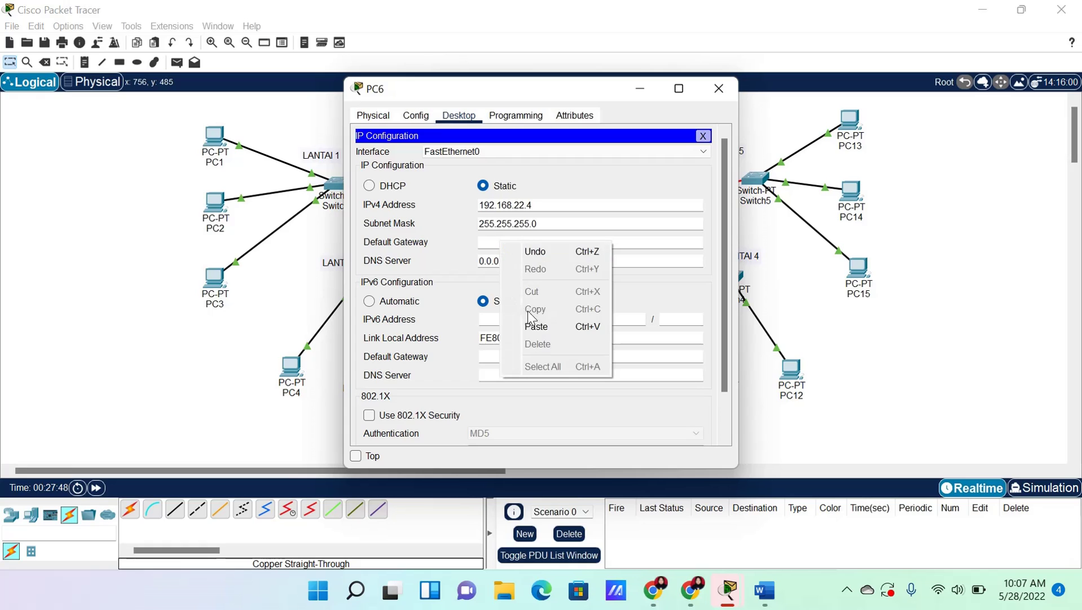
pyautogui.click(536, 326)
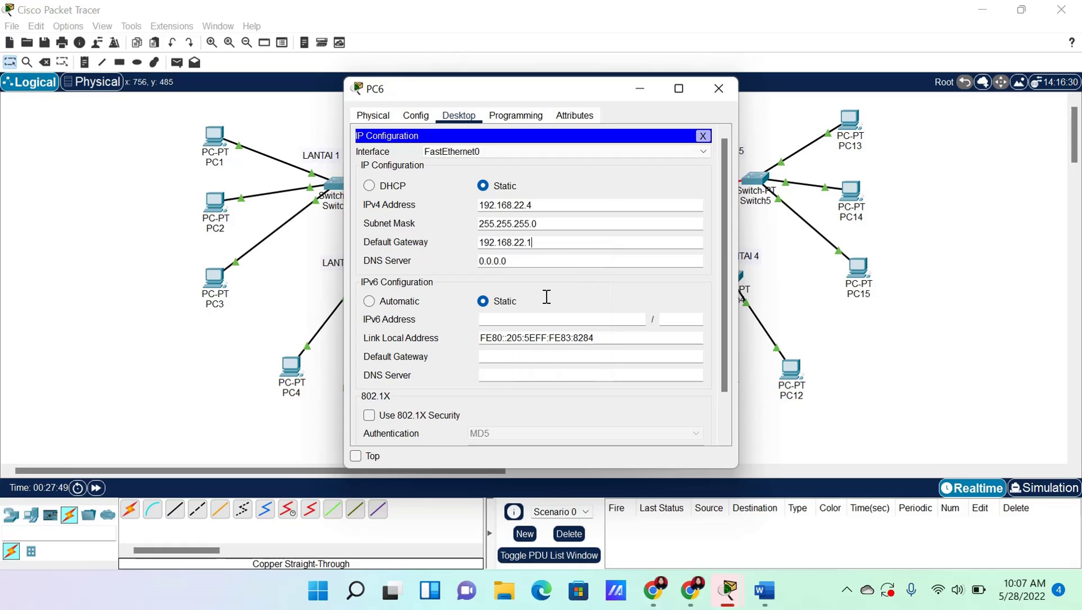
pyautogui.click(726, 88)
# Configure PC7 in LANTAI 3 with IPv4 address 192.168.23.2, subnet mask 255.255.255.0 and default gateway 192.168.23.1
pyautogui.scroll(-2, 598, 345)
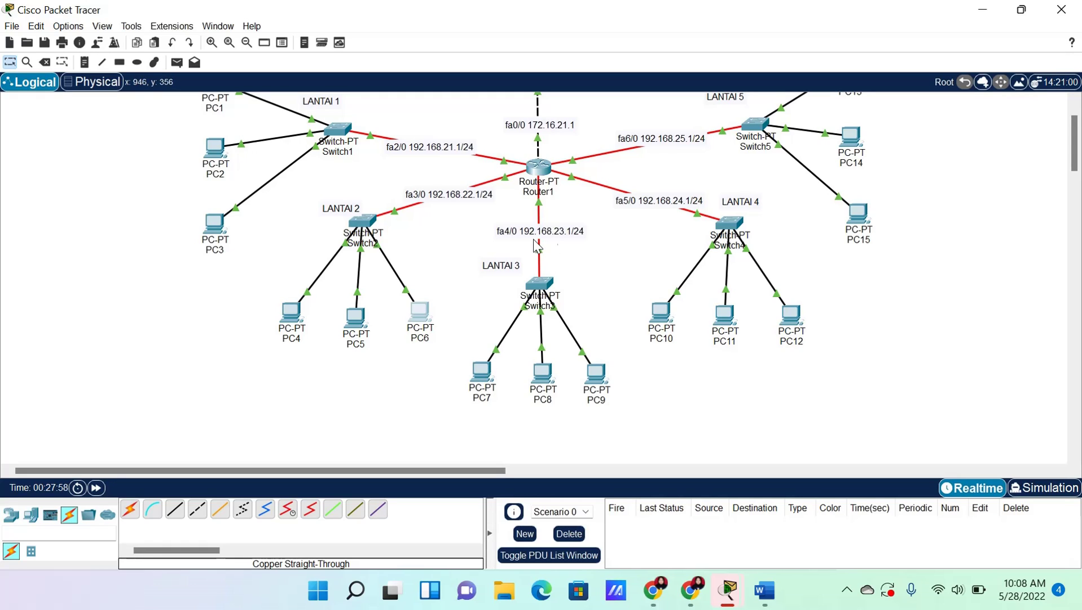
pyautogui.click(486, 367)
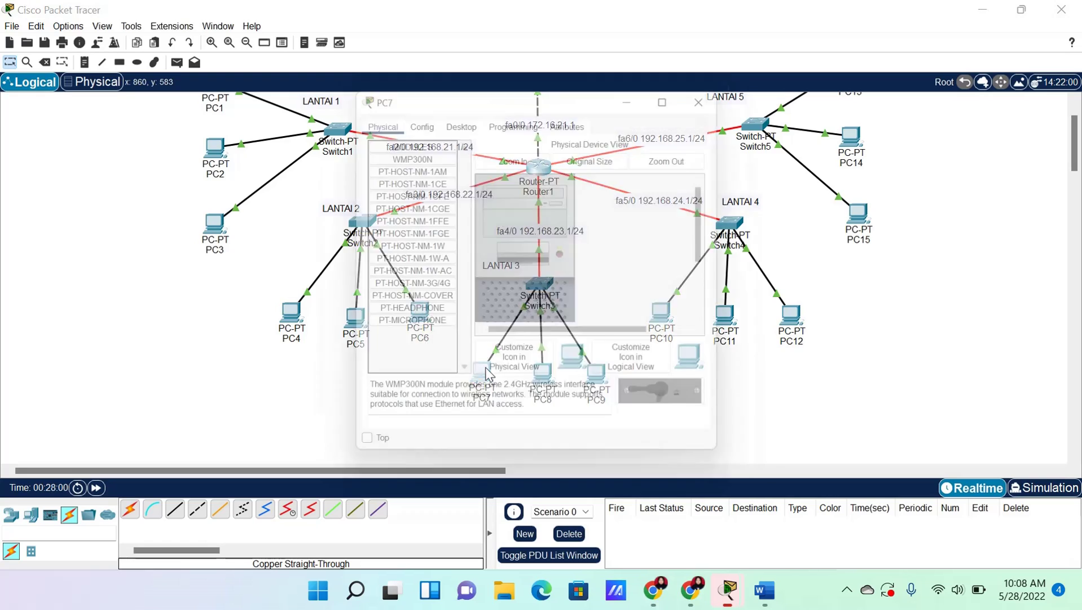
pyautogui.click(467, 120)
pyautogui.click(399, 165)
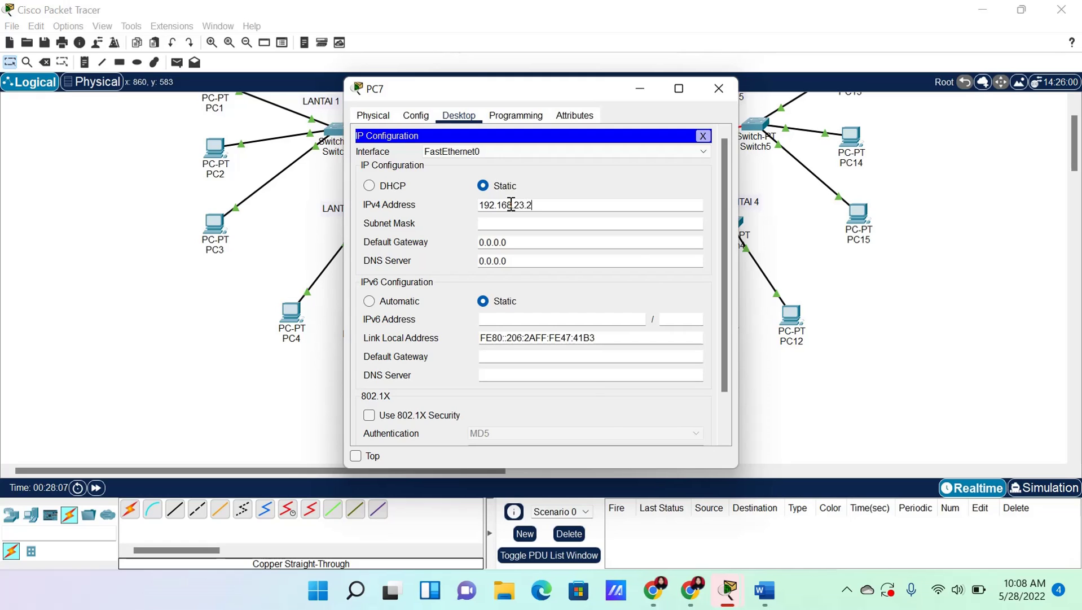
pyautogui.press('Tab')
pyautogui.moveTo(531, 242); pyautogui.dragTo(480, 243)
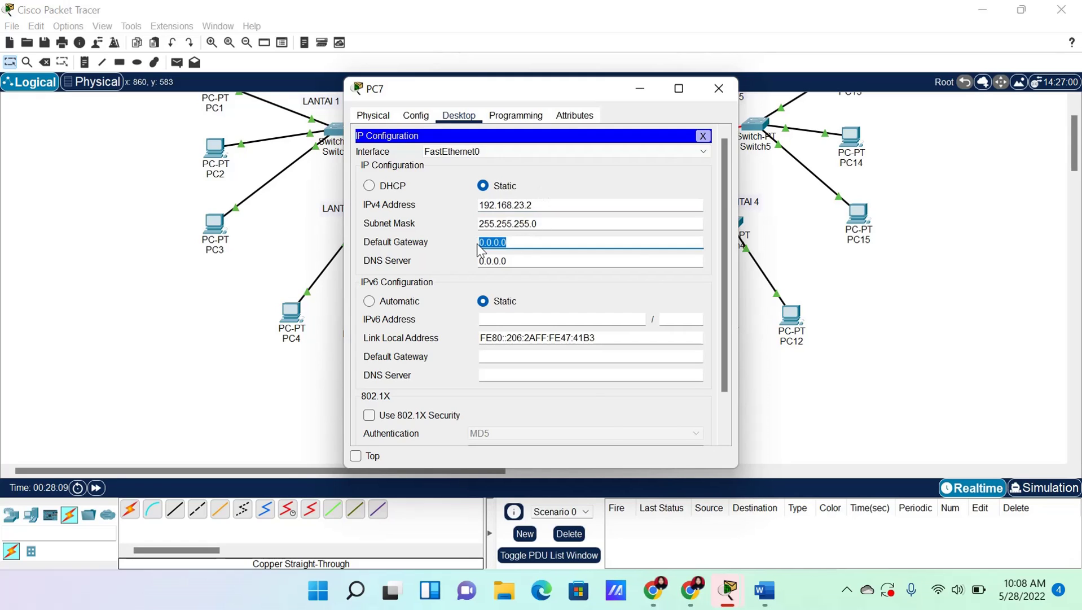
pyautogui.press('BackSpace')
pyautogui.click(563, 182)
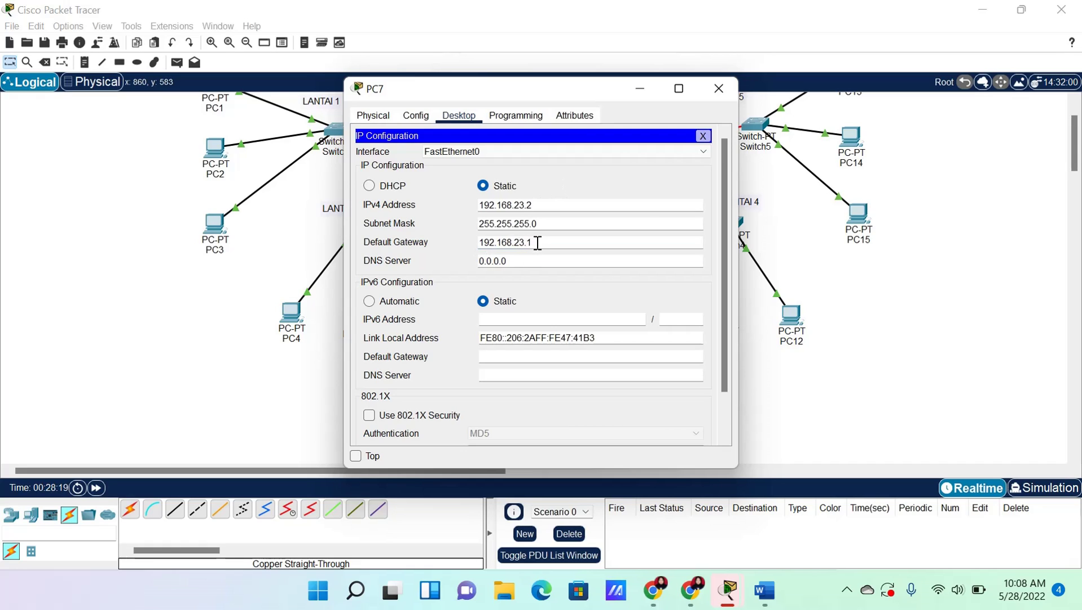
# Copy PC7's IPv4 default gateway address and close its configuration window
pyautogui.moveTo(537, 243); pyautogui.dragTo(472, 248)
pyautogui.rightClick(484, 243)
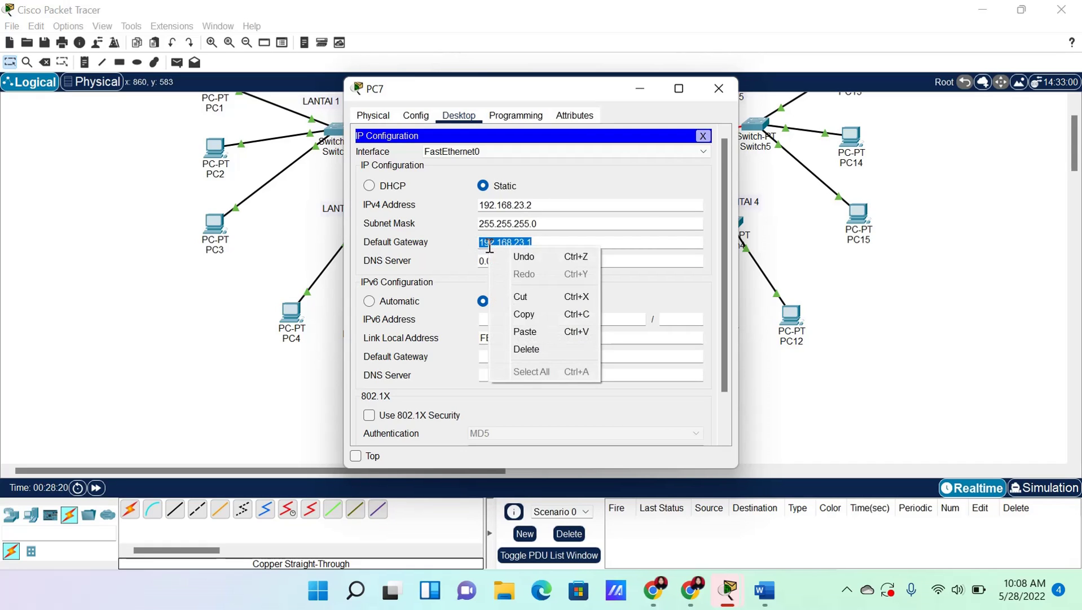
pyautogui.click(534, 309)
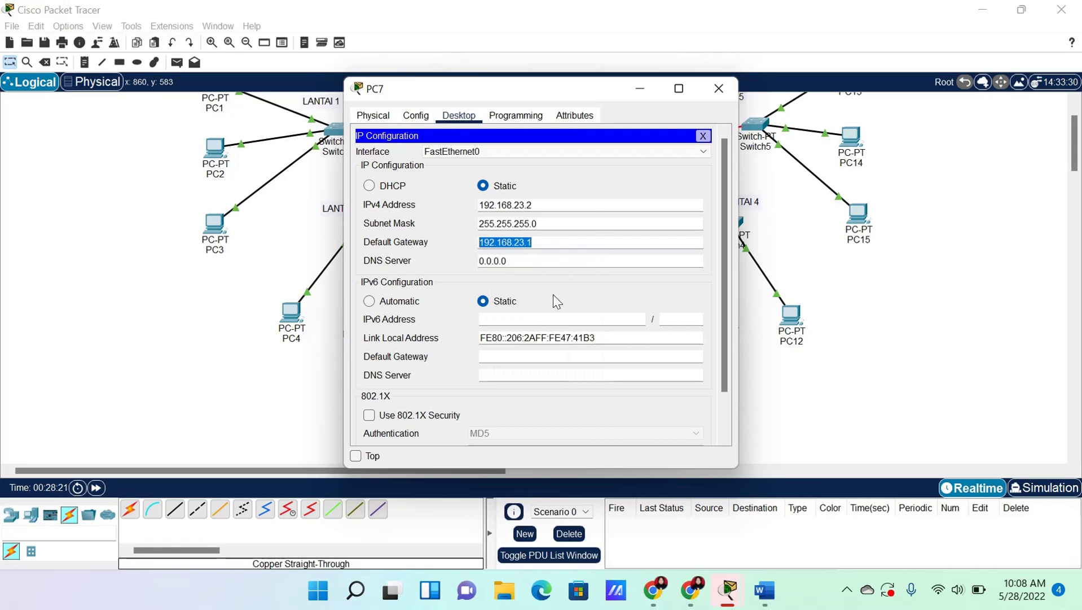
pyautogui.click(719, 89)
# Give PC8 the static IPv4 address 192.168.23.3 with subnet mask 255.255.255.0
pyautogui.click(542, 378)
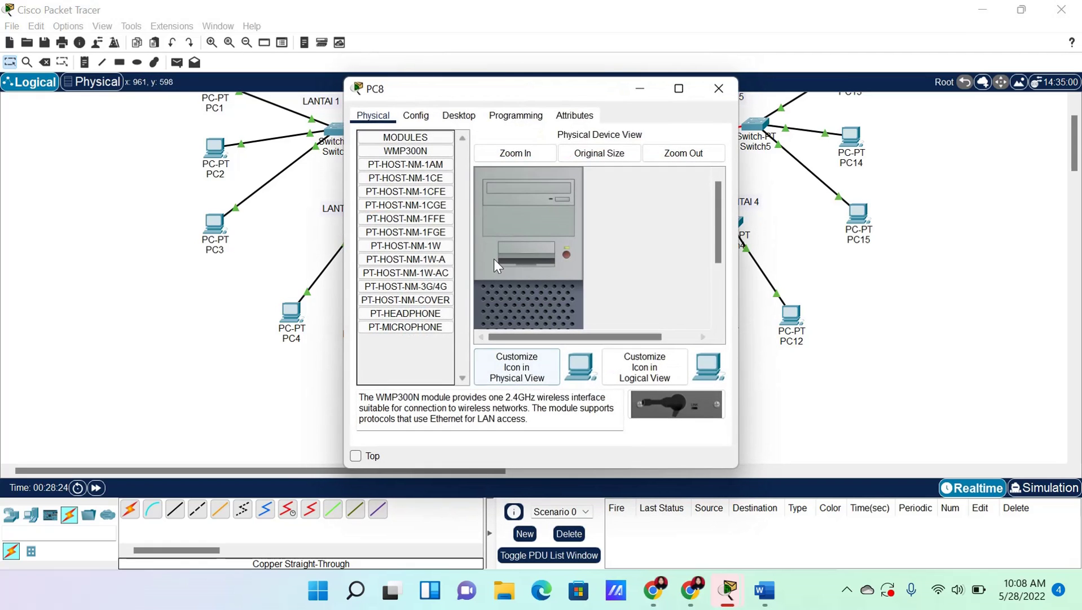
pyautogui.click(459, 115)
pyautogui.click(395, 164)
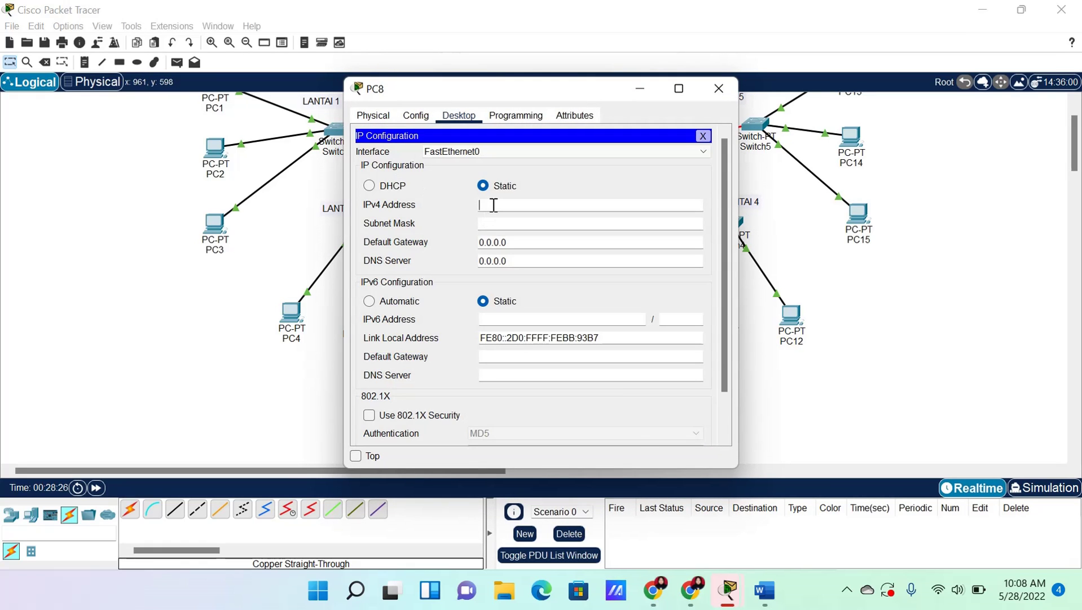
pyautogui.click(493, 205)
pyautogui.write('192.168.23.3')
pyautogui.press('Tab')
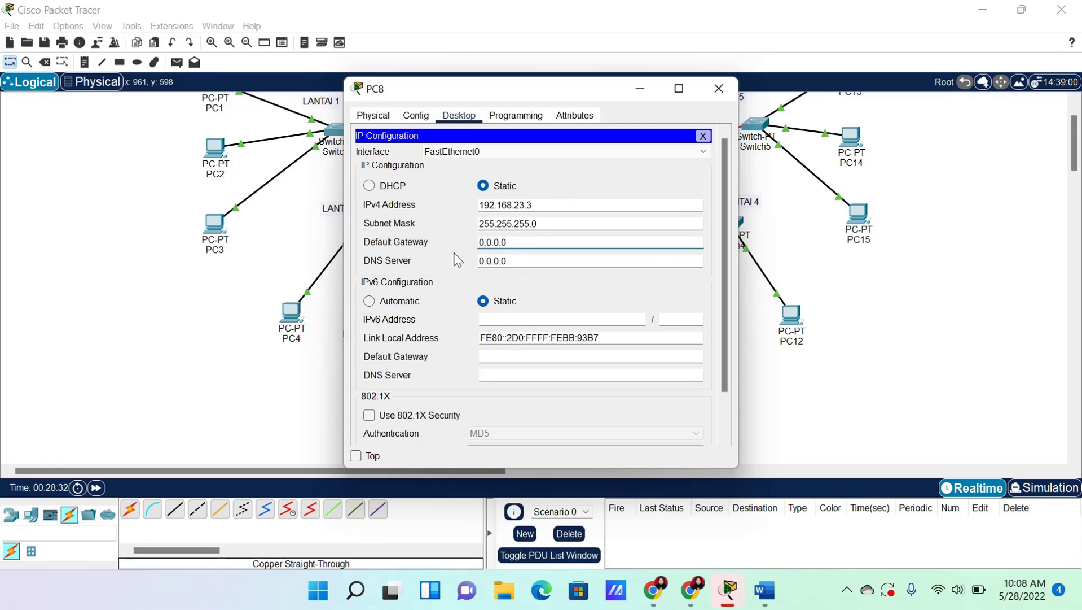
# Replace PC8's default gateway with the copied address 192.168.23.1 and close its window
pyautogui.moveTo(508, 242); pyautogui.dragTo(478, 242)
pyautogui.press('BackSpace')
pyautogui.rightClick(481, 244)
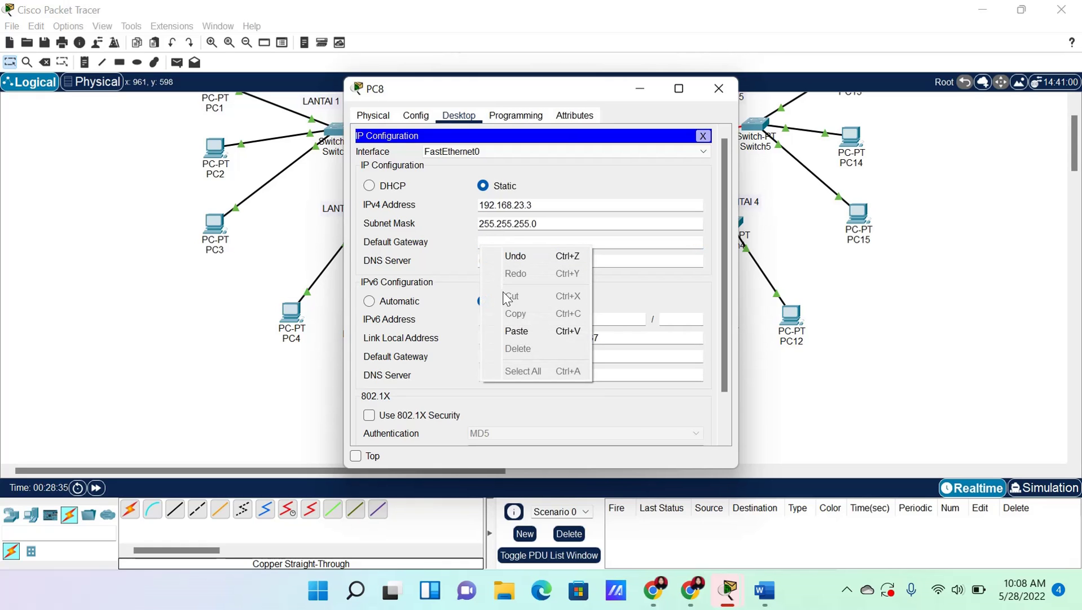
pyautogui.click(517, 335)
pyautogui.click(719, 86)
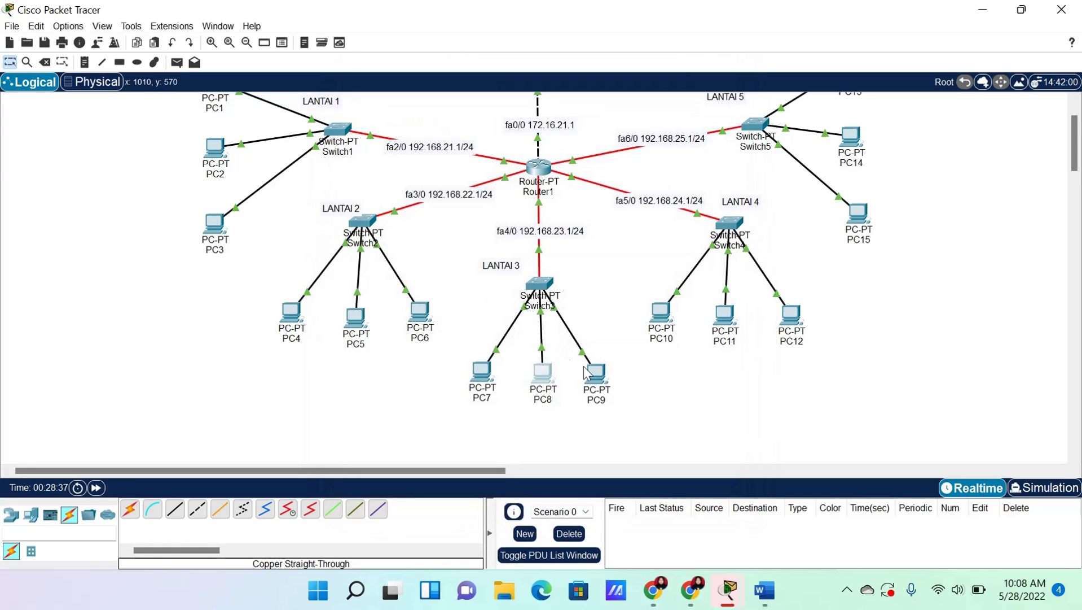
# Give PC9 the static IPv4 address 192.168.23.4 with subnet mask 255.255.255.0
pyautogui.click(599, 376)
pyautogui.click(457, 114)
pyautogui.click(395, 172)
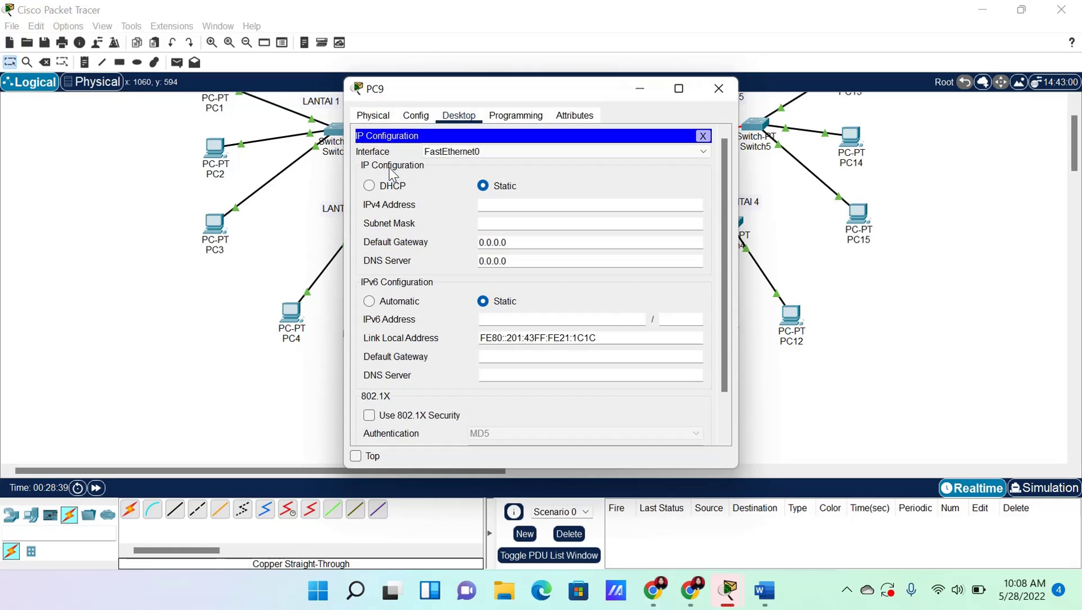
pyautogui.click(497, 209)
pyautogui.write('192.168')
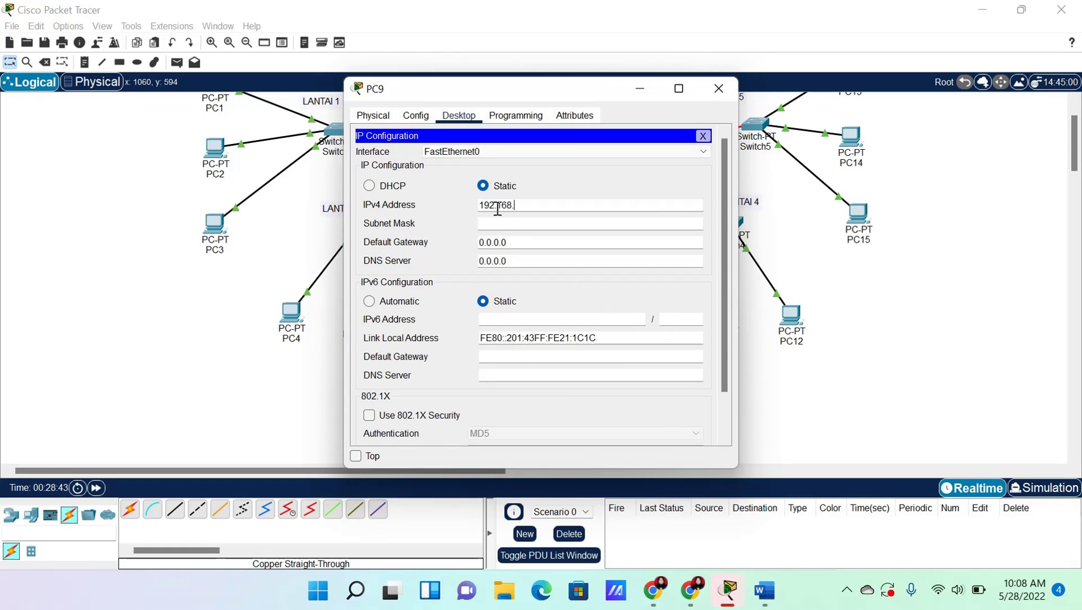
pyautogui.write('.23.4')
pyautogui.press('Tab')
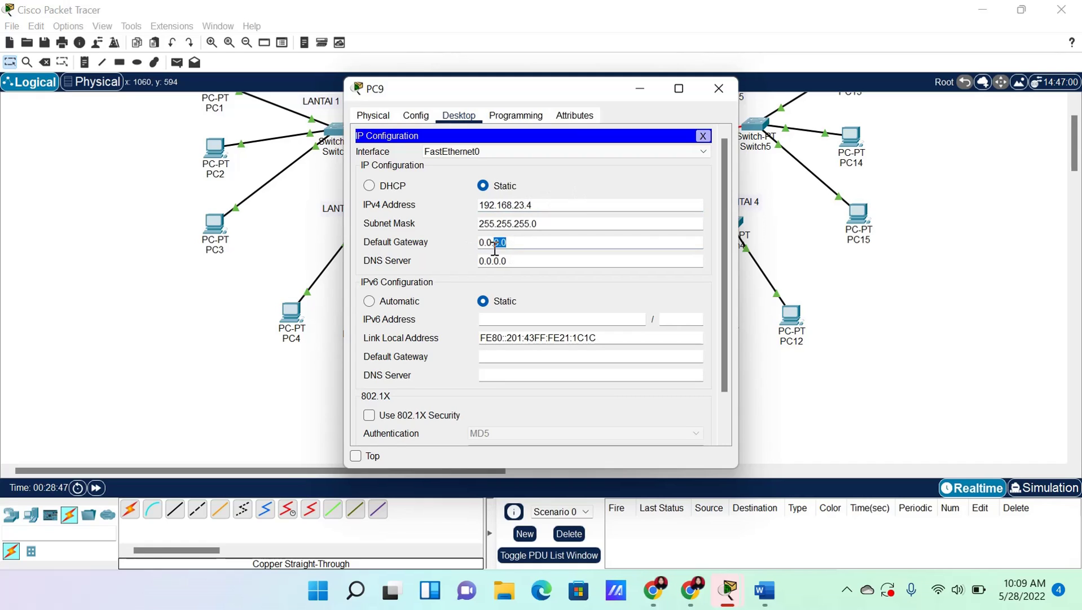
# Replace PC9's default gateway with the copied address 192.168.23.1
pyautogui.moveTo(514, 243); pyautogui.dragTo(478, 247)
pyautogui.press('BackSpace')
pyautogui.rightClick(500, 243)
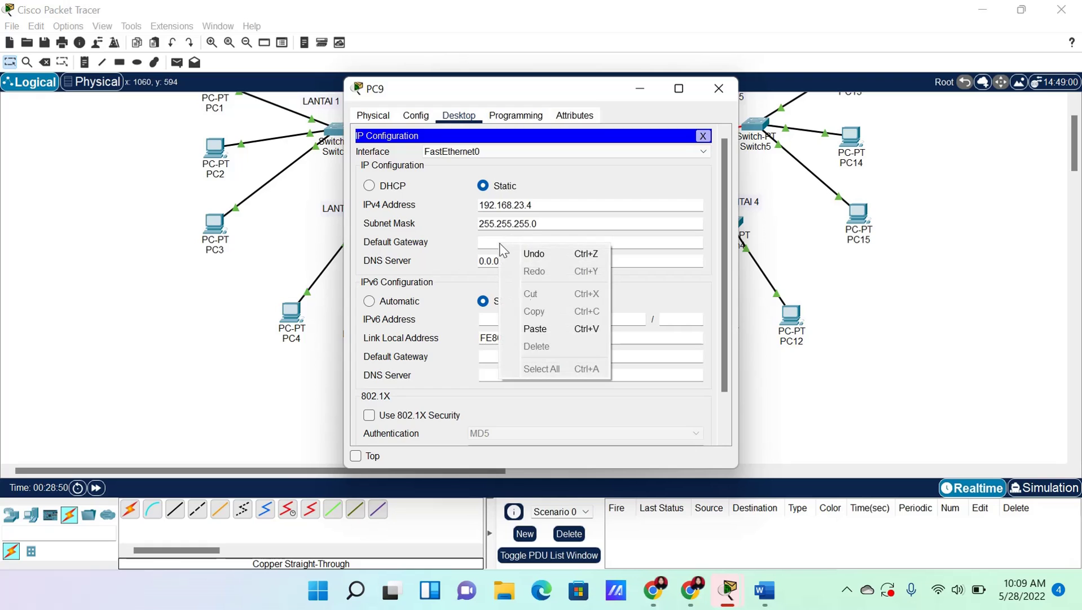
pyautogui.click(532, 324)
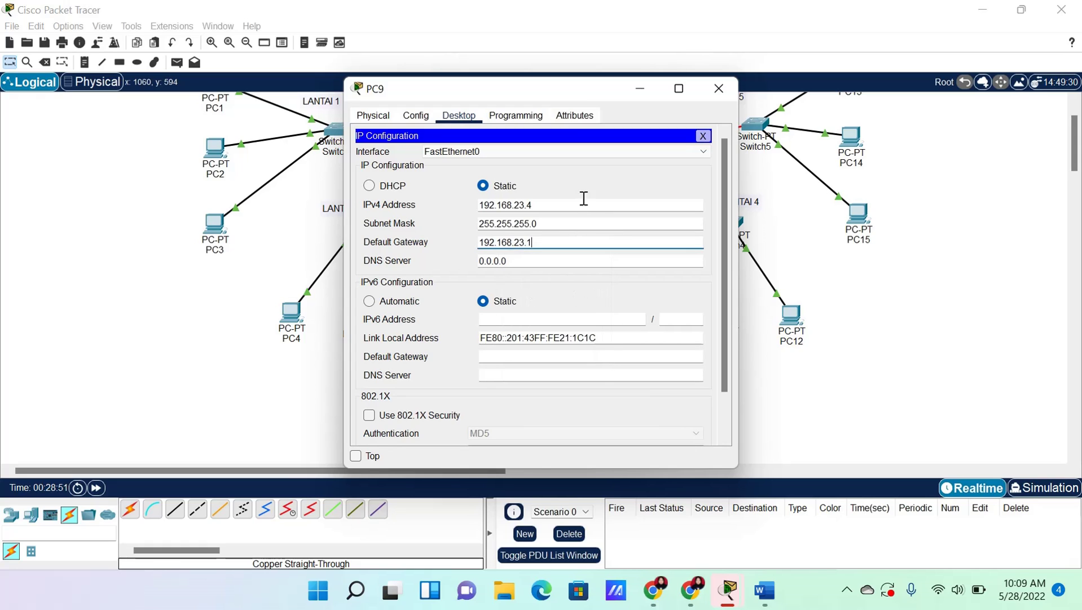
# Close PC9's window and give PC10 the static IPv4 address 192.168.24.2 with subnet mask 255.255.255.0
pyautogui.click(707, 90)
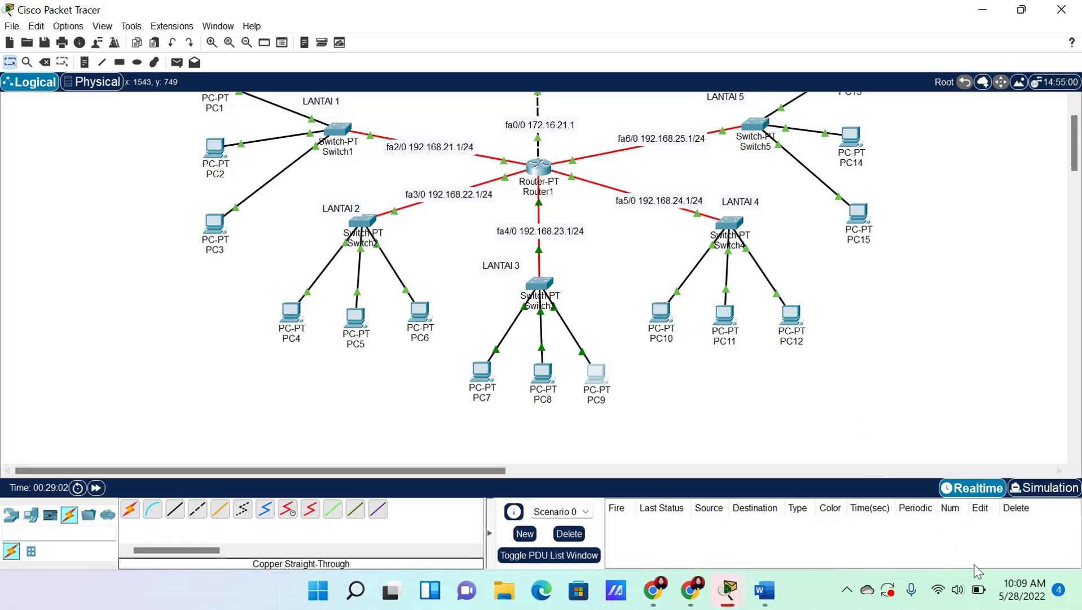
pyautogui.moveTo(669, 315)
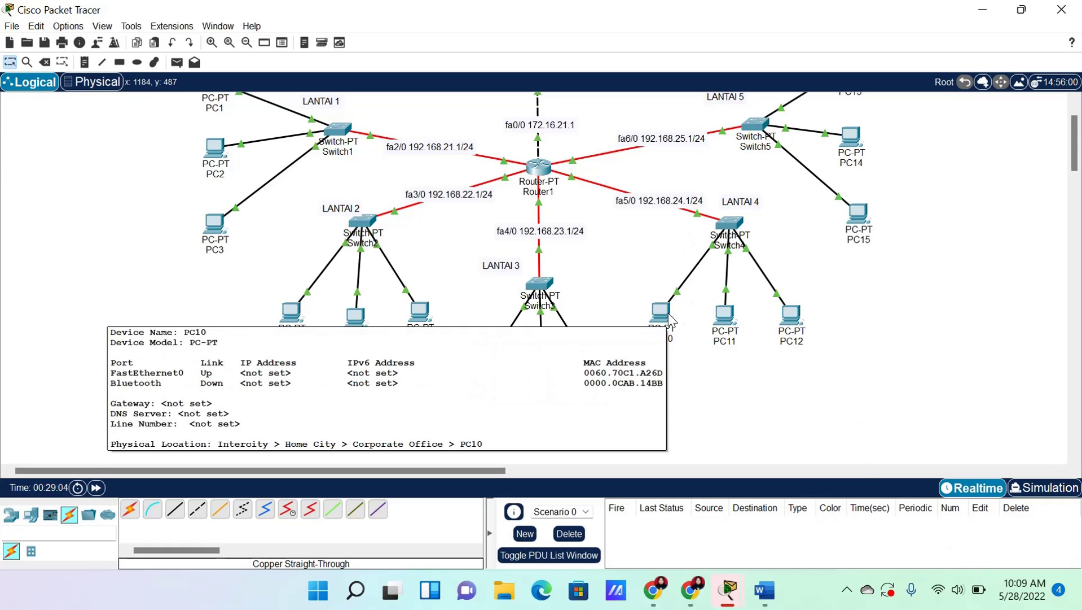
pyautogui.click(663, 313)
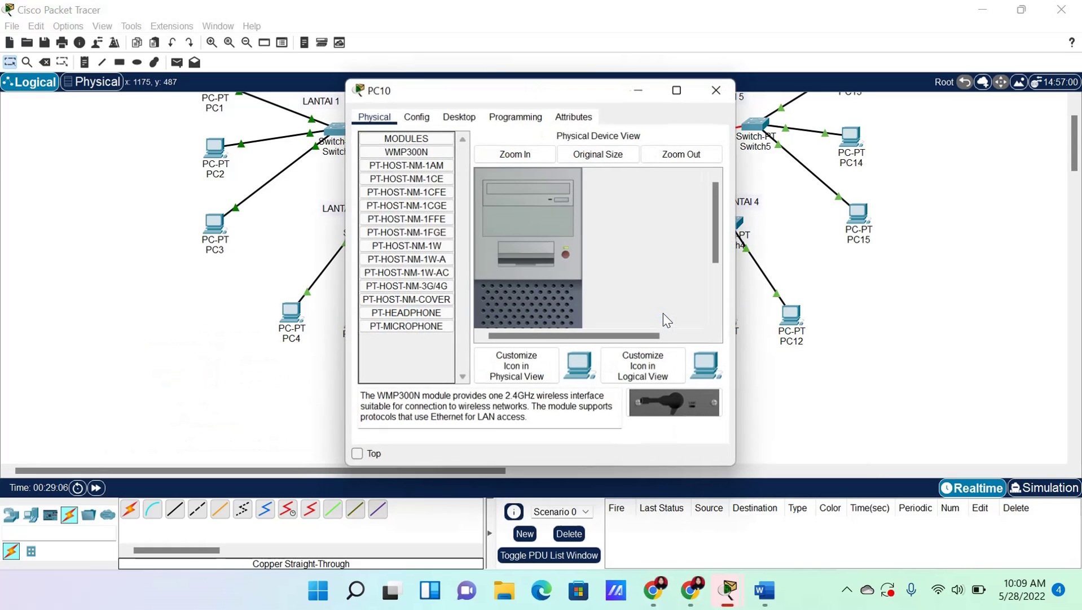
pyautogui.click(470, 120)
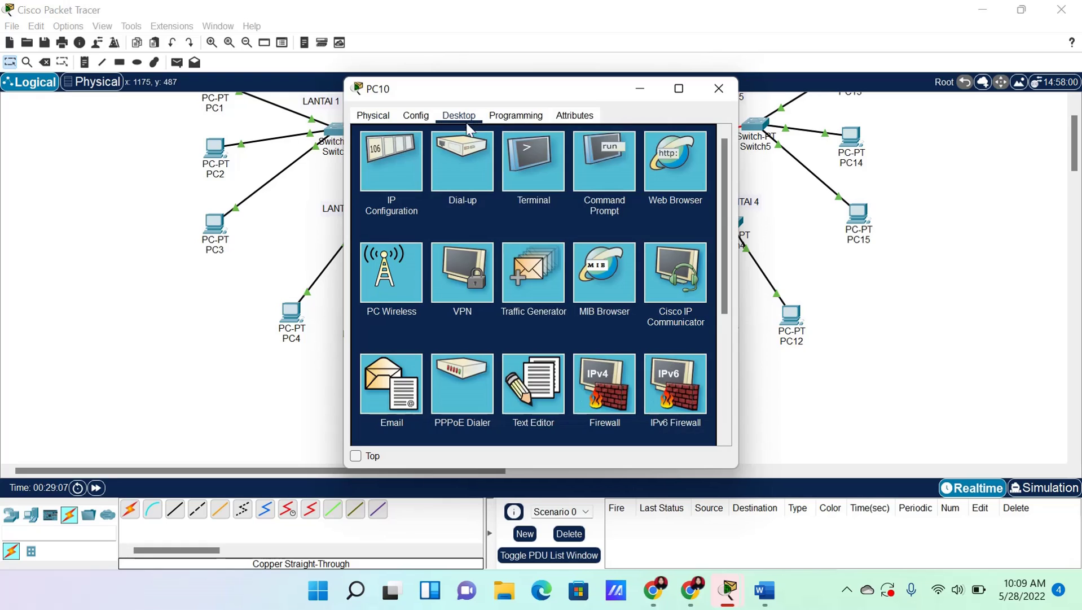
pyautogui.click(398, 162)
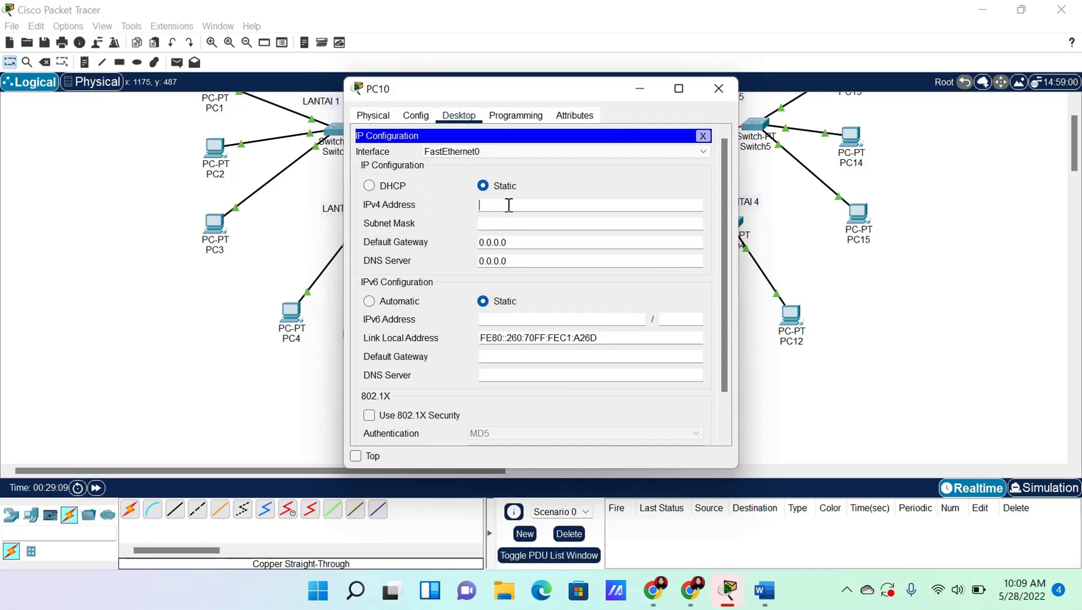
pyautogui.write('192.168')
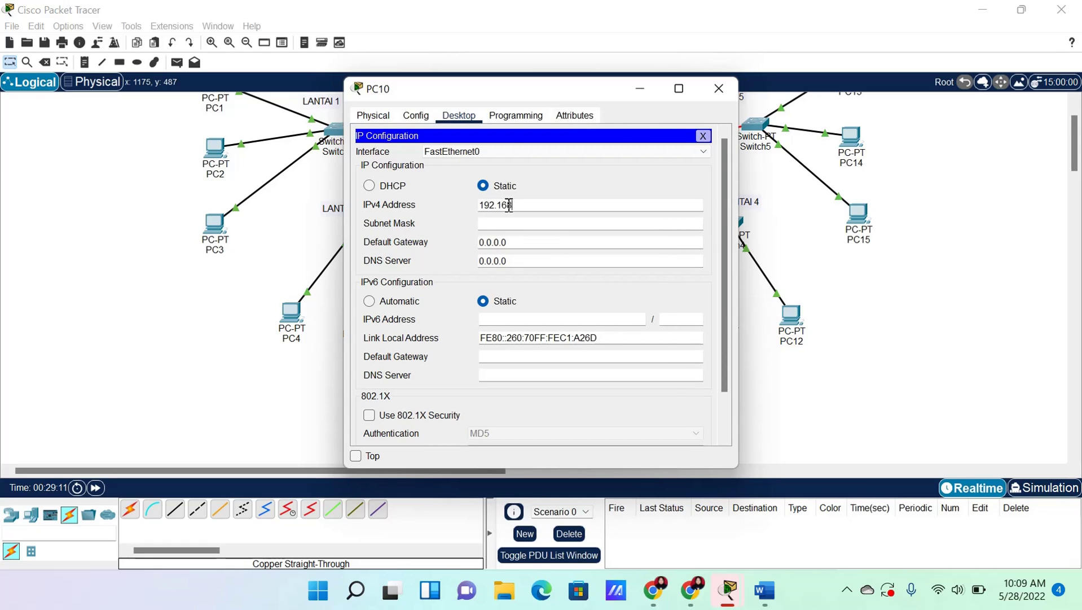
pyautogui.write('.')
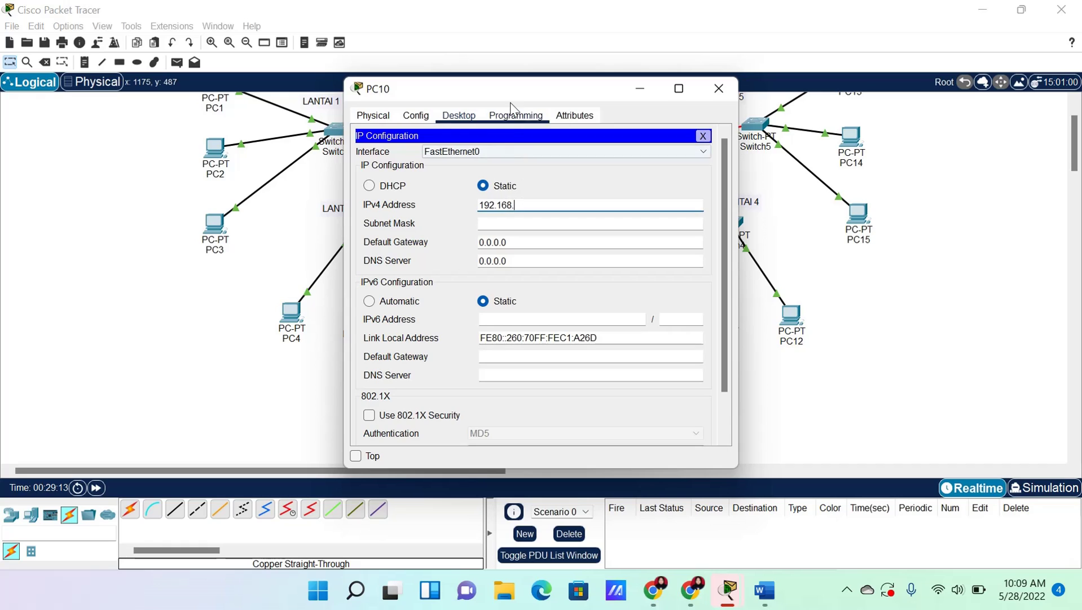
pyautogui.moveTo(515, 92); pyautogui.dragTo(363, 100)
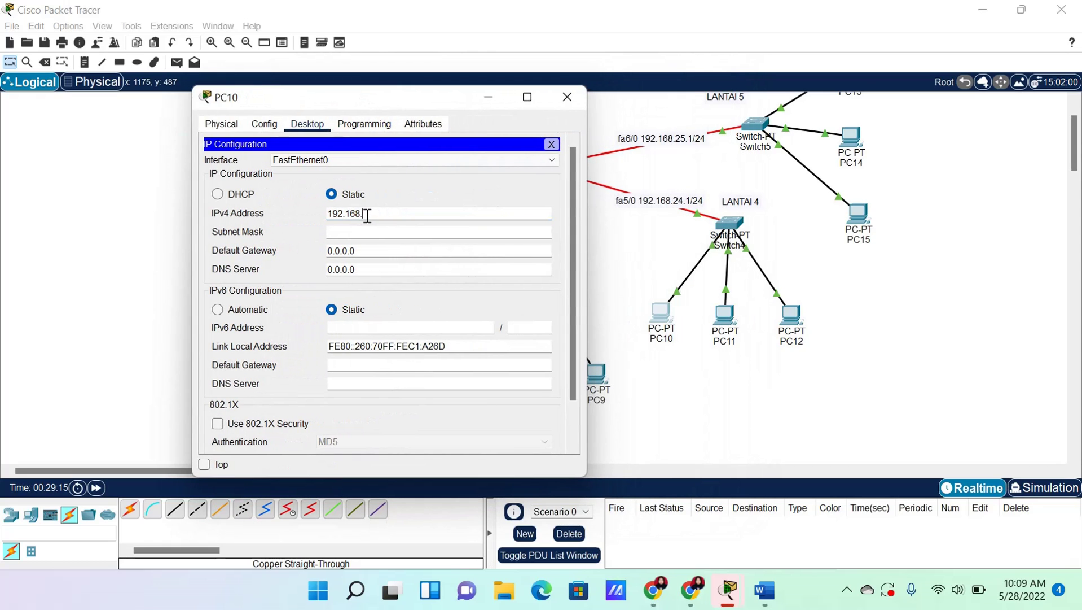
pyautogui.write('24.2')
pyautogui.press('Tab')
# Set PC10's default gateway to 192.168.24.1, copy that address and close PC10's window
pyautogui.moveTo(367, 250); pyautogui.dragTo(324, 250)
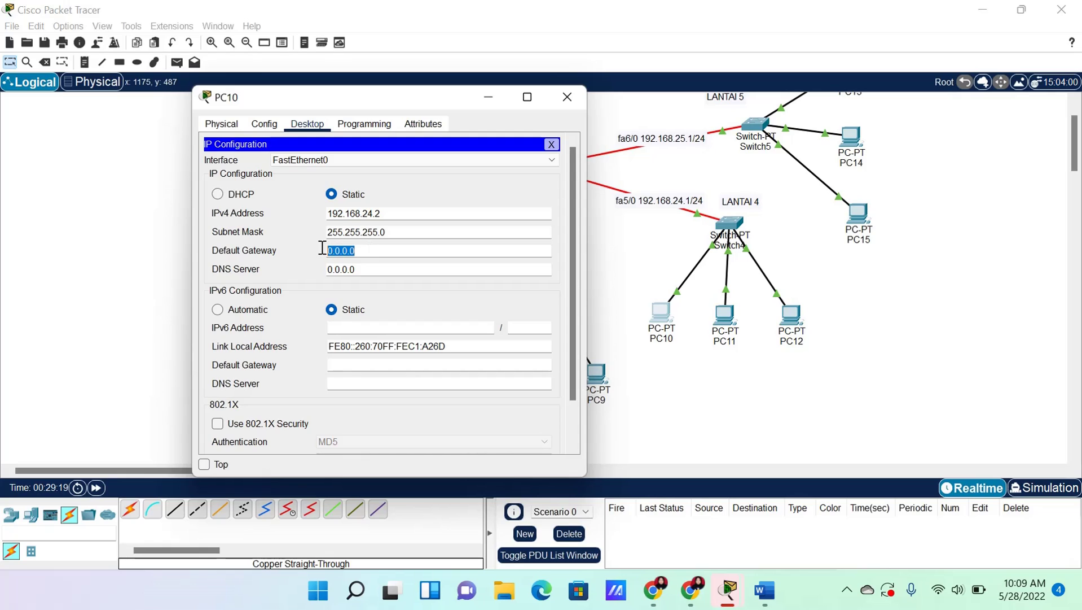
pyautogui.write('192.168.24.1')
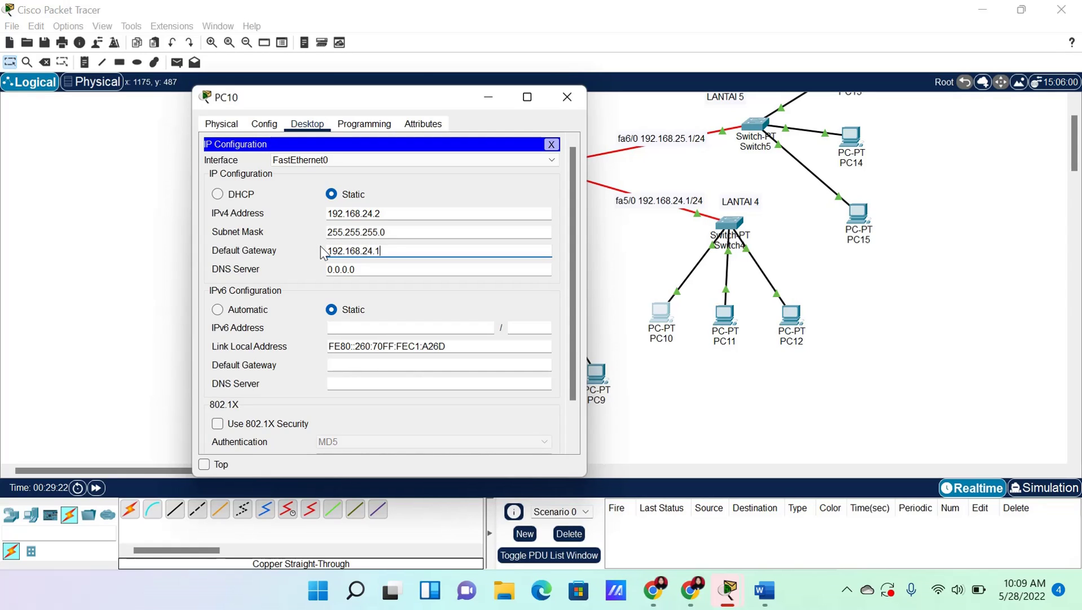
pyautogui.moveTo(394, 250); pyautogui.dragTo(324, 250)
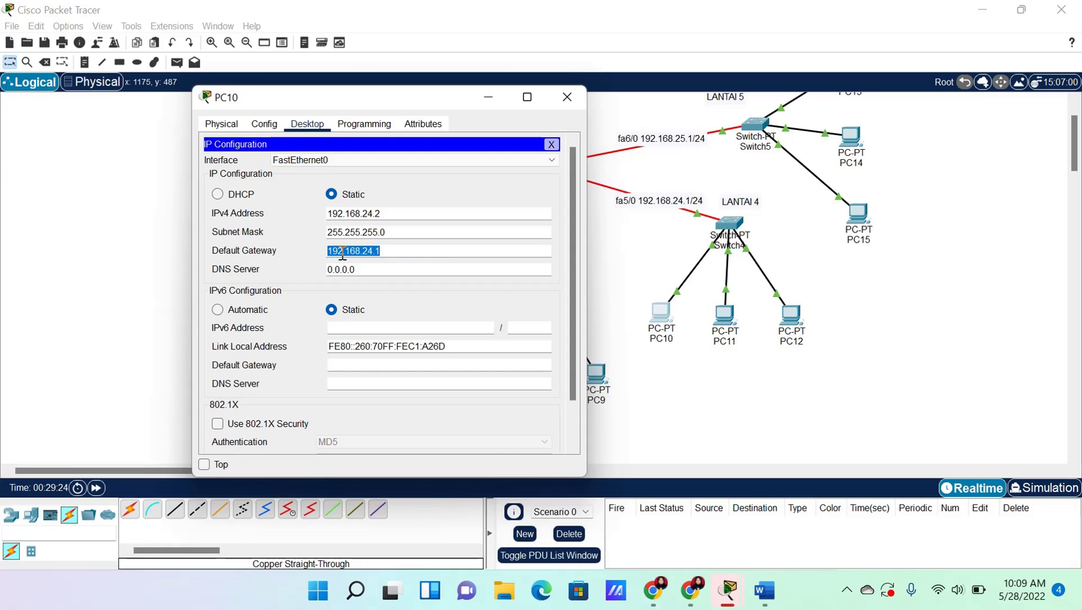
pyautogui.rightClick(342, 254)
pyautogui.click(388, 321)
pyautogui.click(561, 99)
# Give PC11 the static IPv4 address 192.168.24.3 with subnet mask 255.255.255.0
pyautogui.click(722, 326)
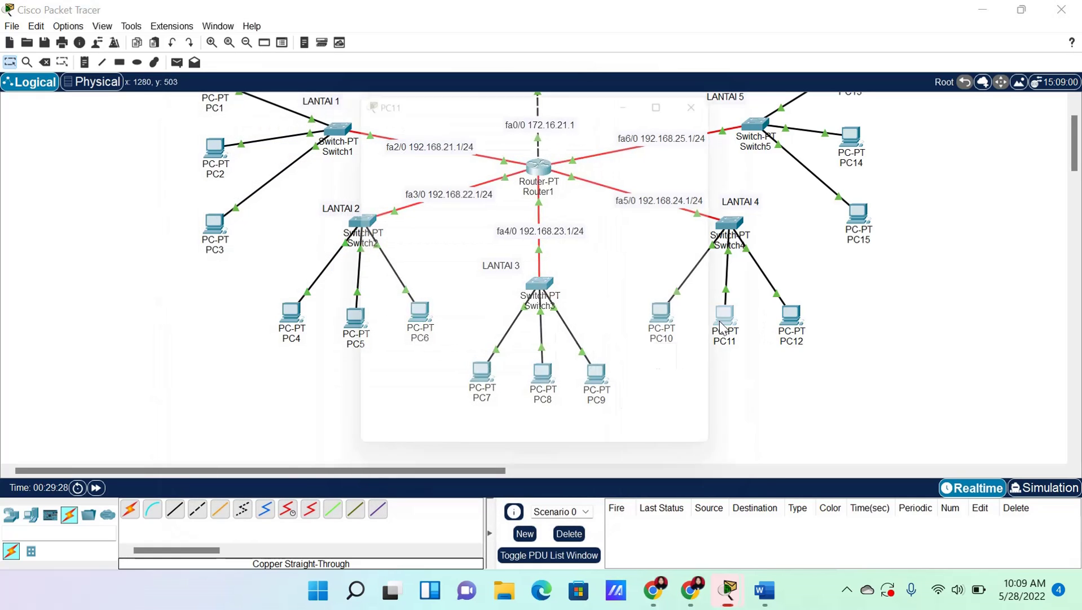
pyautogui.click(459, 115)
pyautogui.click(398, 169)
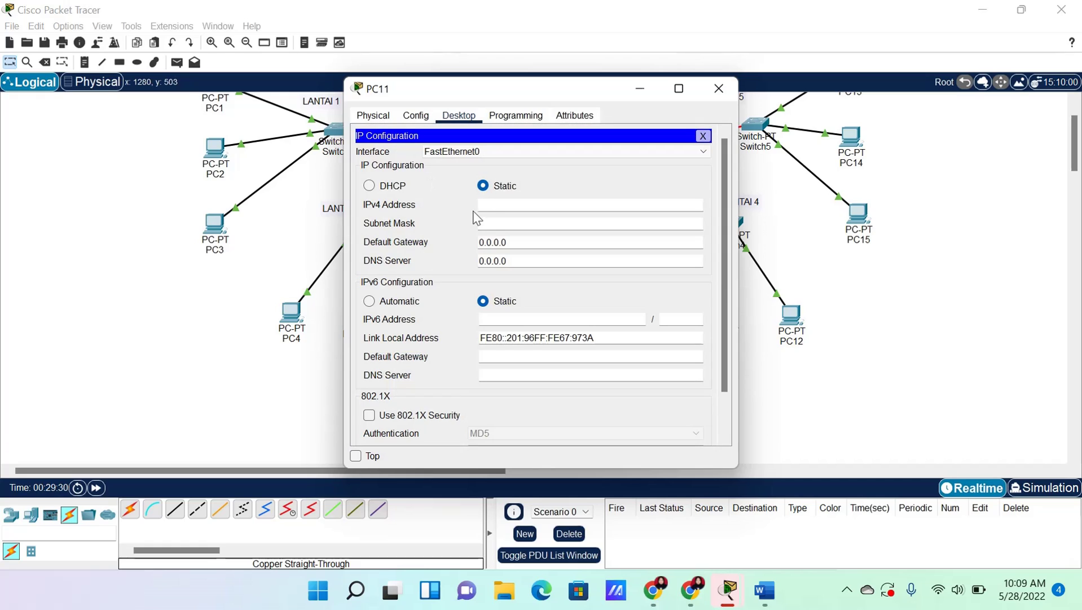
pyautogui.click(484, 205)
pyautogui.write('192.1')
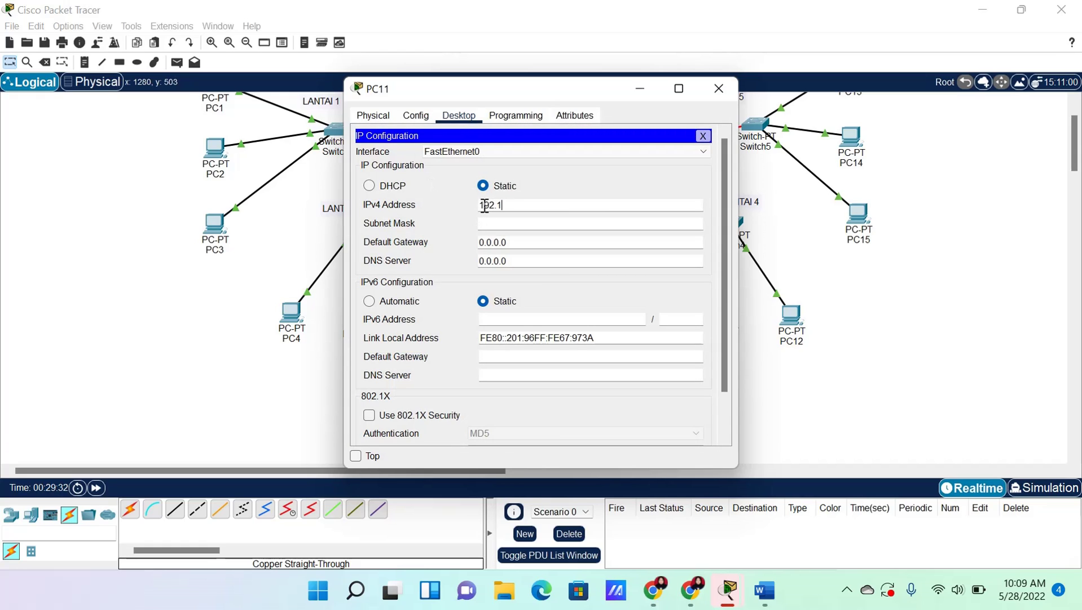
pyautogui.write('68.2')
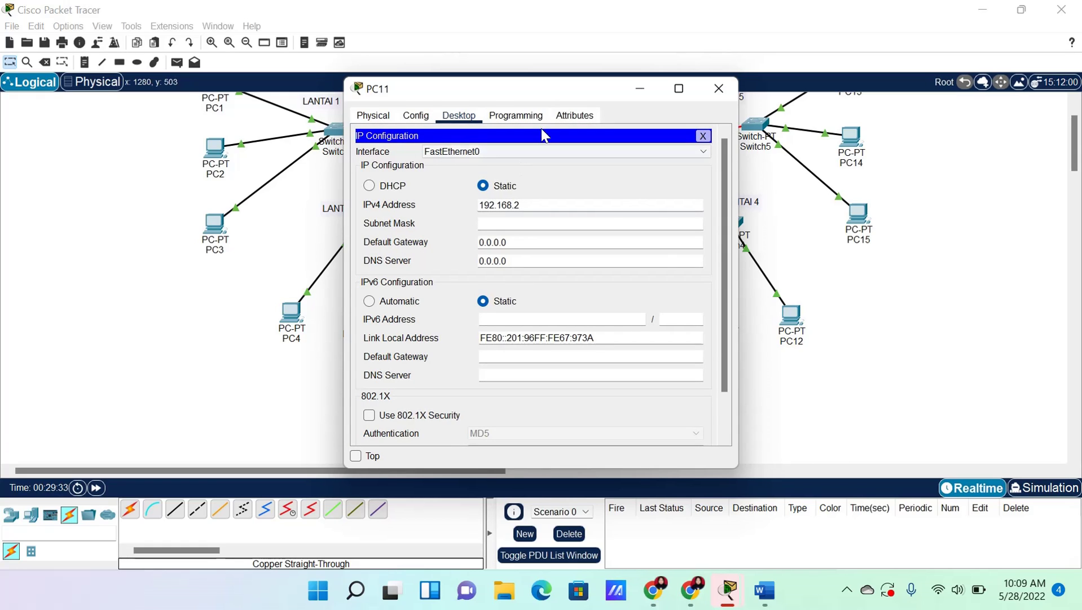
pyautogui.moveTo(539, 89); pyautogui.dragTo(383, 113)
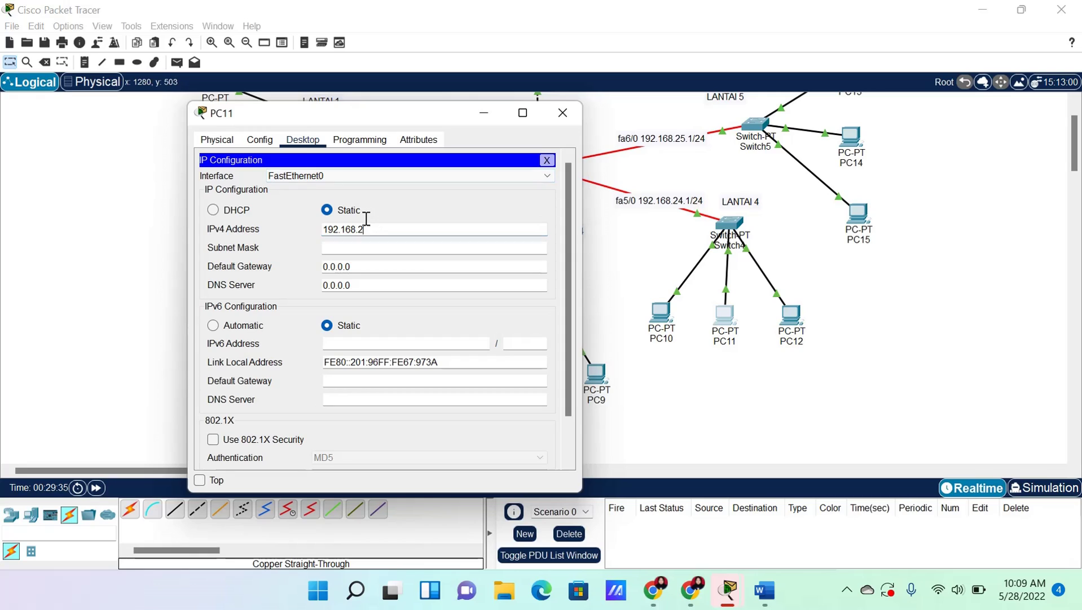
pyautogui.write('4.3')
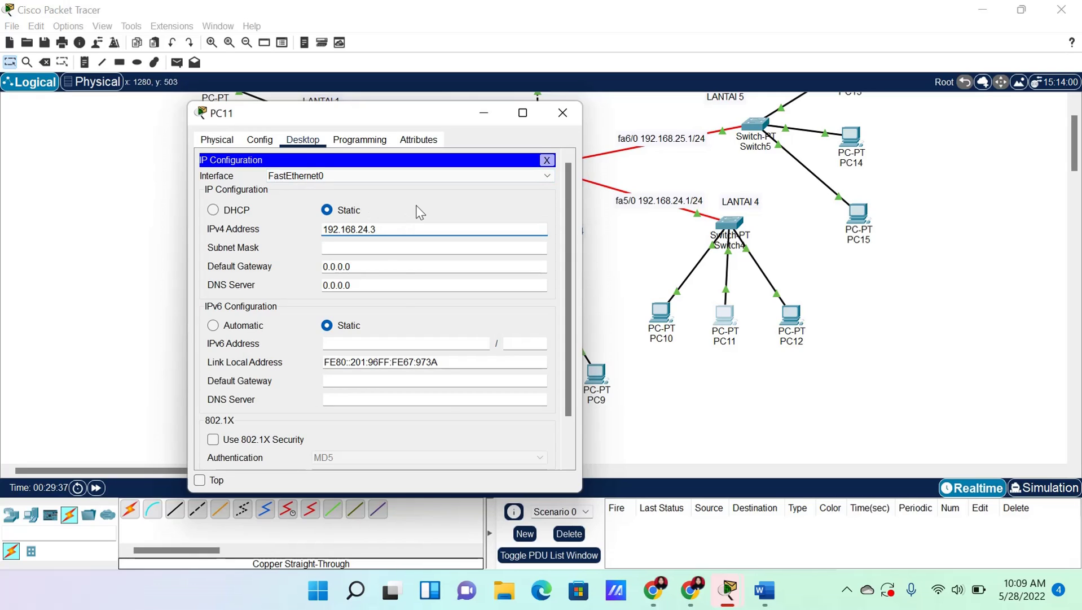
pyautogui.press('Tab')
# Replace PC11's default gateway with the copied address 192.168.24.1 and close its window
pyautogui.press('Tab')
pyautogui.press('BackSpace')
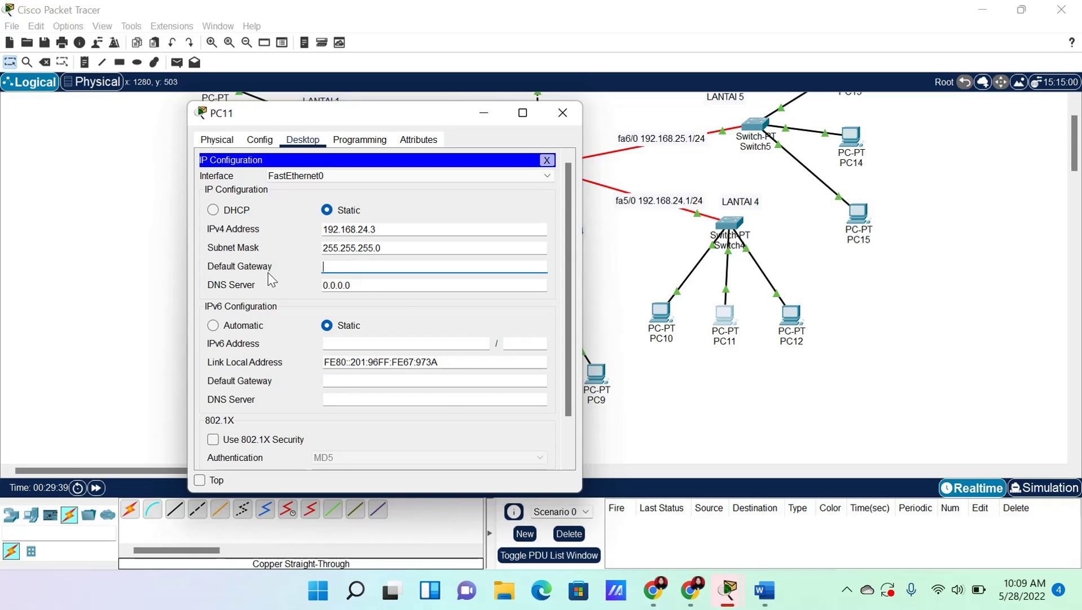
pyautogui.rightClick(331, 274)
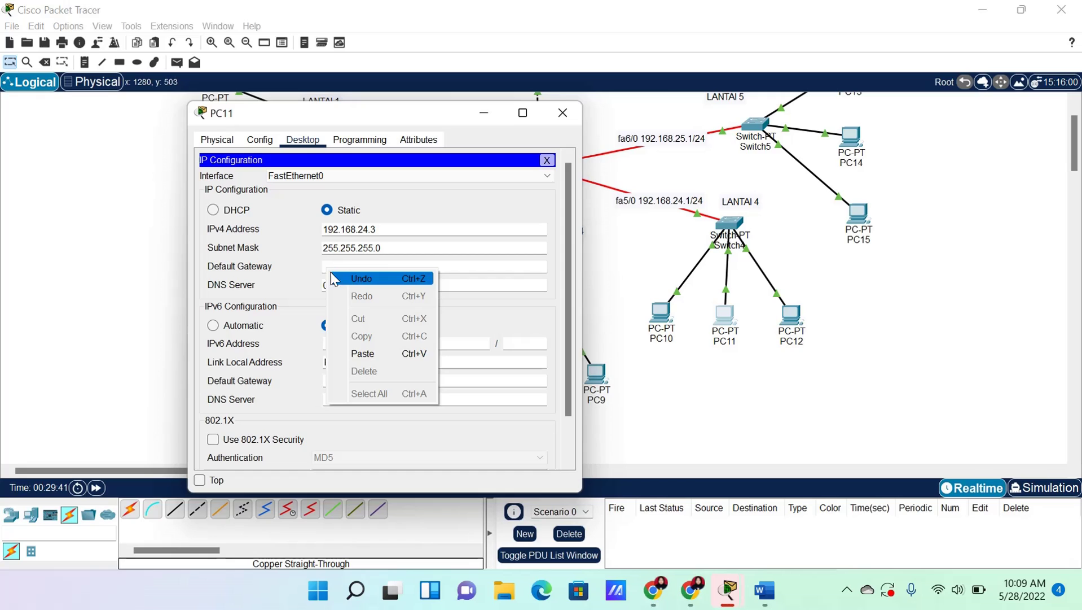
pyautogui.click(359, 354)
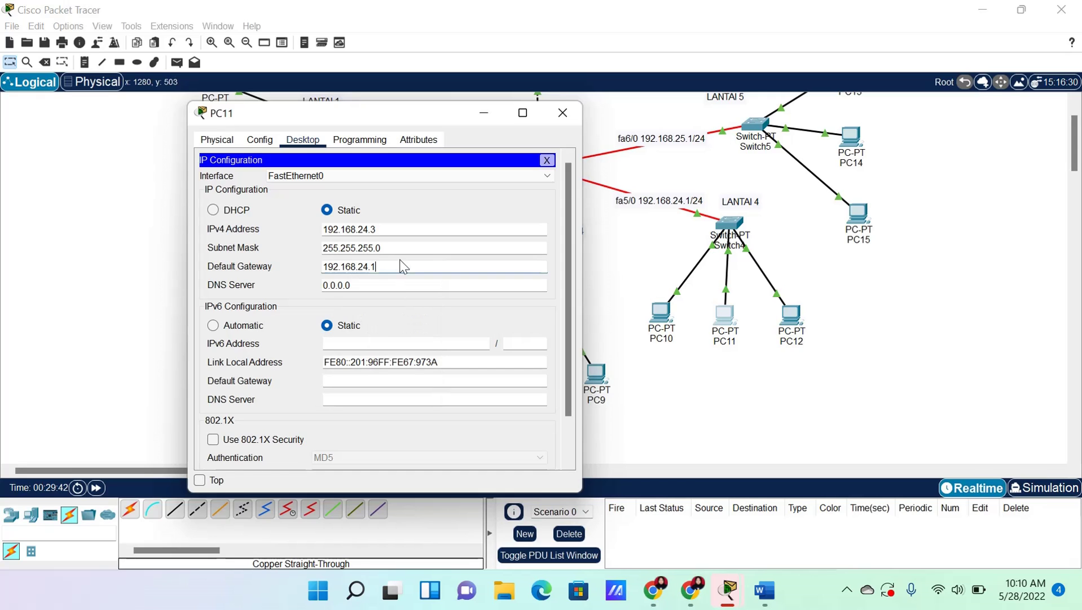
pyautogui.click(562, 113)
# Give PC12 the static IPv4 address 192.168.24.4 with subnet mask 255.255.255.0
pyautogui.click(789, 316)
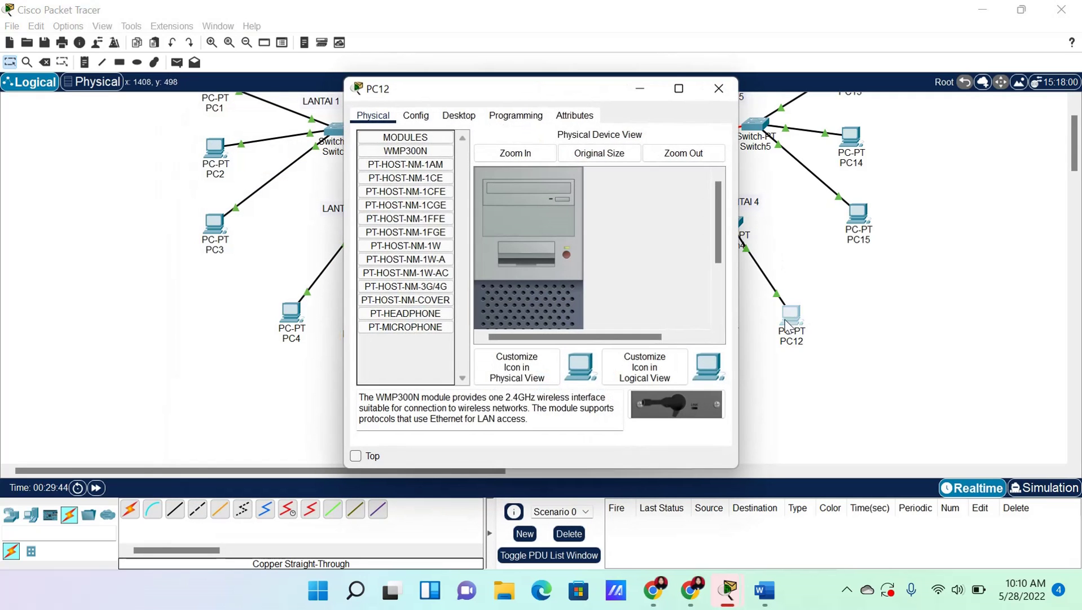
pyautogui.click(459, 117)
pyautogui.click(427, 155)
pyautogui.click(497, 206)
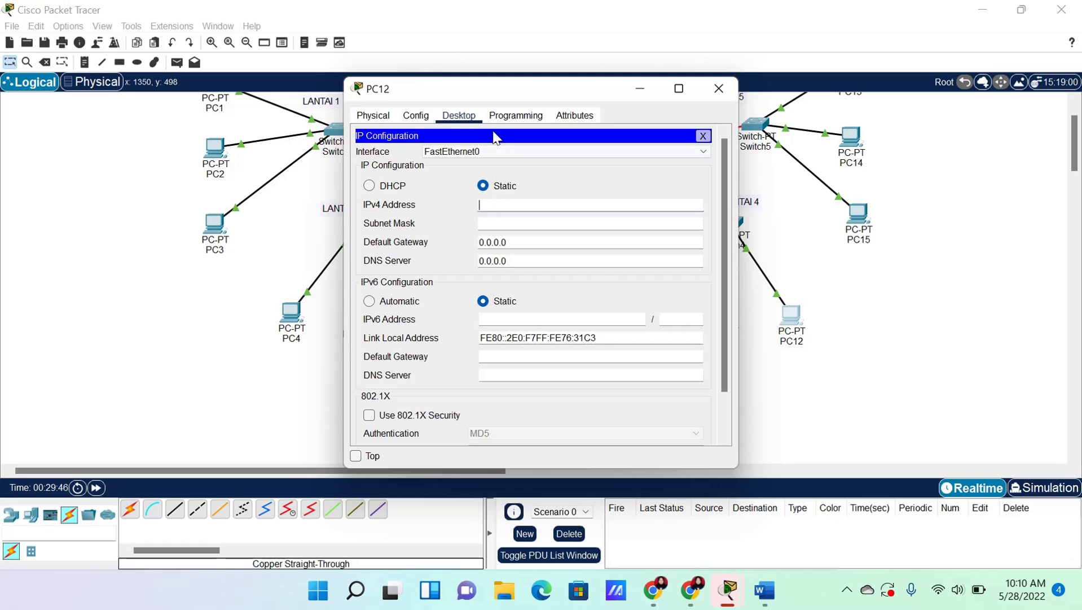
pyautogui.moveTo(496, 95); pyautogui.dragTo(353, 124)
pyautogui.write('19')
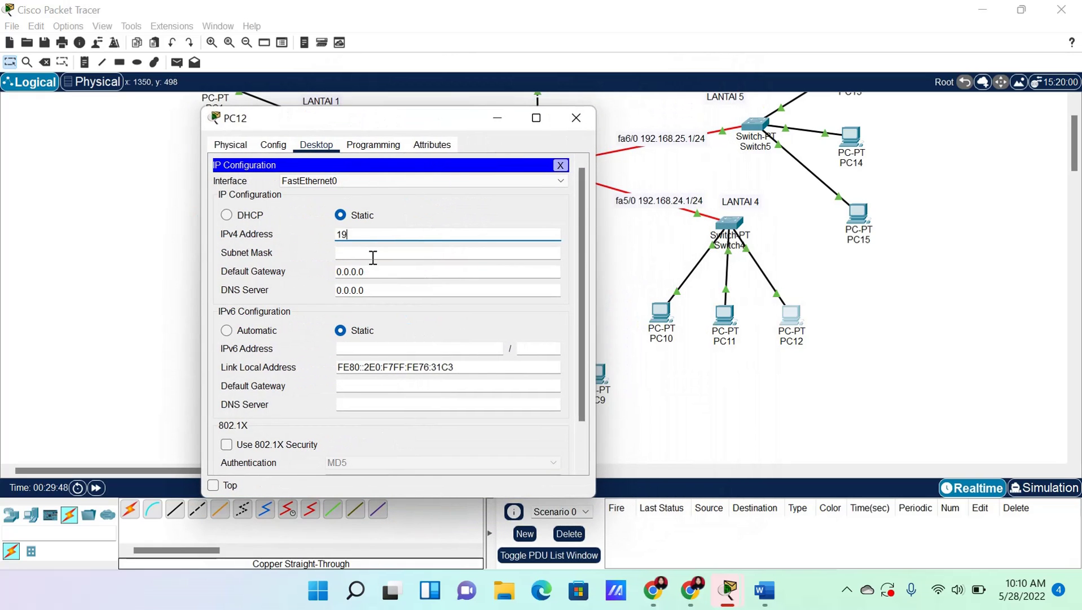
pyautogui.write('2.168.24.4')
pyautogui.click(404, 253)
# Replace PC12's default gateway with the copied address 192.168.24.1 and close its window
pyautogui.click(384, 272)
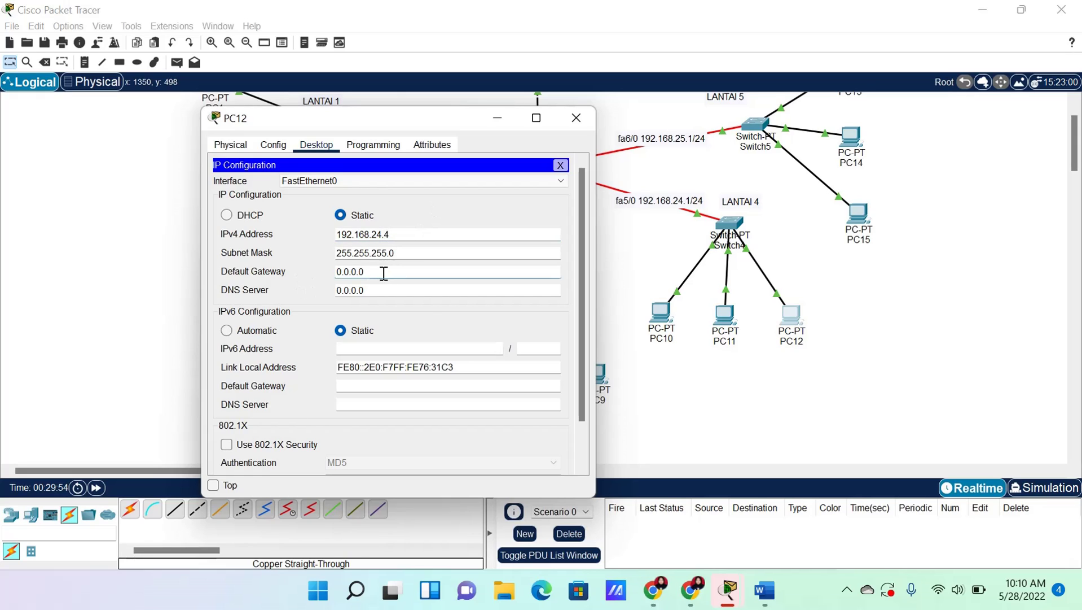
pyautogui.moveTo(384, 273); pyautogui.dragTo(337, 272)
pyautogui.press('BackSpace')
pyautogui.rightClick(357, 276)
pyautogui.click(370, 358)
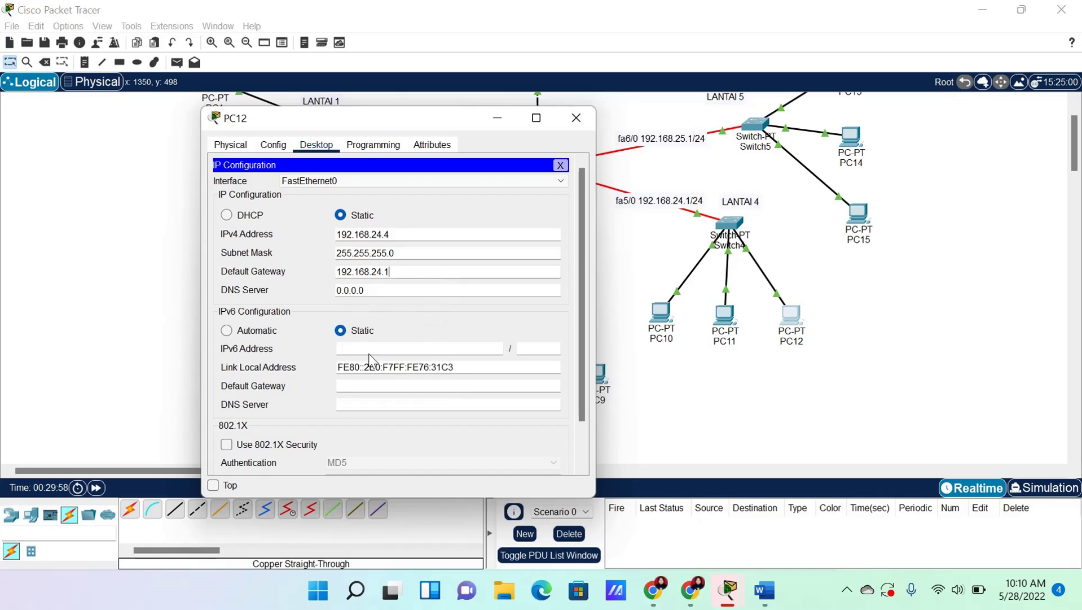
pyautogui.click(576, 117)
# Give PC13 on LANTAI 5 the static IPv4 address 192.168.25.2 with subnet mask 255.255.255.0
pyautogui.scroll(1, 847, 214)
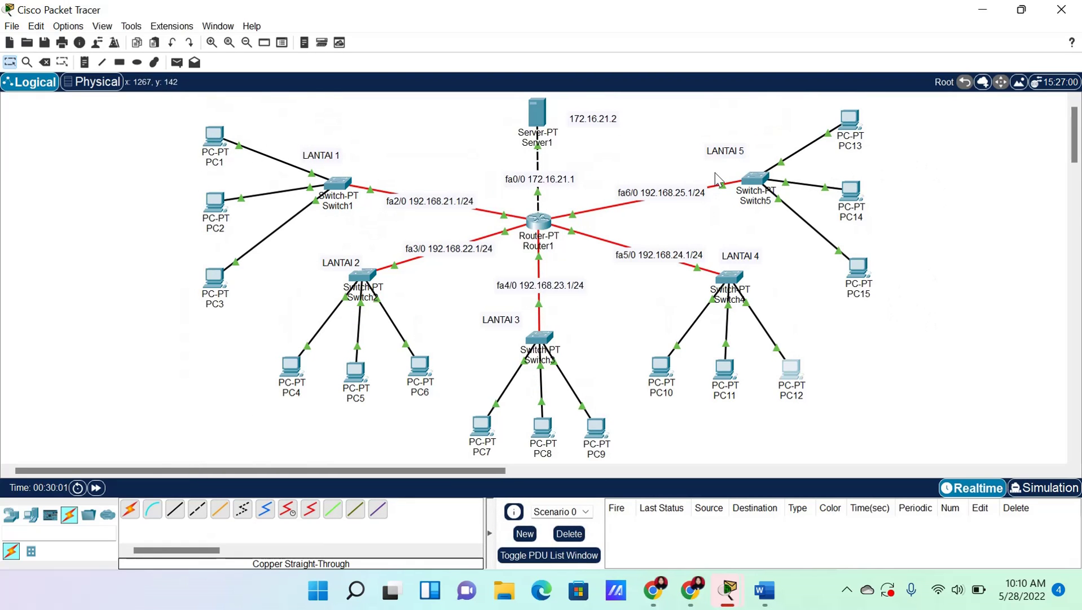
pyautogui.click(852, 130)
pyautogui.moveTo(557, 89); pyautogui.dragTo(398, 92)
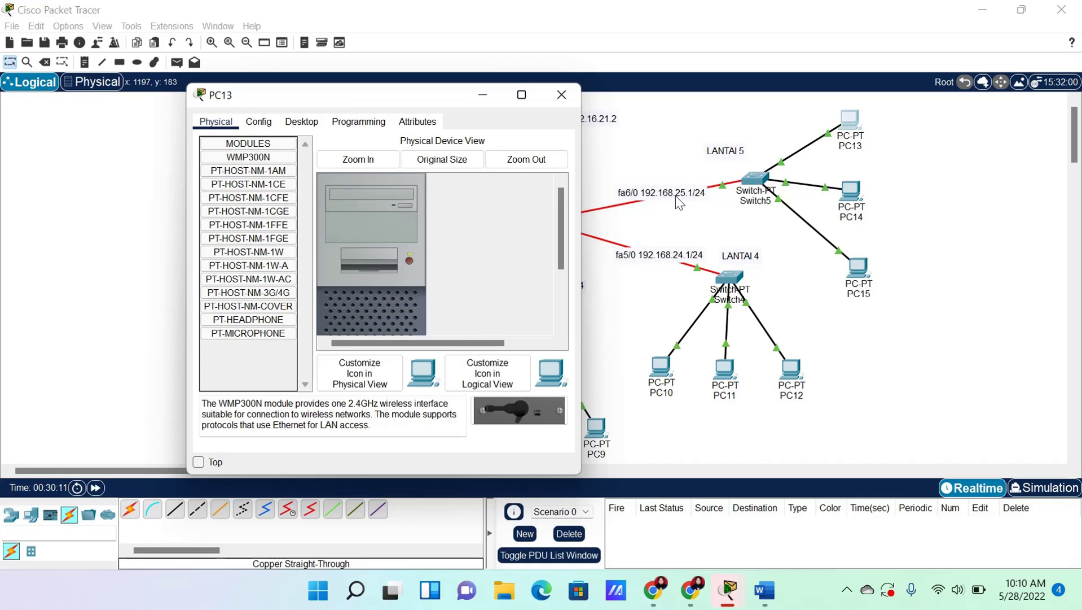
pyautogui.click(301, 121)
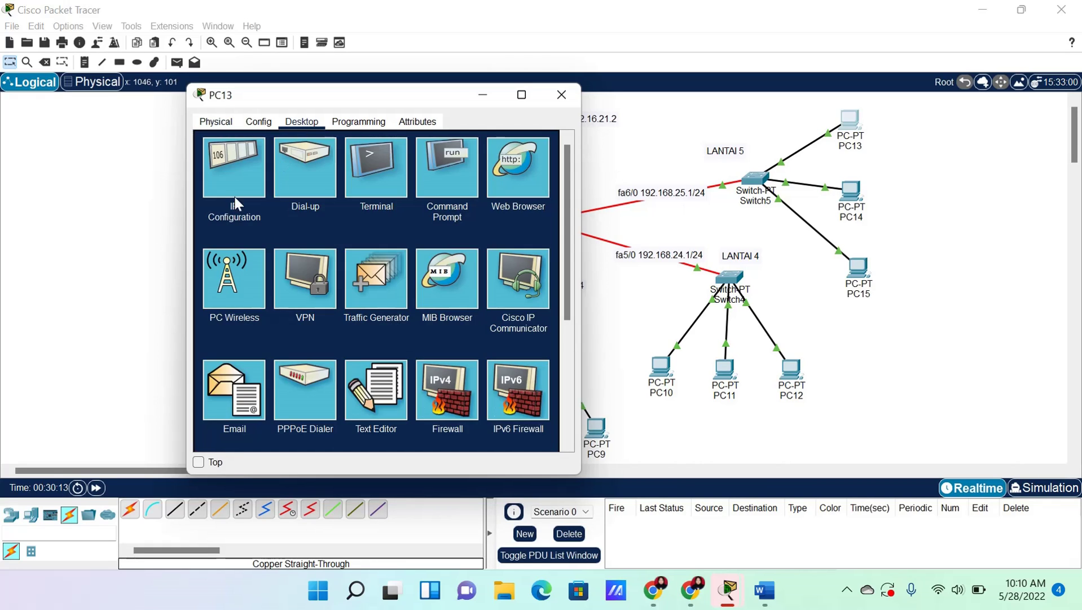
pyautogui.click(231, 188)
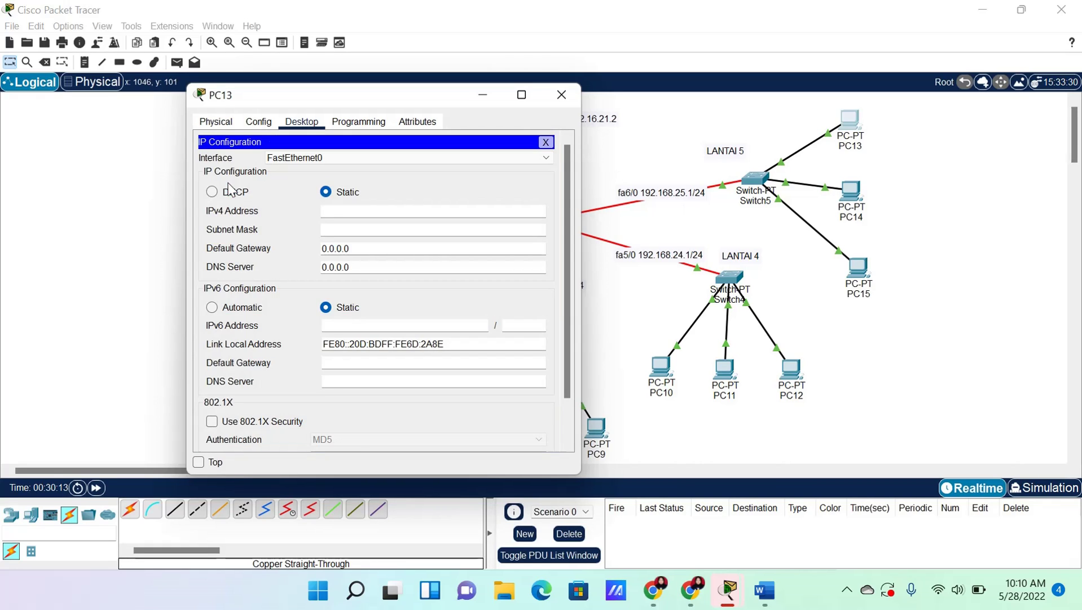
pyautogui.click(341, 214)
pyautogui.write('192.168.')
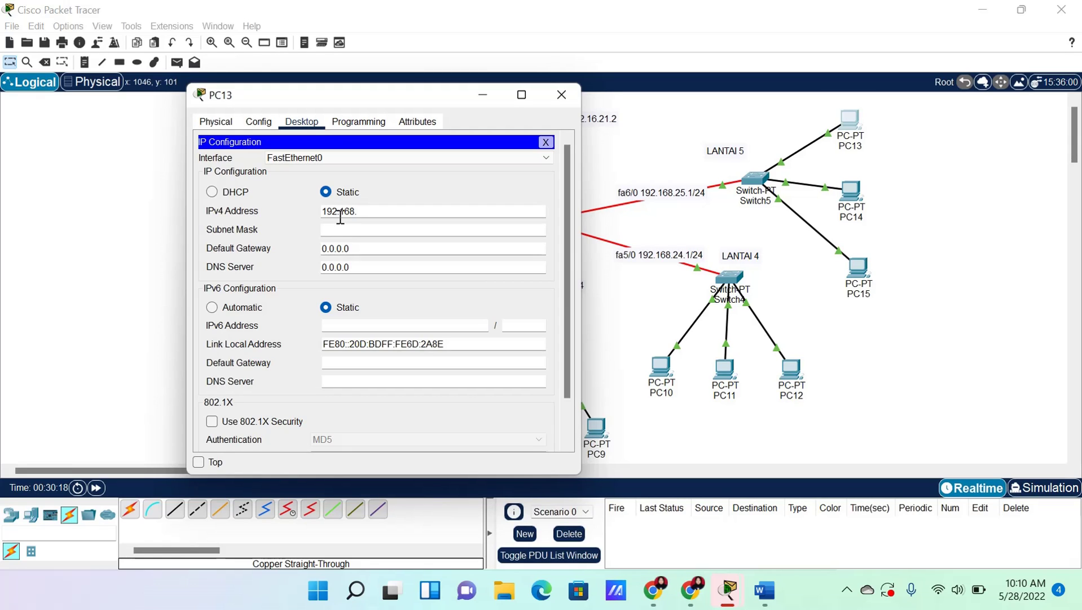
pyautogui.write('25.2')
pyautogui.press('Tab')
# Set PC13's default gateway to 192.168.25.1, copy that address and close PC13's window
pyautogui.moveTo(360, 250); pyautogui.dragTo(321, 250)
pyautogui.press('BackSpace')
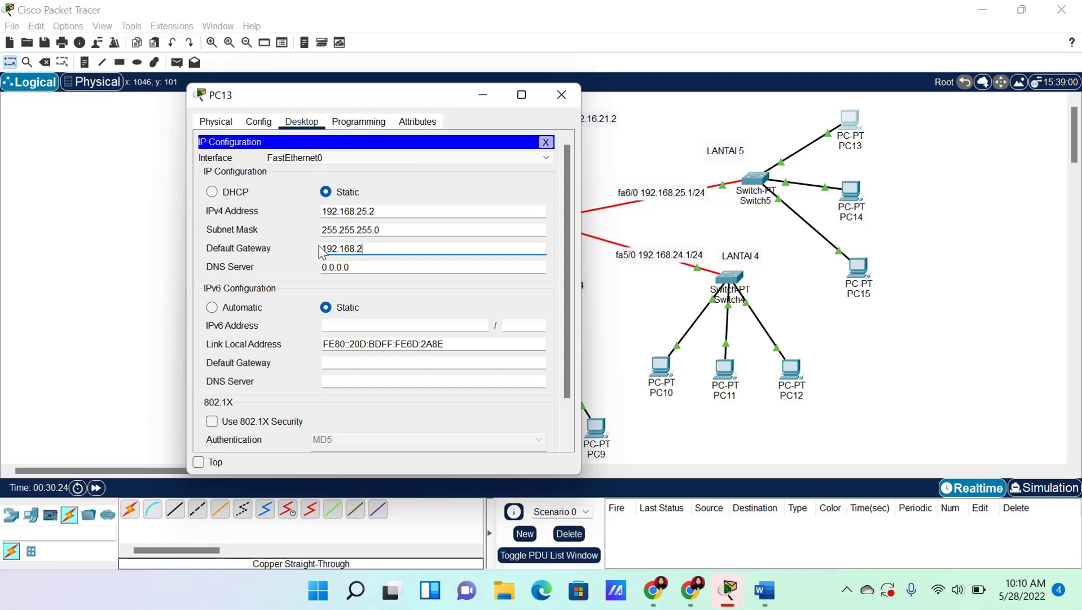
pyautogui.write('192.168.25.1')
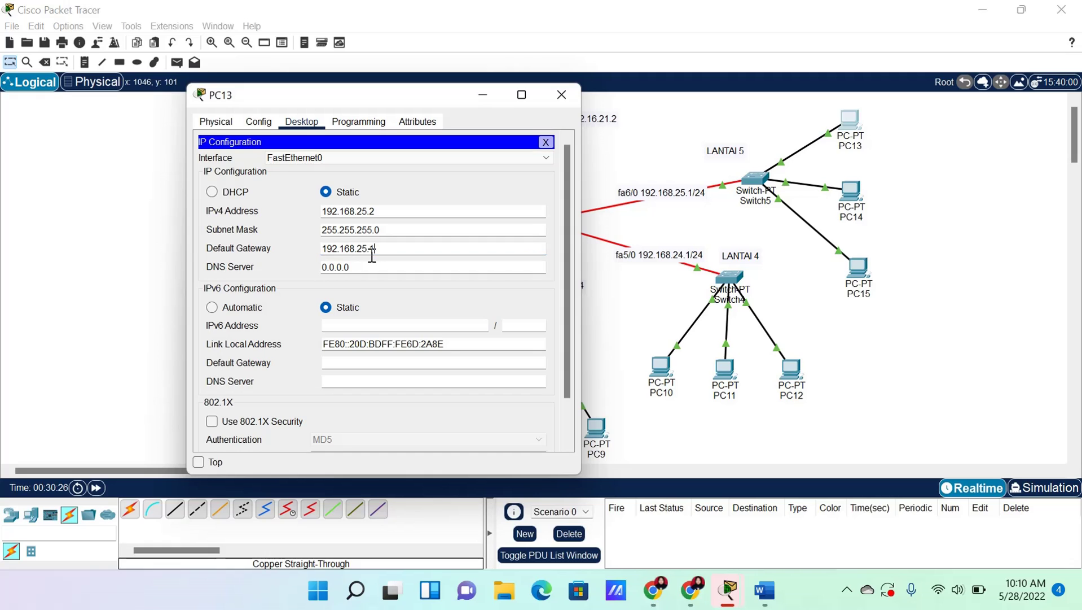
pyautogui.moveTo(381, 251); pyautogui.dragTo(326, 252)
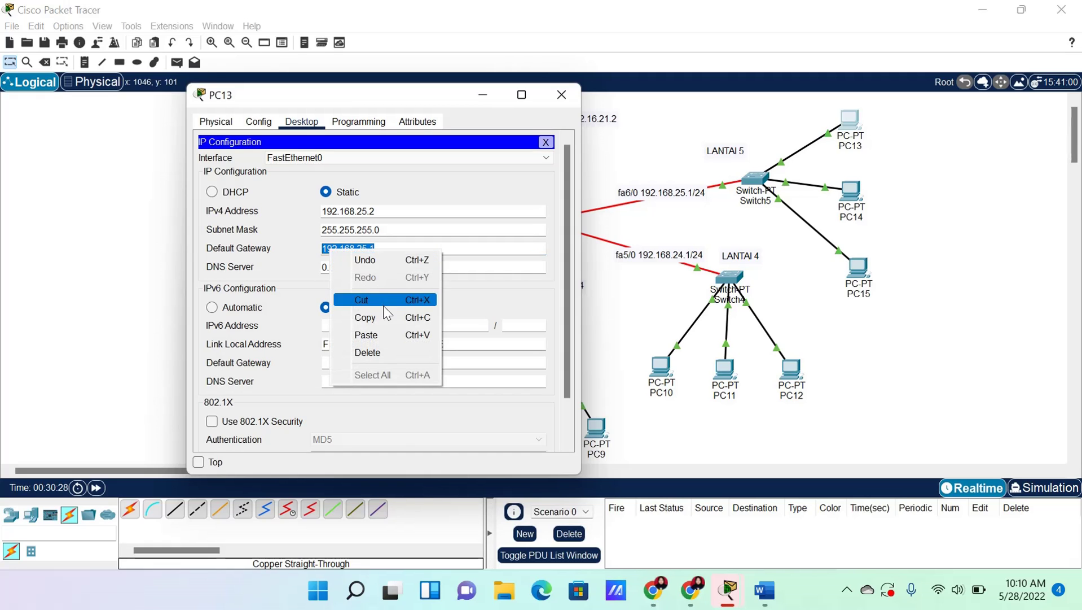
pyautogui.click(386, 316)
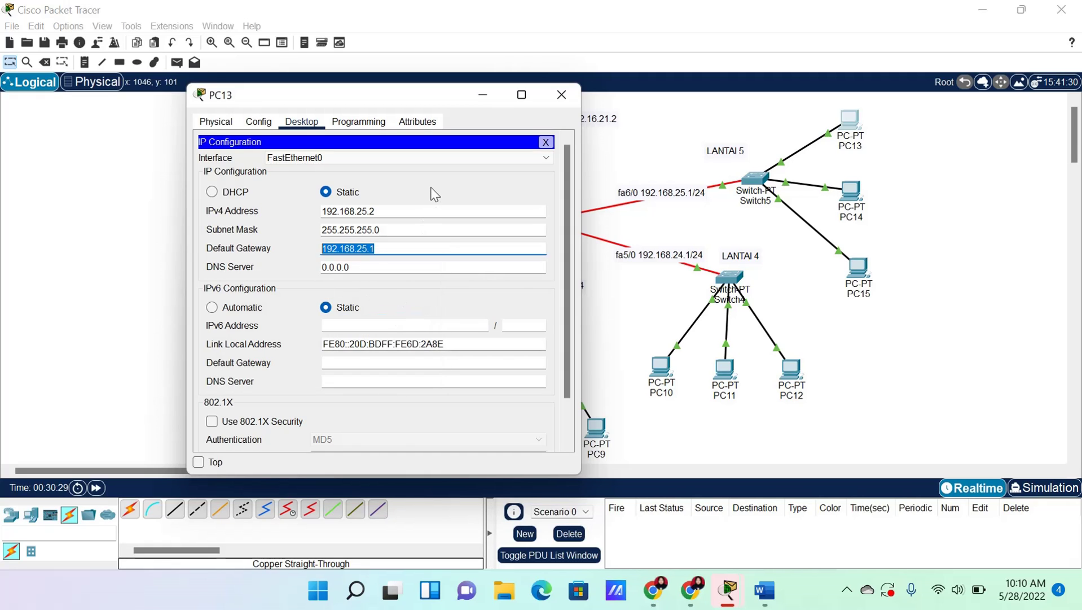
pyautogui.click(561, 95)
# Give PC14 on LANTAI 5 the static IPv4 address 192.168.25.3 with subnet mask 255.255.255.0
pyautogui.click(856, 203)
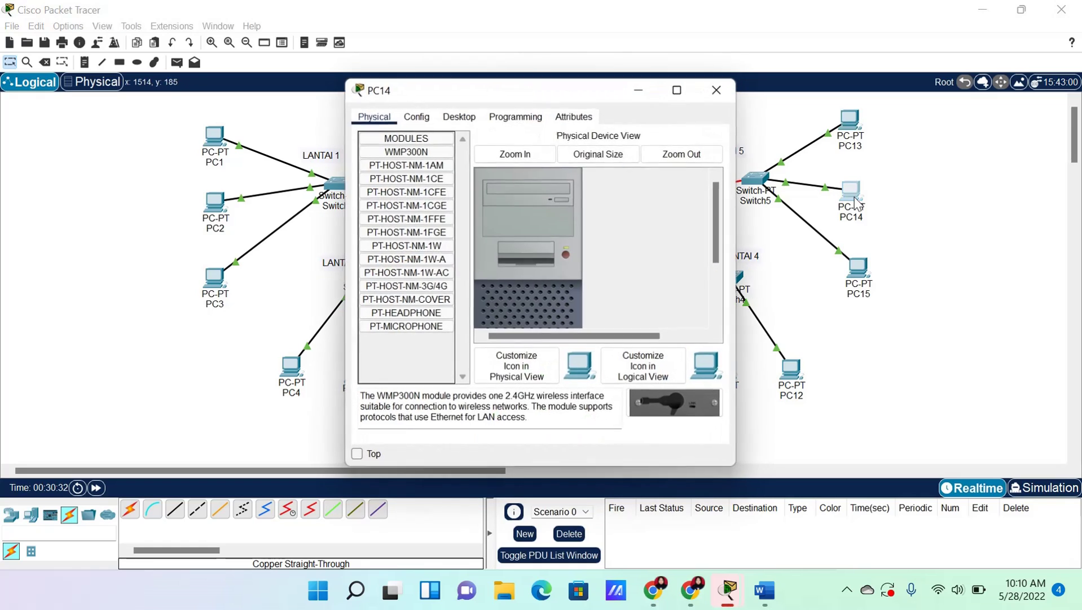
pyautogui.click(467, 116)
pyautogui.click(378, 171)
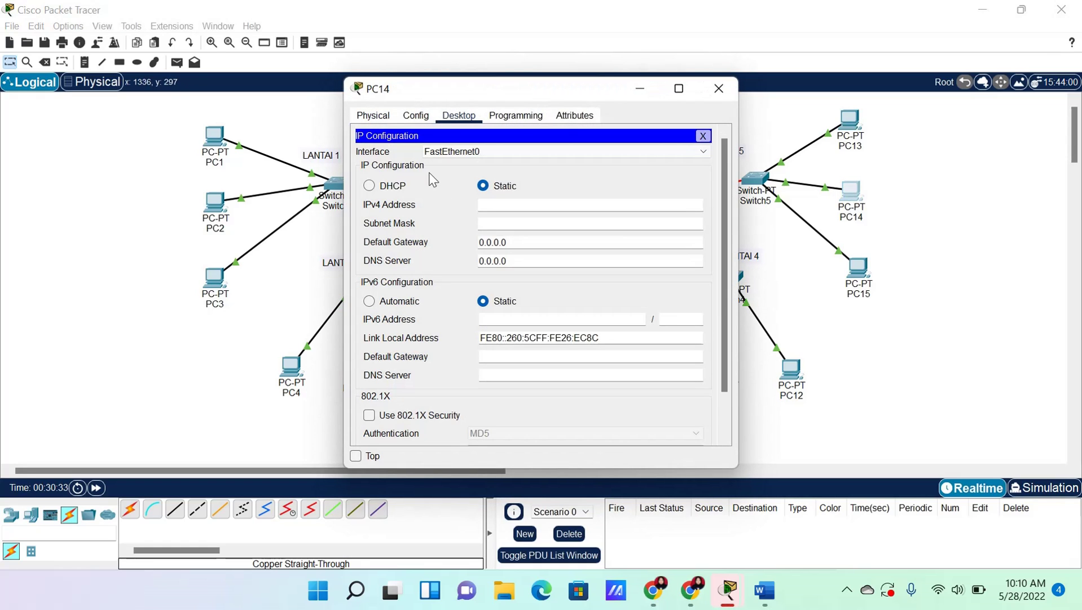
pyautogui.click(485, 207)
pyautogui.moveTo(479, 98); pyautogui.dragTo(378, 109)
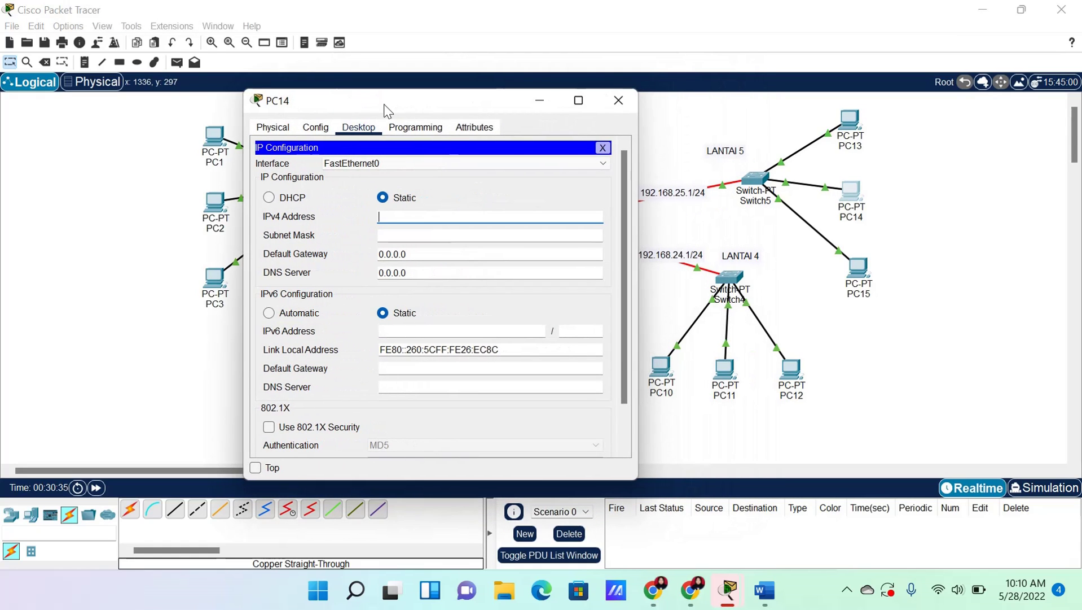
pyautogui.write('192.16')
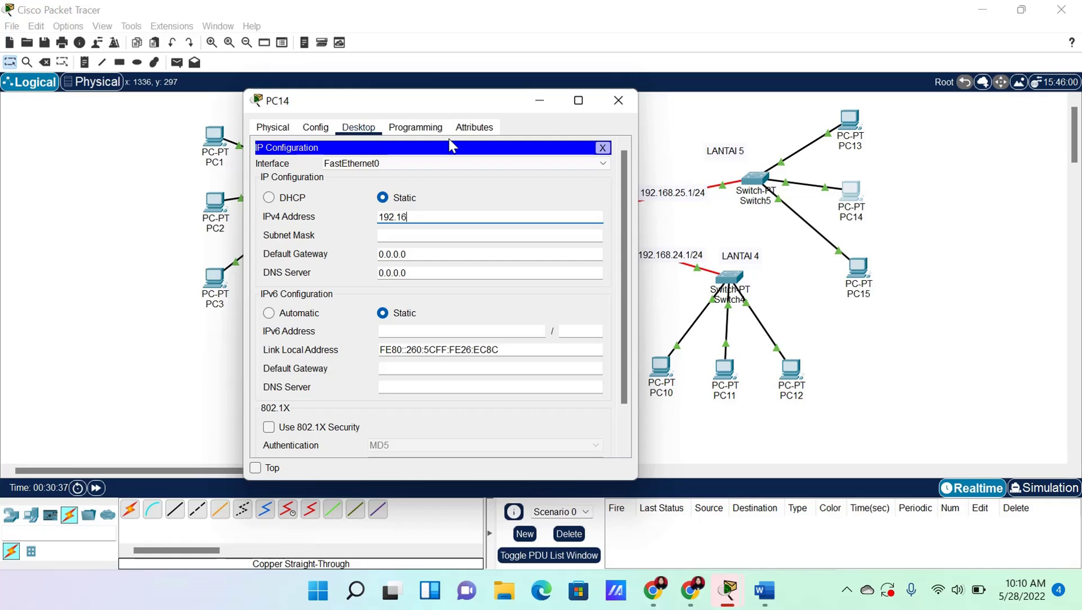
pyautogui.write('8.25.3')
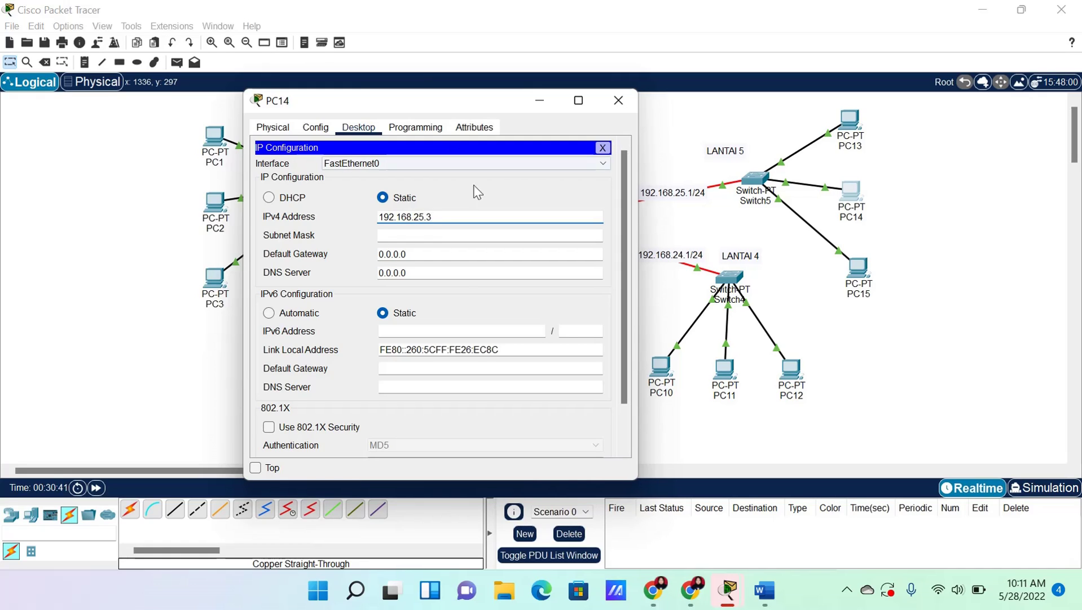
pyautogui.click(447, 233)
# Replace PC14's default gateway with the copied address 192.168.25.1 and close its window
pyautogui.moveTo(419, 254); pyautogui.dragTo(376, 256)
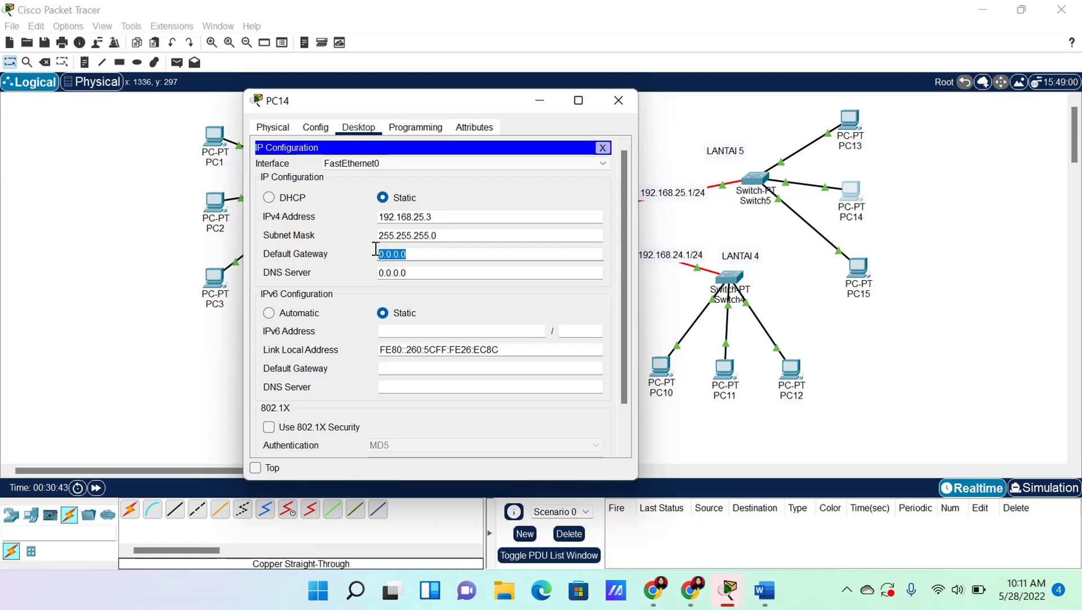
pyautogui.press('BackSpace')
pyautogui.rightClick(380, 254)
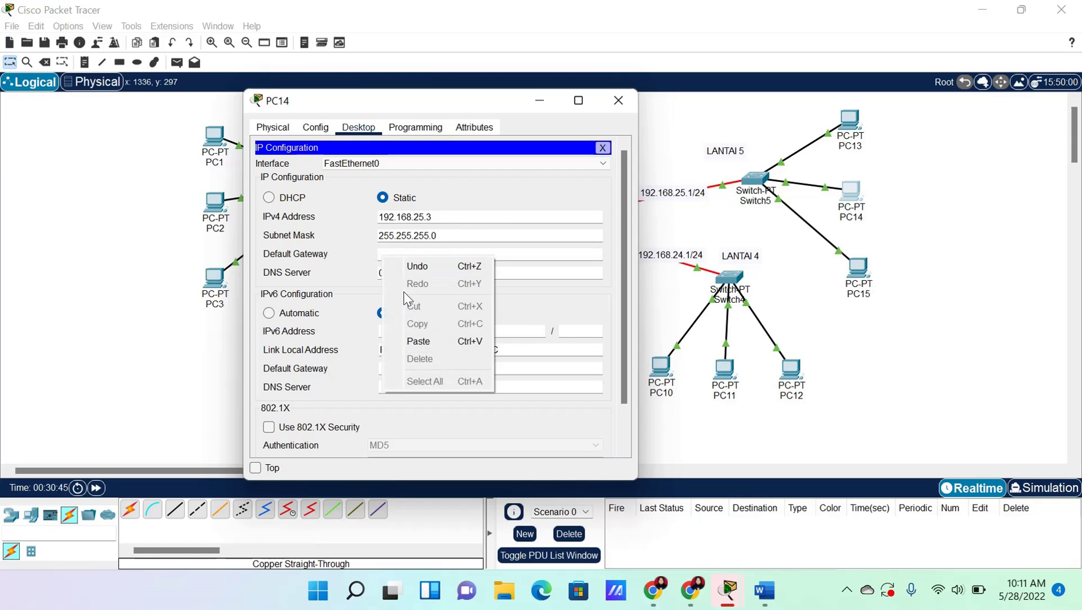
pyautogui.click(434, 339)
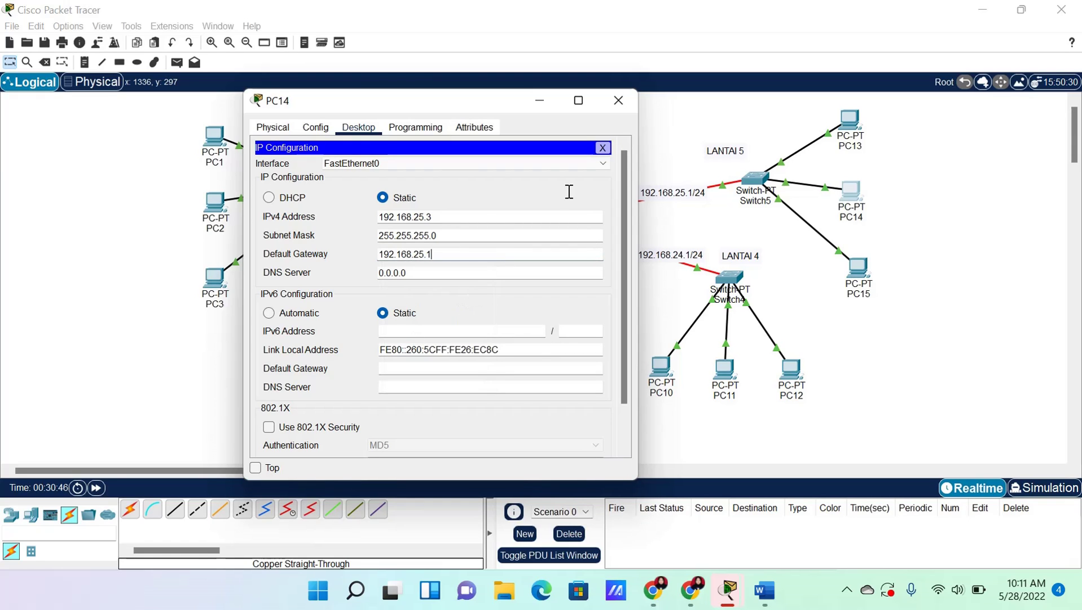
pyautogui.click(618, 100)
# Give PC15 on LANTAI 5 the static IPv4 address 192.168.25.4 with subnet mask 255.255.255.0
pyautogui.click(857, 265)
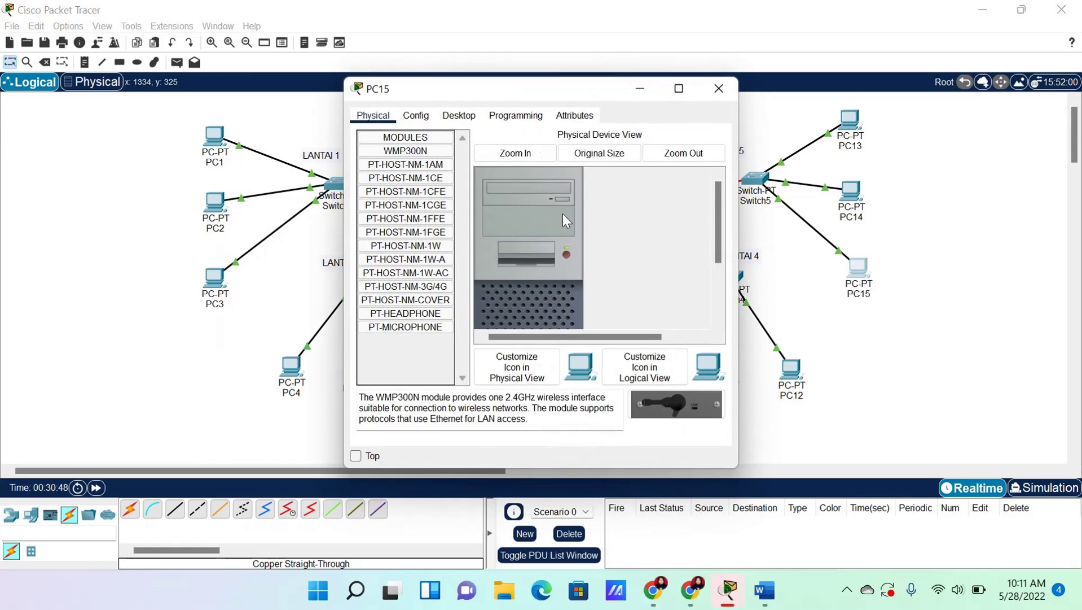
pyautogui.click(419, 121)
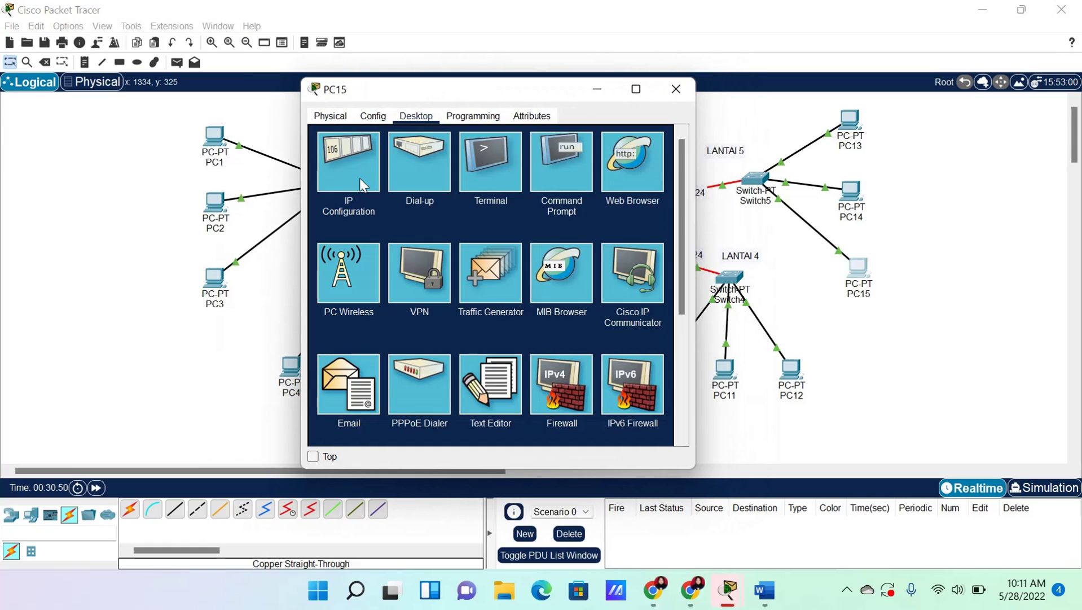
pyautogui.click(361, 181)
pyautogui.click(461, 206)
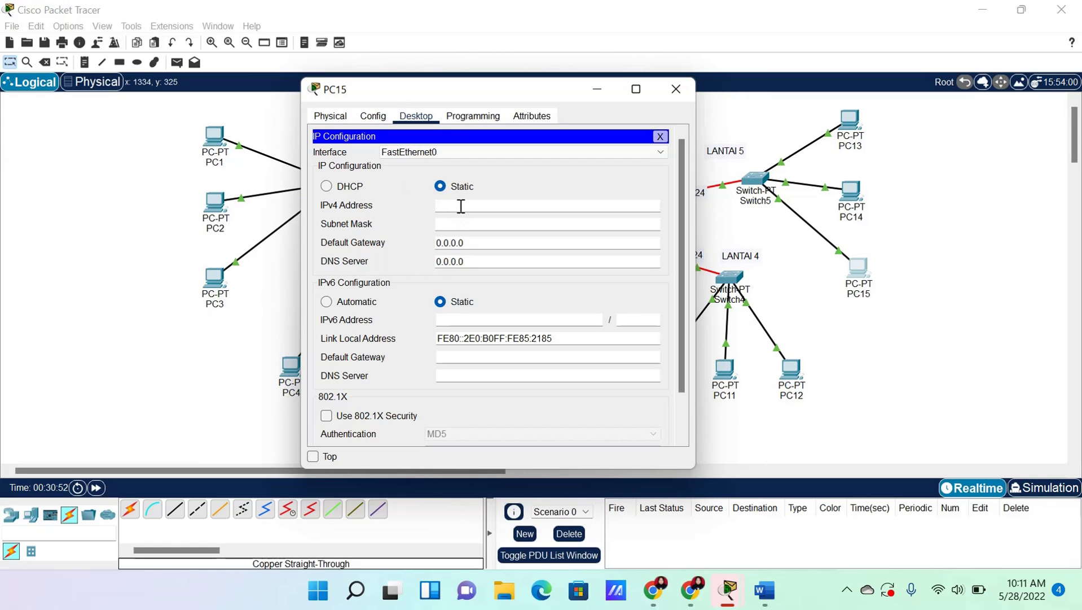
pyautogui.write('192.168.25.4')
pyautogui.press('Tab')
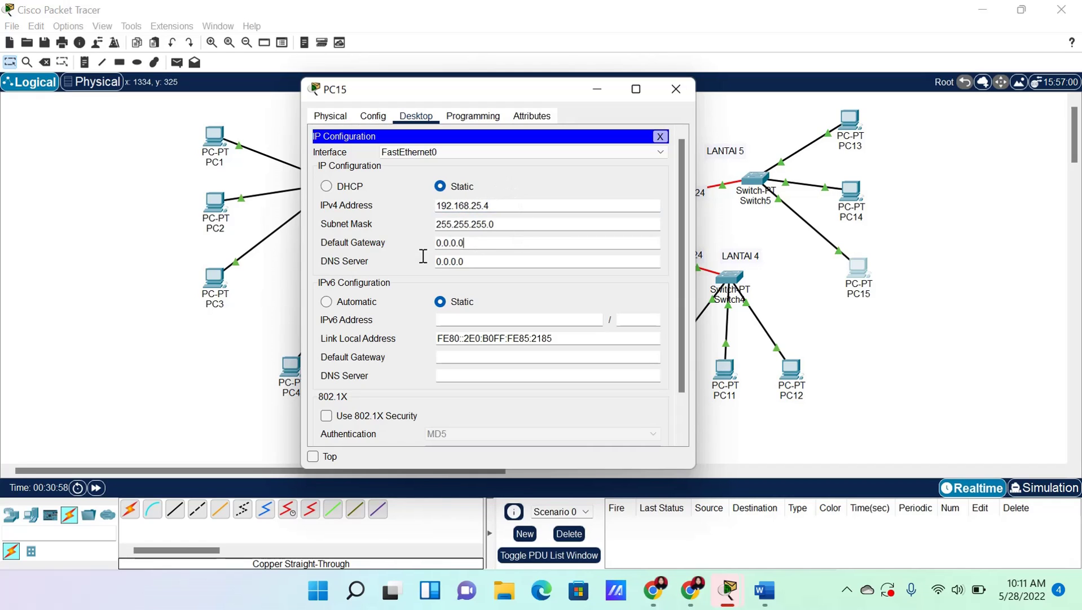
# Set PC15's default gateway to 192.168.25.1 and close its window
pyautogui.moveTo(469, 243); pyautogui.dragTo(434, 242)
pyautogui.press('BackSpace')
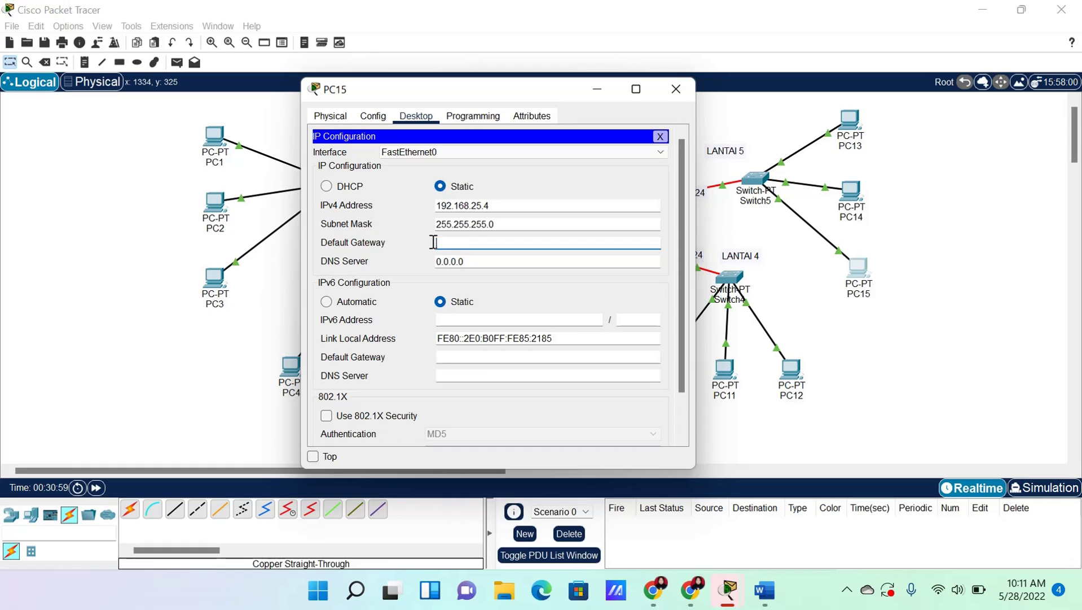
pyautogui.moveTo(491, 97); pyautogui.dragTo(412, 105)
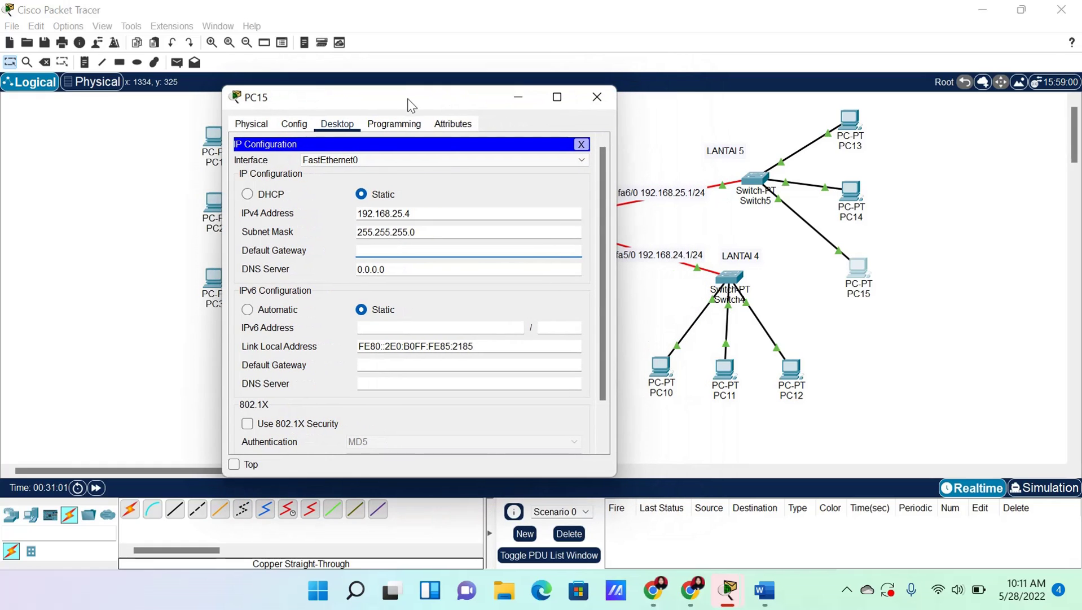
pyautogui.write('192.168.25.1')
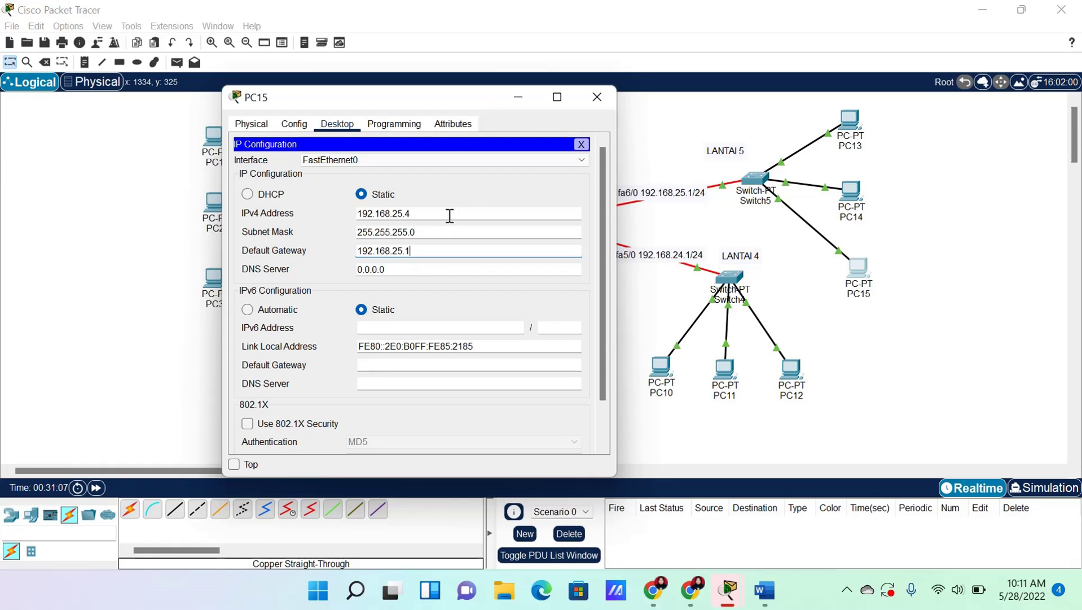
pyautogui.click(597, 104)
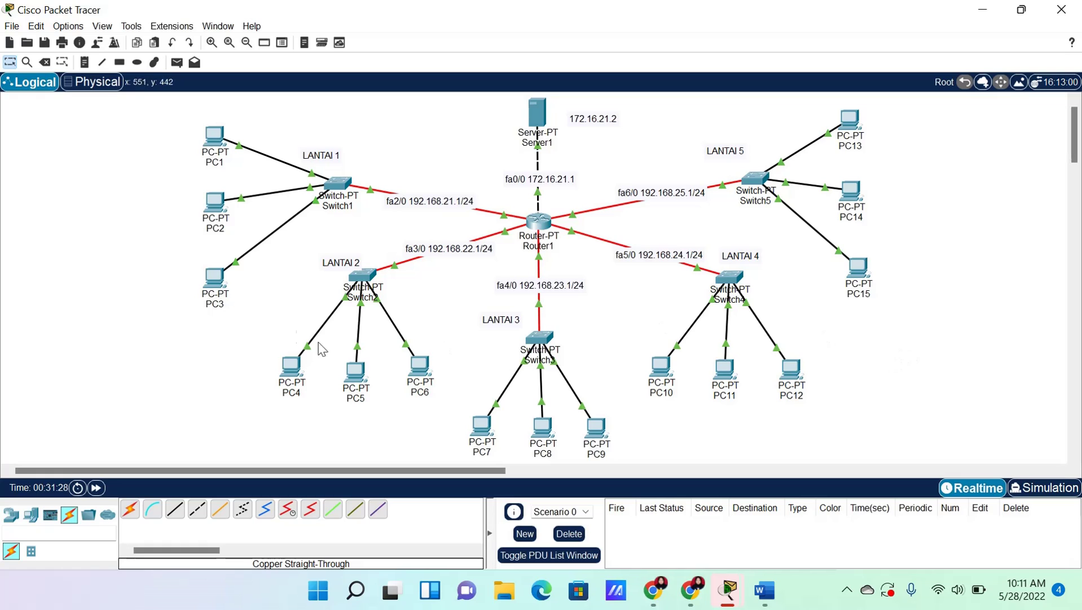
# Open PC1's command prompt and ping 192.168.25.2 to test the connection to LANTAI 5
pyautogui.click(215, 136)
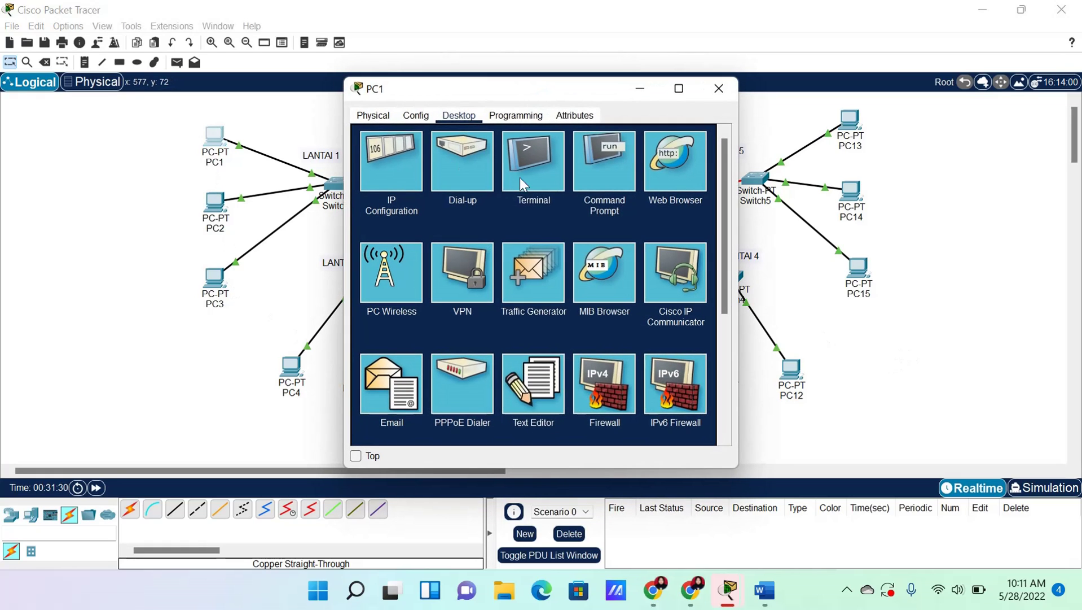
pyautogui.click(608, 177)
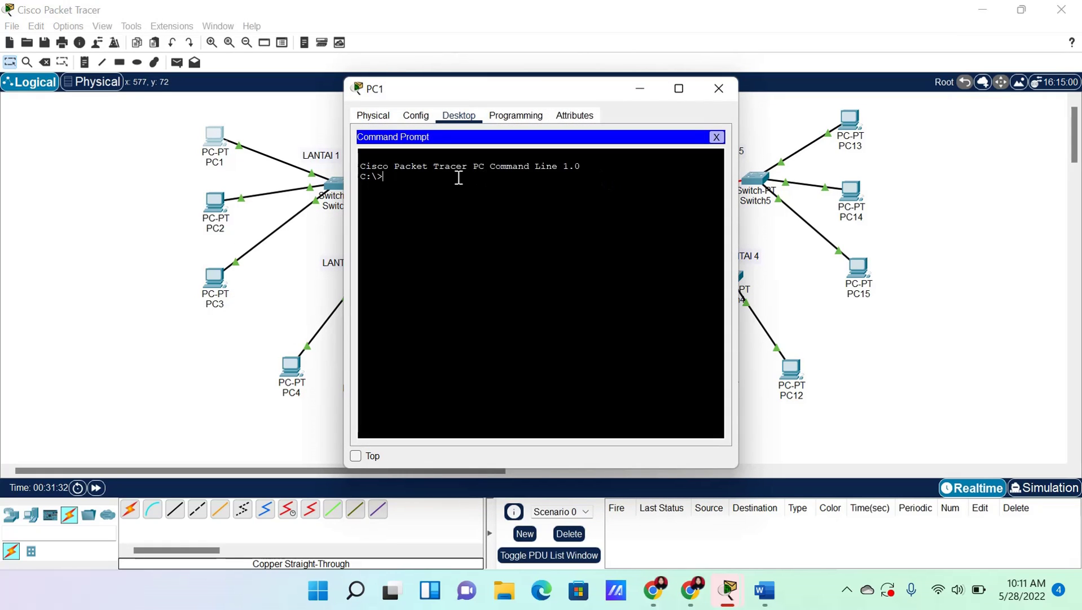
pyautogui.write('ping')
pyautogui.moveTo(489, 97); pyautogui.dragTo(397, 100)
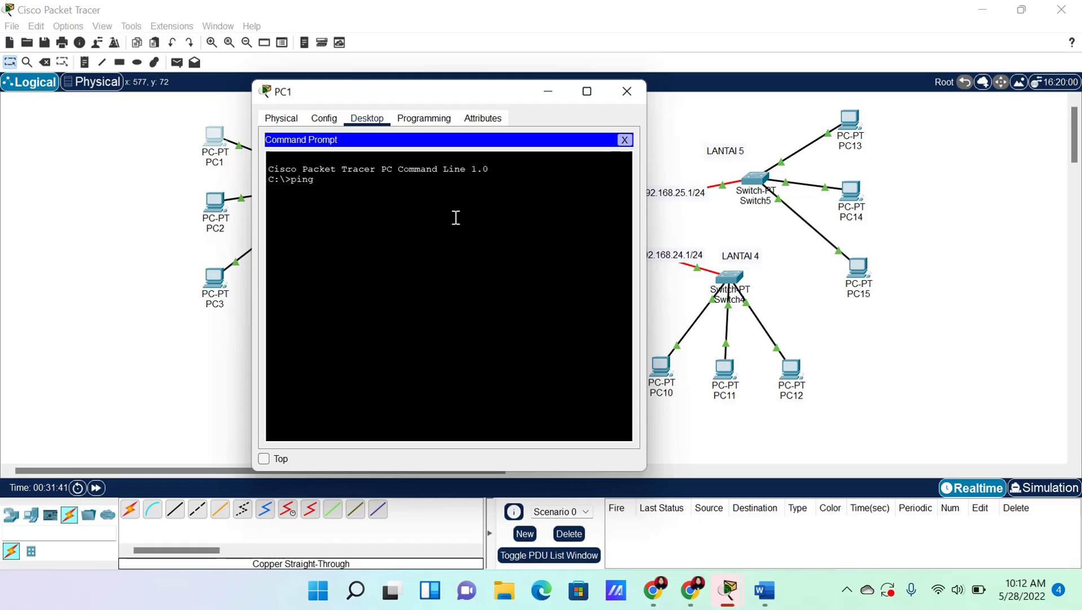
pyautogui.write('92.168.25.2')
pyautogui.press('Return')
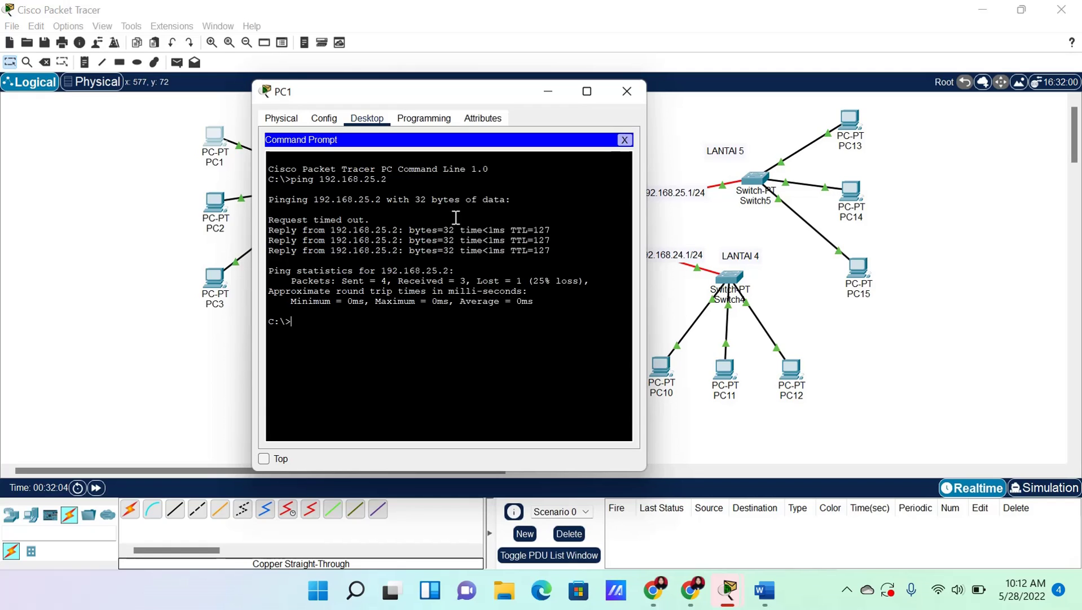
# Ping 192.168.24.3 from PC1 to test the connection to LANTAI 4
pyautogui.write('ping')
pyautogui.moveTo(436, 97); pyautogui.dragTo(379, 100)
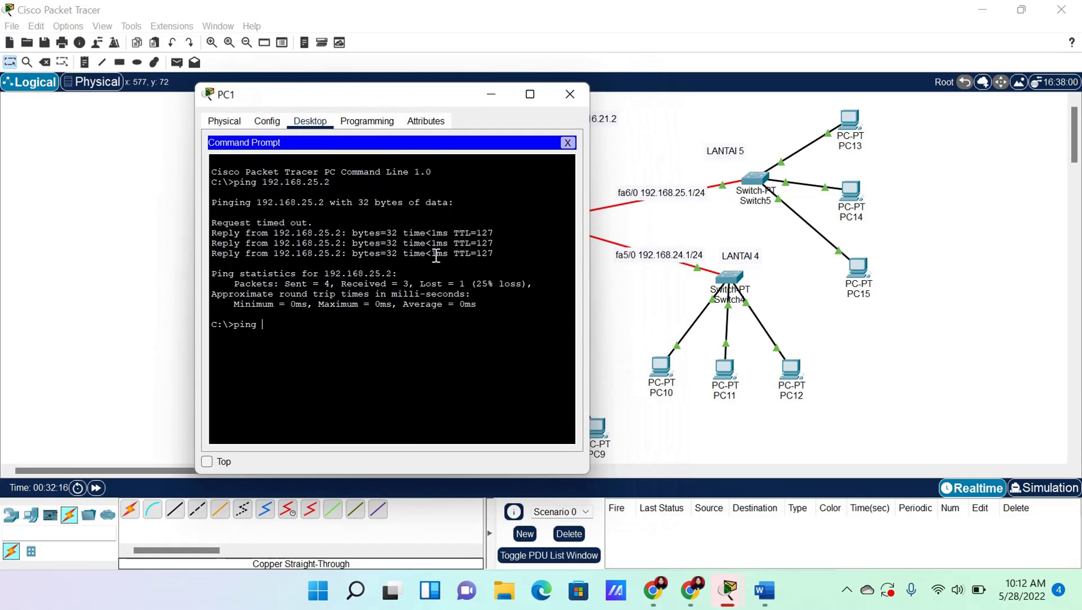
pyautogui.write('192.168.24.3')
pyautogui.press('Return')
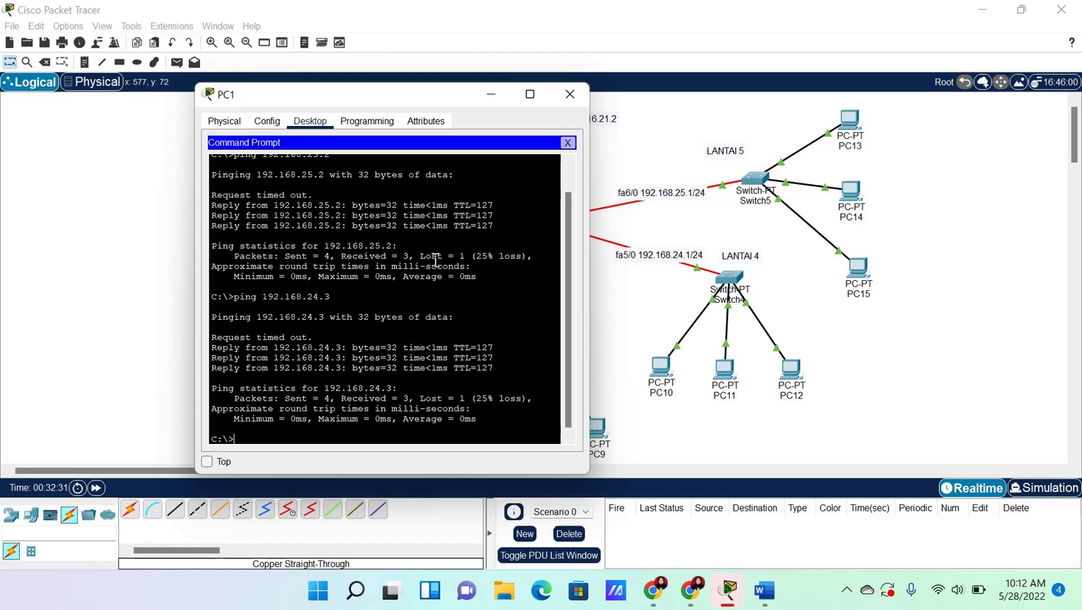
# Move PC1's window clear of the LANTAI 1 to 3 devices and ping 192.168.23.3 to test the connection to LANTAI 3
pyautogui.moveTo(402, 92); pyautogui.dragTo(825, 94)
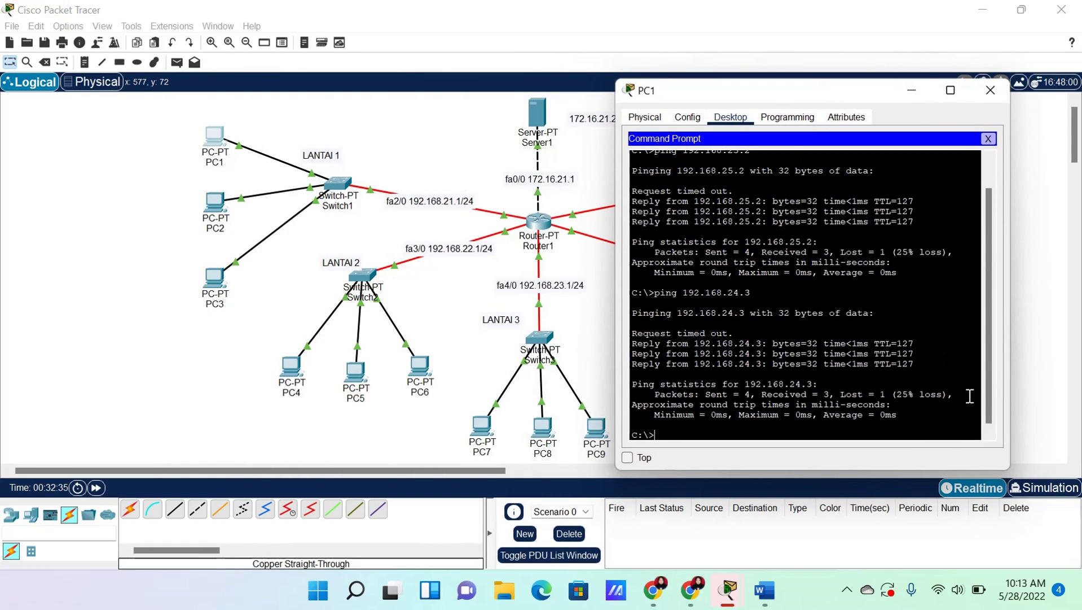
pyautogui.scroll(-1, 985, 398)
pyautogui.write('p')
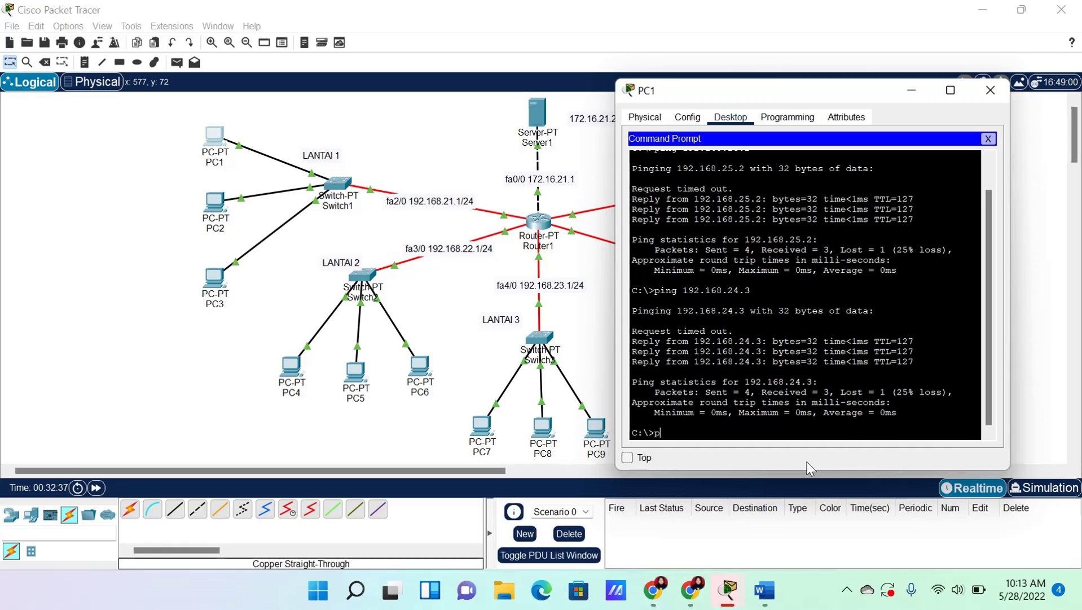
pyautogui.write('ing')
pyautogui.write('192.168')
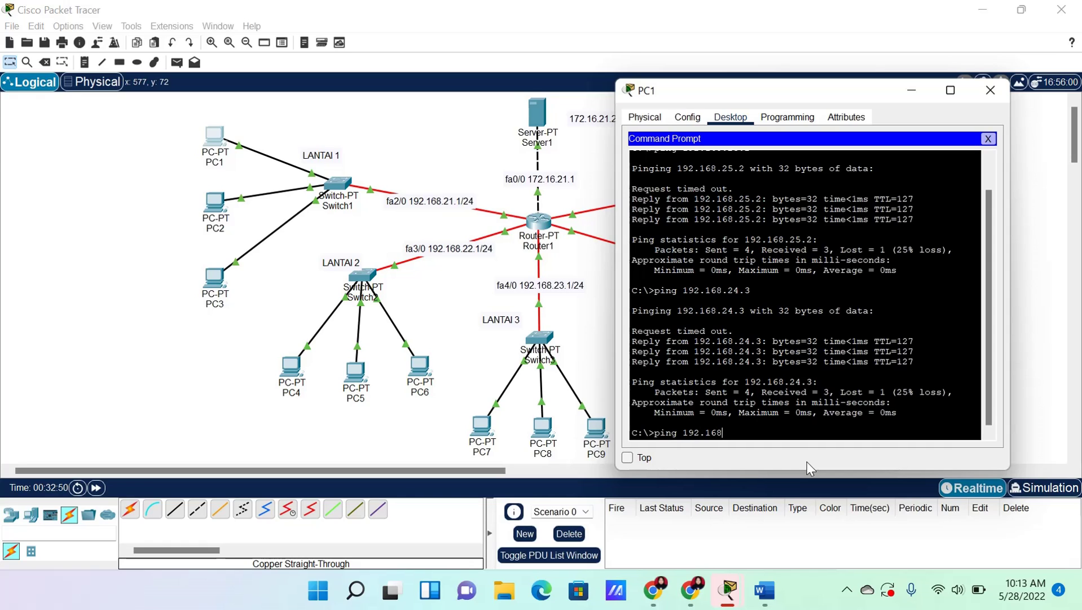
pyautogui.write('.23.3')
pyautogui.press('Return')
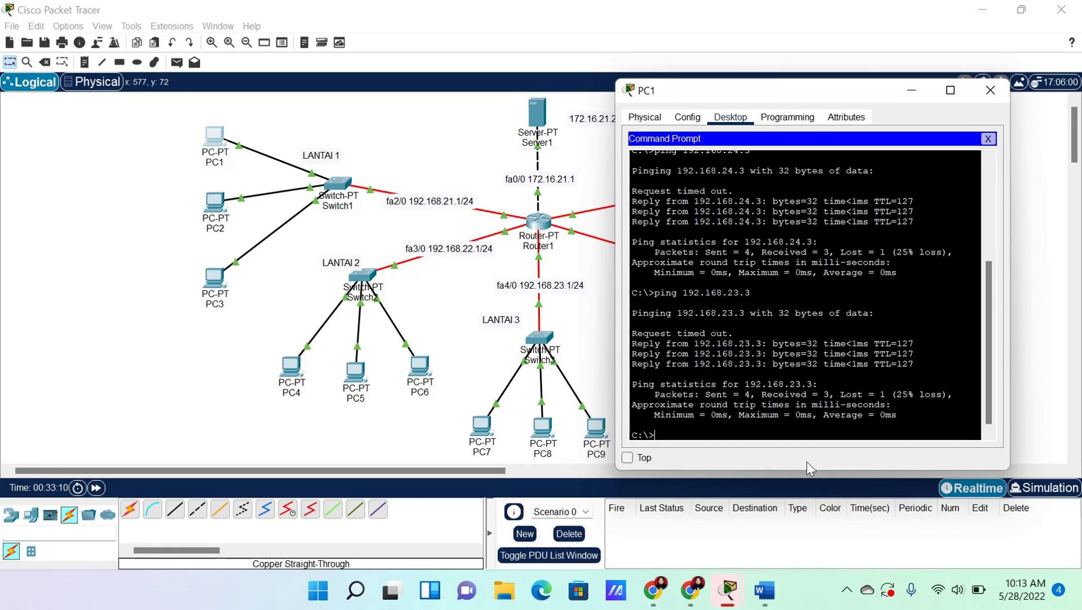
# Ping 192.168.22.2 from PC1 to test the connection to LANTAI 2 and close PC1's window
pyautogui.write('ping 192.168.22.2')
pyautogui.press('Return')
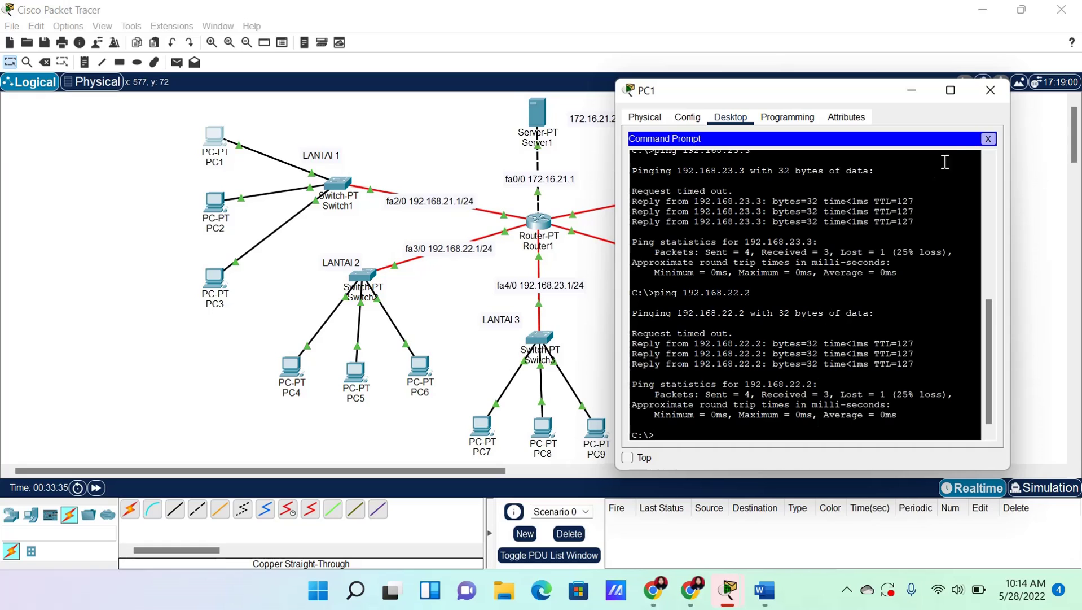
pyautogui.click(990, 90)
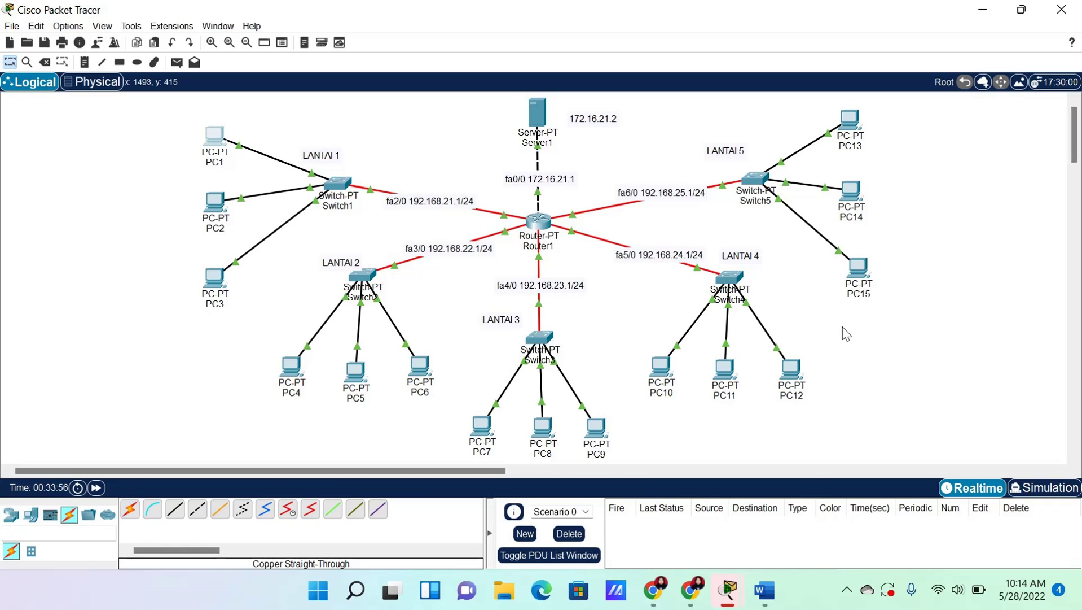
# Place three WRT300N wireless routers in the workspace: two to the left of PC4 and one to the right of PC12
pyautogui.click(10, 514)
pyautogui.click(69, 551)
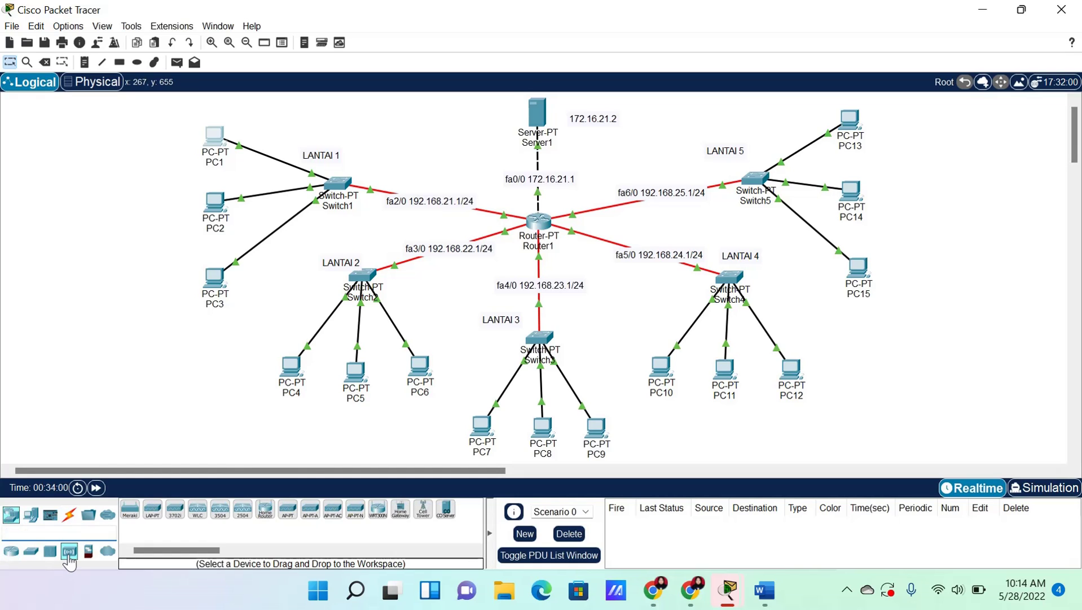
pyautogui.click(379, 514)
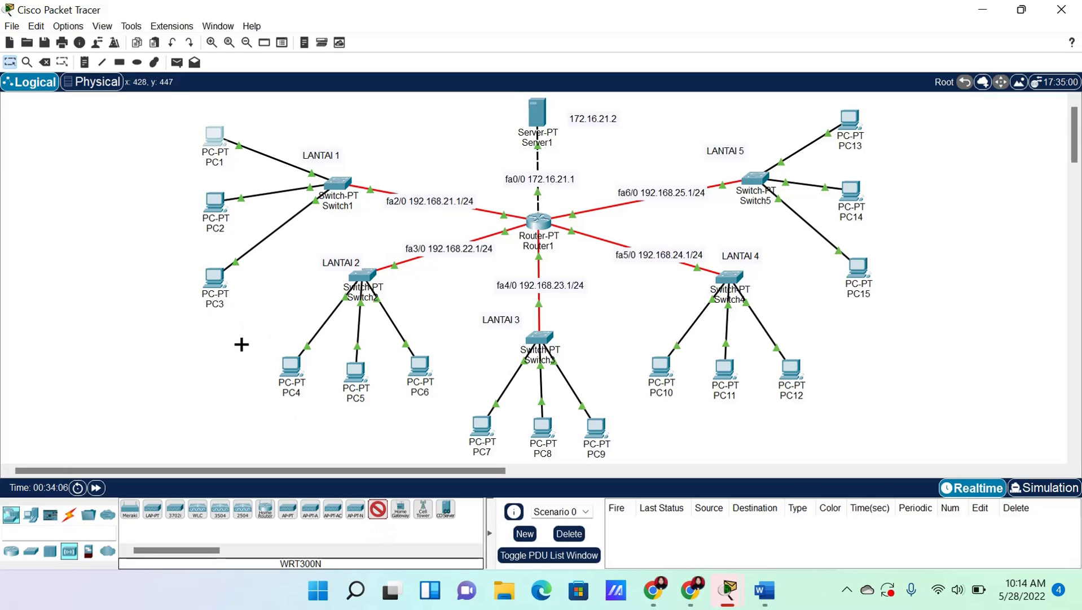
pyautogui.click(226, 365)
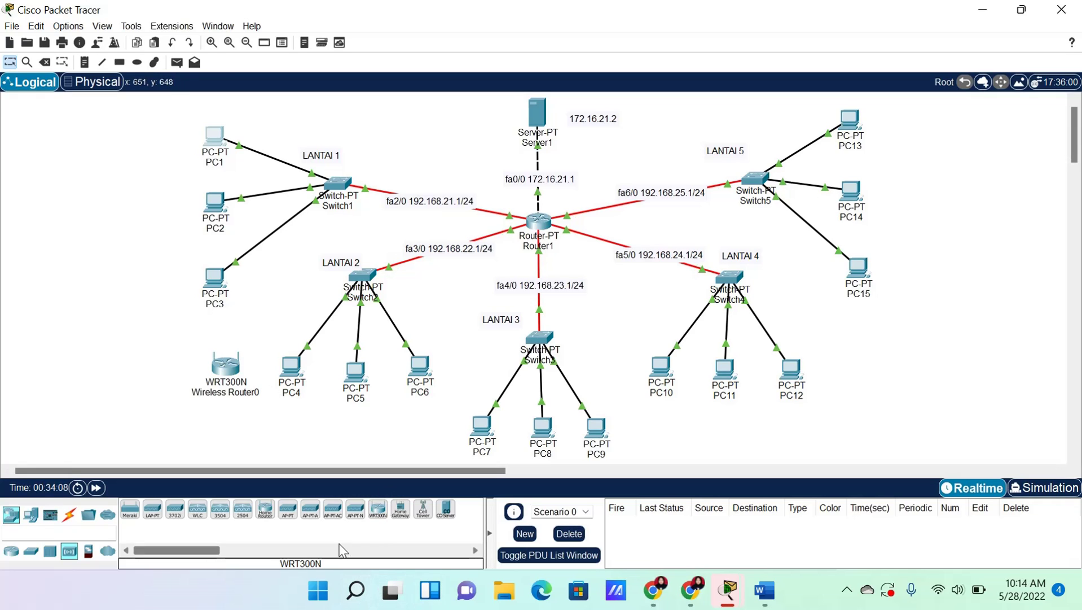
pyautogui.click(377, 514)
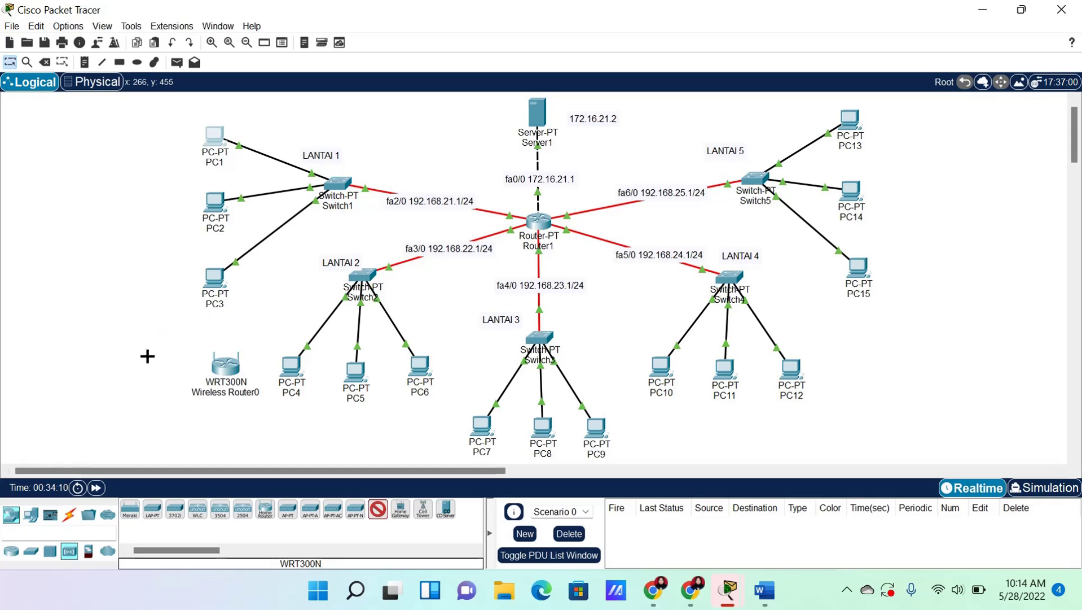
pyautogui.click(141, 389)
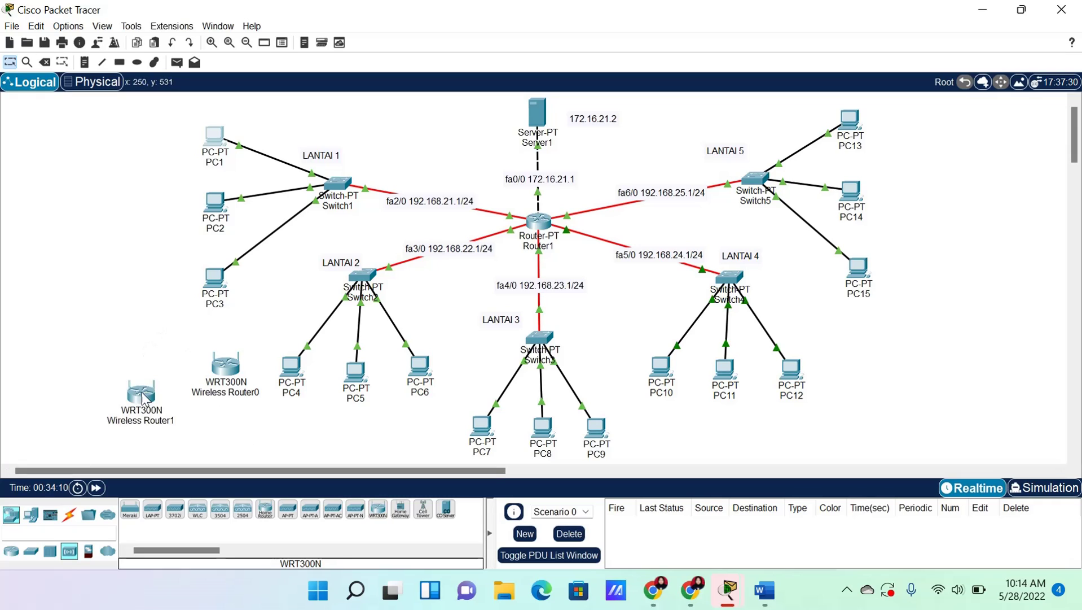
pyautogui.click(375, 514)
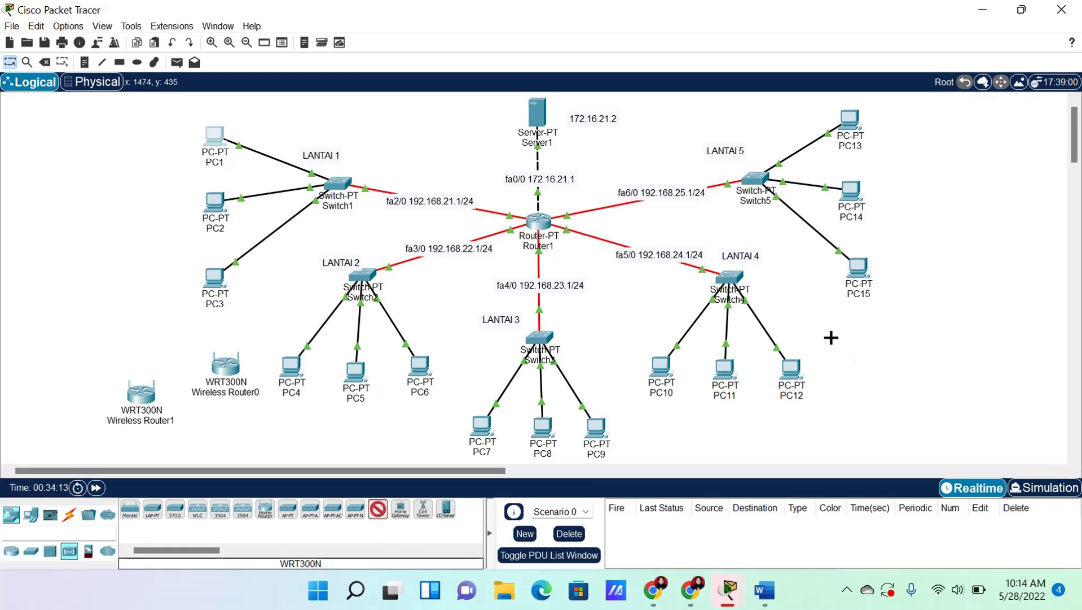
pyautogui.click(847, 365)
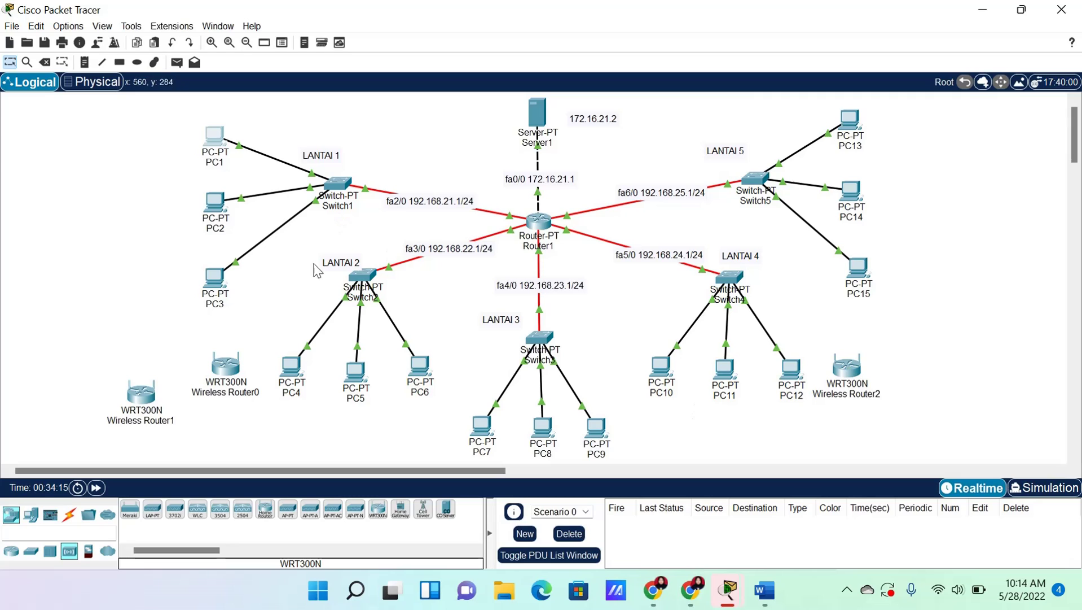
# Move PC4 up beside Switch2, Wireless Router1 to the space below PC4, and Wireless Router0 further to the left
pyautogui.moveTo(290, 370); pyautogui.dragTo(271, 284)
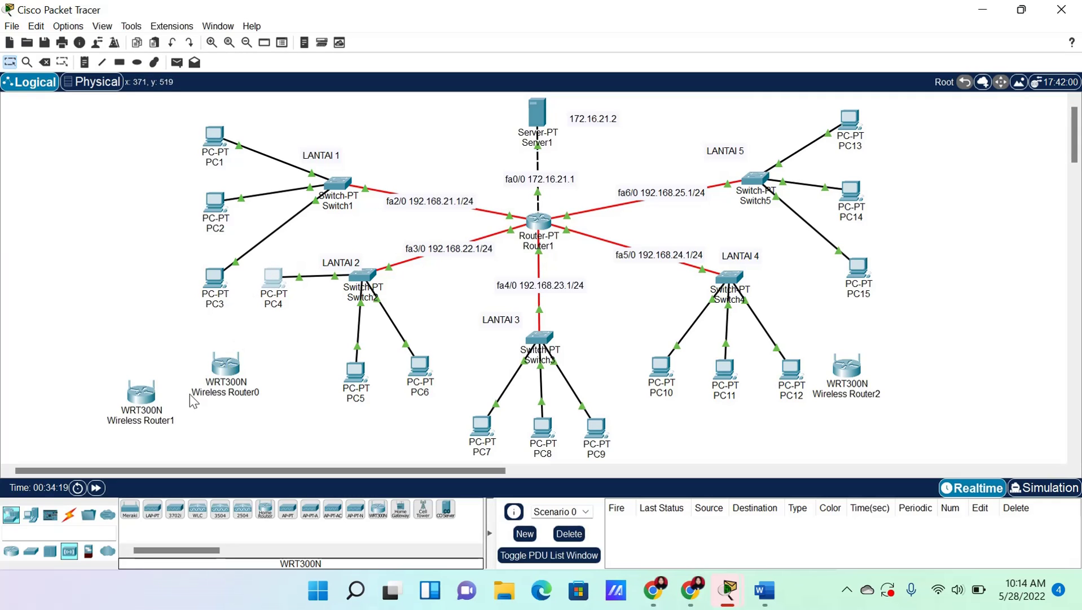
pyautogui.moveTo(134, 406); pyautogui.dragTo(115, 353)
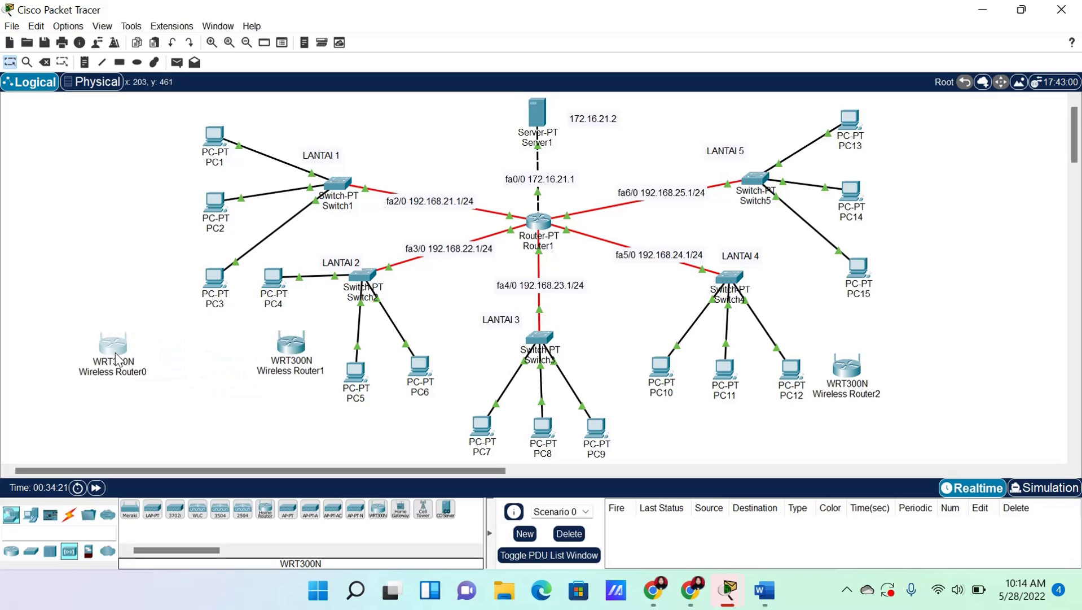
pyautogui.moveTo(282, 350)
pyautogui.mouseDown()
pyautogui.moveTo(270, 355)
pyautogui.moveTo(288, 337)
pyautogui.mouseUp()
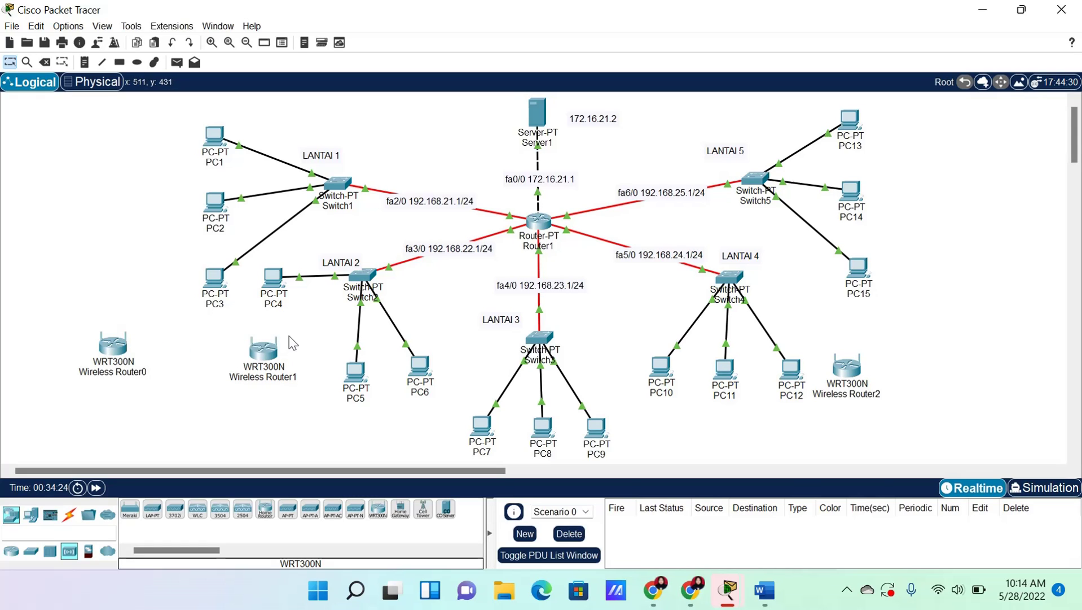
# Delete Wireless Router0 and Wireless Router2 from the workspace
pyautogui.click(46, 62)
pyautogui.click(105, 344)
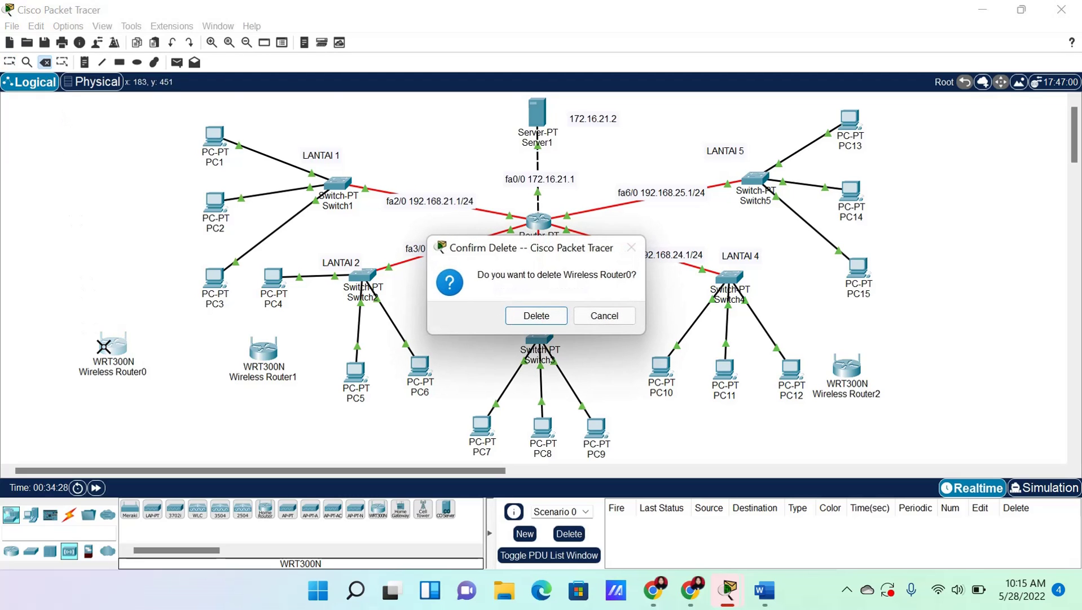
pyautogui.click(530, 319)
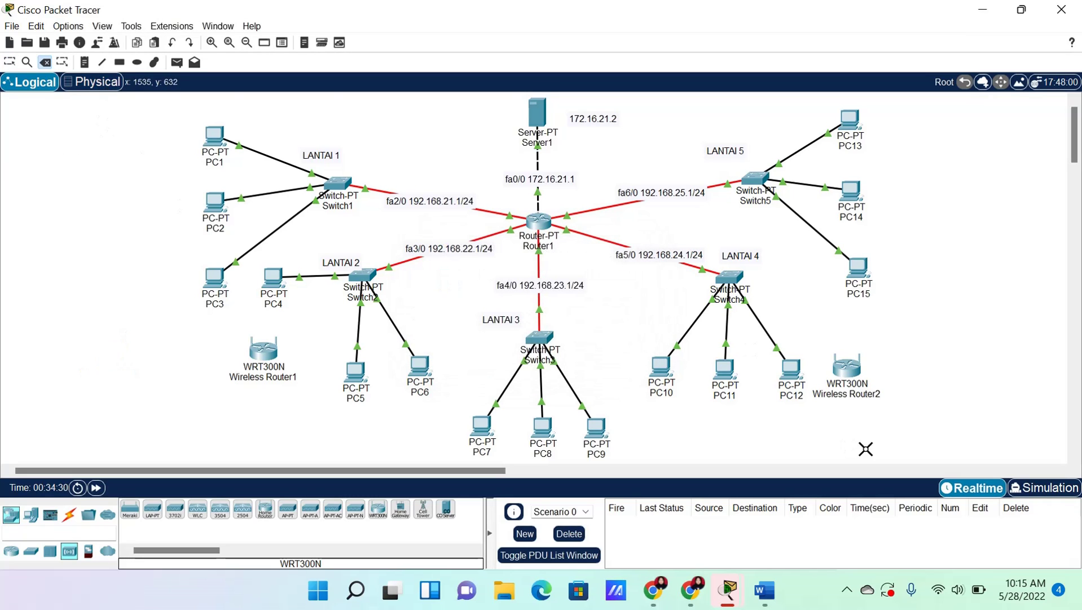
pyautogui.click(849, 373)
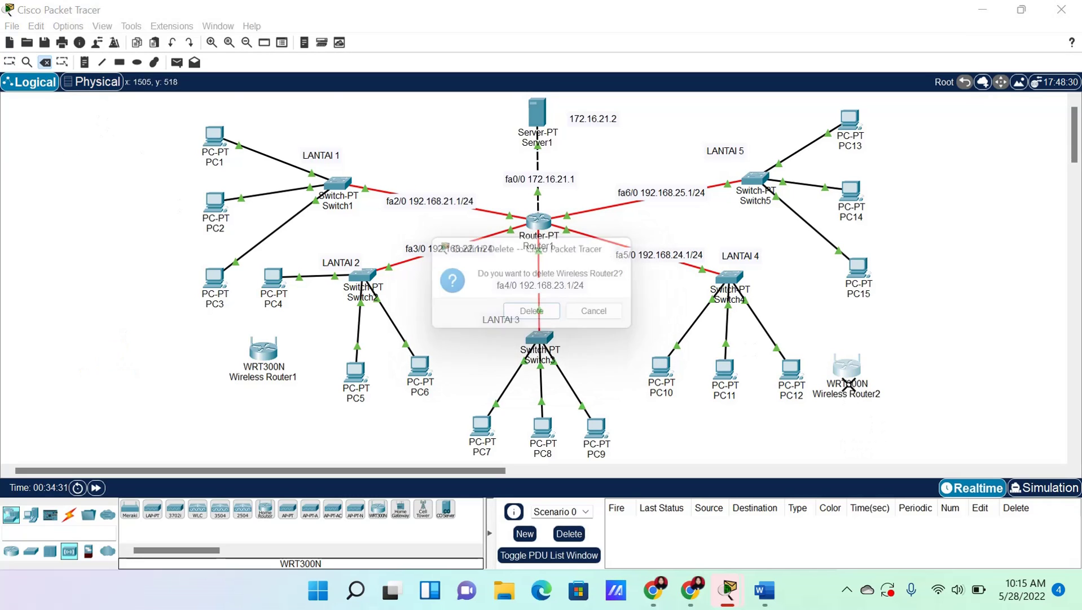
pyautogui.click(561, 319)
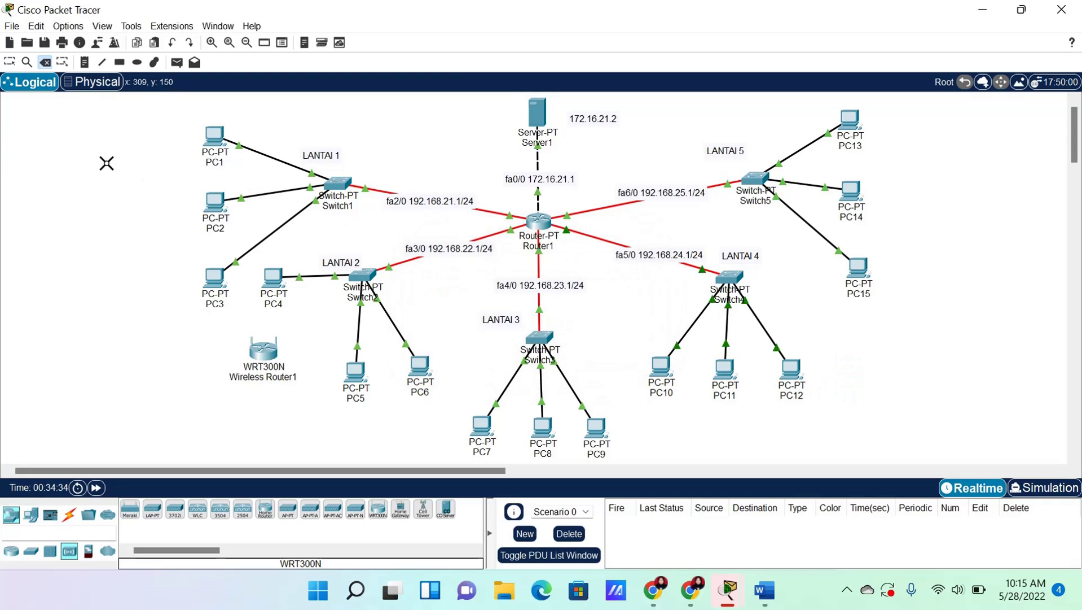
pyautogui.click(9, 62)
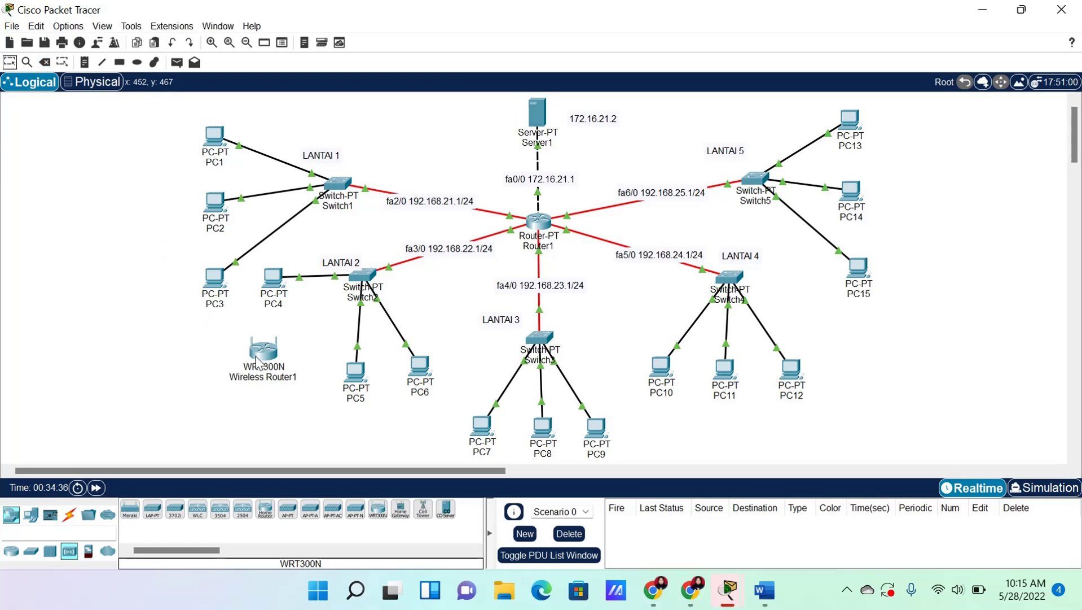
# Place two SMARTPHONE-PT devices below Wireless Router1, one to its lower left and one directly beneath it
pyautogui.moveTo(260, 357)
pyautogui.click(30, 514)
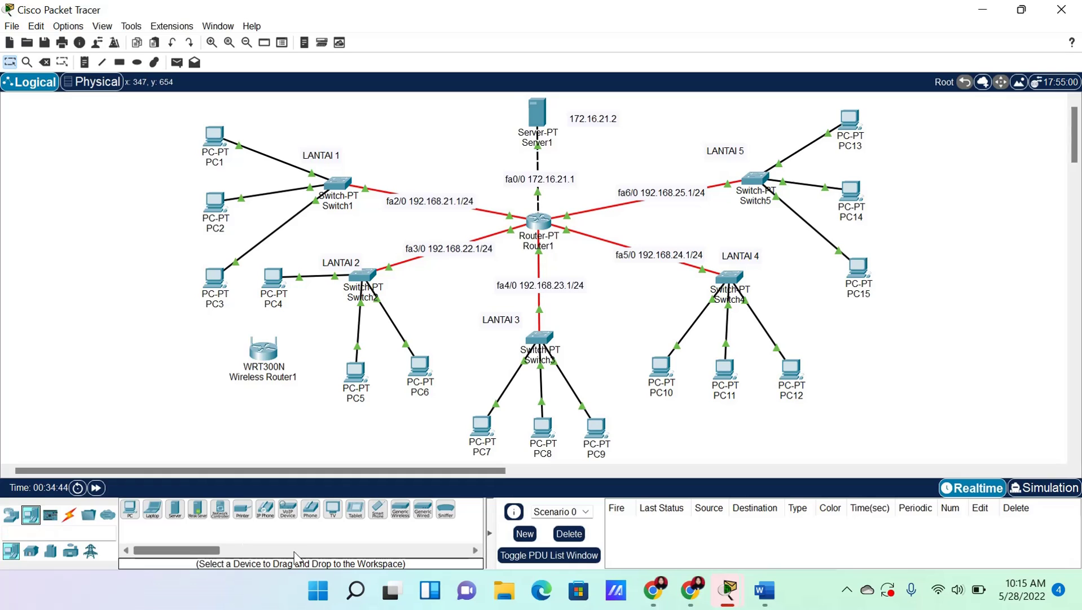
pyautogui.click(378, 510)
pyautogui.click(153, 407)
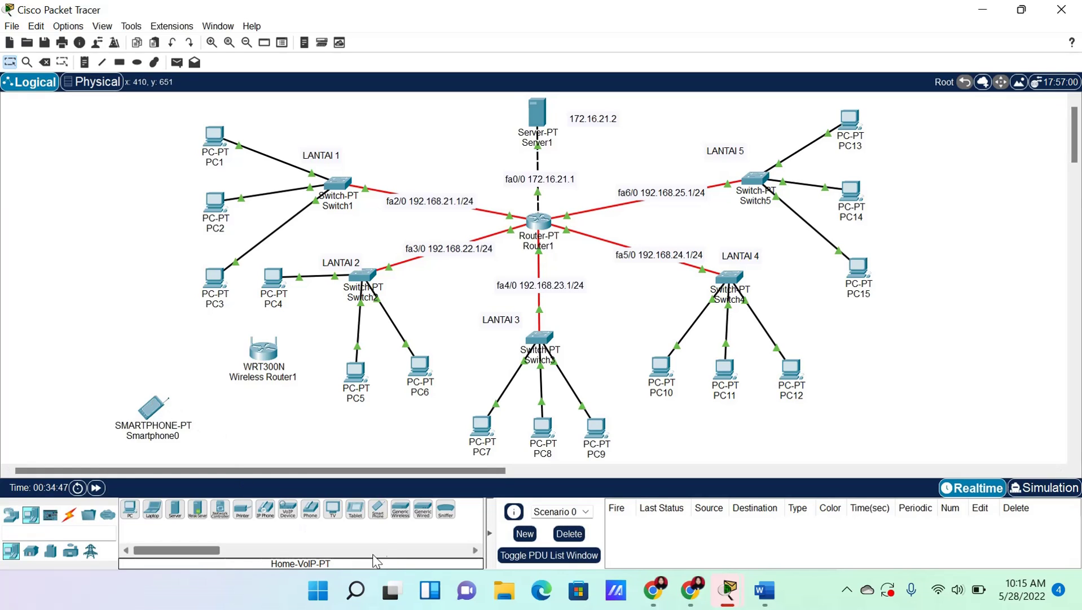
pyautogui.click(378, 509)
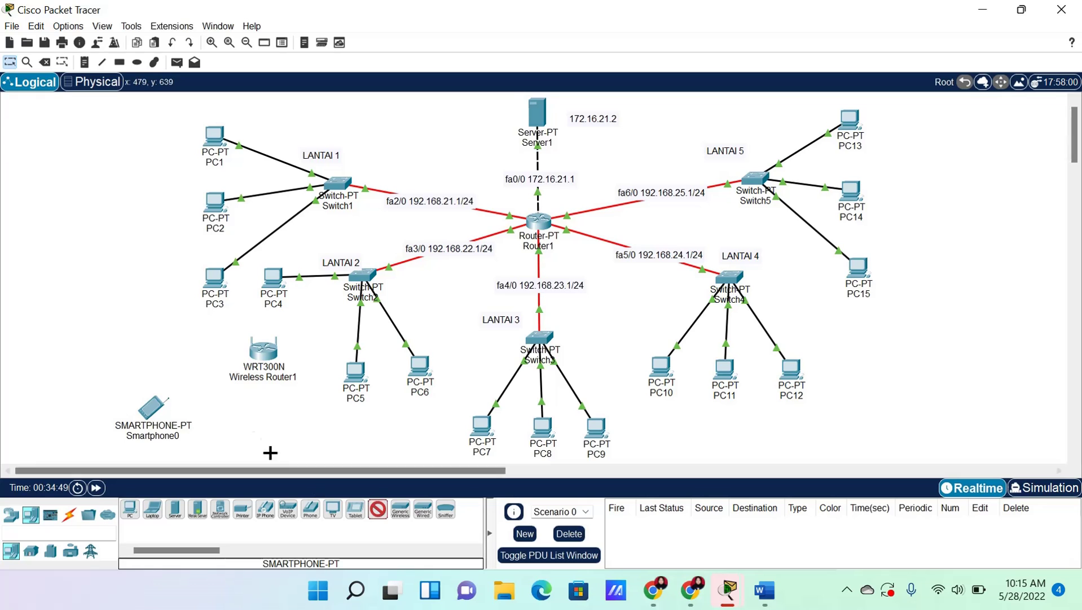
pyautogui.click(250, 433)
# Rename the smartphone beneath Wireless Router1 as Smartphone2 and the one to its lower left as Smartphone1
pyautogui.scroll(-2, 265, 426)
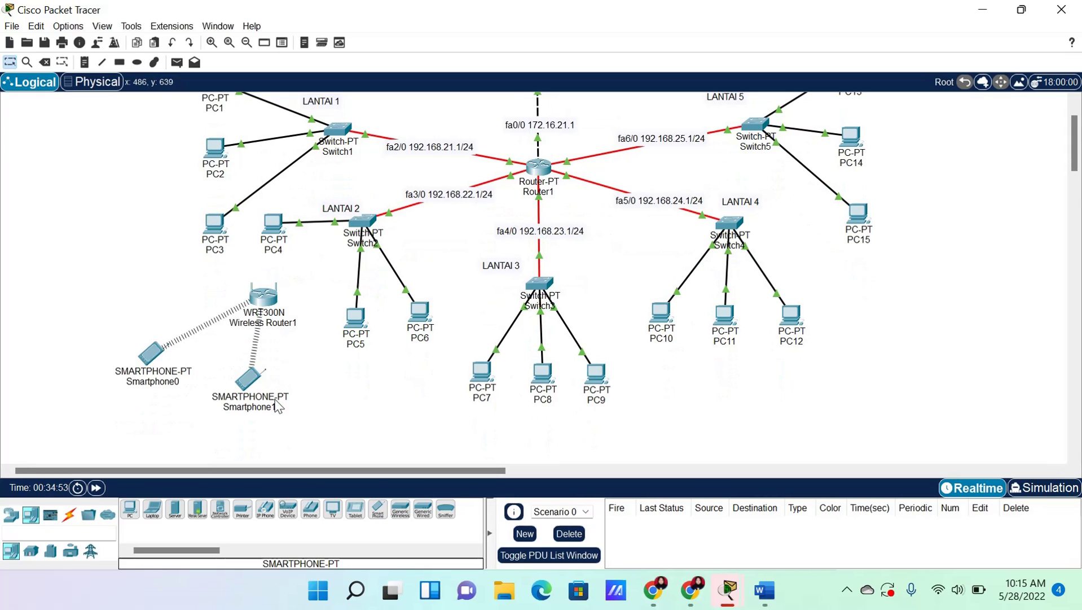
pyautogui.click(276, 407)
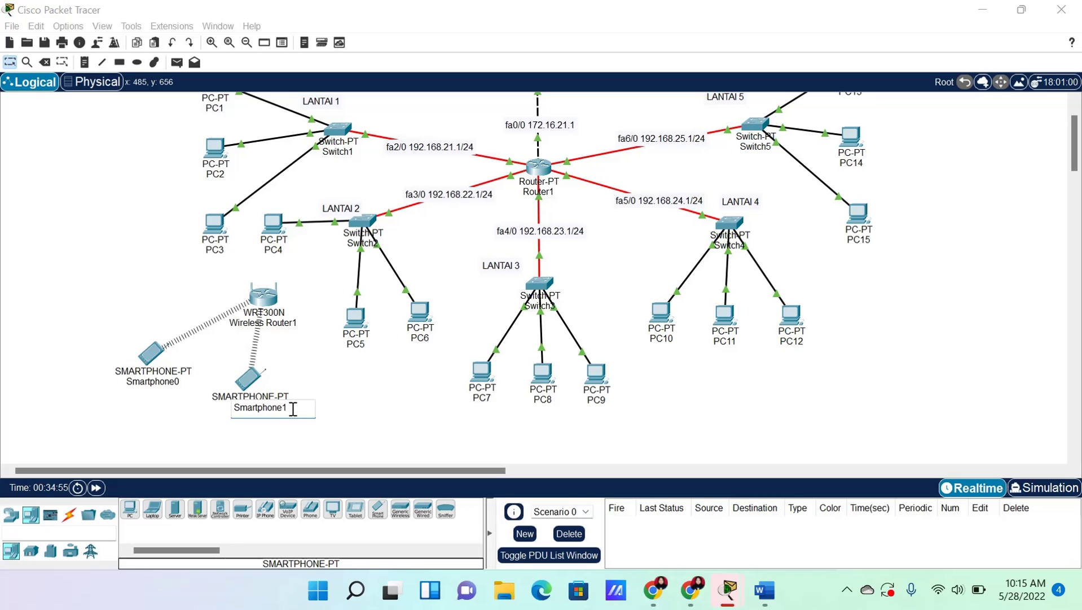
pyautogui.press('BackSpace')
pyautogui.write('2')
pyautogui.click(194, 383)
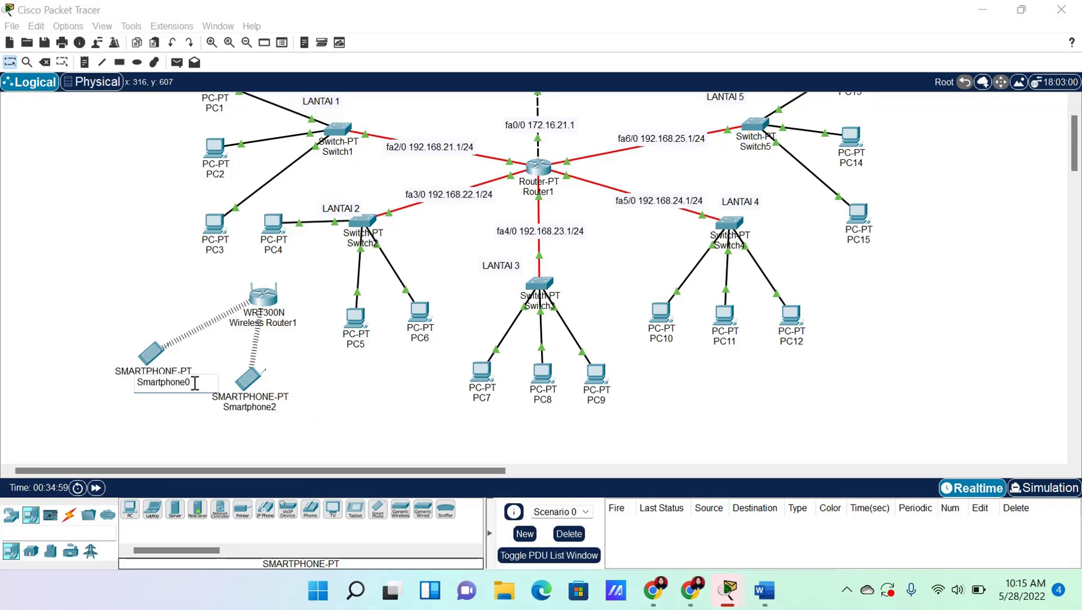
pyautogui.write('1')
pyautogui.click(336, 410)
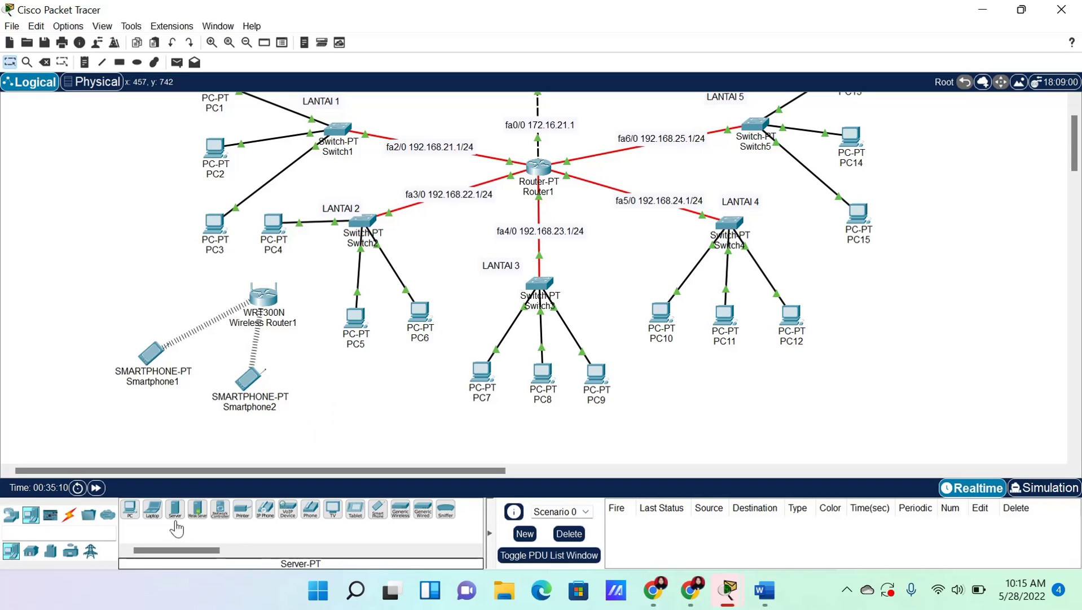
# Connect Wireless Router1's Ethernet 1 port to Switch2's FastEthernet3/1 port with a Copper Cross-Over cable
pyautogui.click(69, 514)
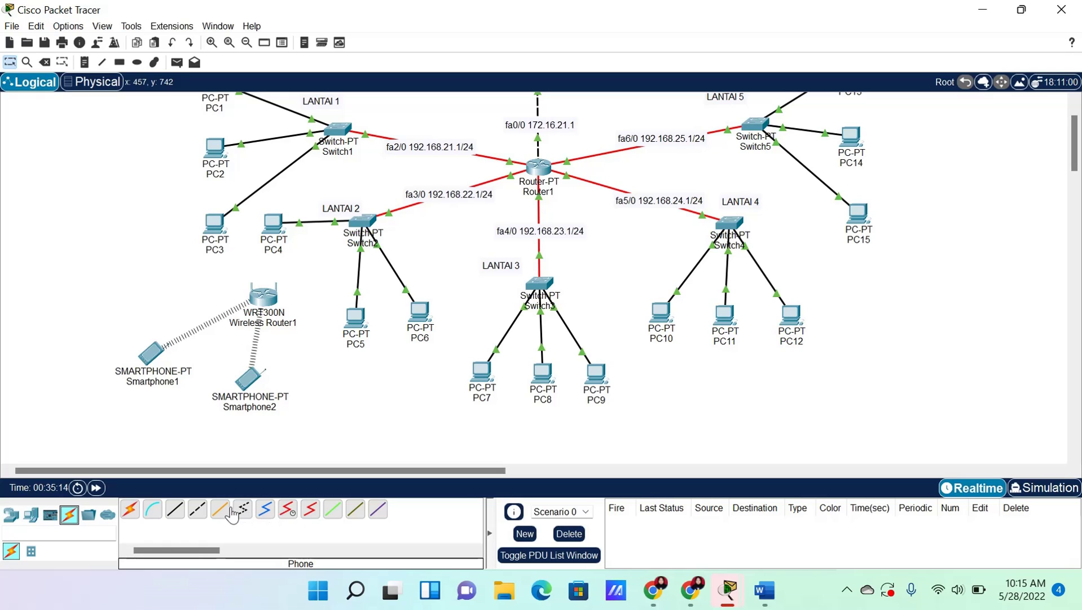
pyautogui.click(204, 511)
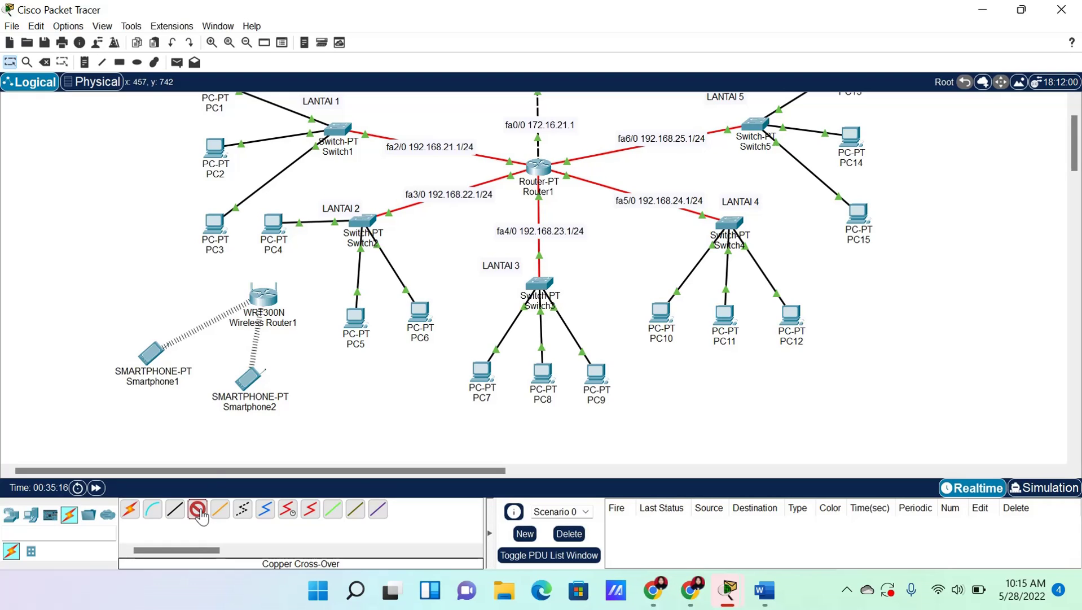
pyautogui.click(268, 293)
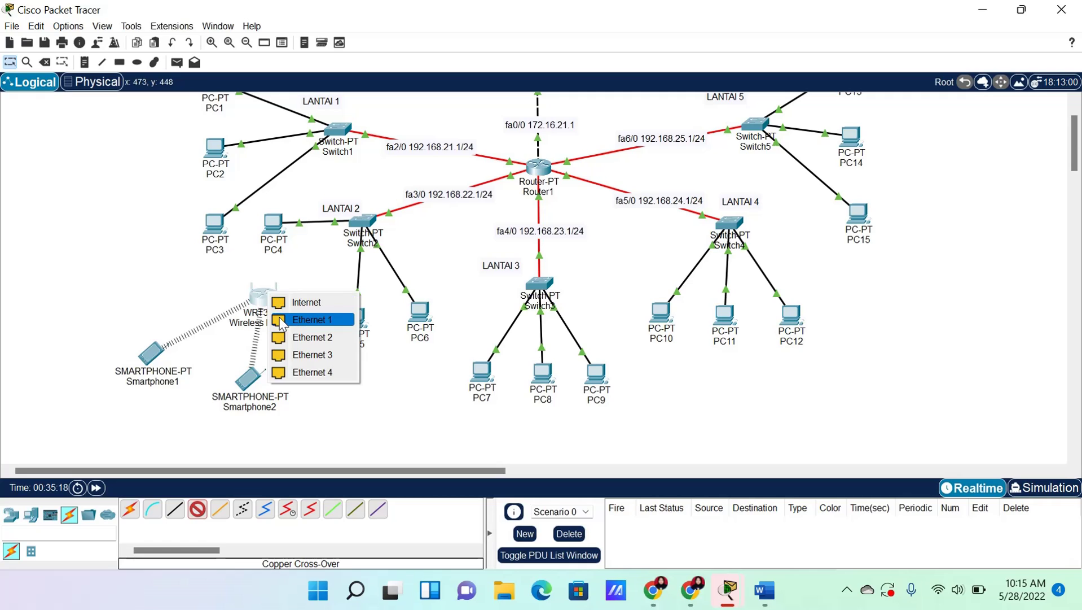
pyautogui.click(297, 315)
pyautogui.click(361, 221)
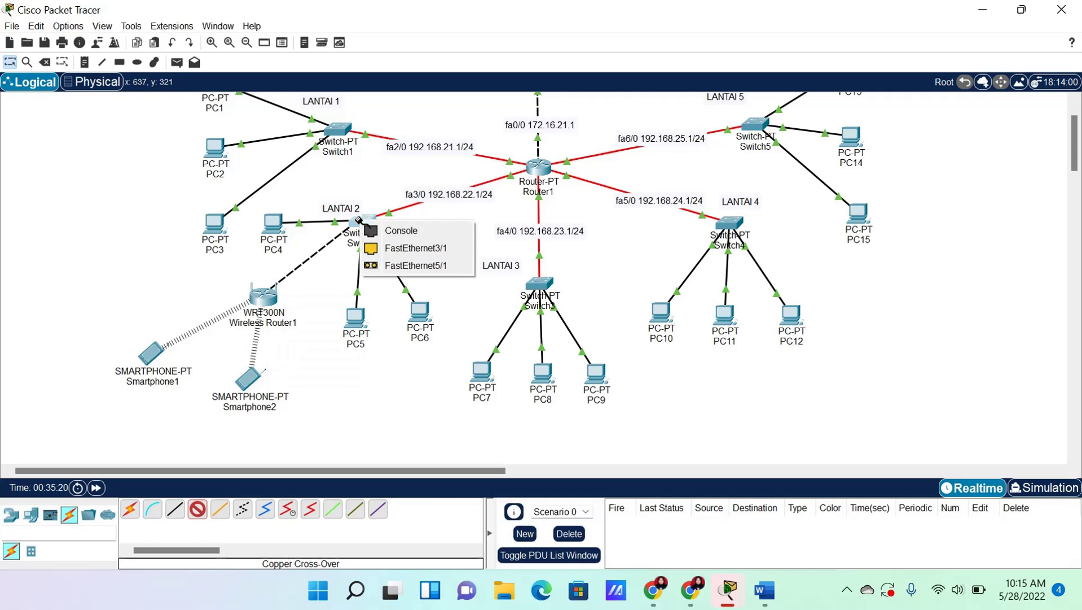
pyautogui.click(373, 249)
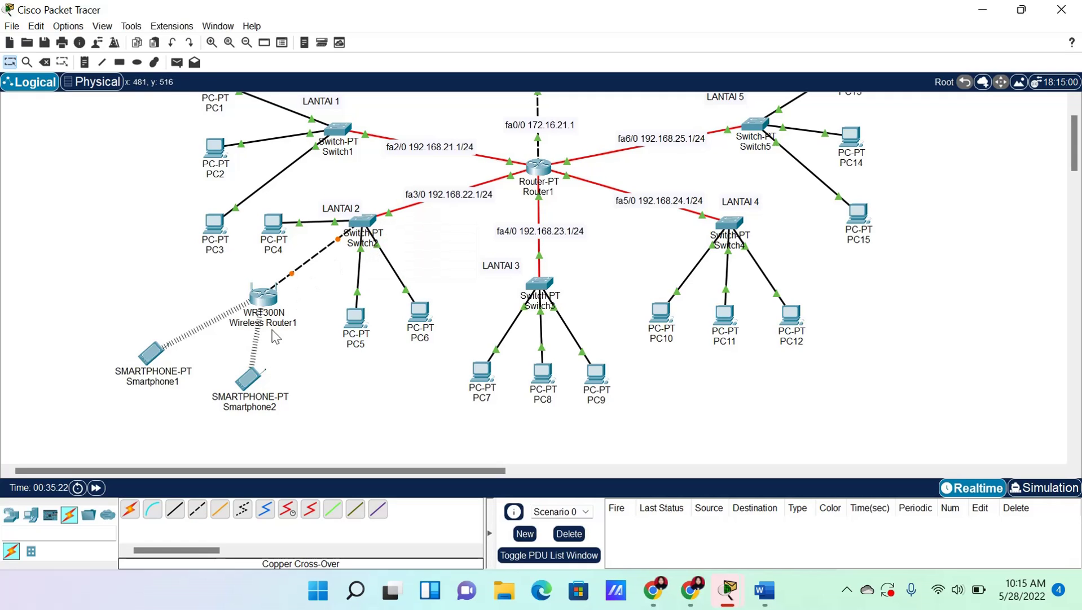
# Arrange the smartphones around Wireless Router1, with Smartphone1 level on its left and Smartphone2 straight below it
pyautogui.moveTo(253, 374); pyautogui.dragTo(263, 385)
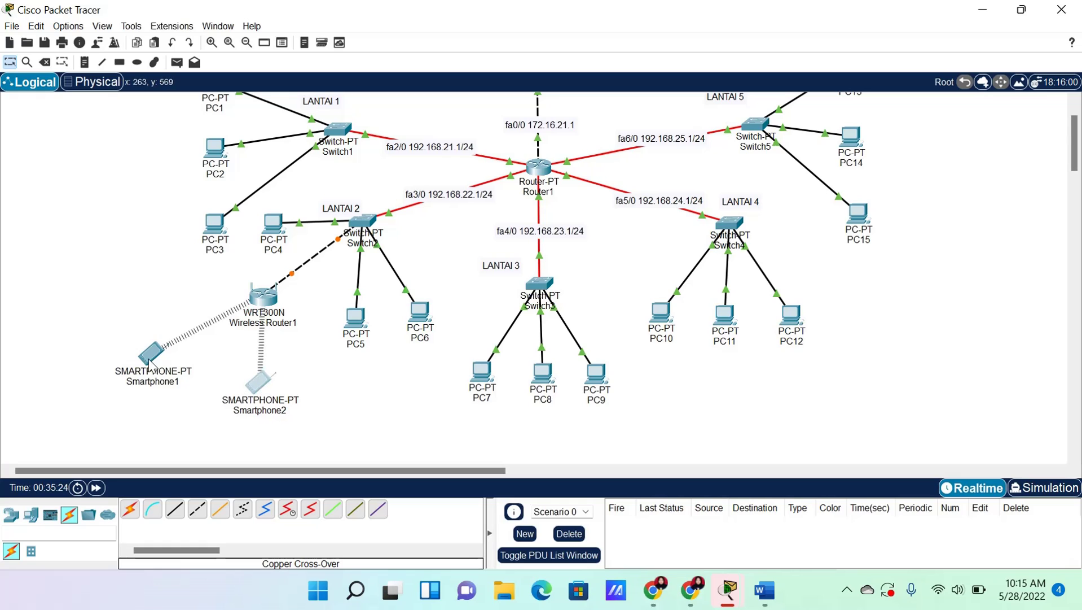
pyautogui.moveTo(151, 354); pyautogui.dragTo(161, 305)
pyautogui.scroll(2, 622, 360)
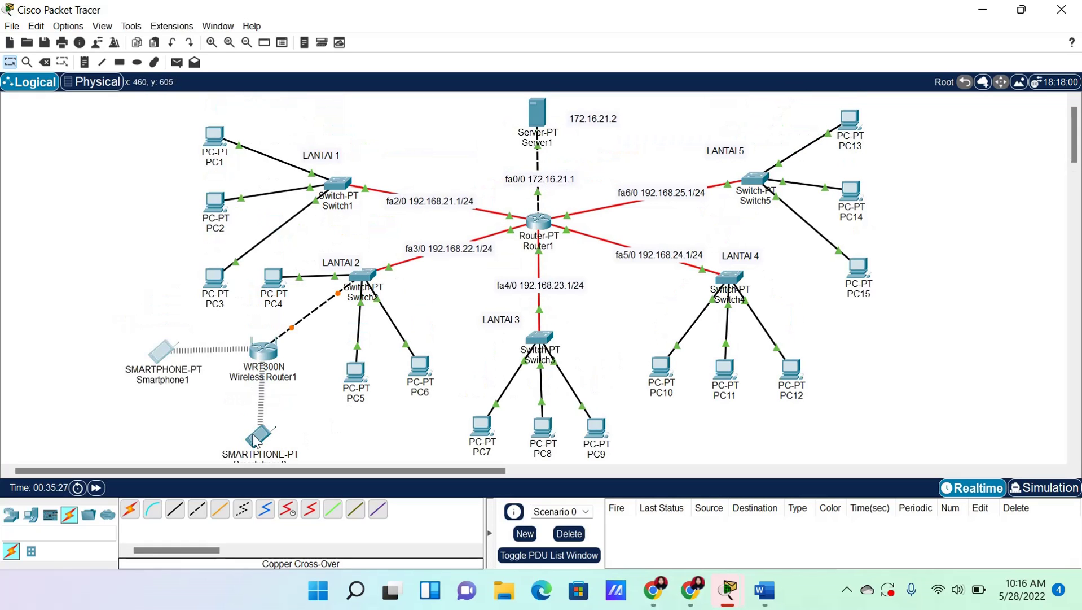
pyautogui.moveTo(258, 440); pyautogui.dragTo(256, 422)
pyautogui.moveTo(163, 351); pyautogui.dragTo(176, 351)
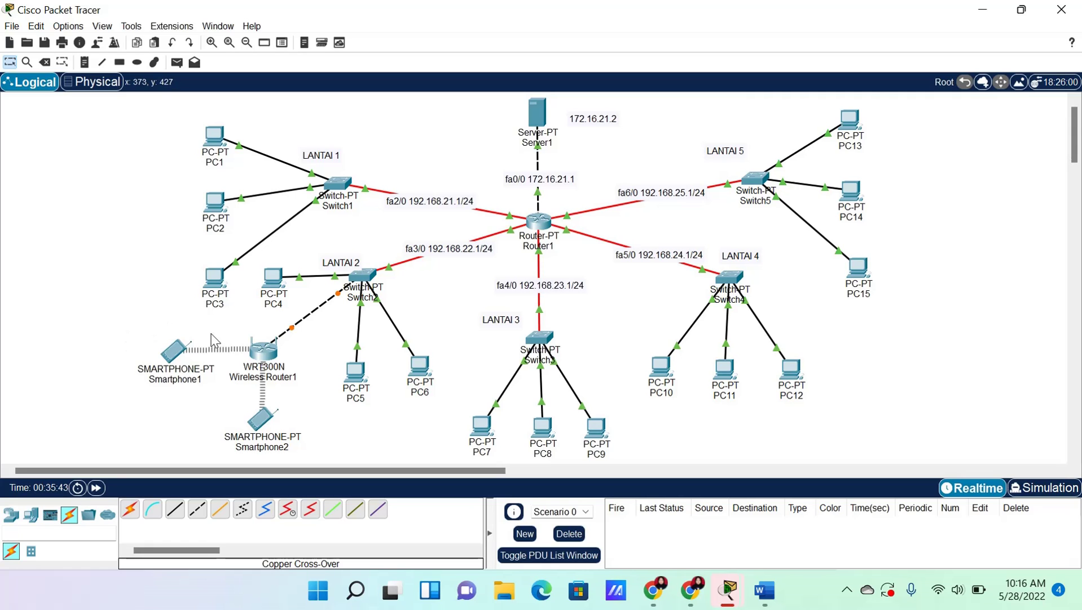
# Set Wireless Router1's router IP address to 192.168.22.5 in its basic network setup
pyautogui.click(266, 356)
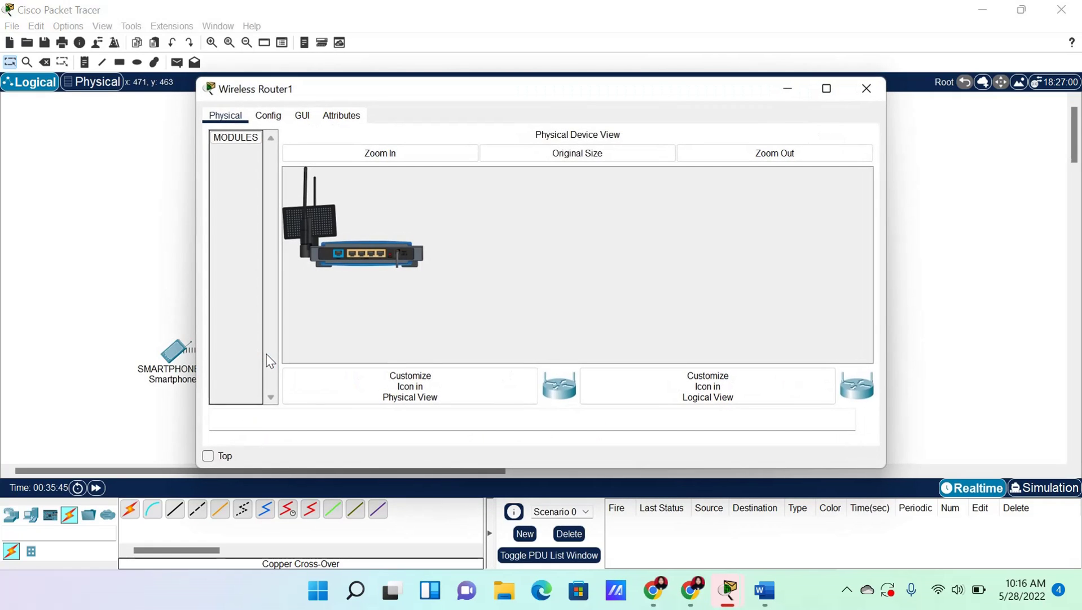
pyautogui.click(311, 122)
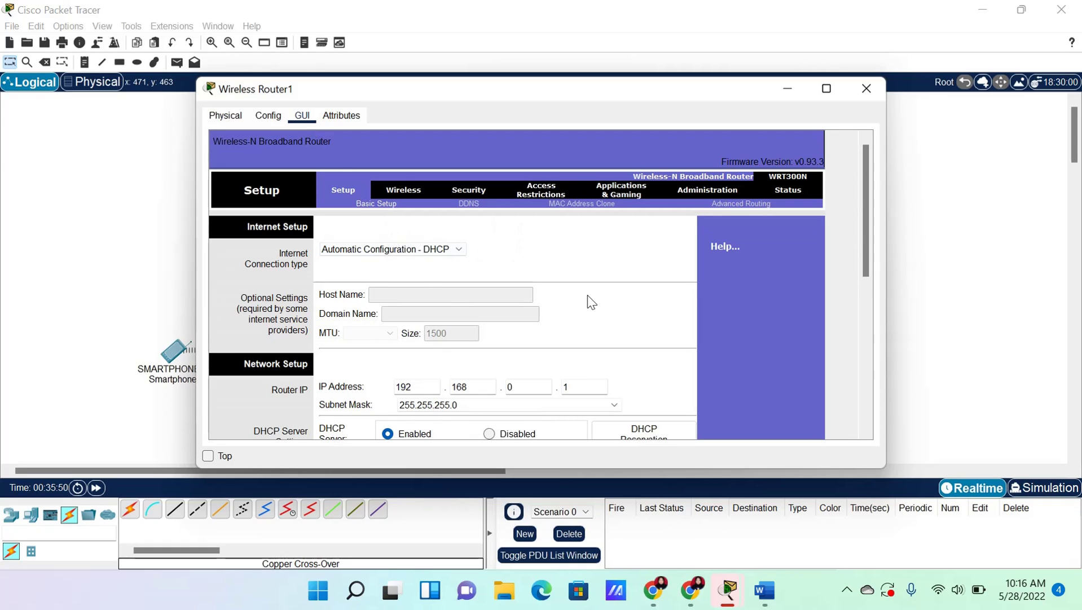
pyautogui.scroll(-1, 590, 302)
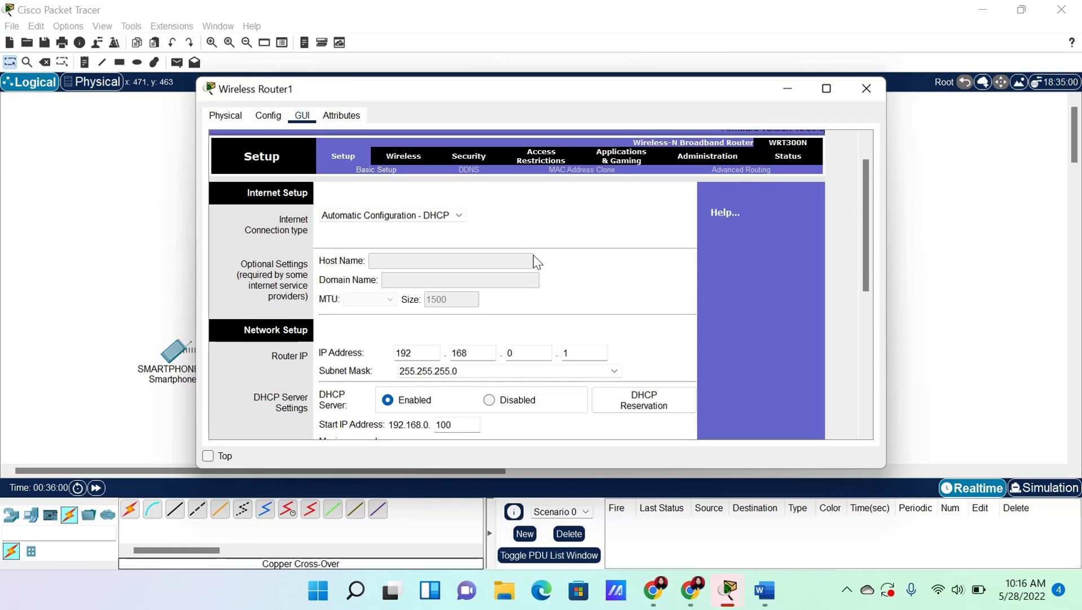
pyautogui.scroll(-1, 534, 261)
pyautogui.click(430, 338)
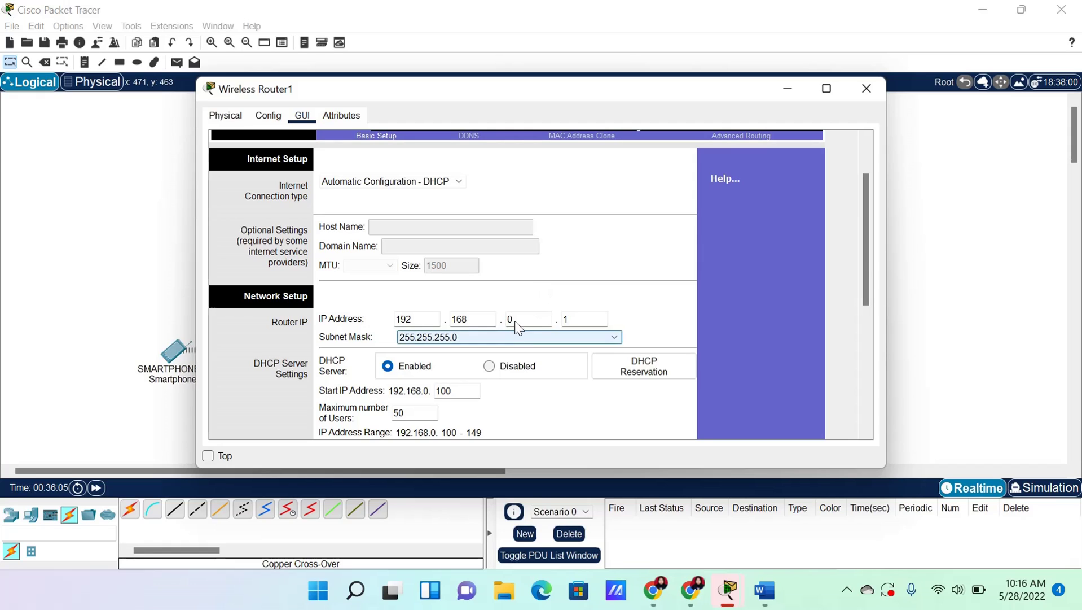
pyautogui.click(545, 324)
pyautogui.press('BackSpace')
pyautogui.write('22')
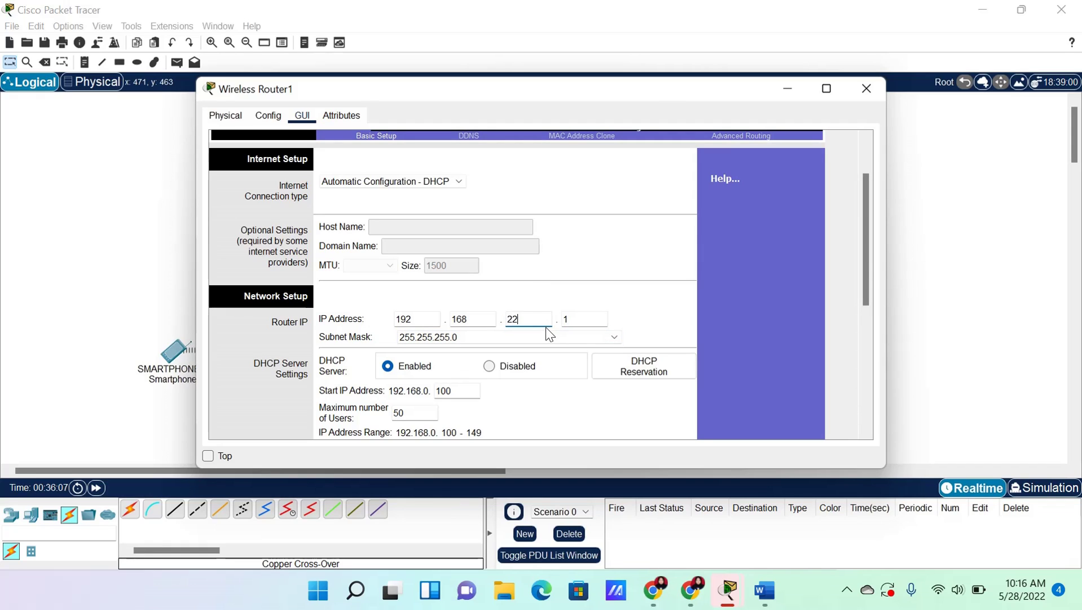
pyautogui.click(582, 320)
pyautogui.write('5')
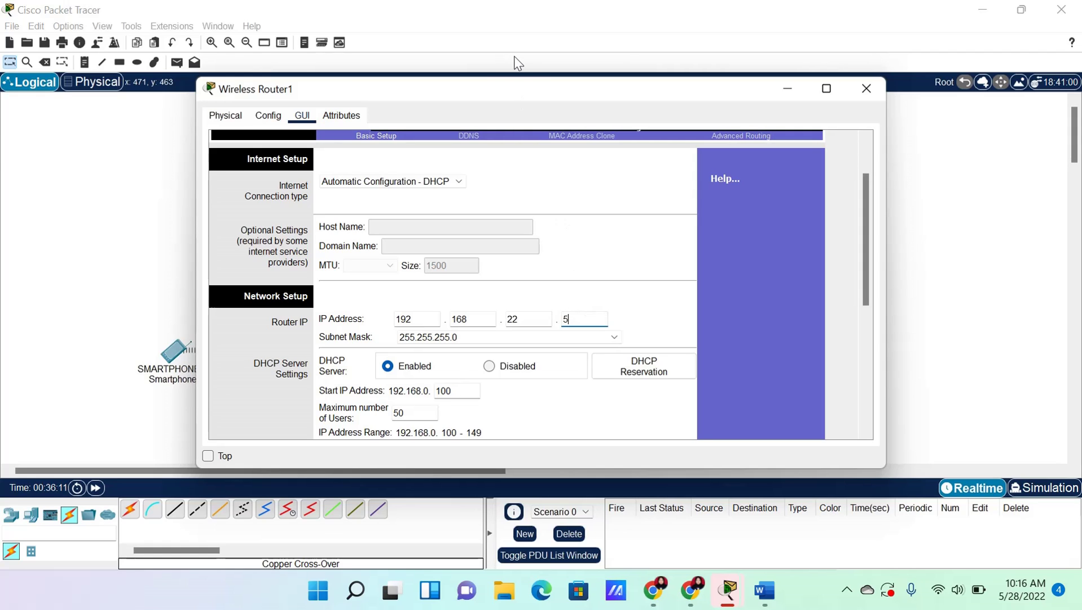
# Move Wireless Router1's window clear of the smartphones, set the DHCP start IP address to end in 6, and save the settings
pyautogui.moveTo(524, 90); pyautogui.dragTo(679, 91)
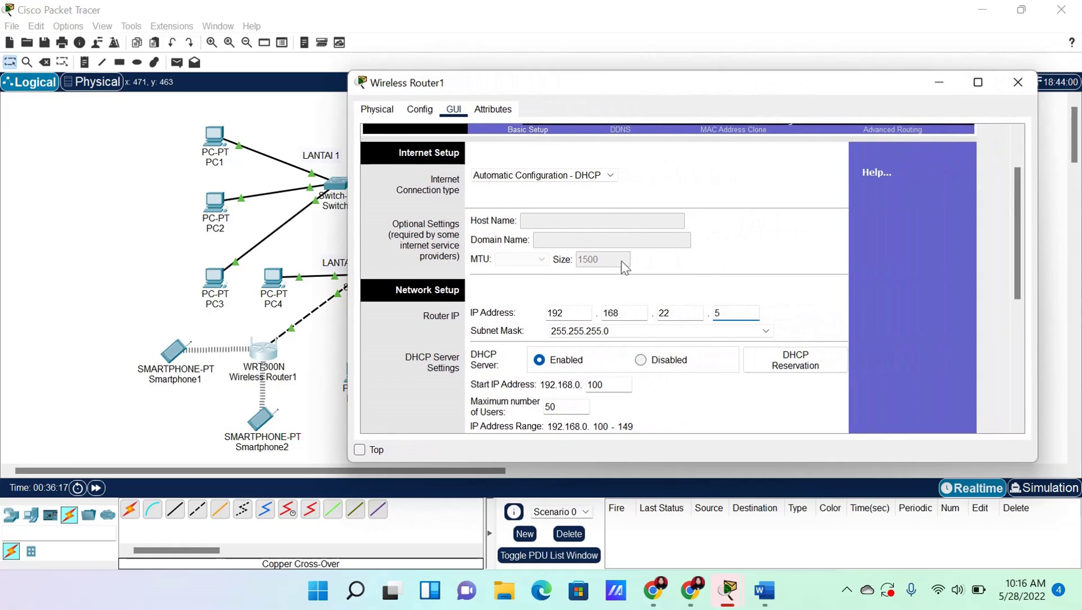
pyautogui.scroll(-1, 625, 390)
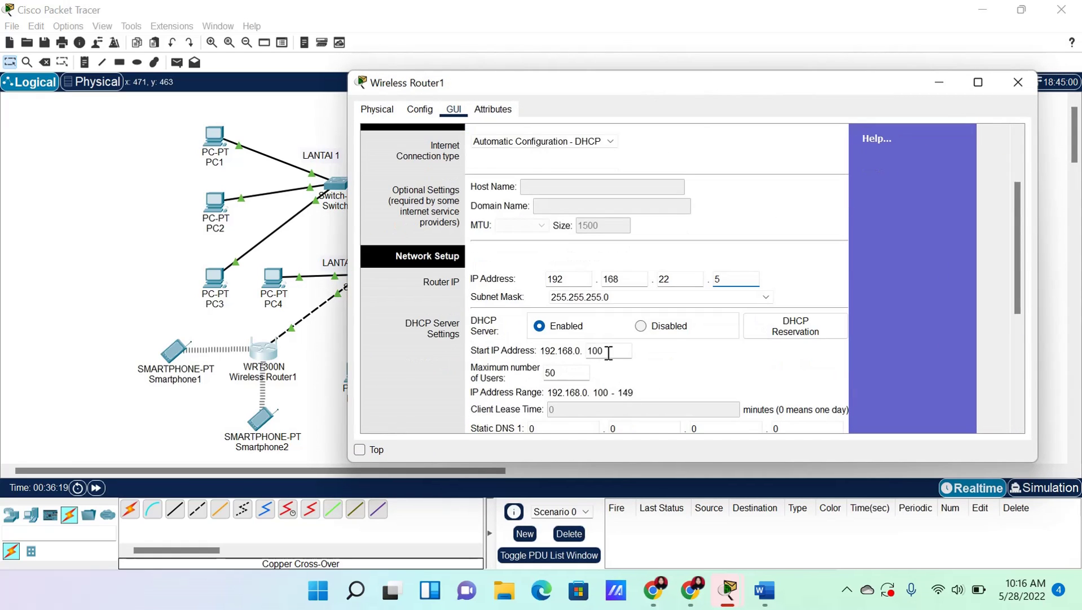
pyautogui.moveTo(607, 351); pyautogui.dragTo(578, 352)
pyautogui.press('BackSpace')
pyautogui.write('6')
pyautogui.scroll(-5, 605, 351)
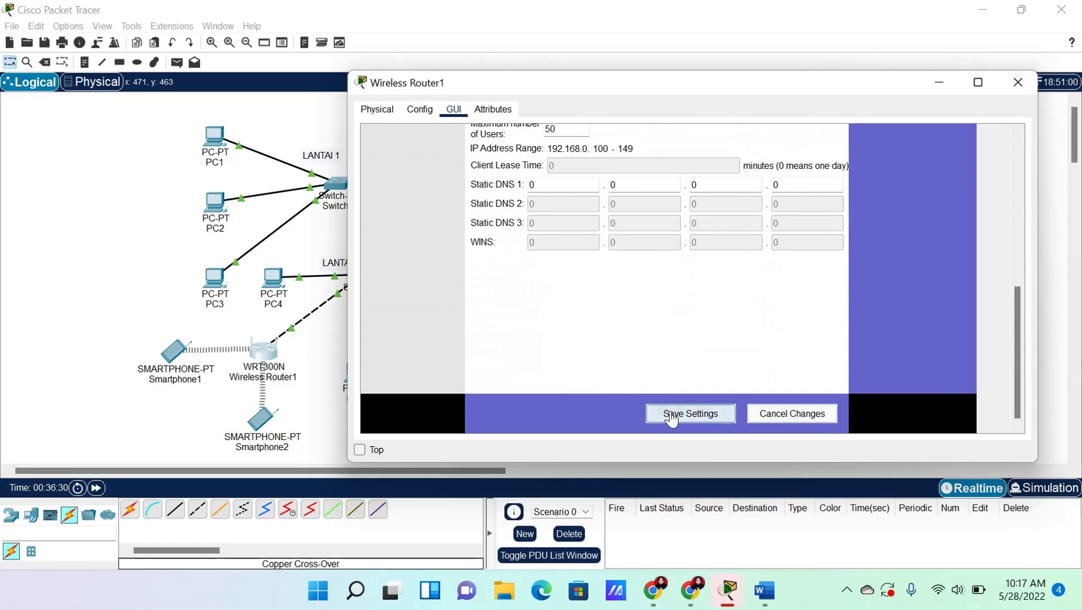
pyautogui.click(671, 418)
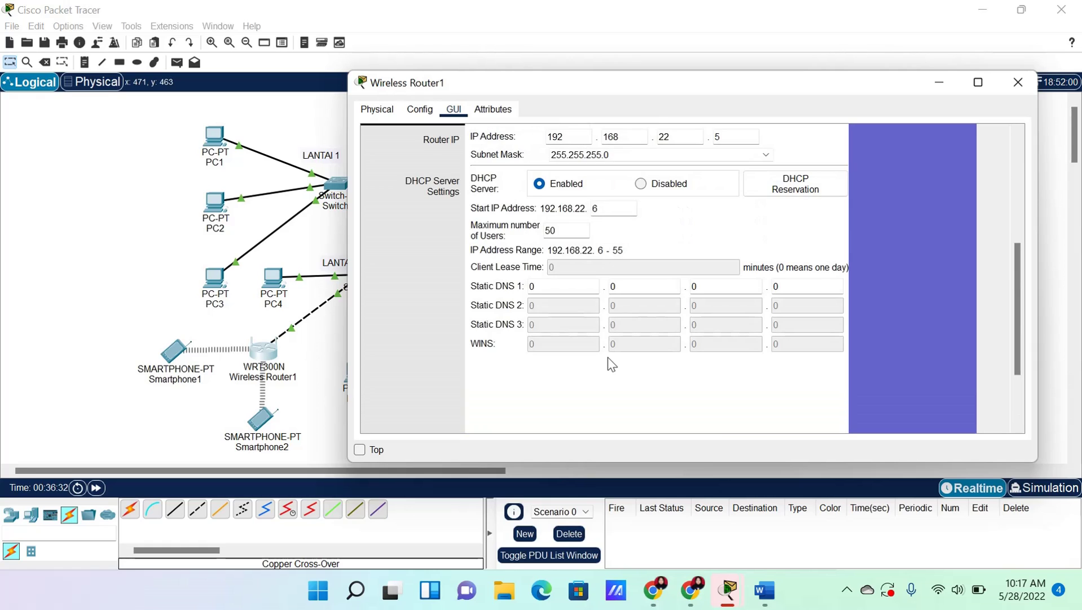
pyautogui.scroll(3, 608, 356)
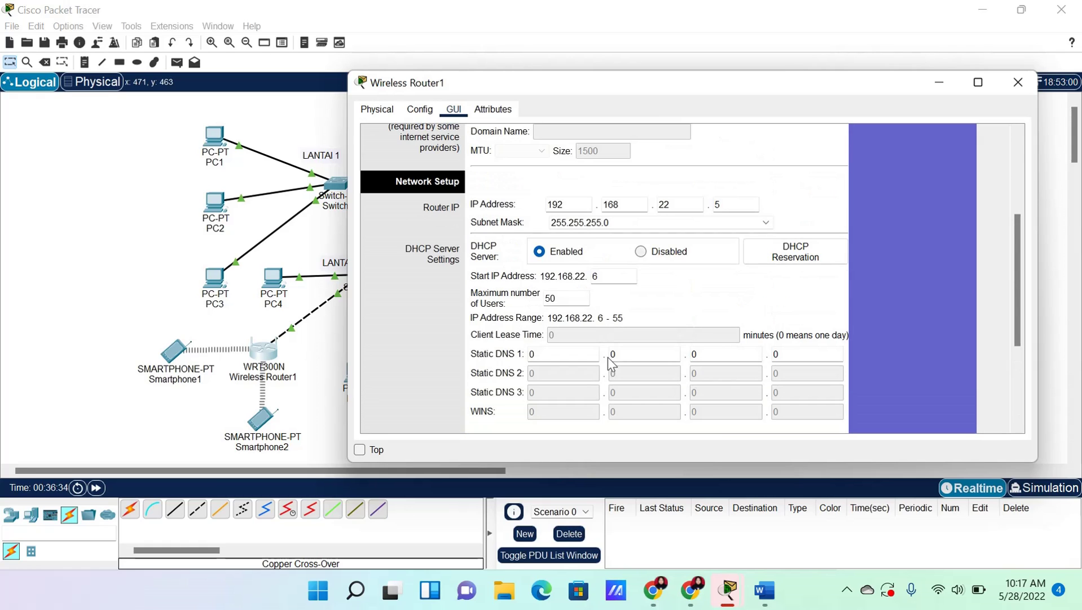
pyautogui.scroll(3, 607, 356)
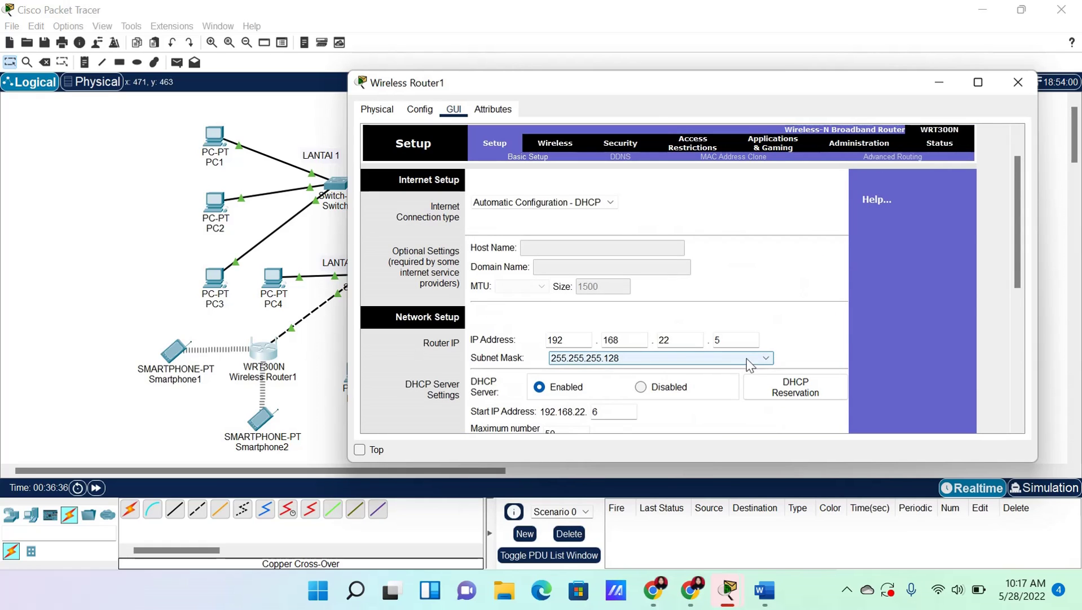
# Set Wireless Router1's subnet mask to 255.255.255.0 in its network setup and save the settings
pyautogui.click(765, 360)
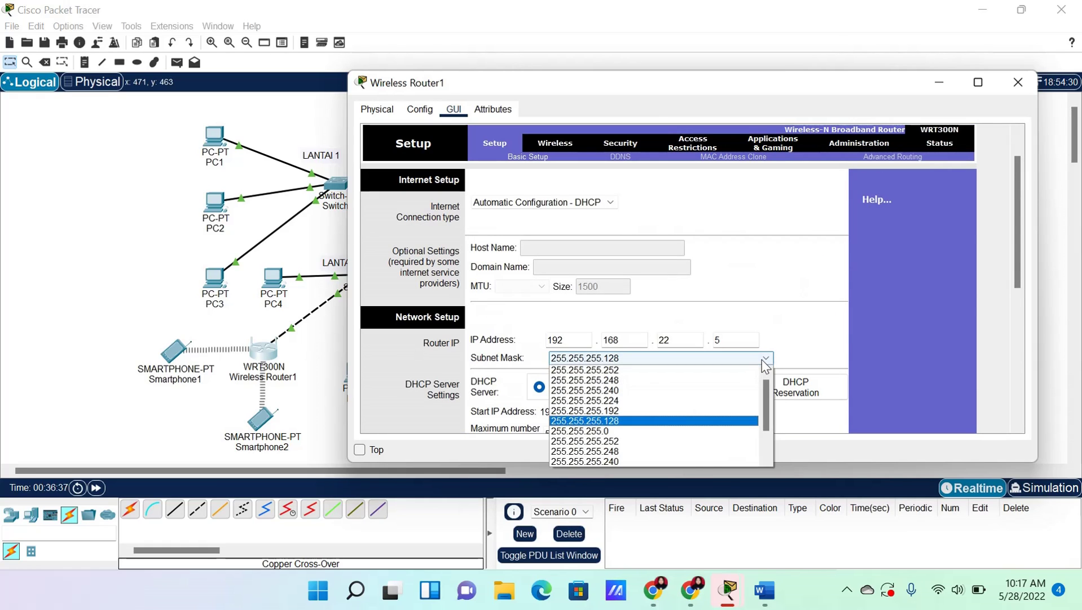
pyautogui.click(704, 432)
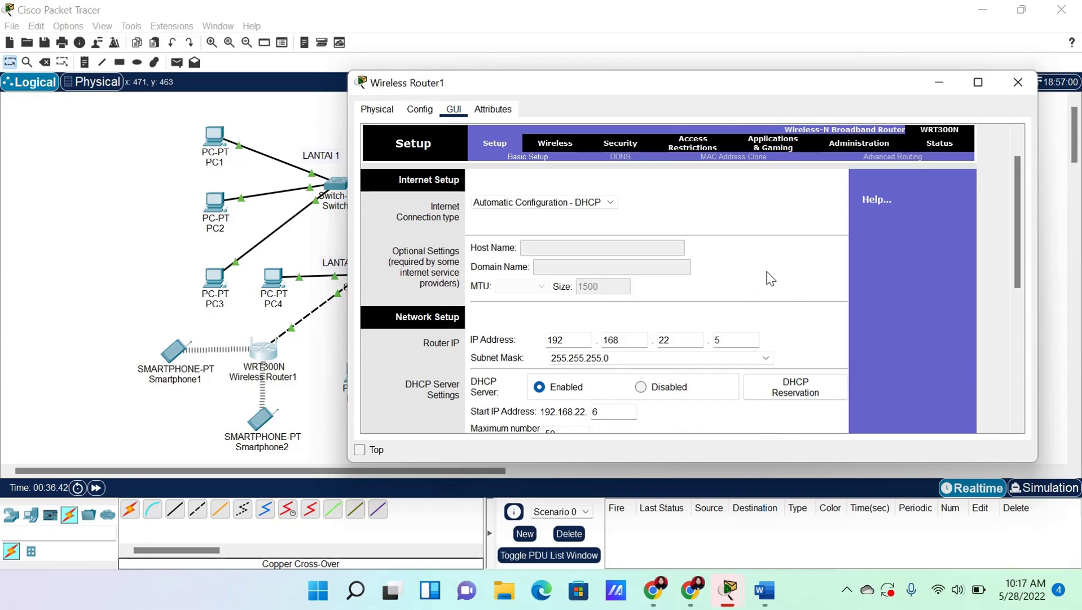
pyautogui.scroll(-1, 862, 319)
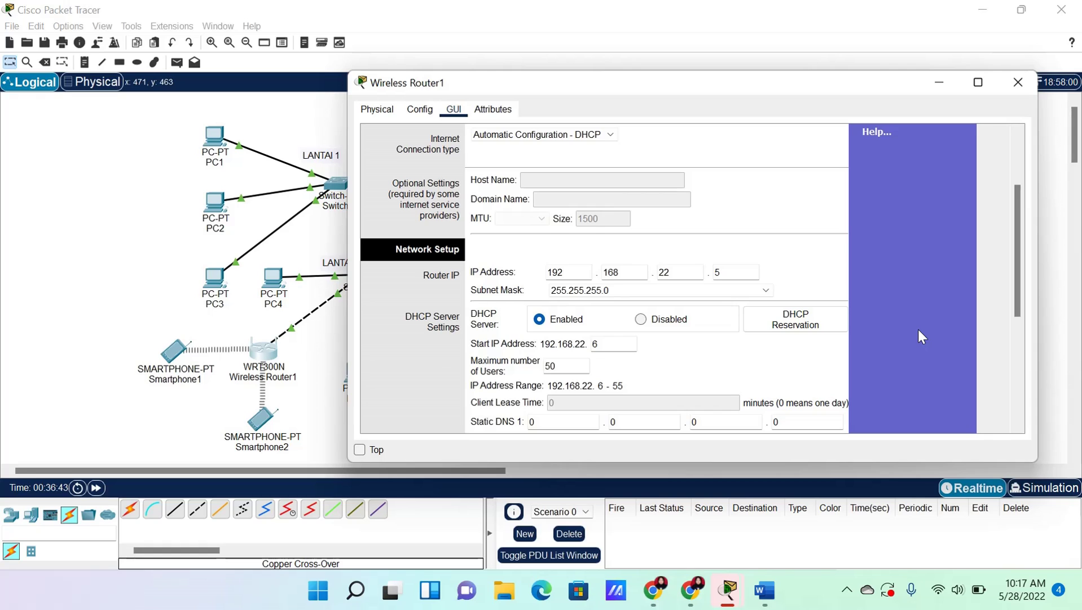
pyautogui.scroll(-2, 922, 336)
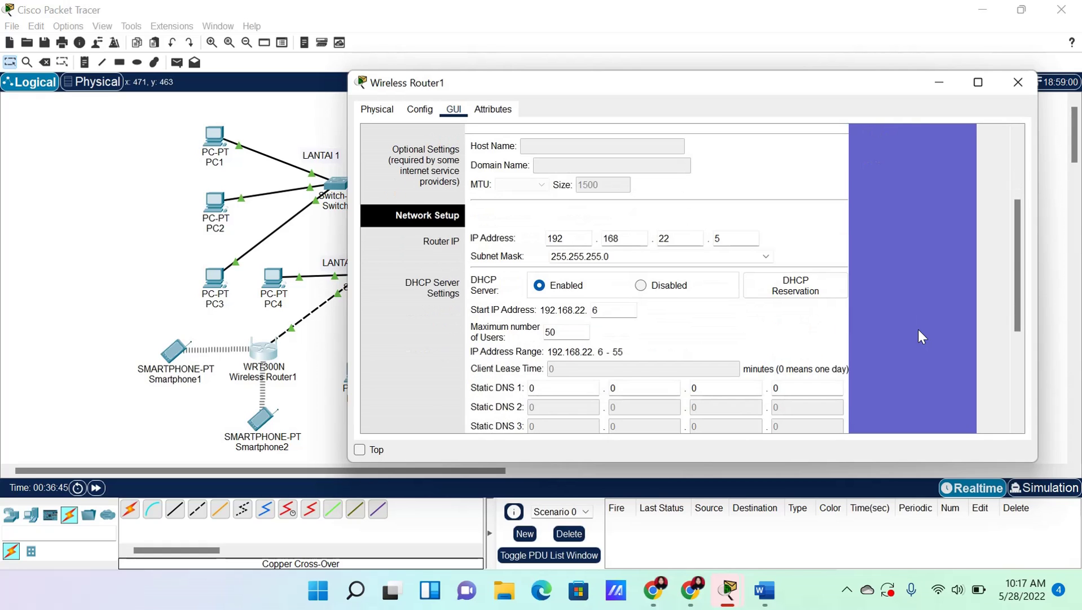
pyautogui.scroll(-5, 919, 330)
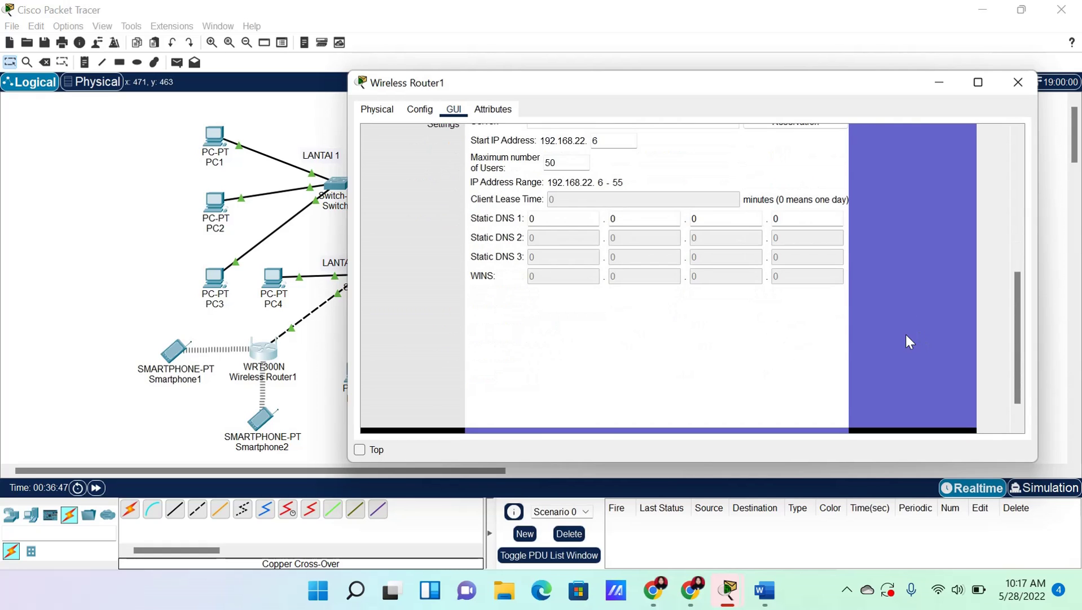
pyautogui.scroll(1, 800, 357)
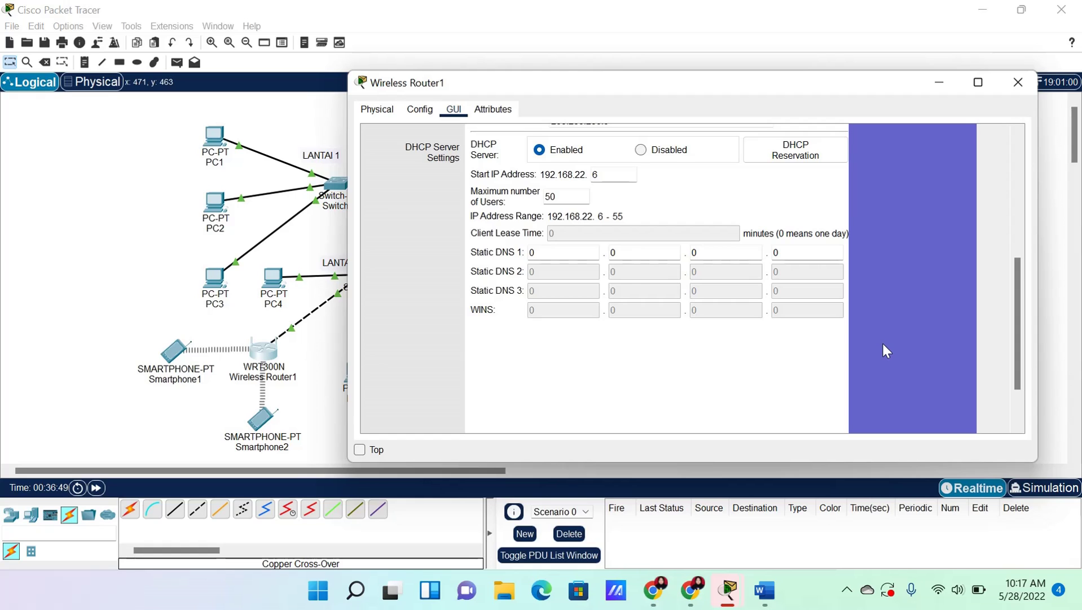
pyautogui.scroll(-2, 882, 341)
pyautogui.click(717, 414)
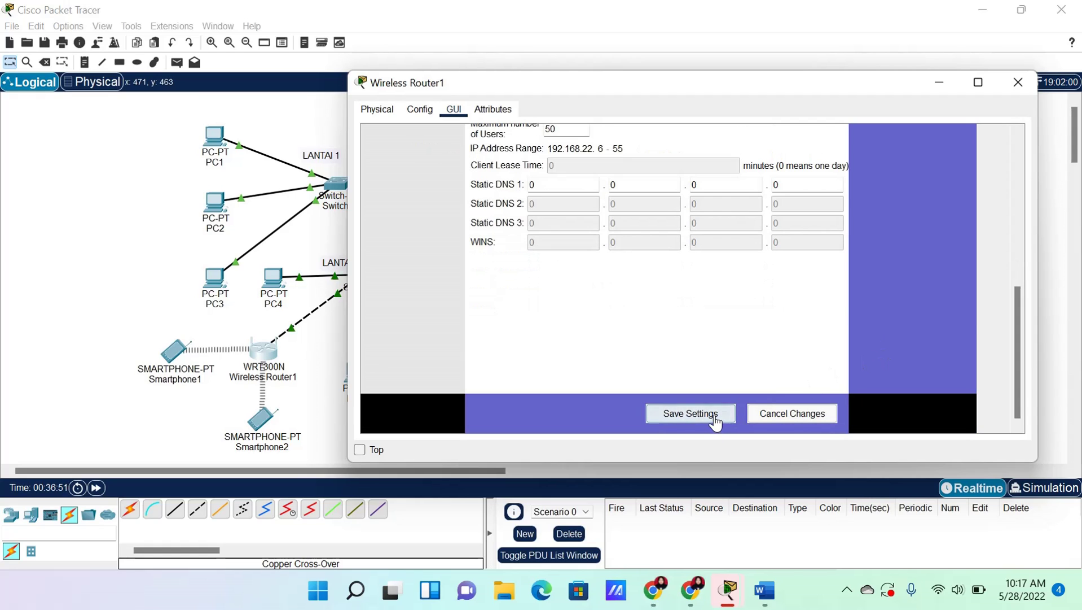
# Set Wireless Router1's network name (SSID) to widya in the basic wireless settings and save them
pyautogui.scroll(4, 1019, 316)
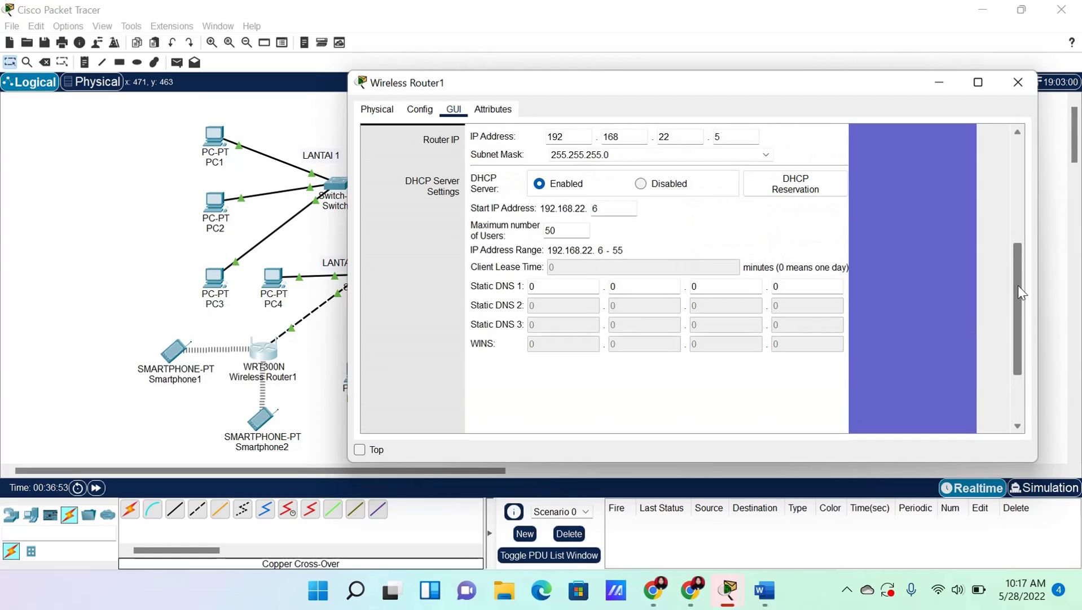
pyautogui.scroll(4, 1022, 293)
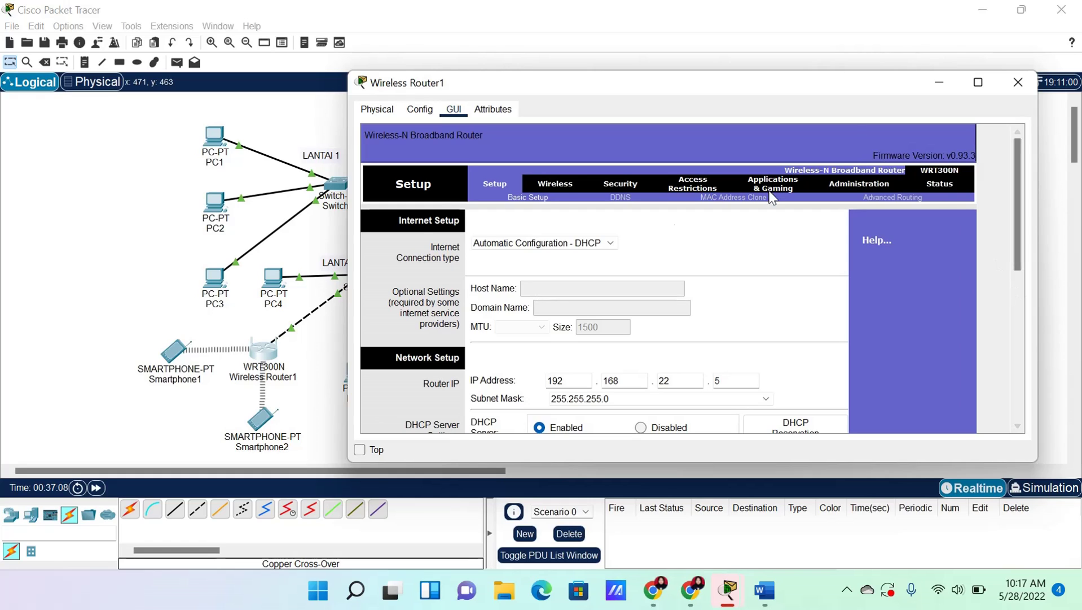
pyautogui.click(561, 190)
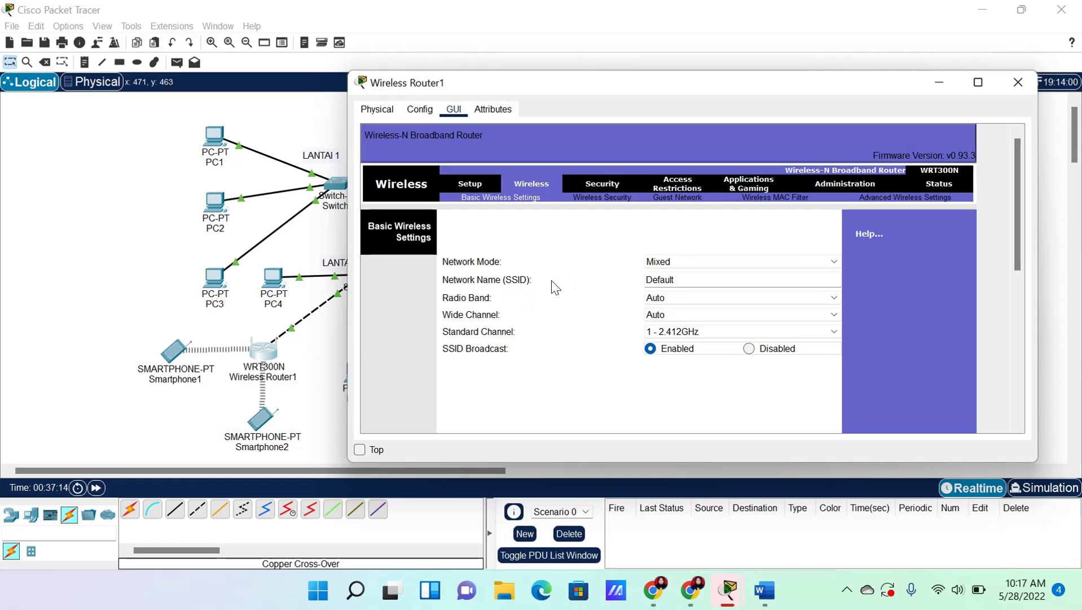
pyautogui.moveTo(698, 282); pyautogui.dragTo(645, 281)
pyautogui.press('BackSpace')
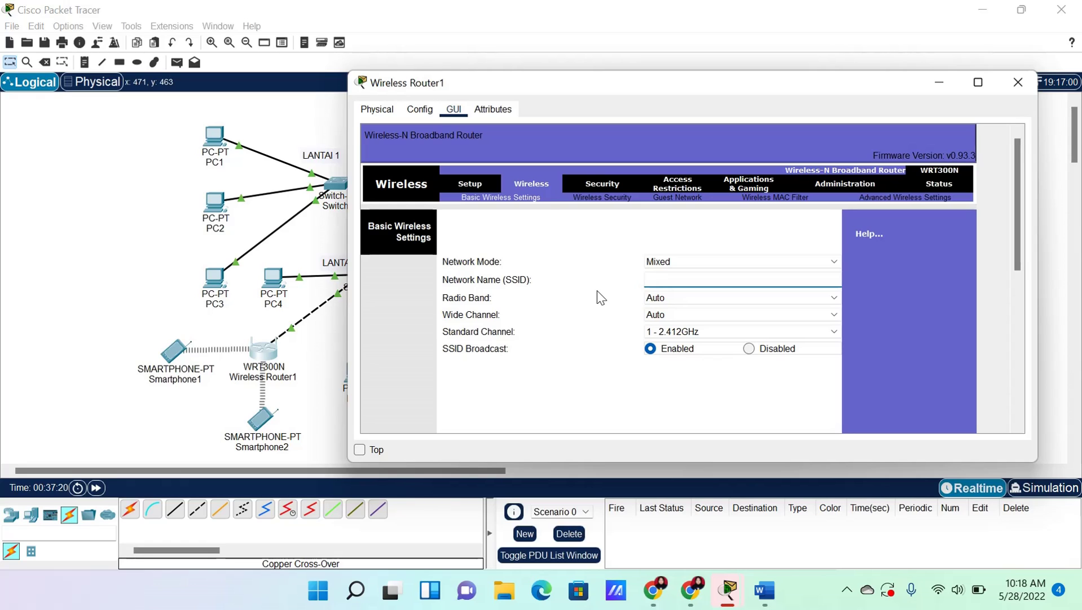
pyautogui.write('widya')
pyautogui.scroll(-3, 768, 428)
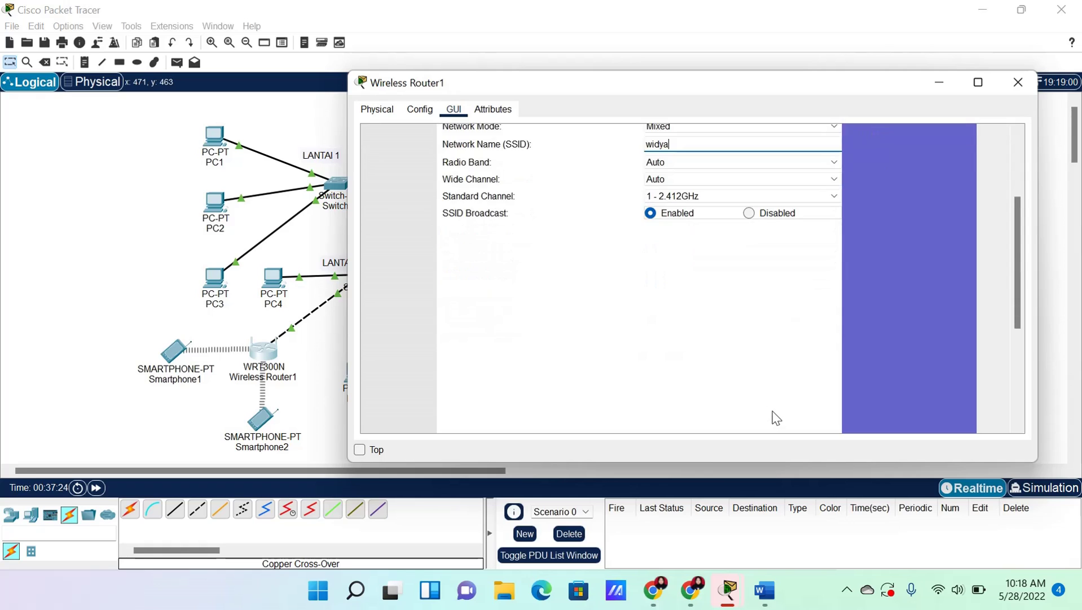
pyautogui.scroll(-5, 774, 415)
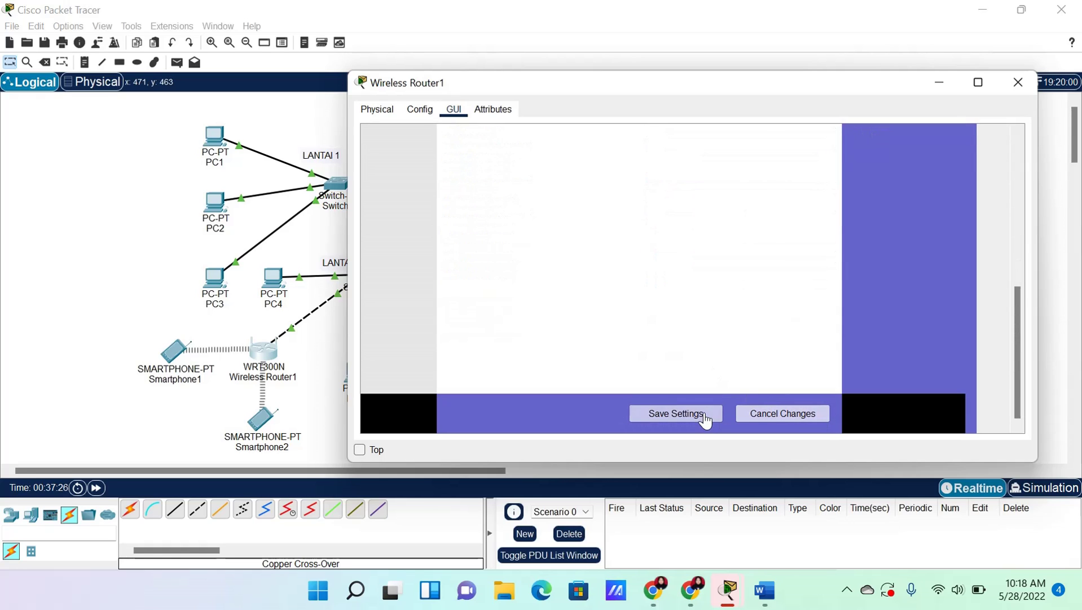
pyautogui.click(705, 417)
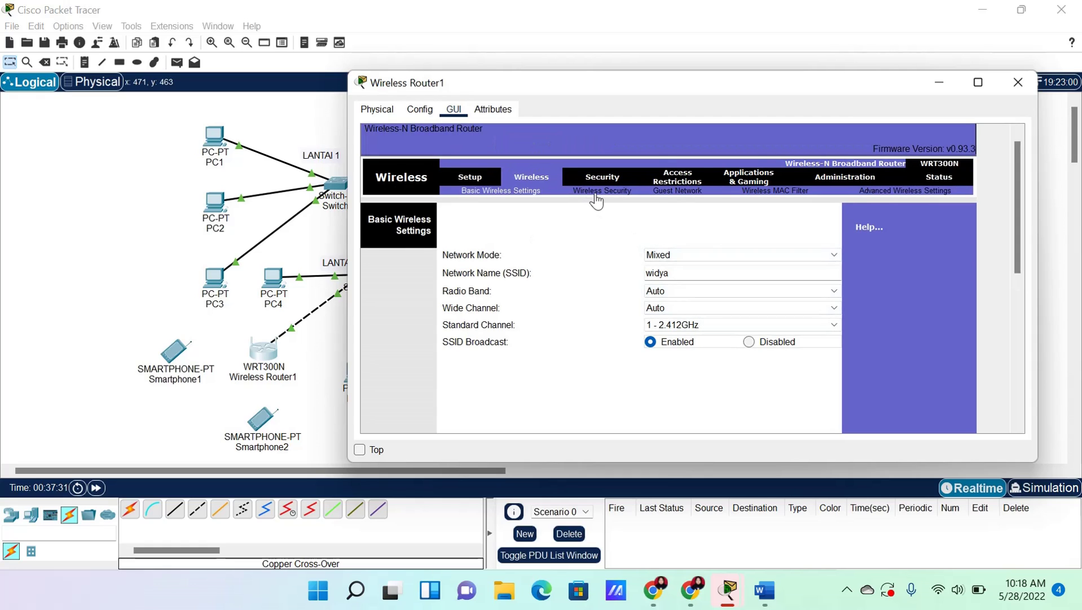
# Secure Wireless Router1's wireless network with WPA Personal, enter the wireless passphrase, save the settings, and close the router's window
pyautogui.click(600, 191)
pyautogui.click(765, 243)
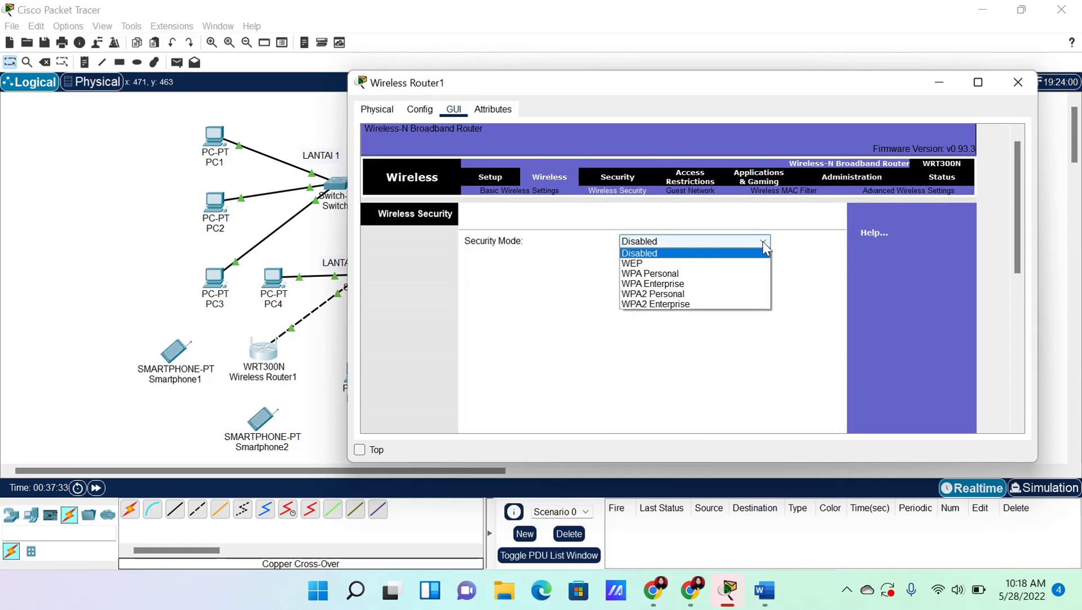
pyautogui.click(755, 273)
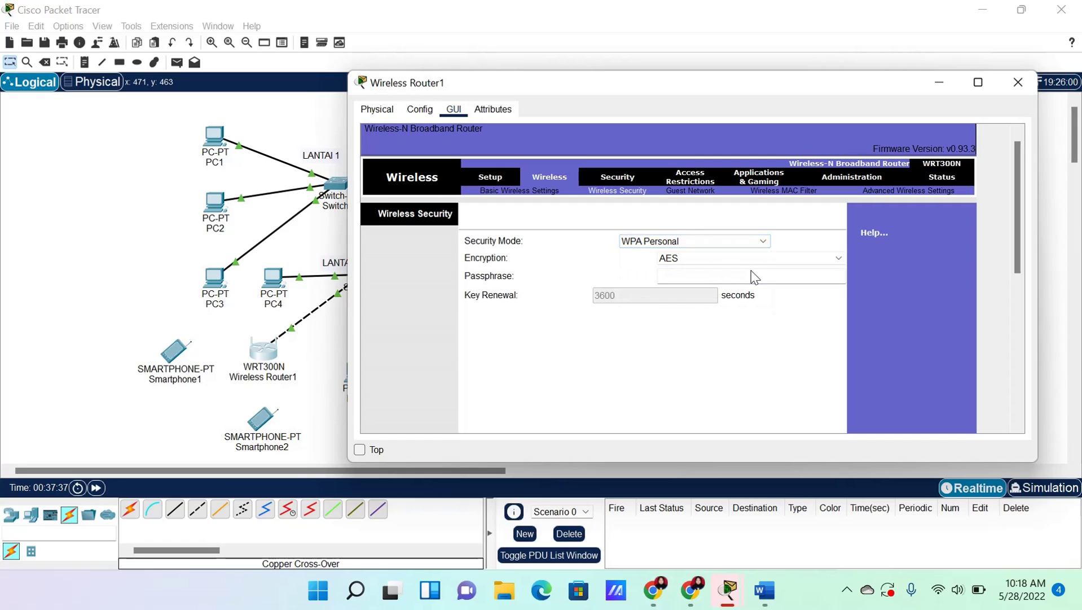
pyautogui.click(720, 277)
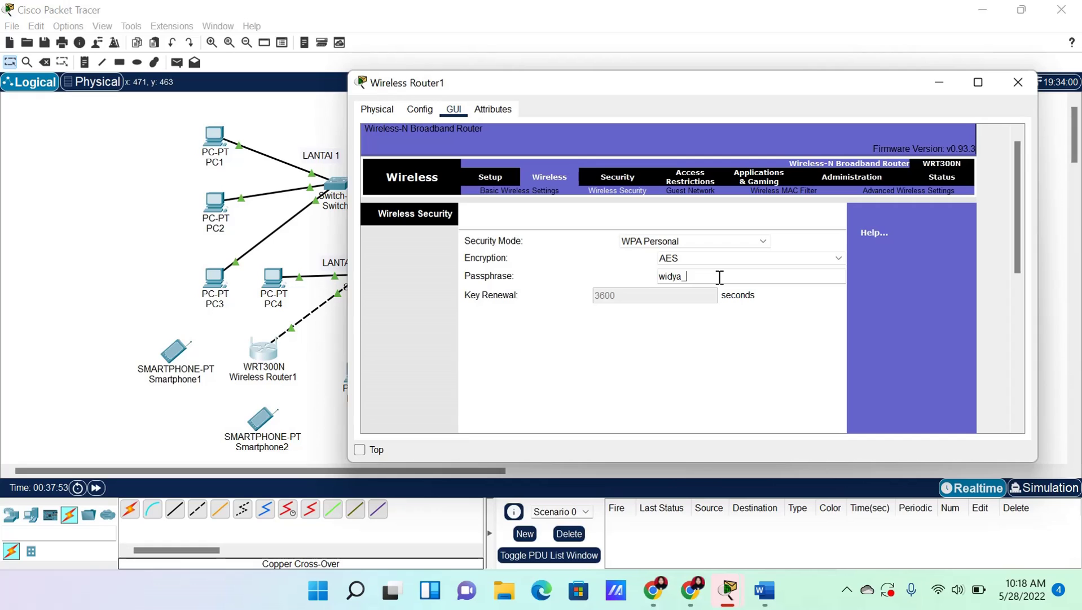
pyautogui.write('itah')
pyautogui.scroll(-5, 759, 333)
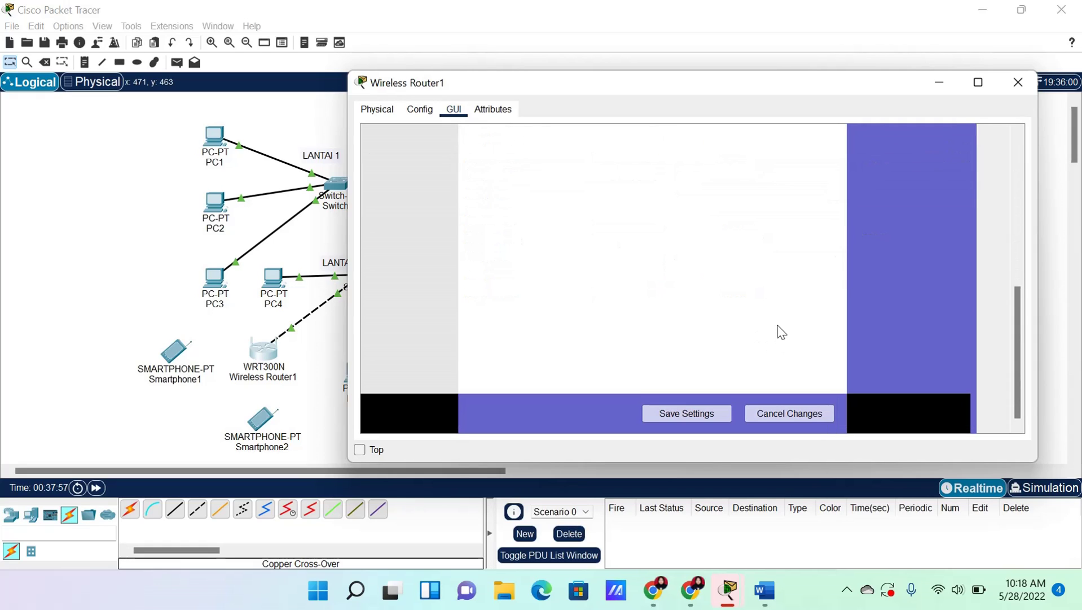
pyautogui.click(720, 413)
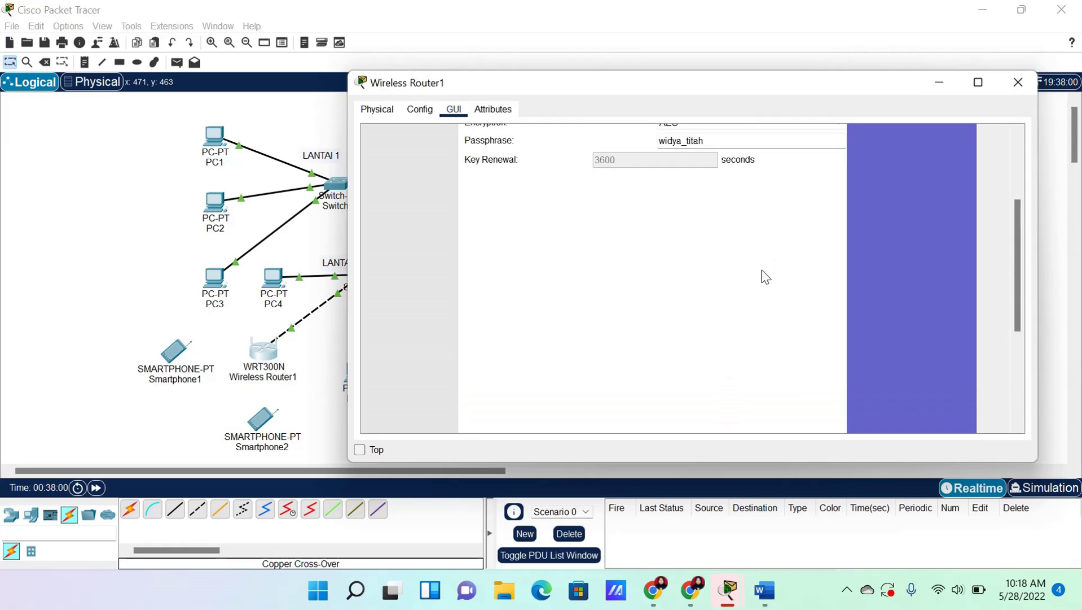
pyautogui.click(1018, 82)
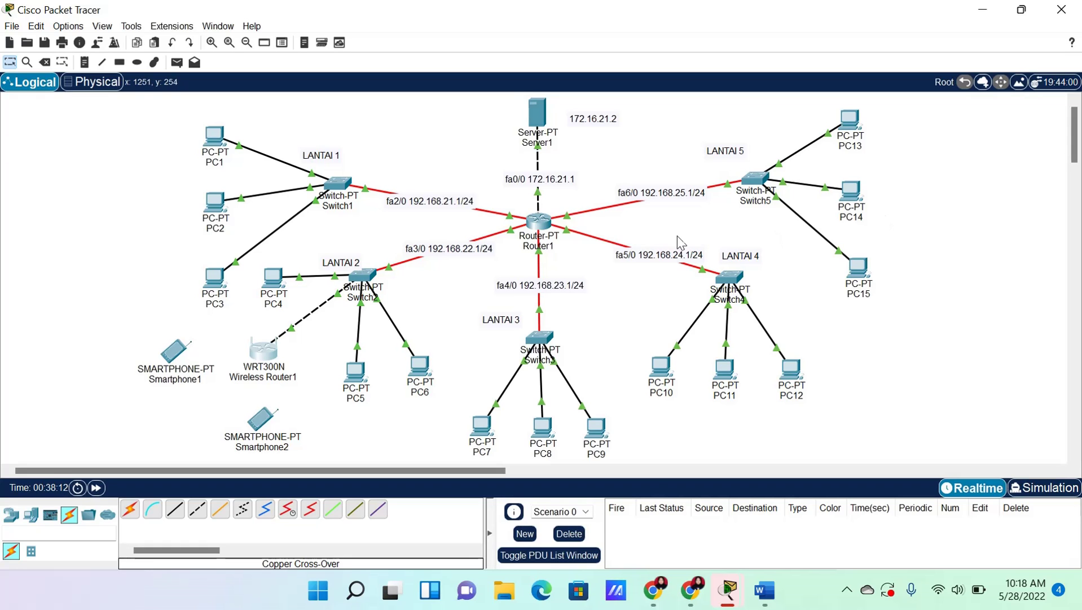
# Set the SSID of Smartphone1's Wireless0 interface to widya
pyautogui.click(172, 362)
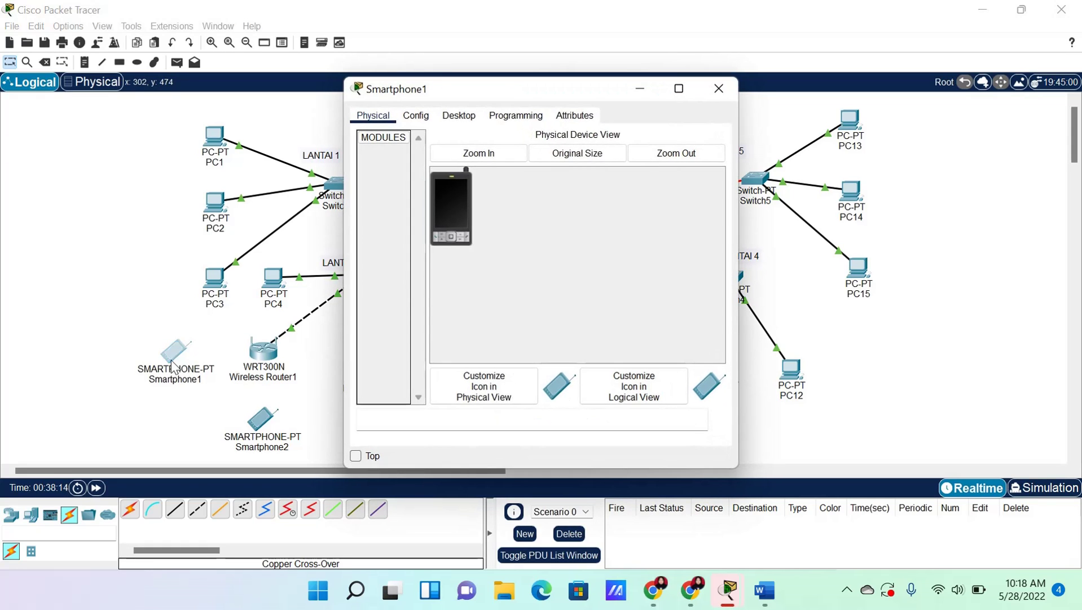
pyautogui.click(429, 117)
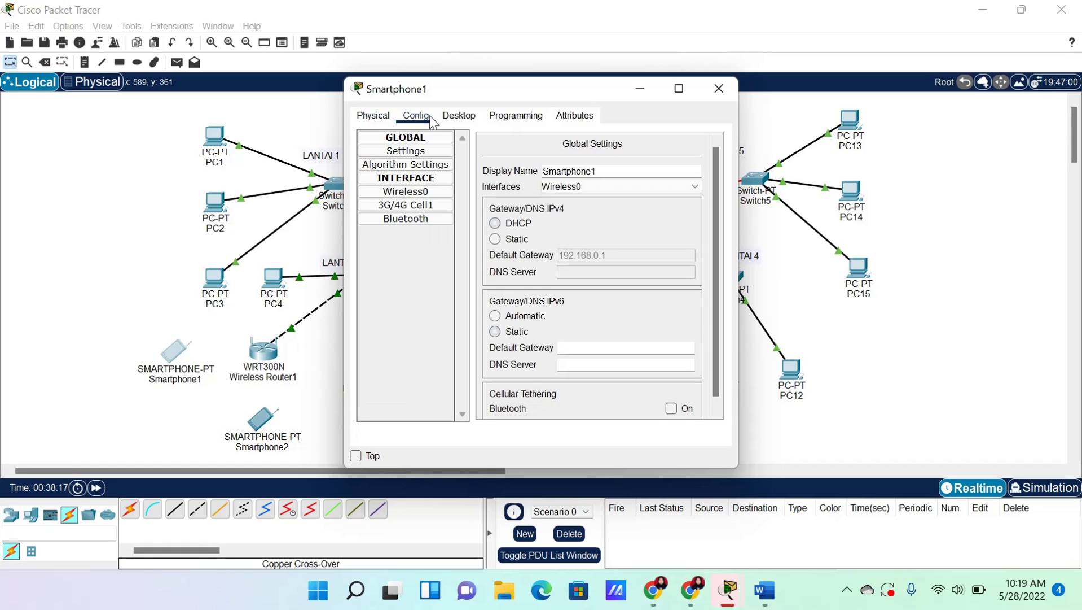
pyautogui.click(429, 192)
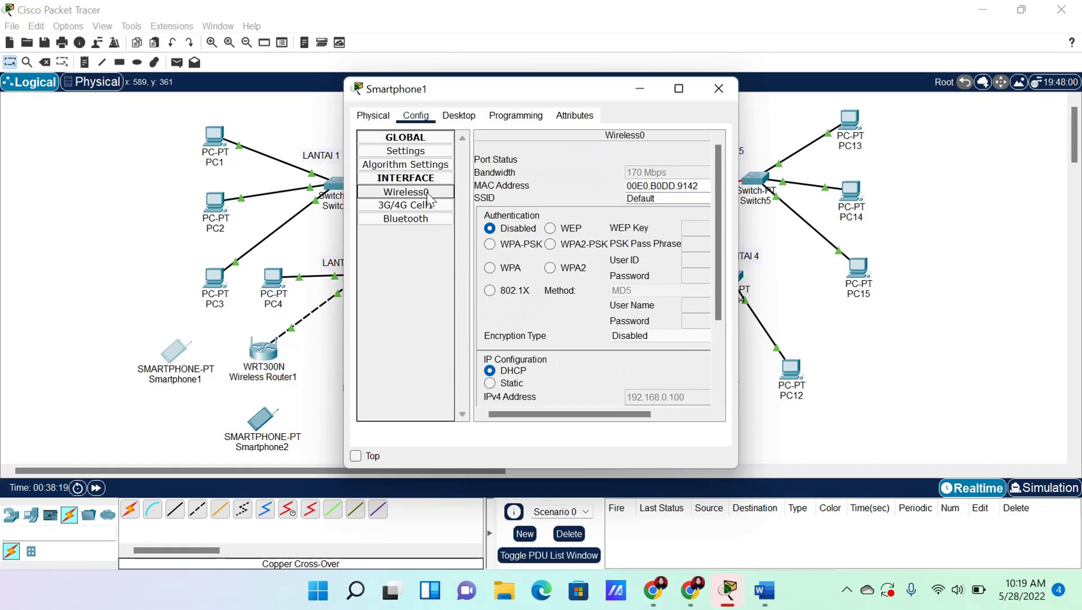
pyautogui.moveTo(655, 198); pyautogui.dragTo(600, 198)
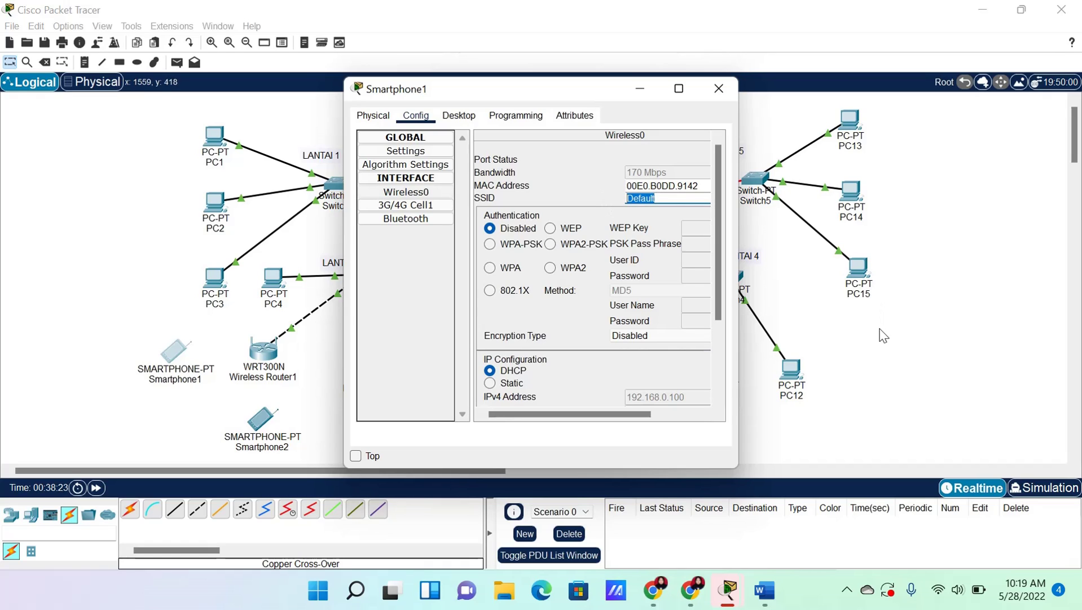
pyautogui.press('BackSpace')
# Set Smartphone1's Wireless0 authentication to WPA-PSK, enter the PSK pass phrase, and close its window
pyautogui.click(491, 246)
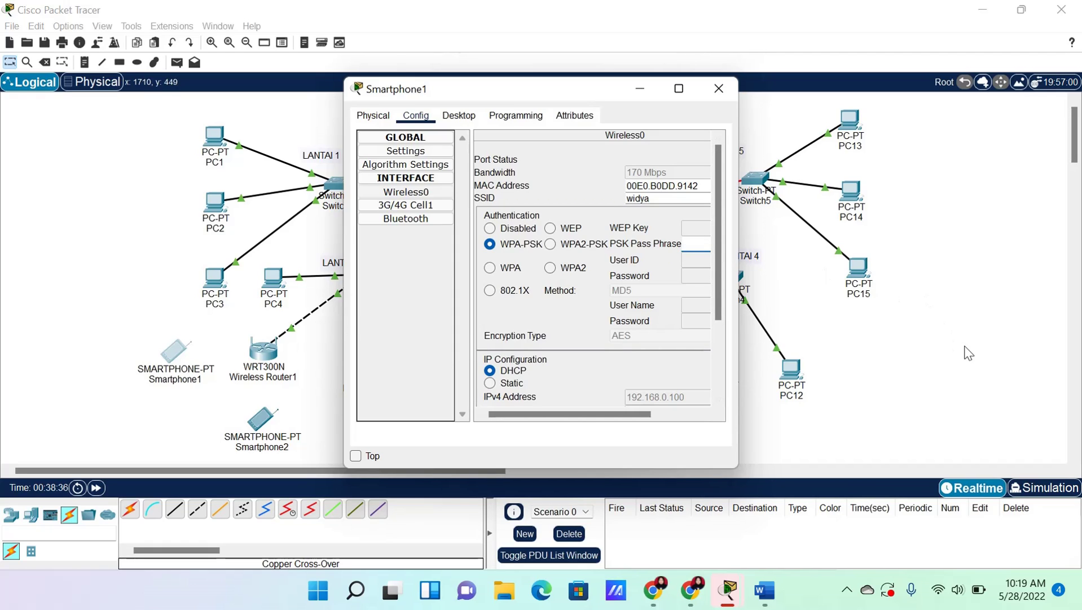
pyautogui.write('widya_')
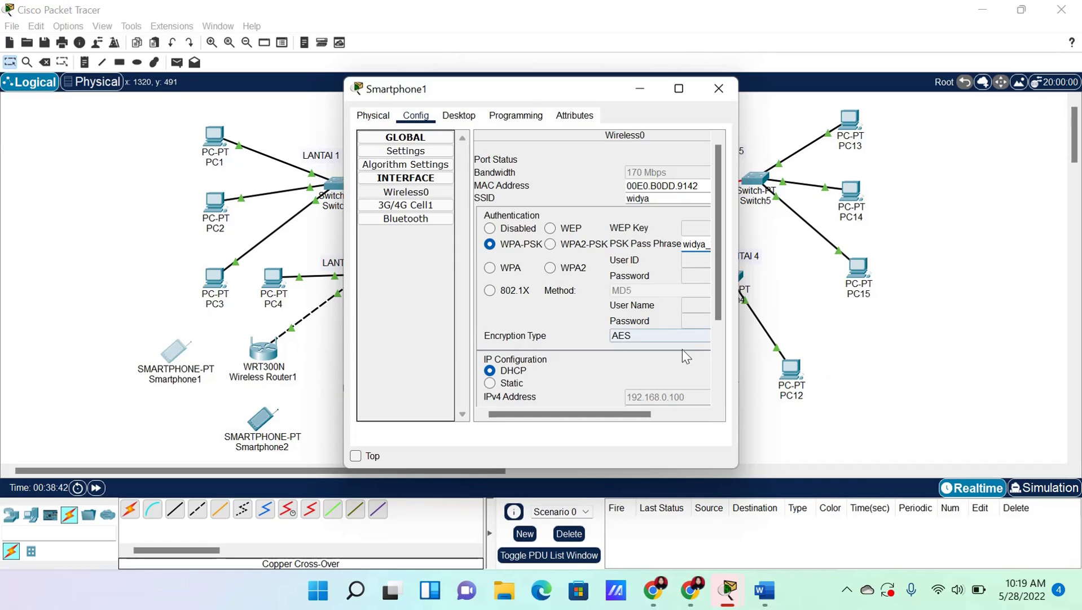
pyautogui.moveTo(645, 416); pyautogui.dragTo(532, 413)
pyautogui.scroll(-5, 587, 320)
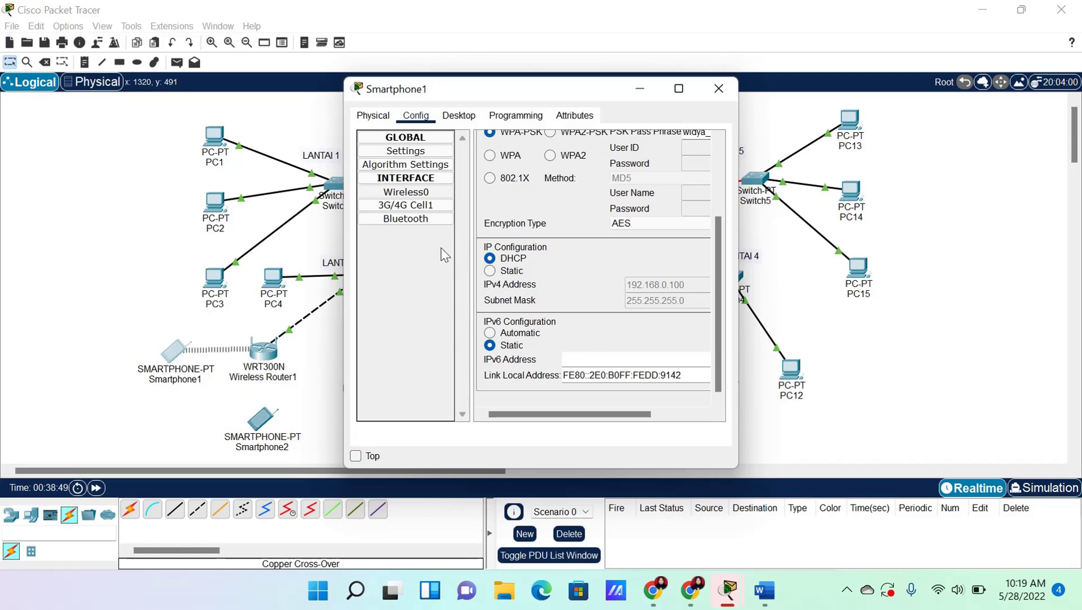
pyautogui.click(404, 193)
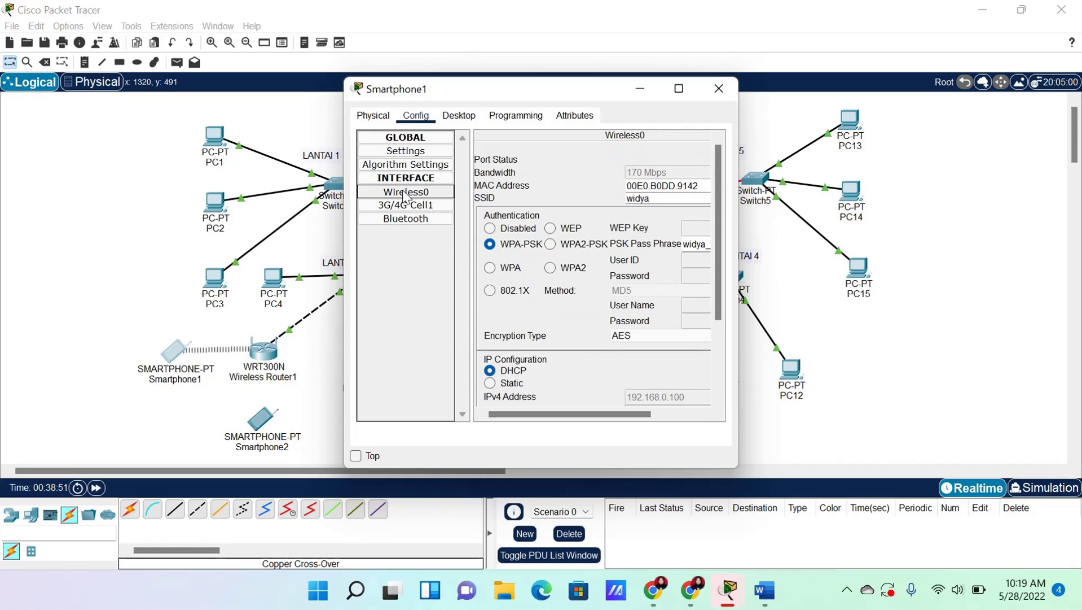
pyautogui.scroll(-2, 644, 327)
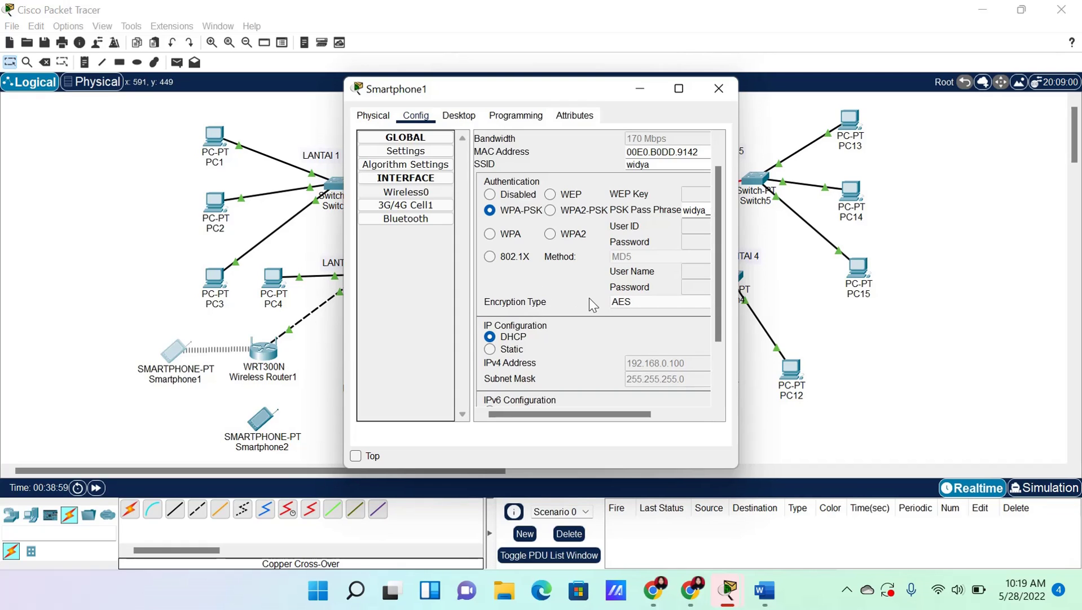
pyautogui.click(719, 90)
# Set the SSID of Smartphone2's Wireless0 interface to widya
pyautogui.click(252, 435)
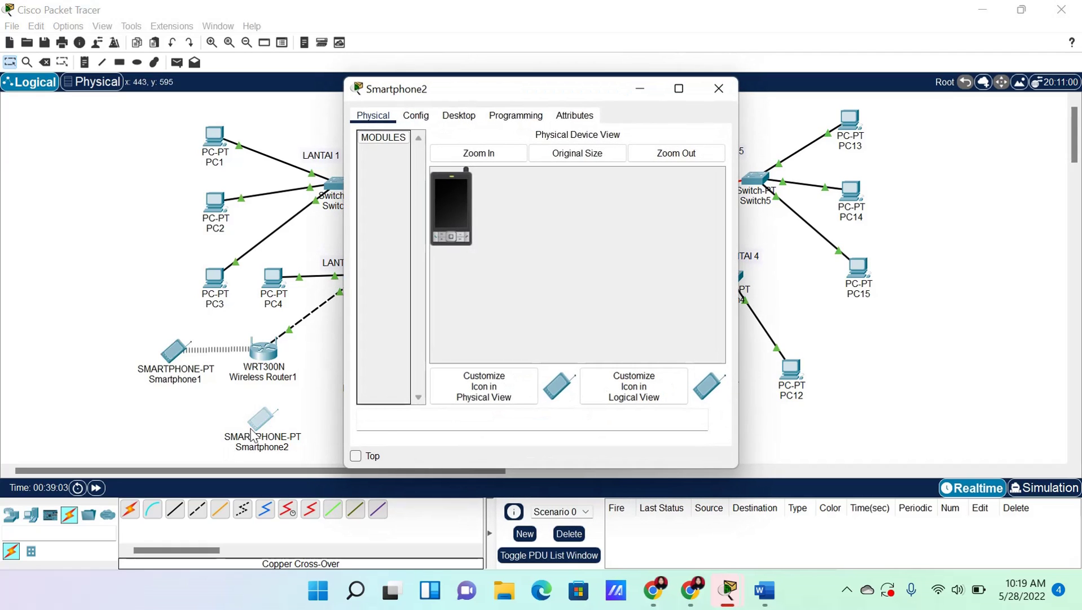
pyautogui.click(416, 115)
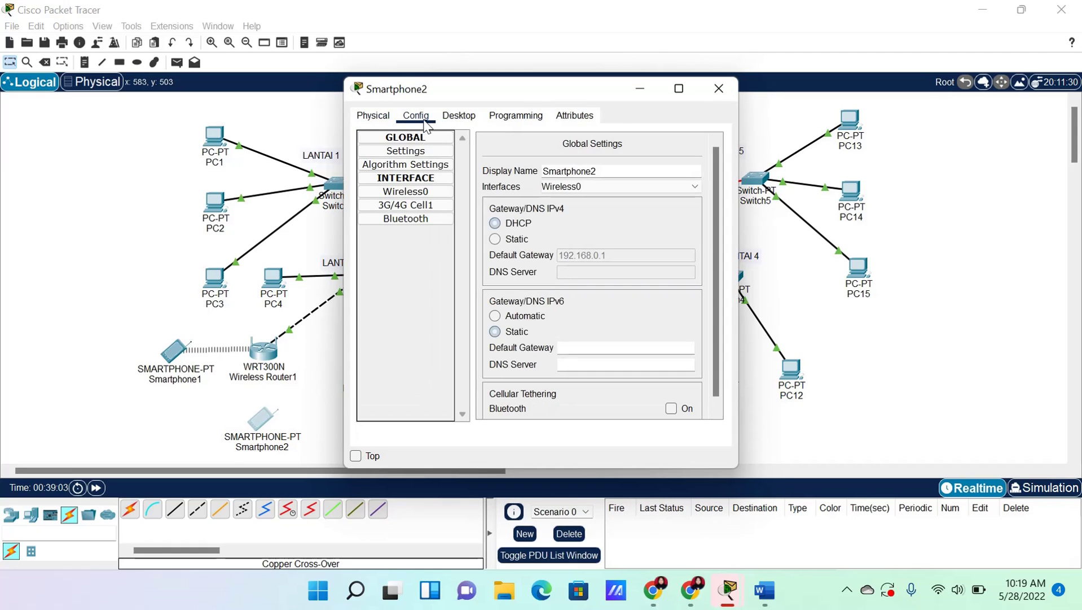
pyautogui.click(429, 193)
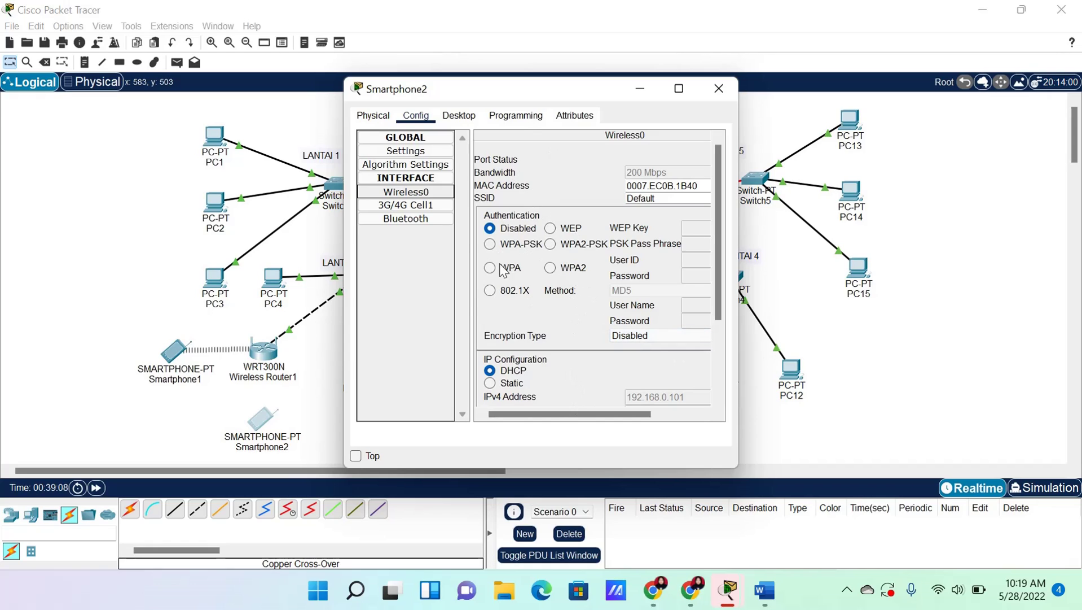
pyautogui.doubleClick(643, 199)
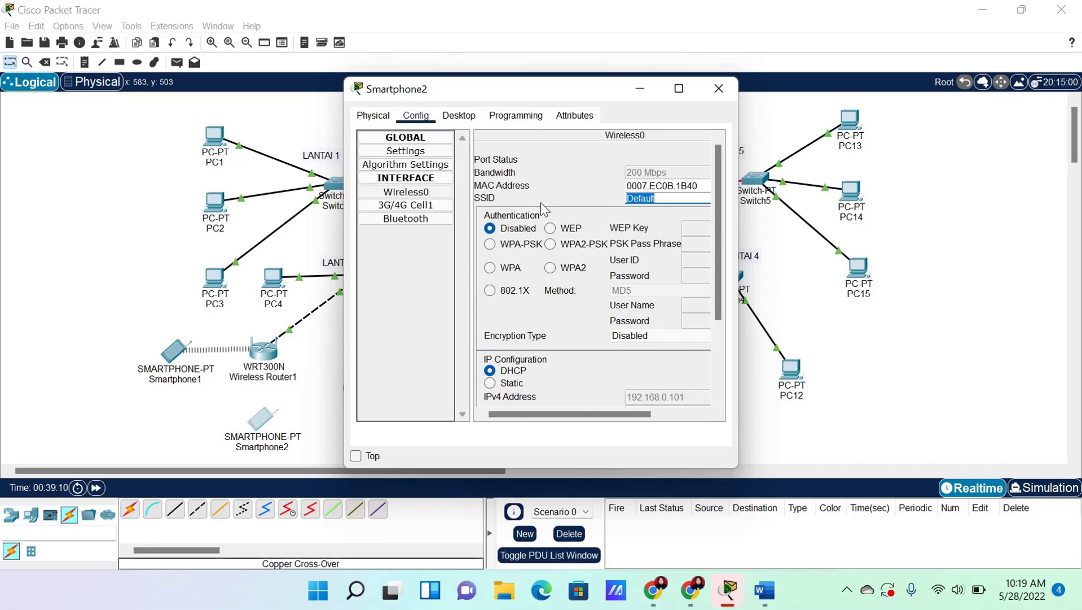
pyautogui.write('widya')
# Set Smartphone2's Wireless0 authentication to WPA-PSK, enter the PSK pass phrase, and close its window
pyautogui.click(490, 245)
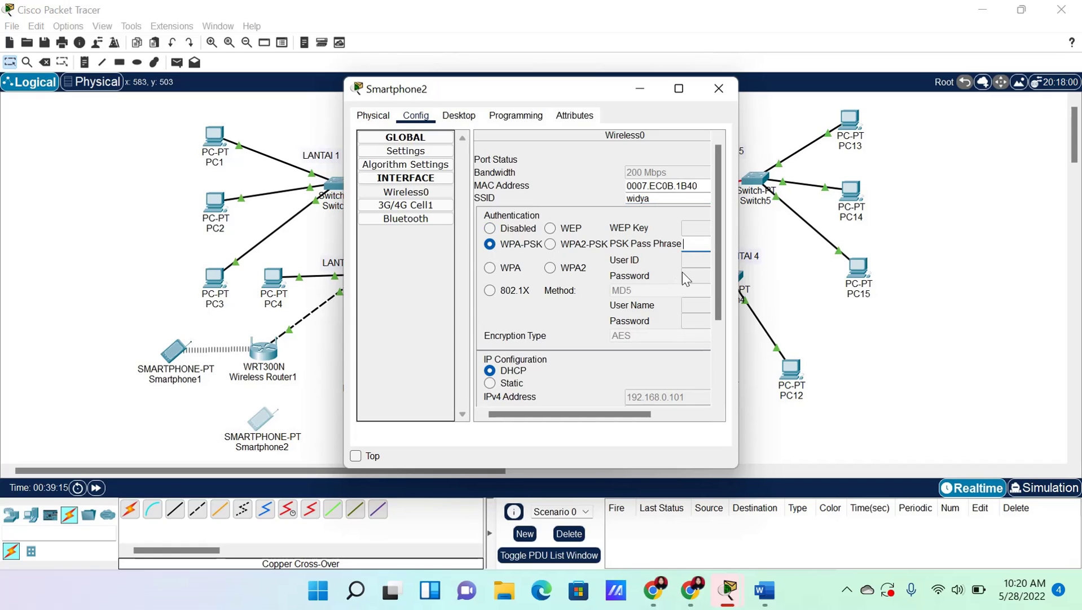
pyautogui.hscroll(3, 698, 246)
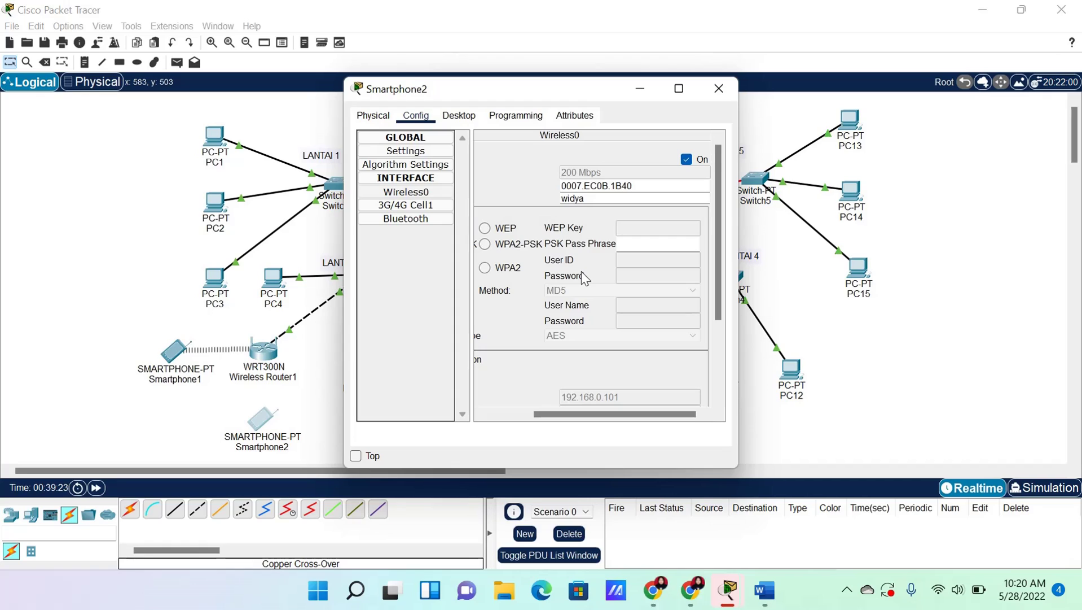
pyautogui.click(646, 249)
pyautogui.write('widya_ titah')
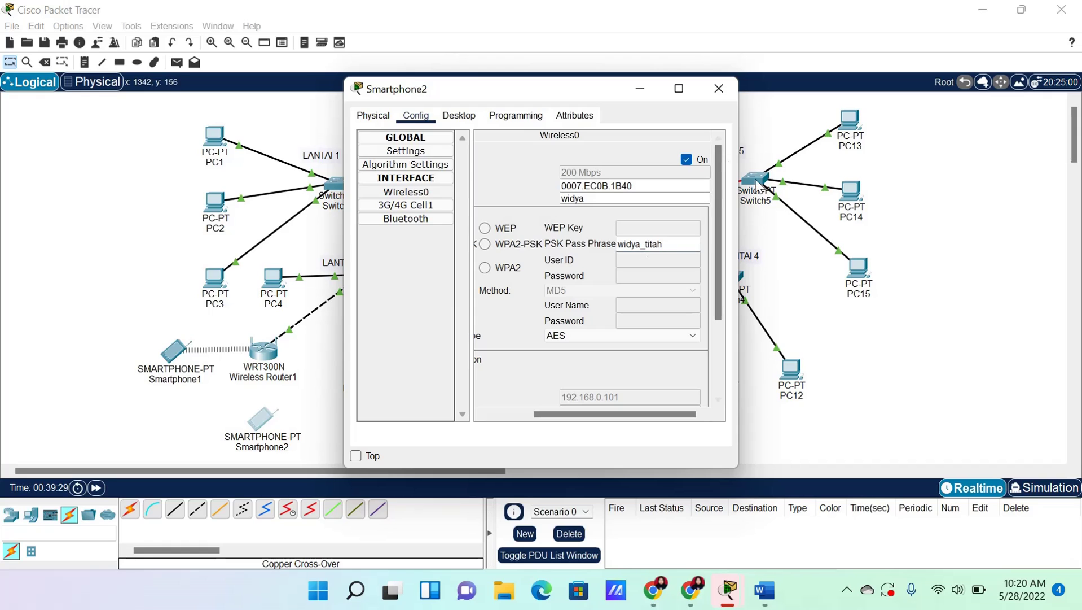
pyautogui.click(720, 90)
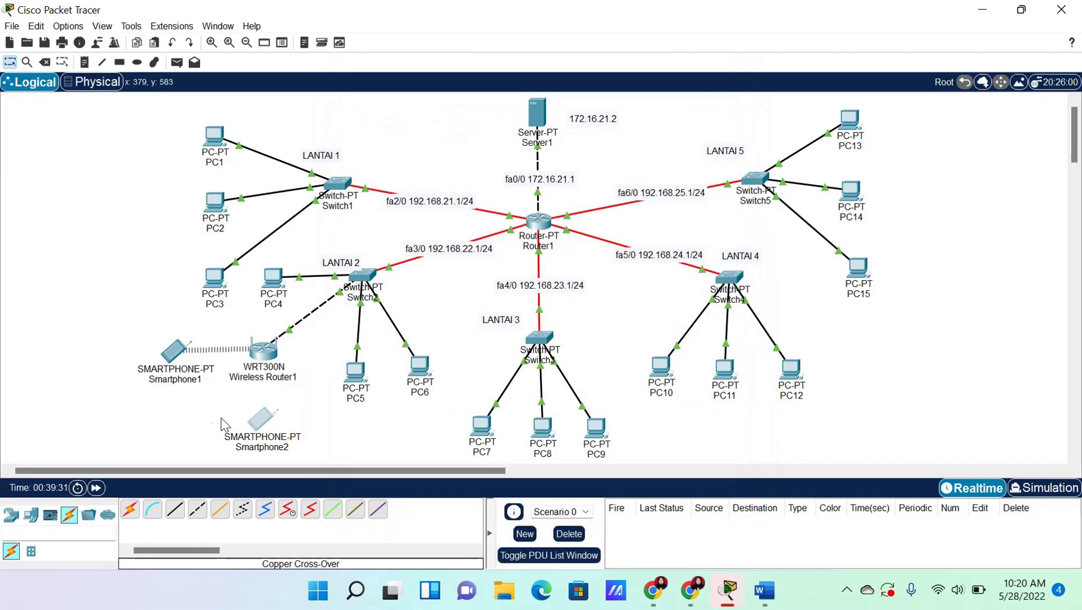
# Renew Smartphone2's IP address by switching its IP configuration to Static and back to DHCP, and close its window
pyautogui.click(263, 426)
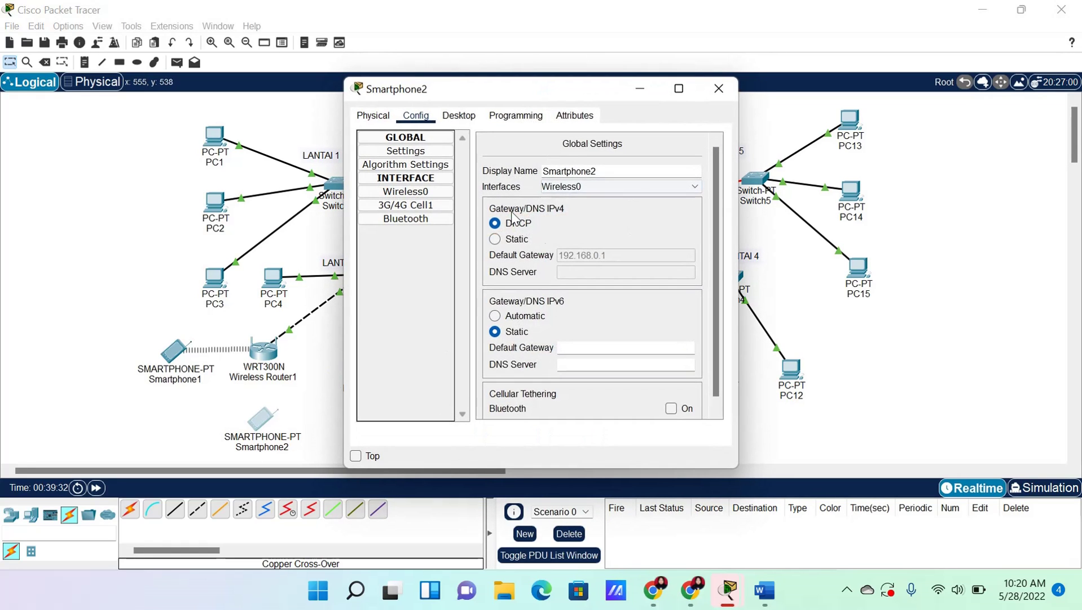
pyautogui.click(460, 116)
pyautogui.click(415, 171)
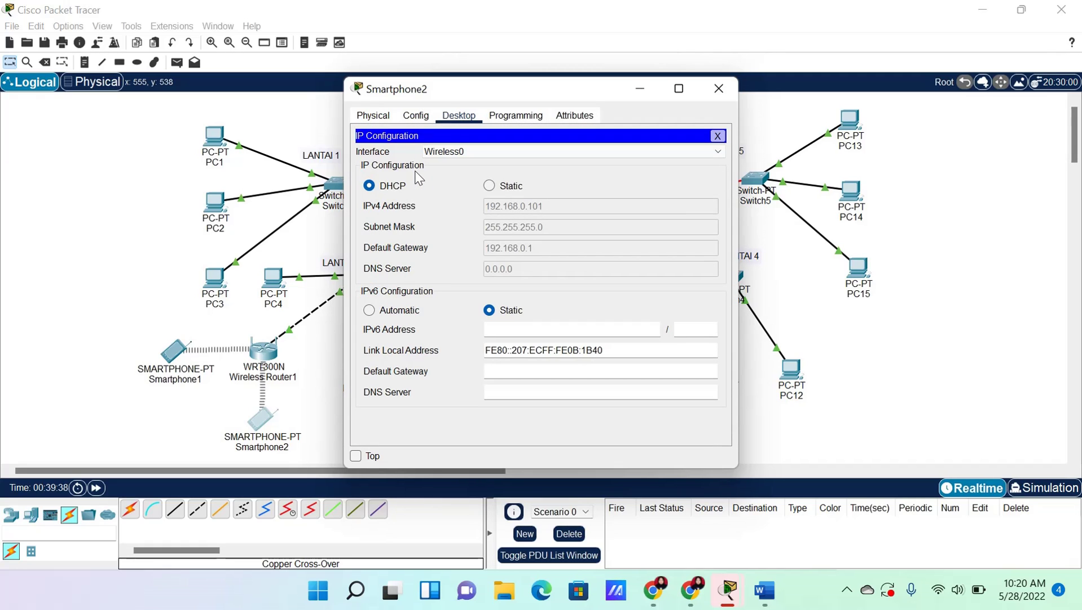
pyautogui.click(490, 186)
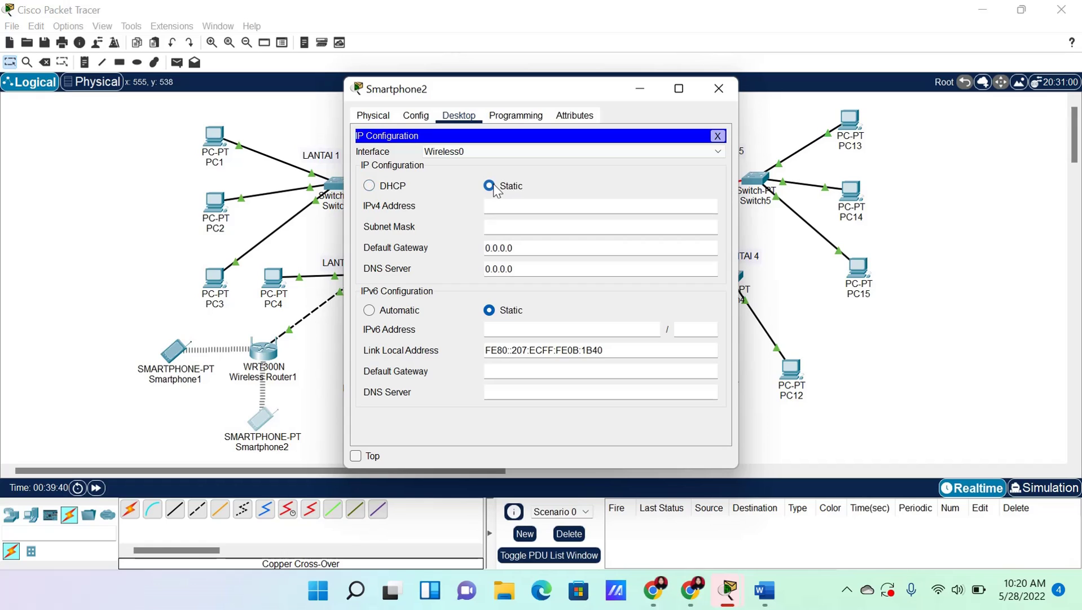
pyautogui.click(369, 186)
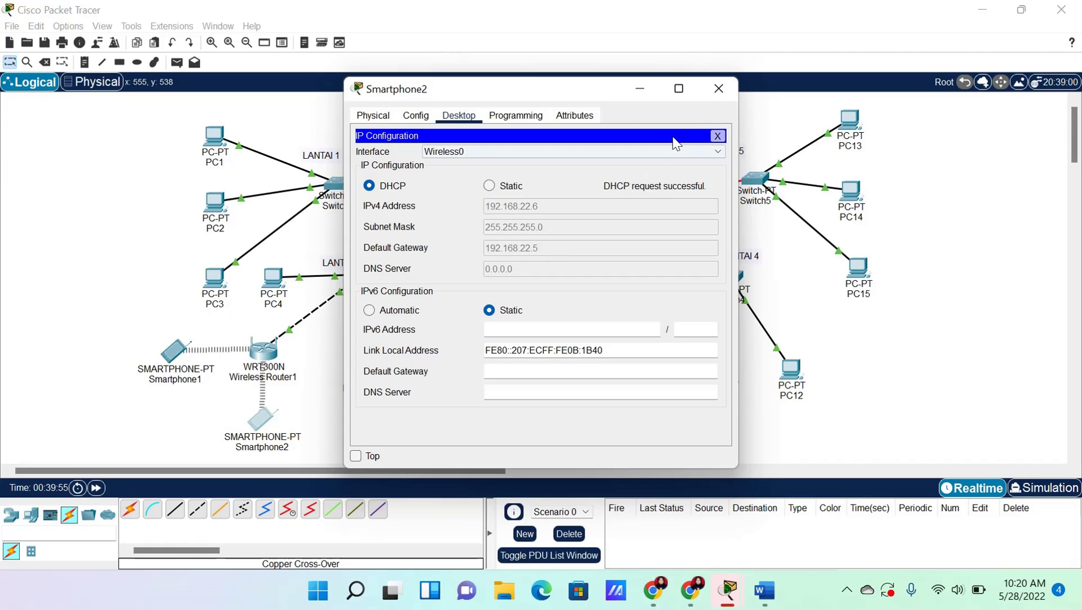
pyautogui.click(710, 91)
# Renew Smartphone1's IP address by switching its IP configuration to Static and back to DHCP, and close its window
pyautogui.click(174, 351)
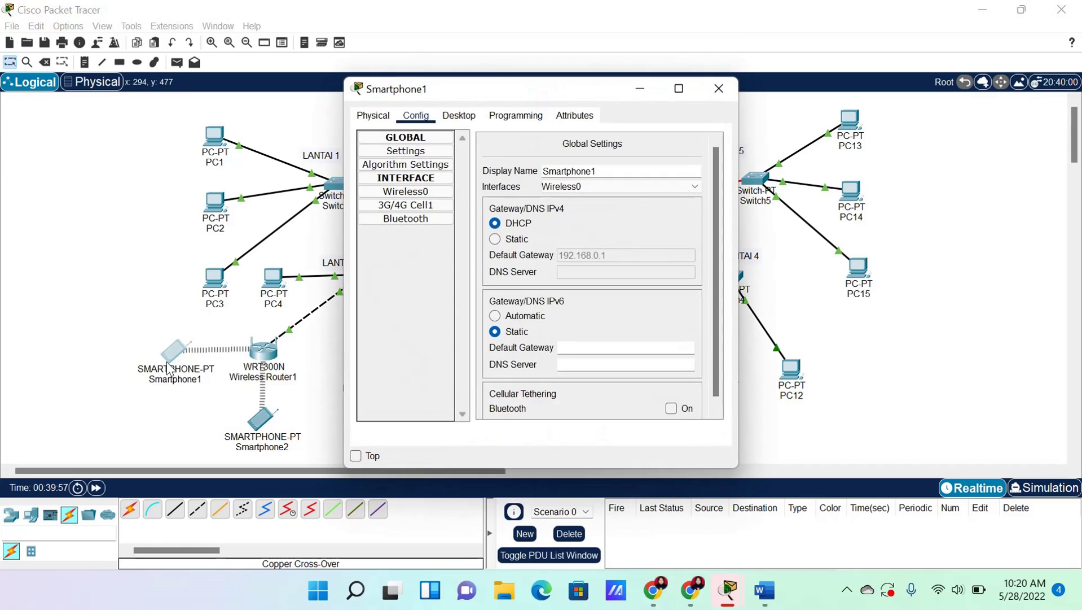
pyautogui.click(472, 118)
pyautogui.click(391, 182)
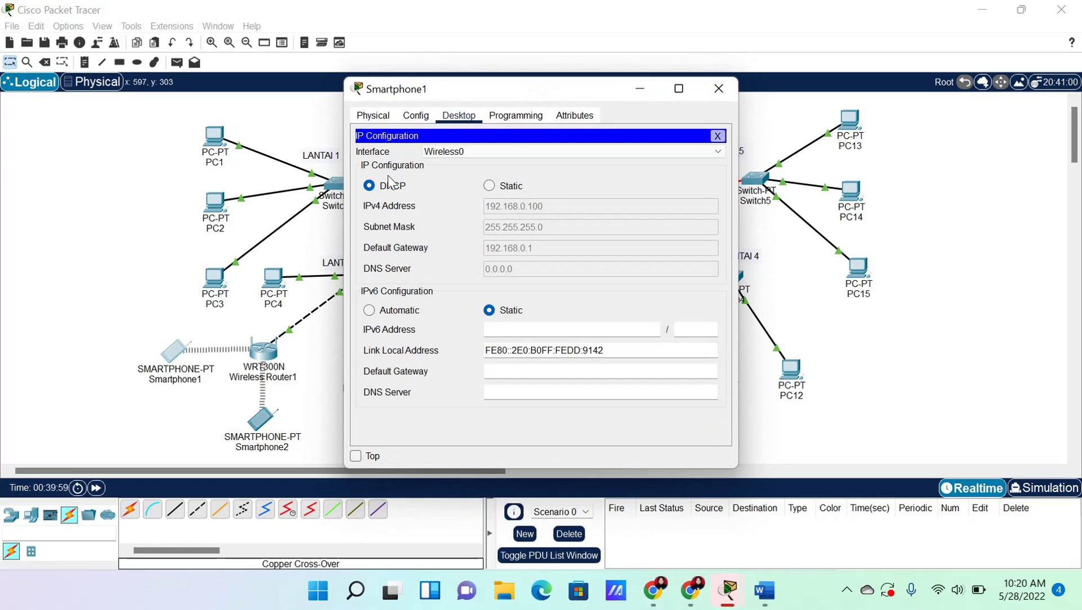
pyautogui.click(490, 187)
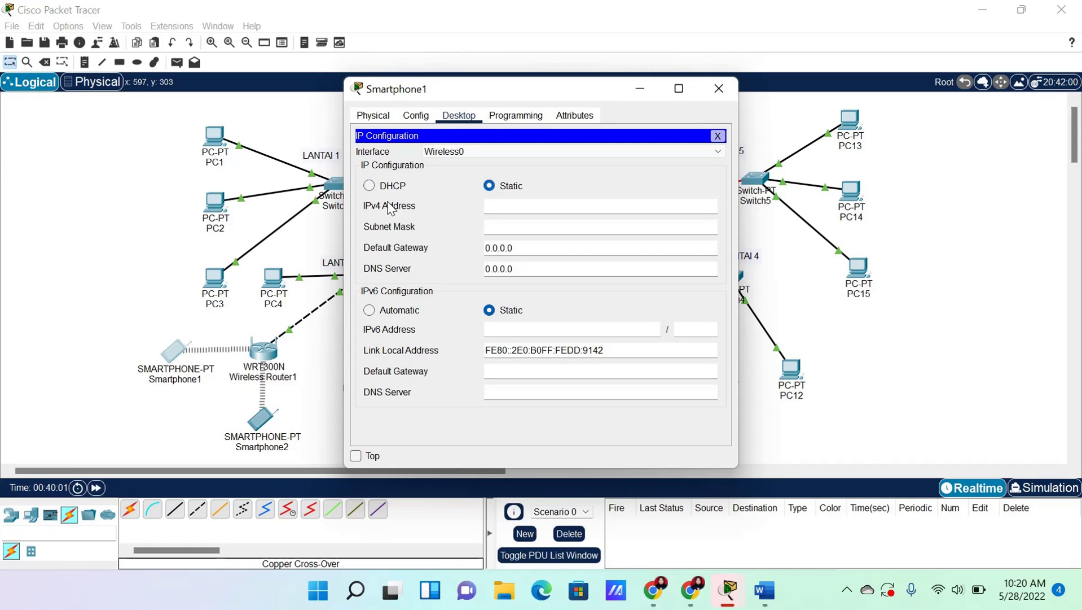
pyautogui.click(369, 187)
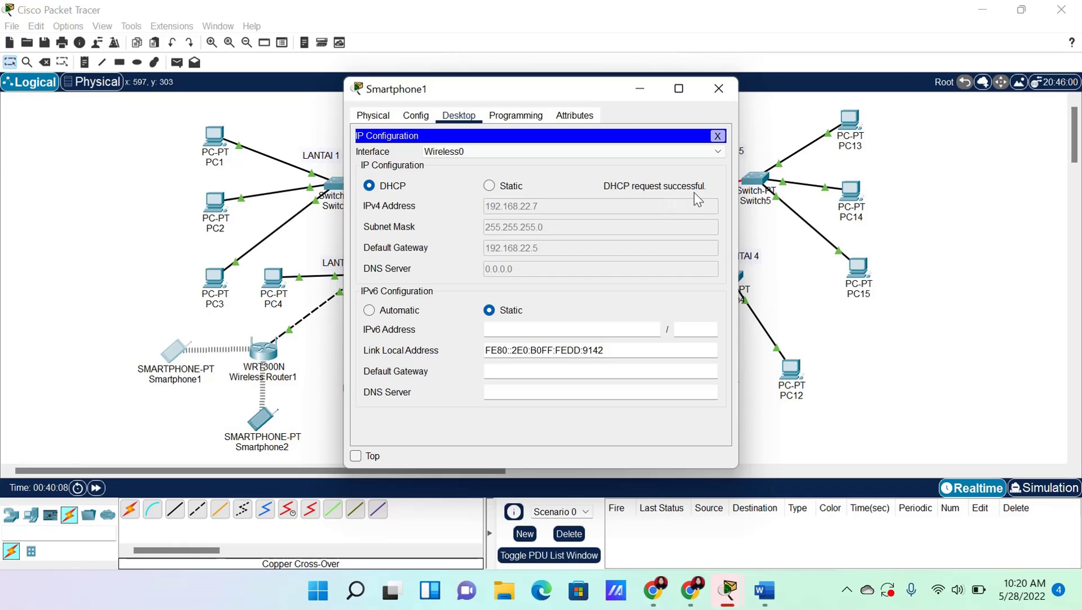
pyautogui.click(718, 90)
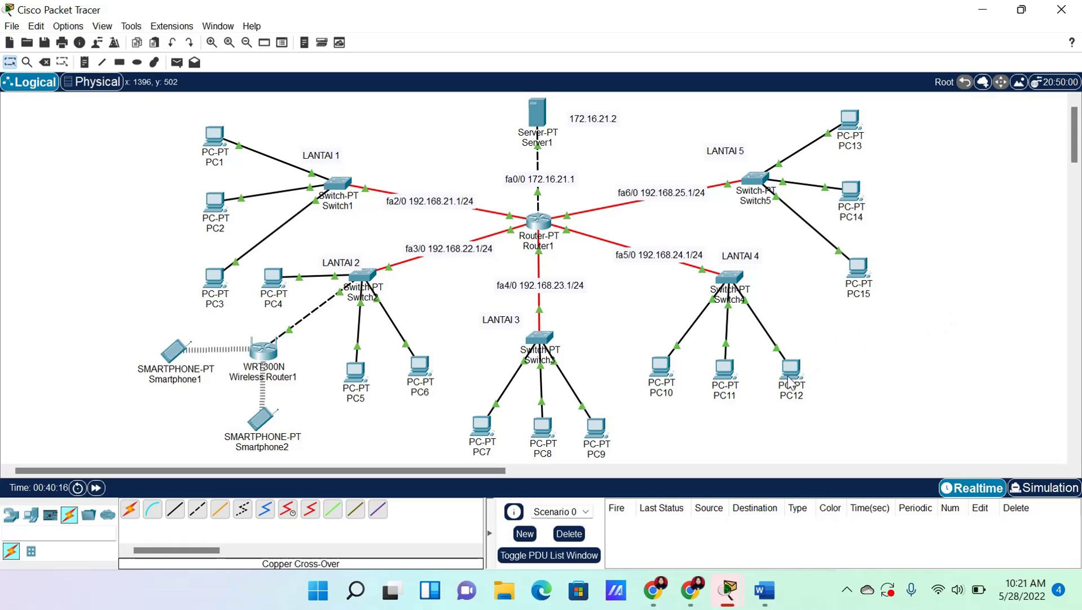
# Move PC12 up beside Switch4 and place a WRT300N wireless router in the freed space below it
pyautogui.moveTo(791, 380); pyautogui.dragTo(813, 289)
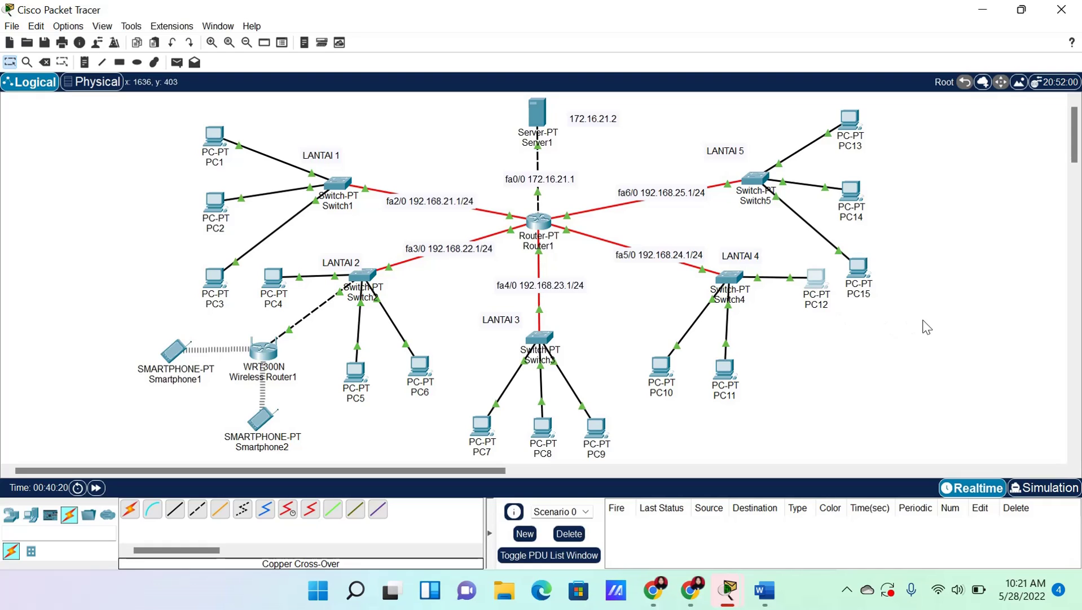
pyautogui.click(11, 514)
pyautogui.click(67, 551)
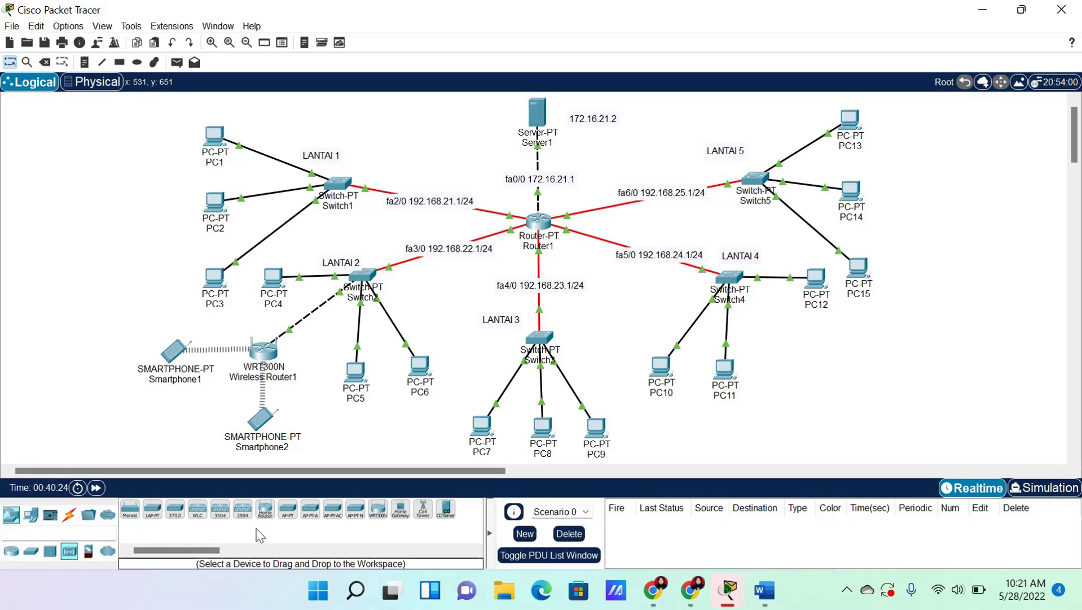
pyautogui.click(378, 507)
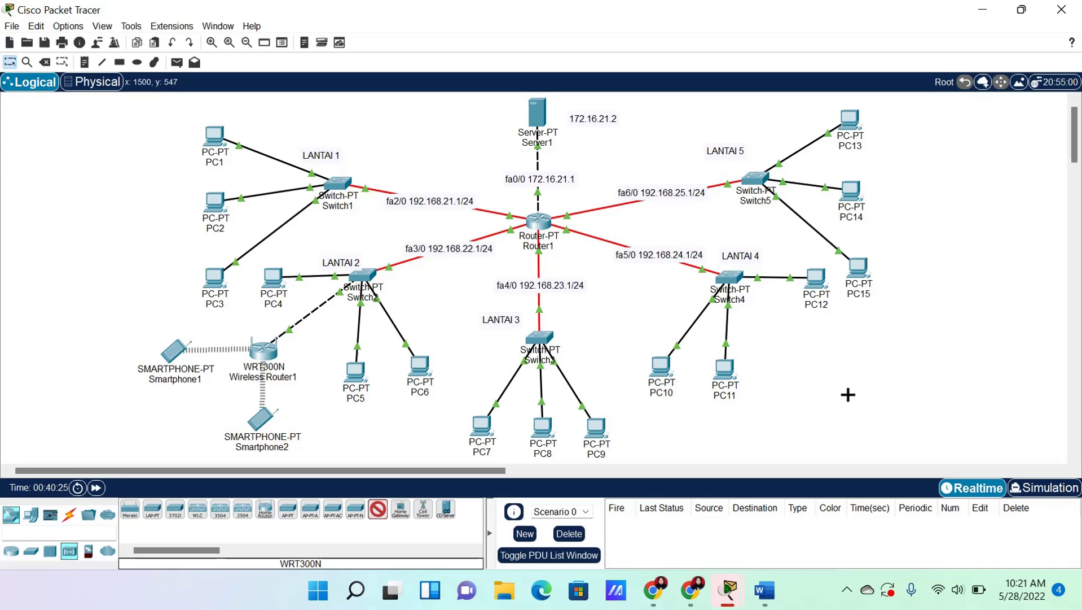
pyautogui.click(813, 357)
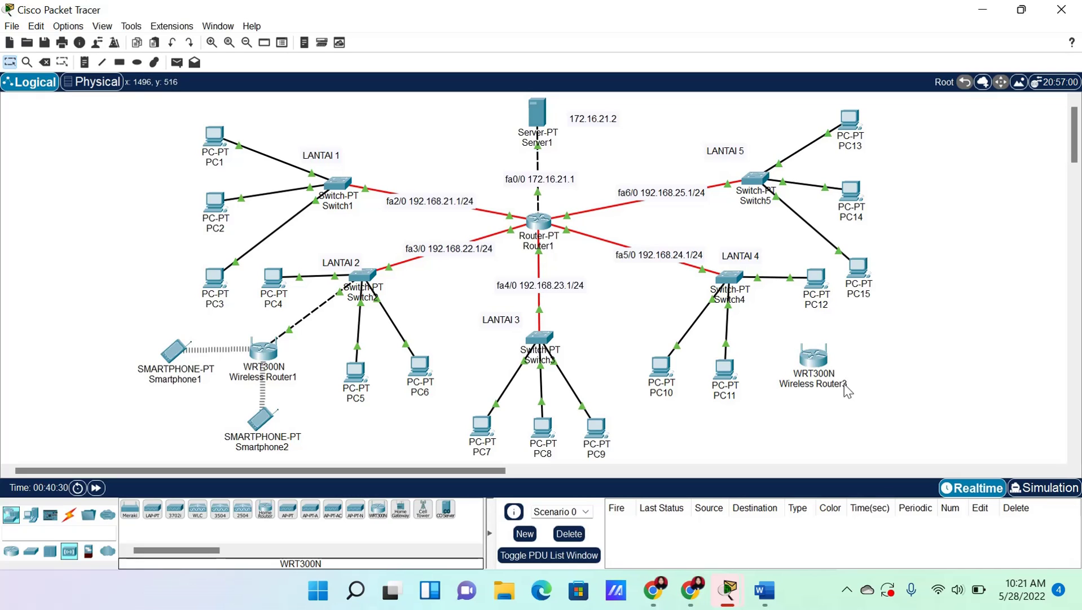
pyautogui.click(846, 386)
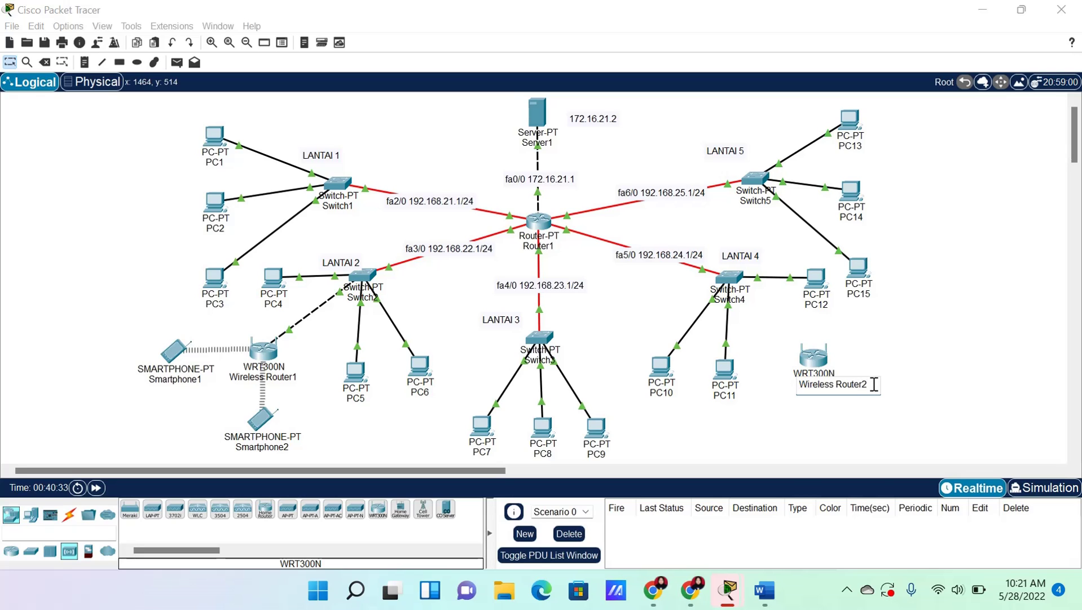
pyautogui.click(960, 385)
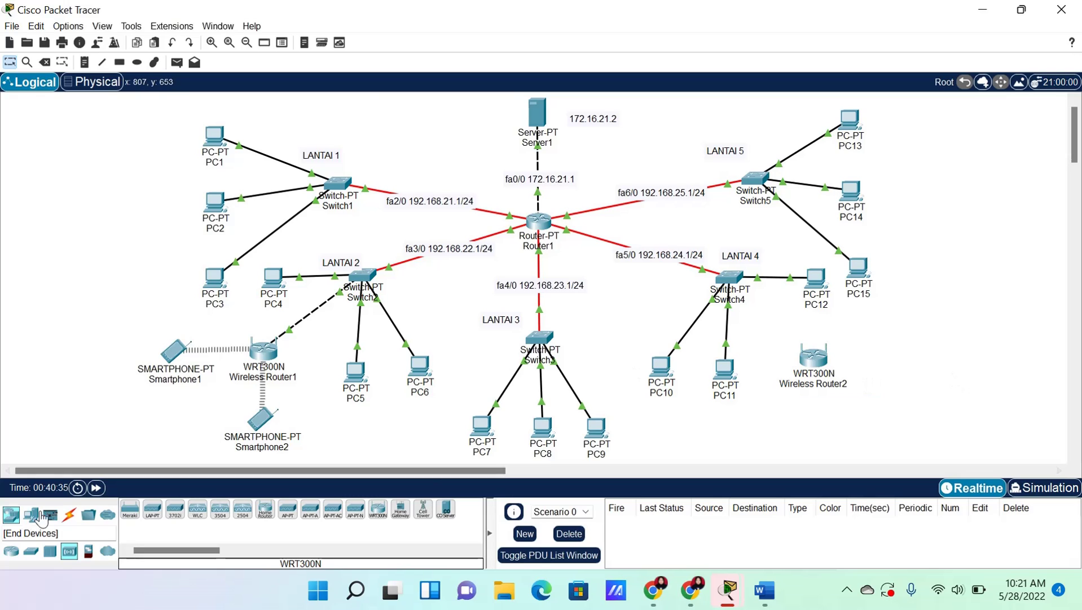
# Connect Wireless Router2's Ethernet 1 port to Switch4's free copper FastEthernet port with a Copper Cross-Over cable
pyautogui.click(69, 515)
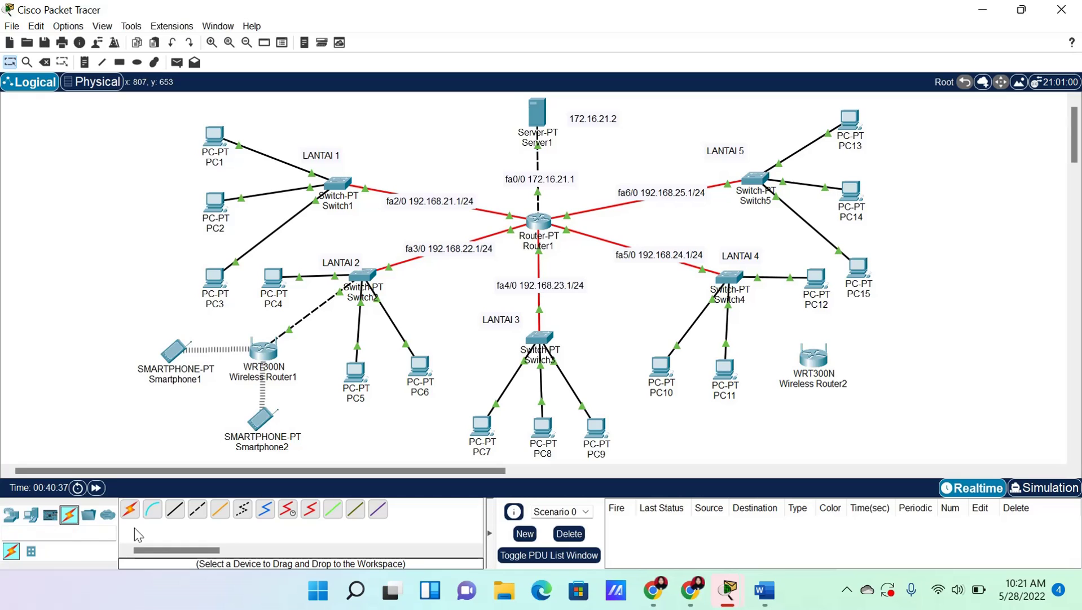
pyautogui.click(202, 509)
pyautogui.click(816, 357)
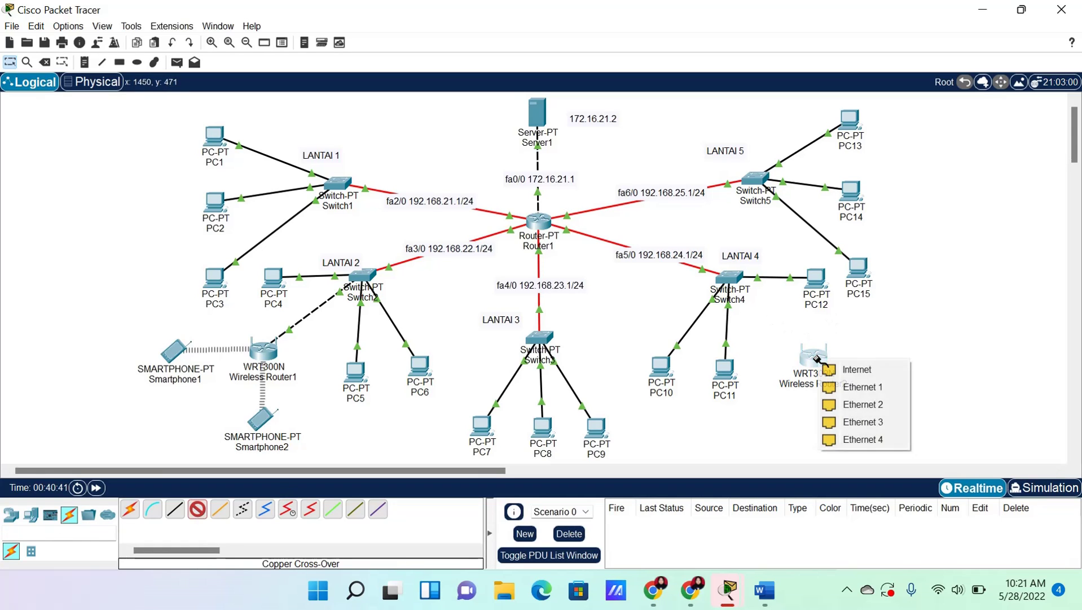
pyautogui.click(847, 388)
pyautogui.click(738, 278)
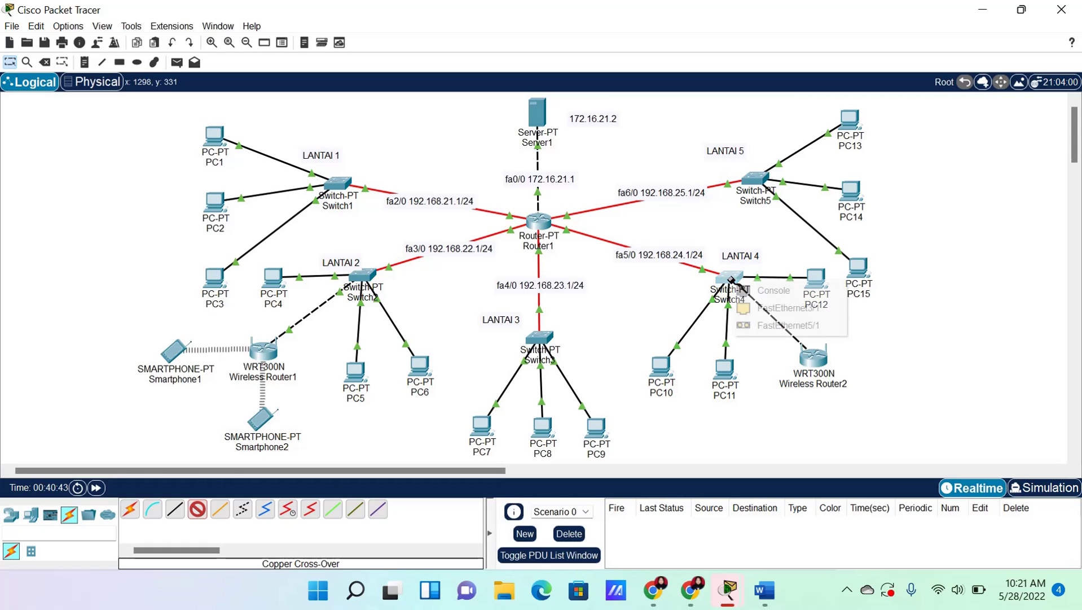
pyautogui.click(780, 306)
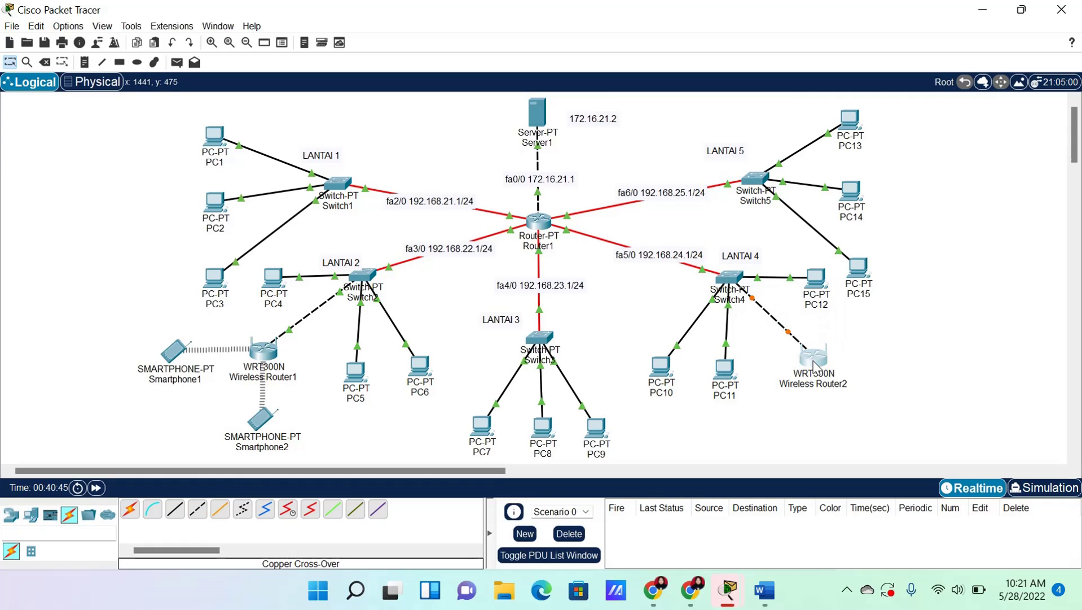
pyautogui.moveTo(815, 365); pyautogui.dragTo(818, 373)
# Place a new smartphone in the workspace below Wireless Router2
pyautogui.scroll(-3, 901, 361)
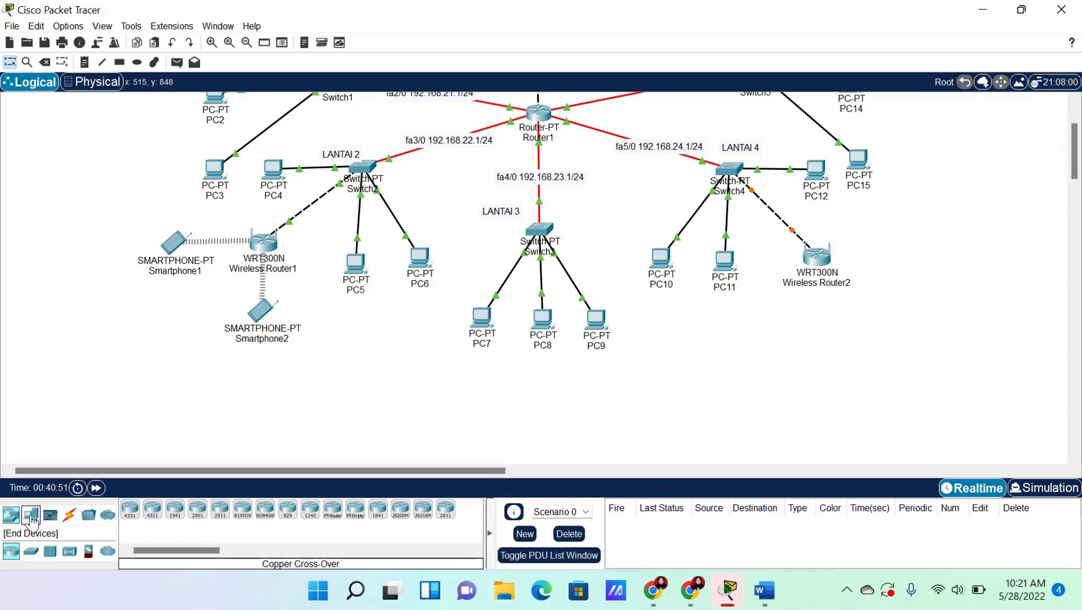
pyautogui.click(31, 514)
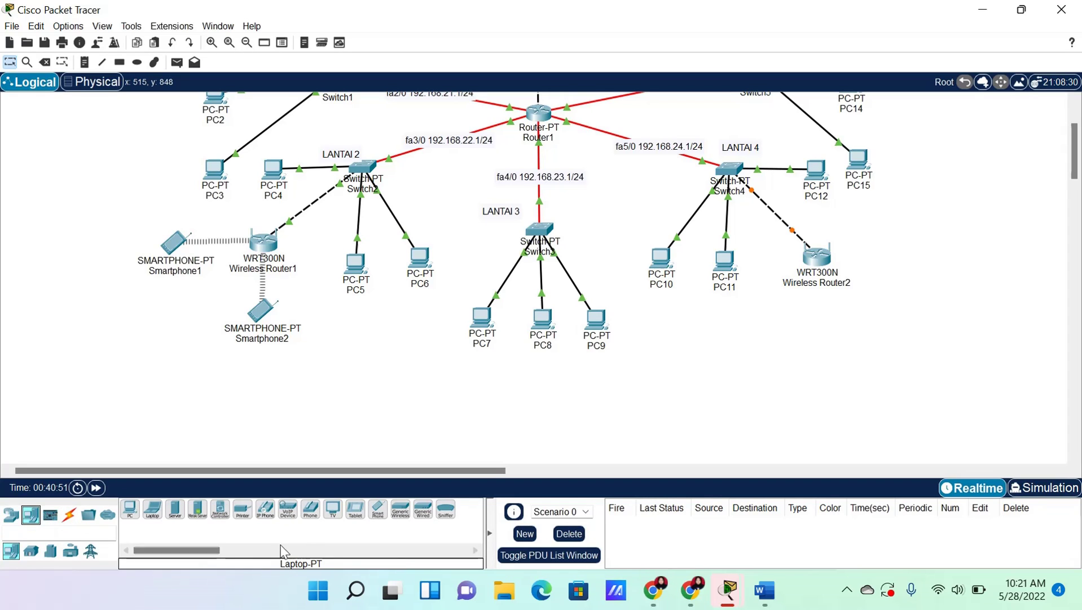
pyautogui.click(378, 509)
pyautogui.click(827, 355)
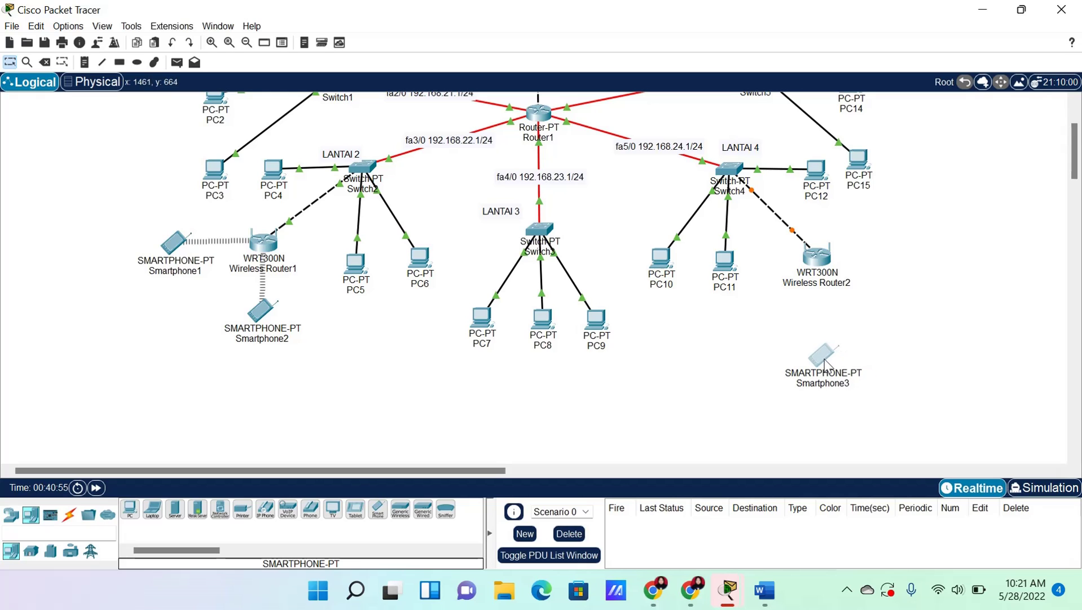
# Set Wireless Router2's router IP address to 192.168.24.5 in its basic network setup
pyautogui.click(821, 261)
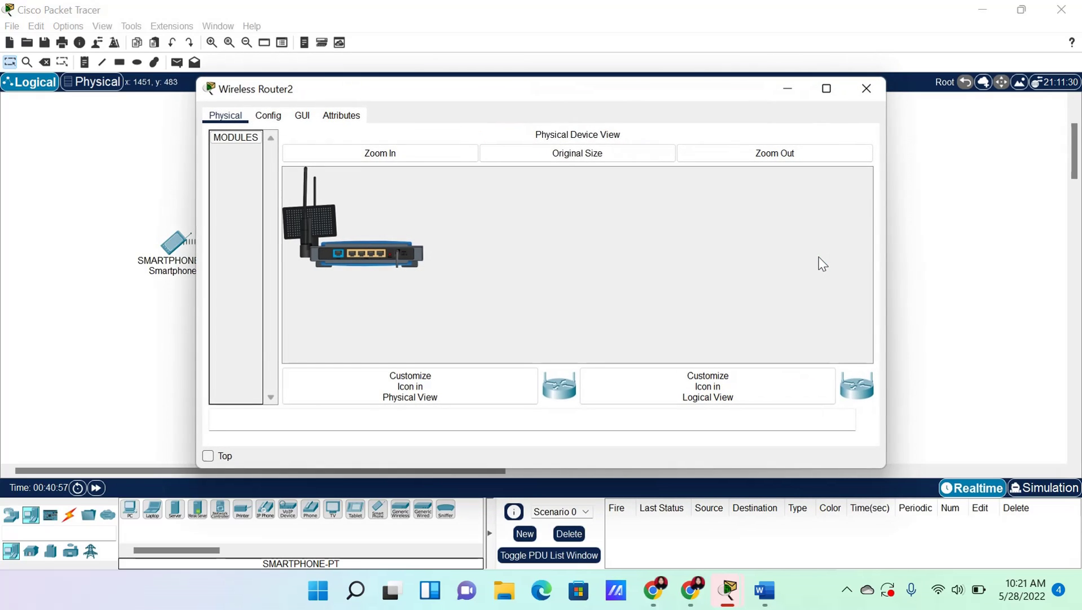
pyautogui.click(303, 115)
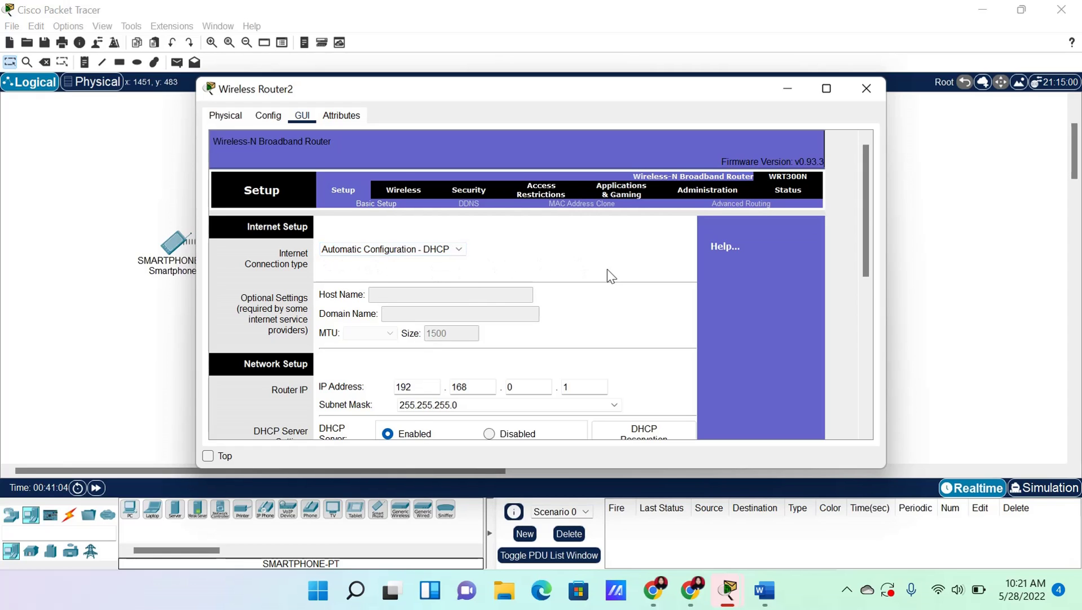
pyautogui.scroll(-1, 610, 274)
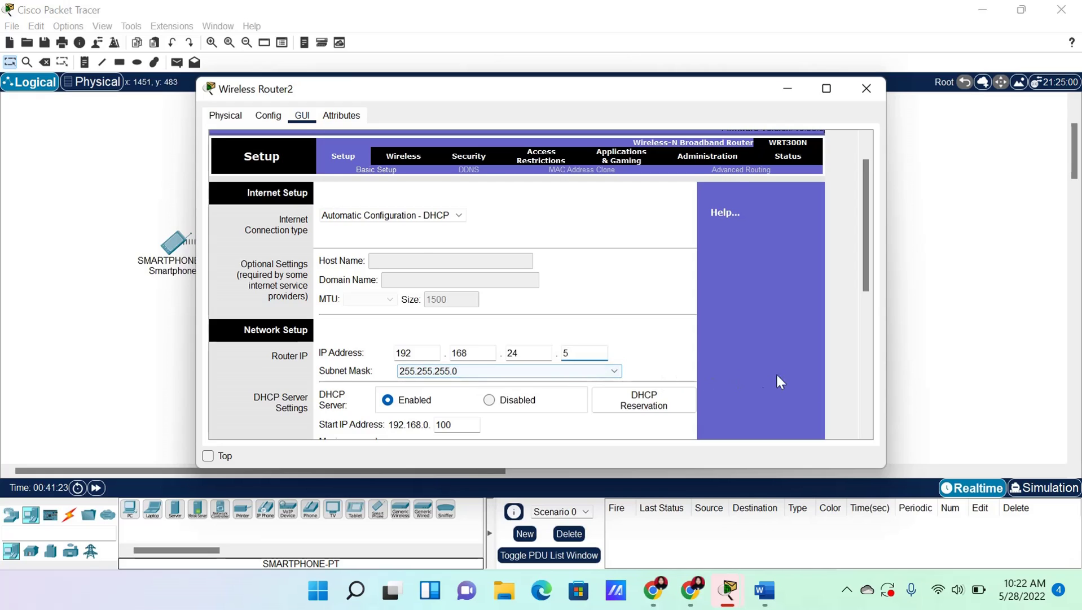
# Set the last octet of Wireless Router2's DHCP start IP address to 6 and save the settings
pyautogui.scroll(-1, 474, 397)
pyautogui.click(456, 390)
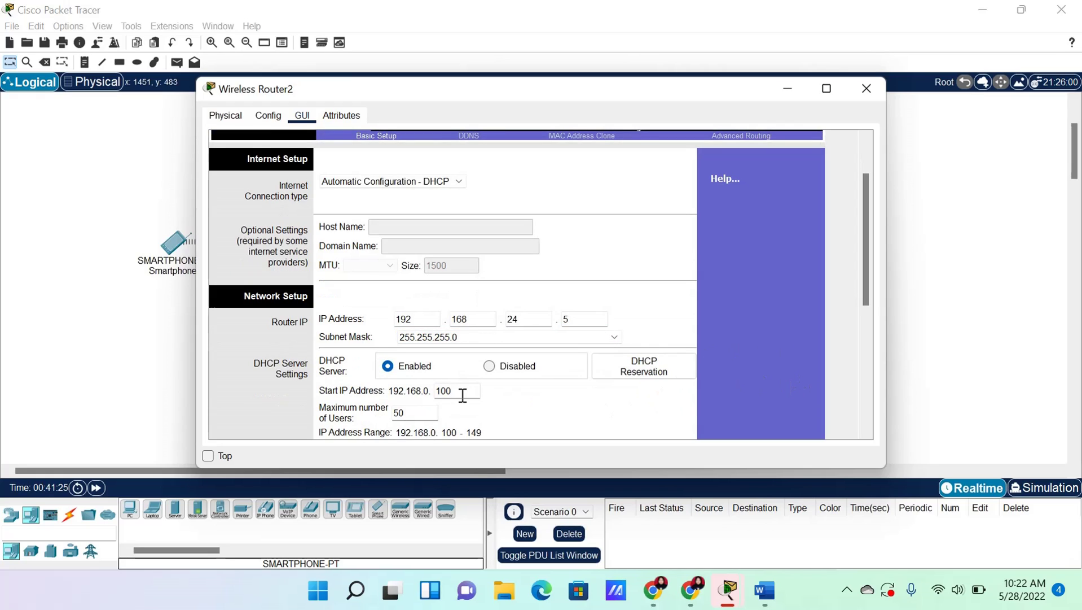
pyautogui.press('BackSpace')
pyautogui.press('BackSpace')
pyautogui.press('BackSpace')
pyautogui.moveTo(870, 301); pyautogui.dragTo(875, 423)
pyautogui.click(558, 428)
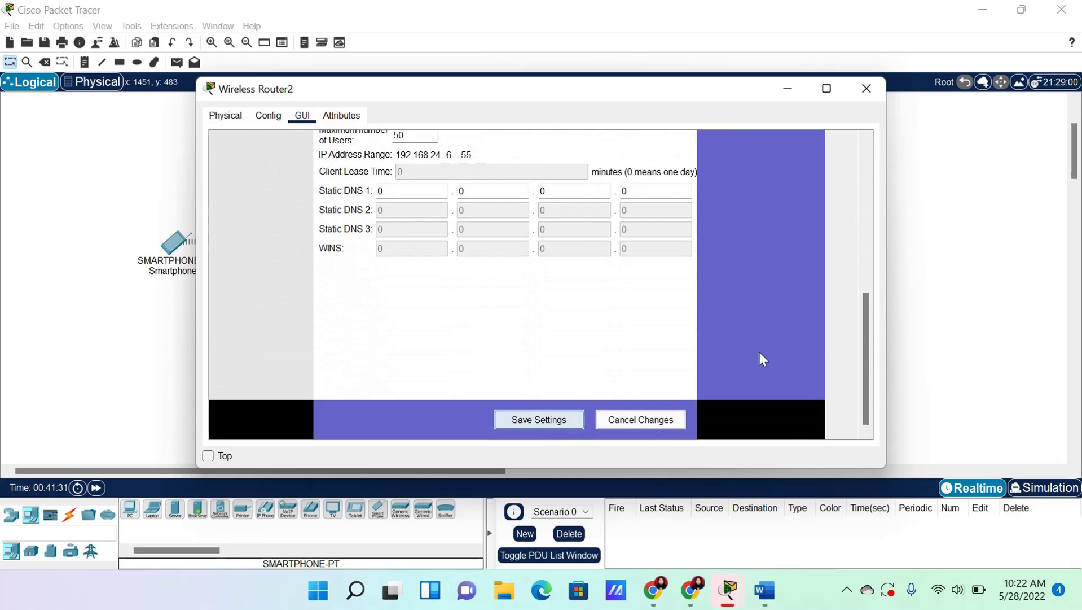
# Try to set Wireless Router2's network name (SSID) to wiwid in its basic wireless settings
pyautogui.moveTo(865, 372); pyautogui.dragTo(843, 207)
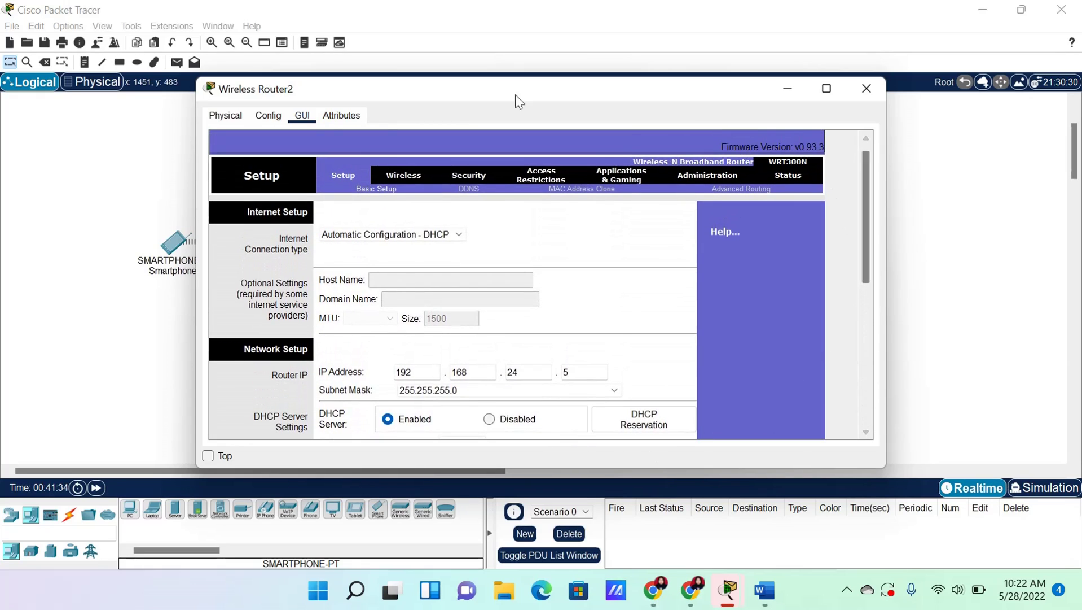
pyautogui.click(403, 176)
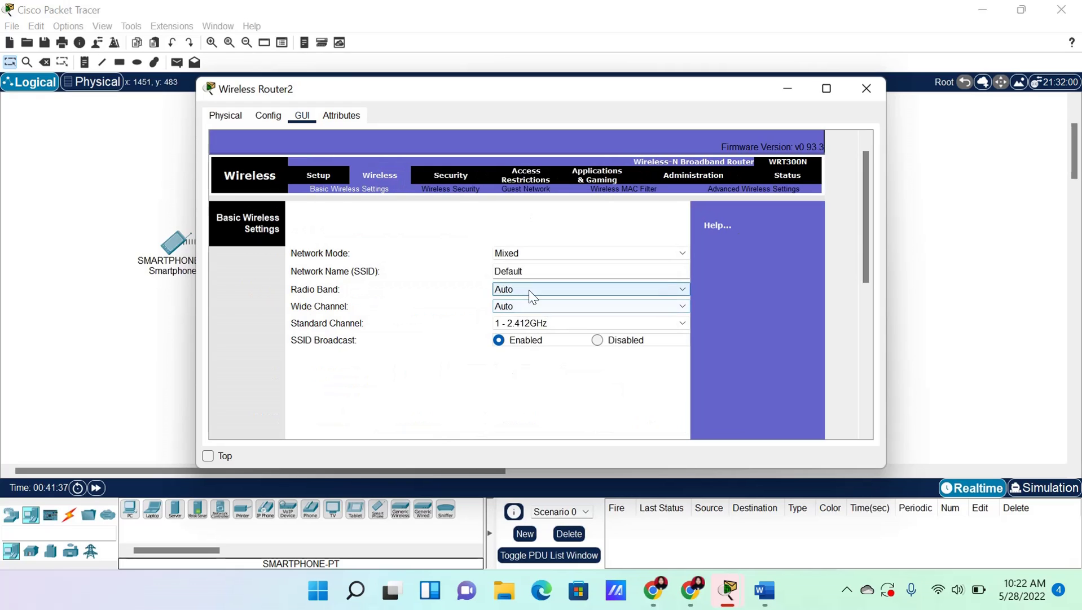
pyautogui.moveTo(526, 271); pyautogui.dragTo(496, 271)
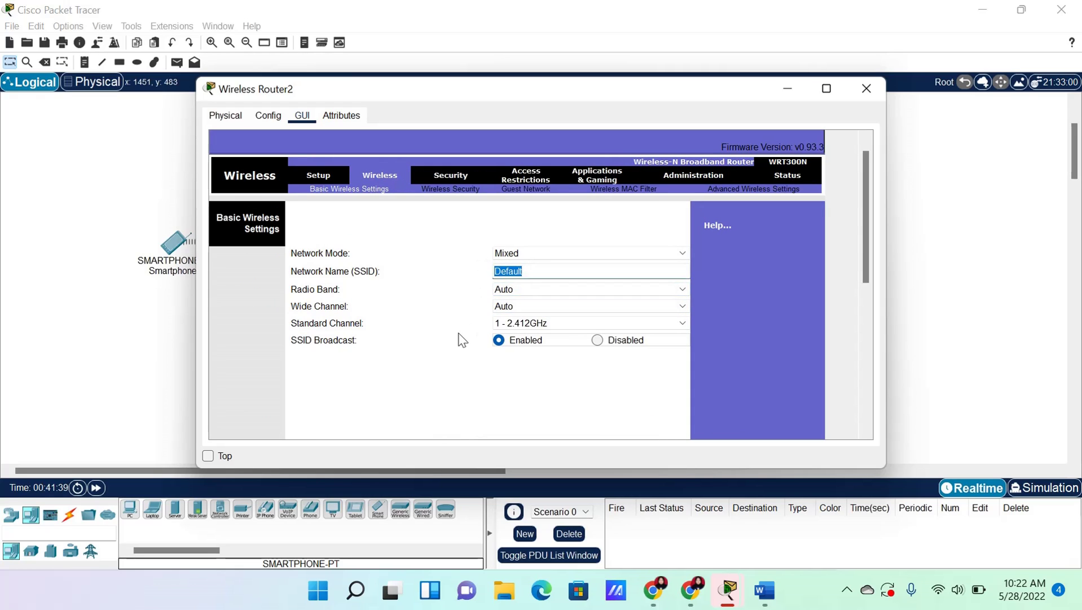
pyautogui.press('BackSpace')
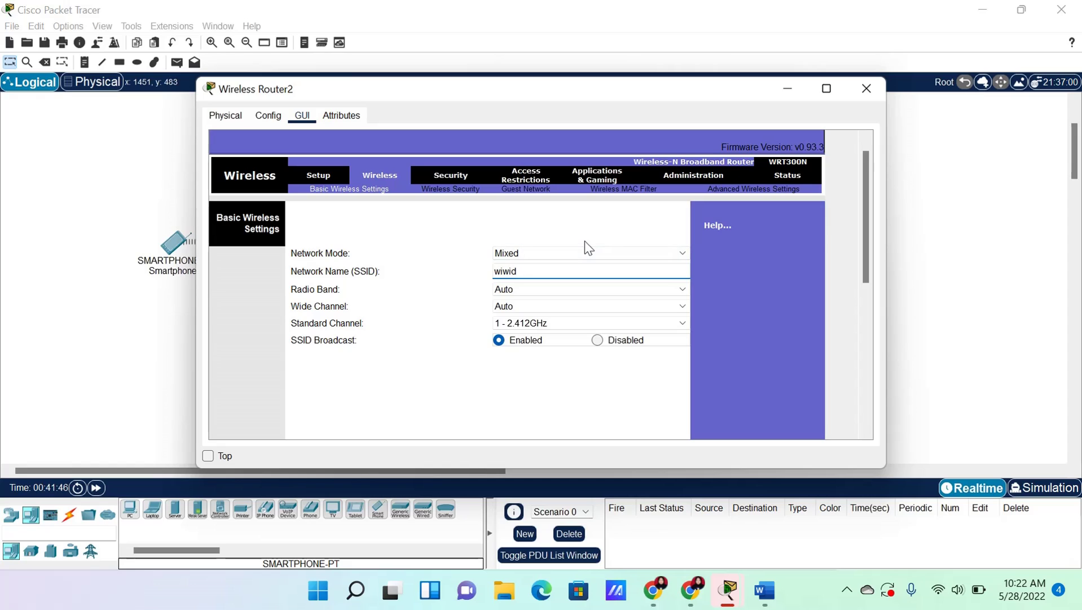
# Secure Wireless Router2's wireless network with WPA Personal, enter the wireless passphrase, and save the settings
pyautogui.click(454, 189)
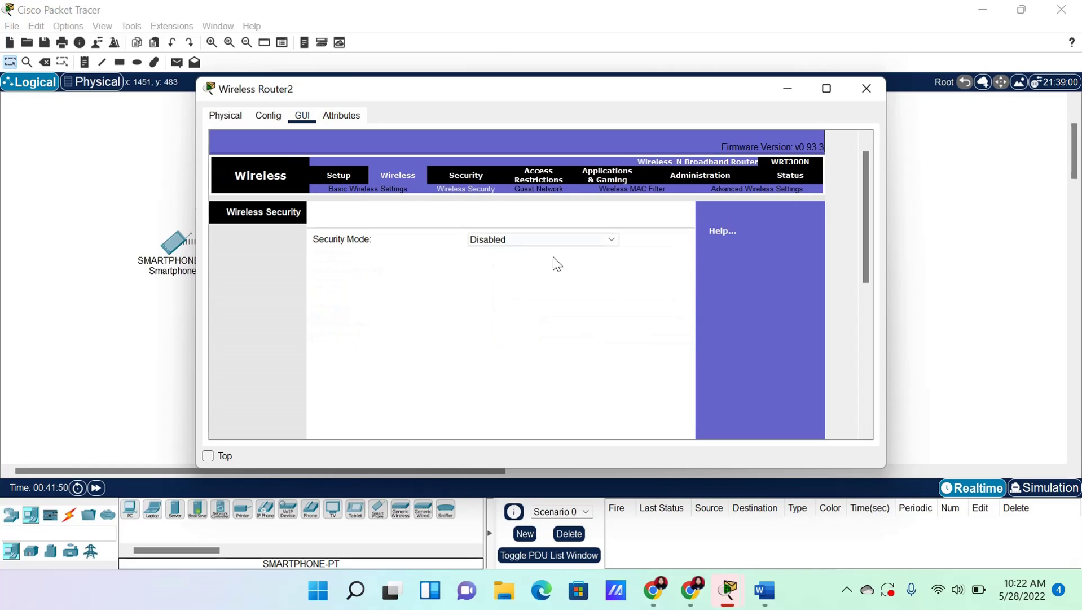
pyautogui.click(612, 239)
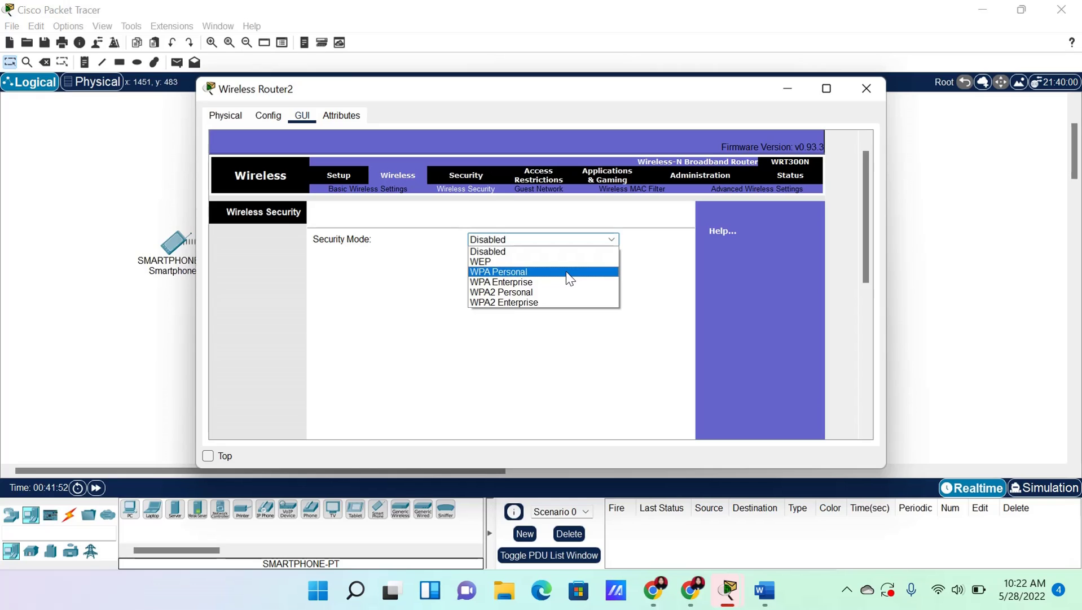
pyautogui.click(568, 272)
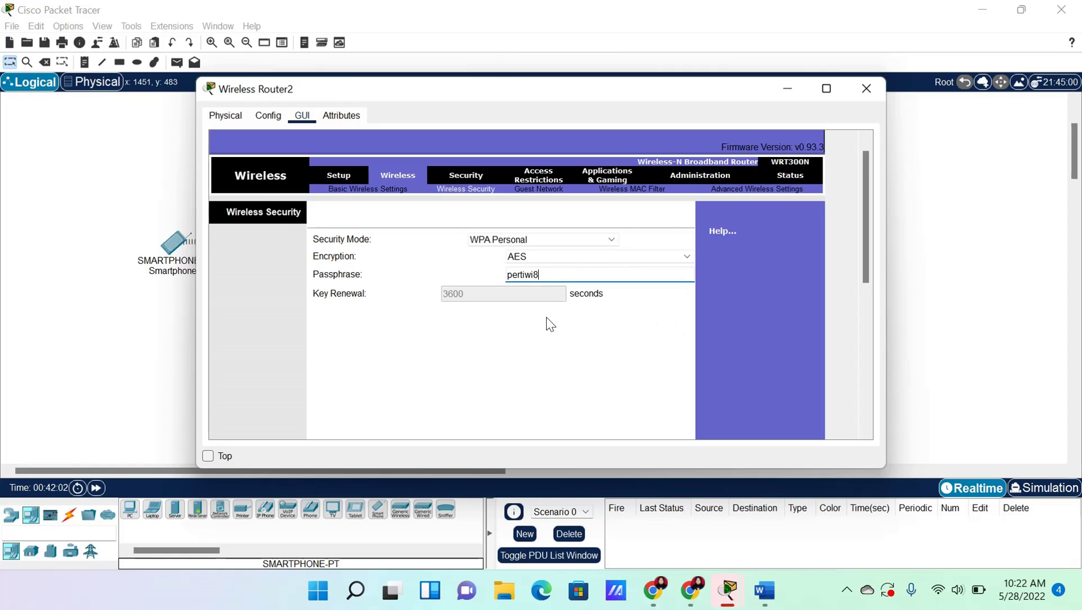
pyautogui.scroll(-5, 614, 358)
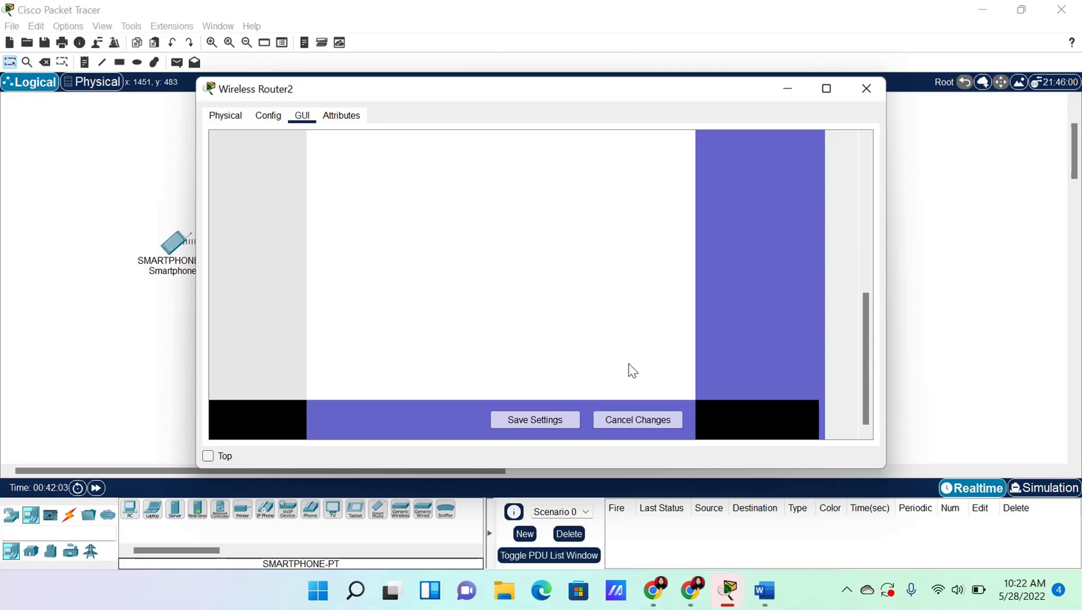
pyautogui.click(568, 419)
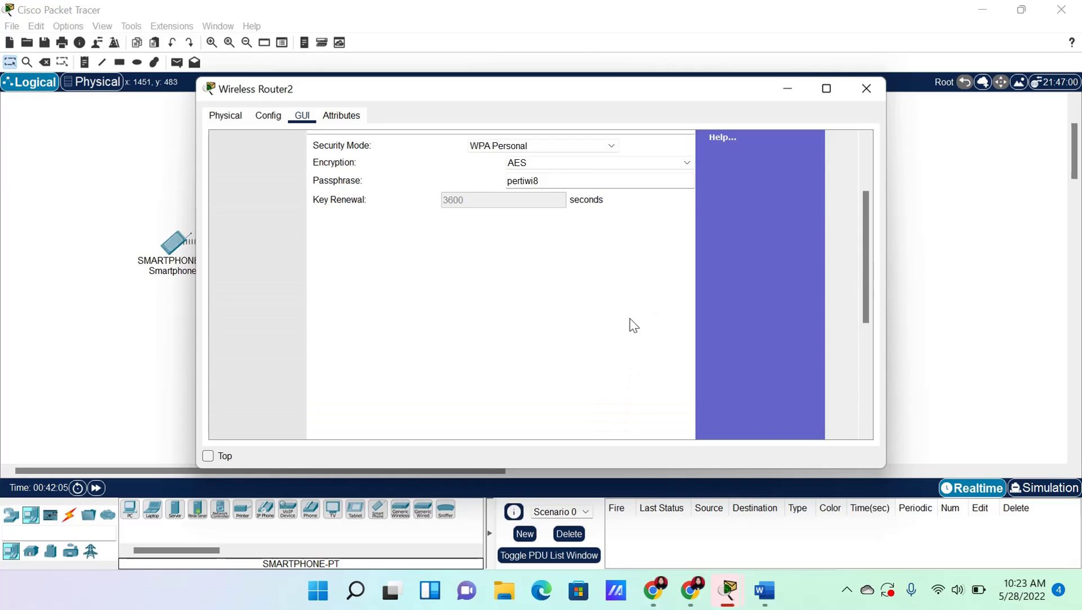
# Set Wireless Router2's network name (SSID) to wiwid and its standard channel to 2 - 2.417GHz, saving the settings
pyautogui.scroll(4, 631, 321)
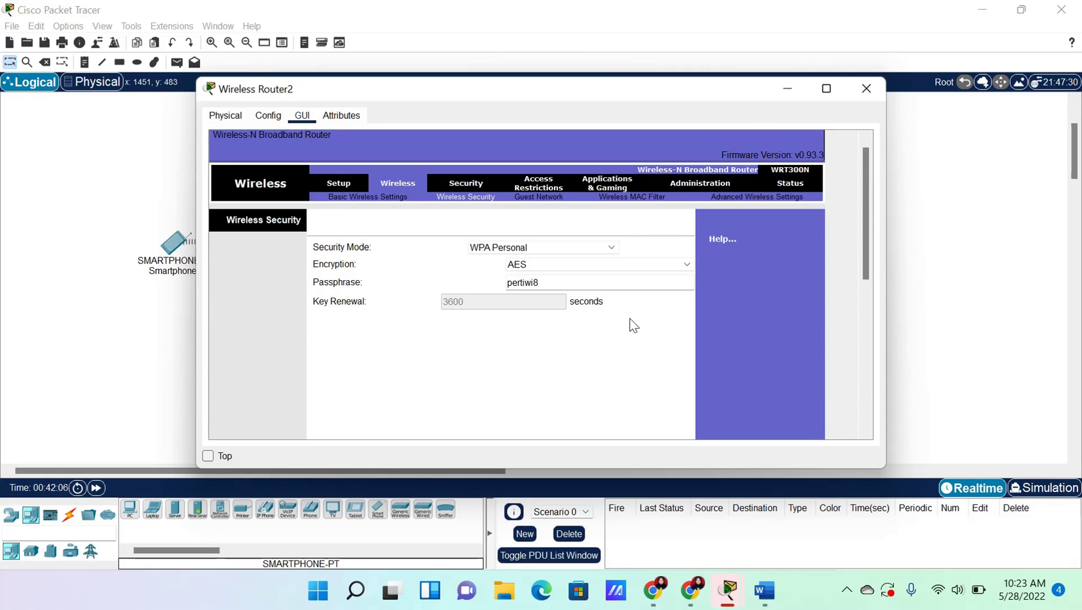
pyautogui.click(350, 188)
pyautogui.click(395, 187)
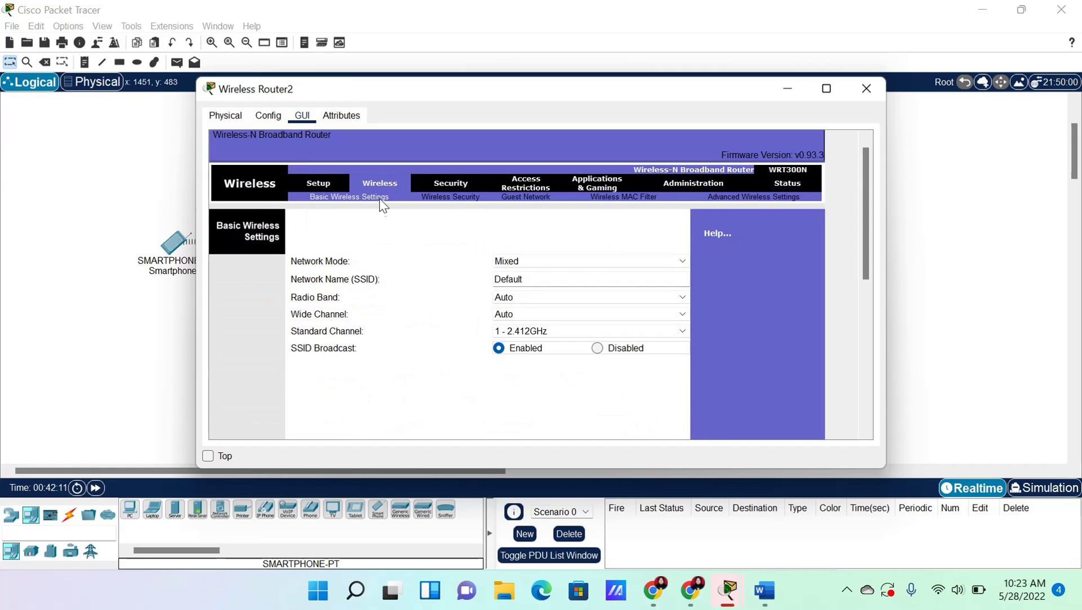
pyautogui.scroll(-1, 564, 333)
pyautogui.doubleClick(526, 281)
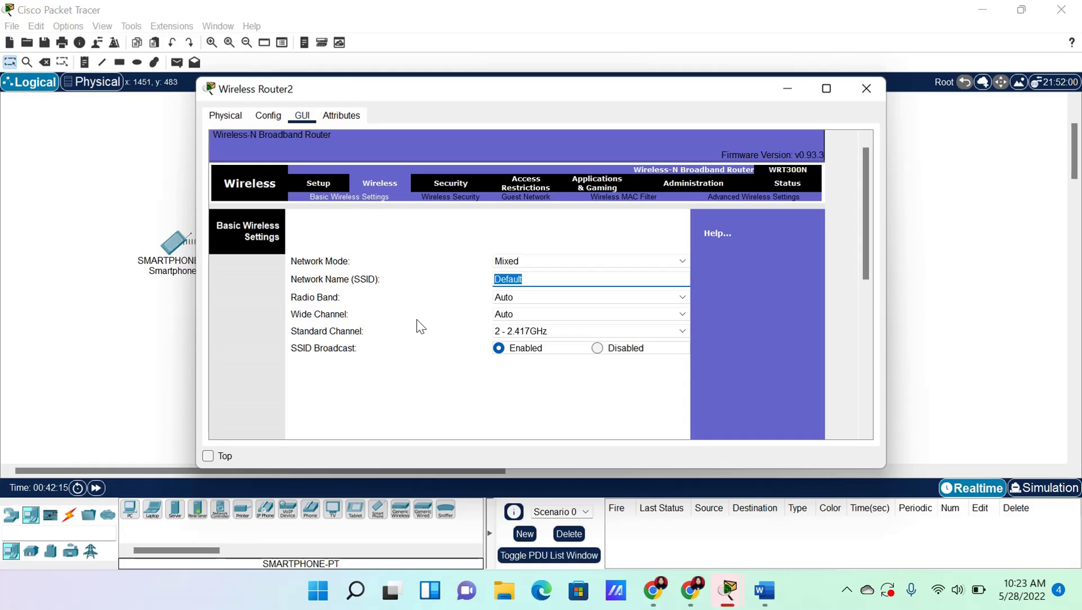
pyautogui.press('BackSpace')
pyautogui.scroll(-5, 435, 361)
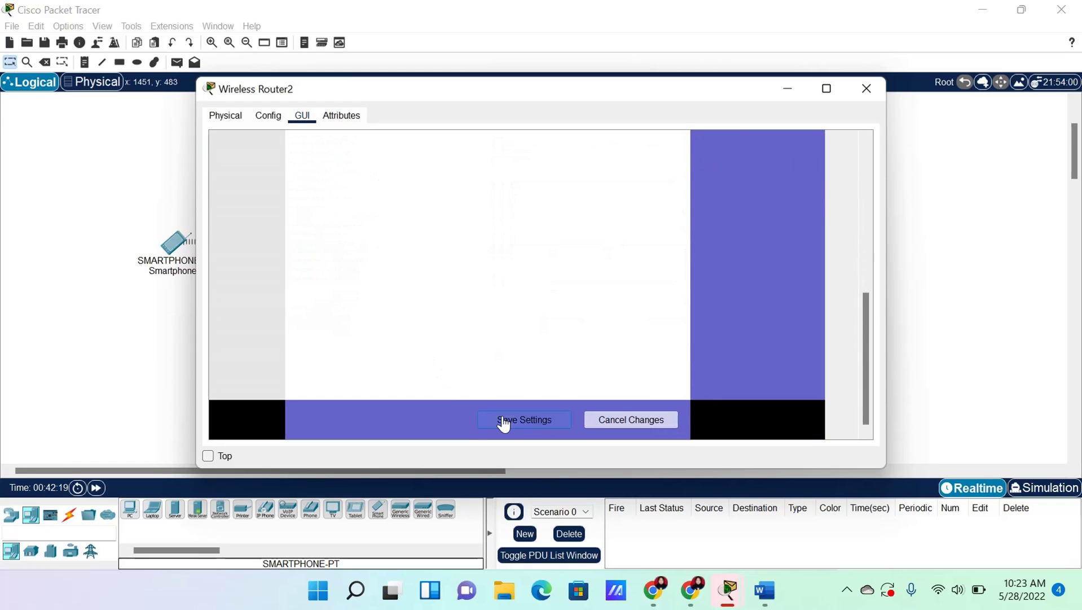
pyautogui.click(504, 423)
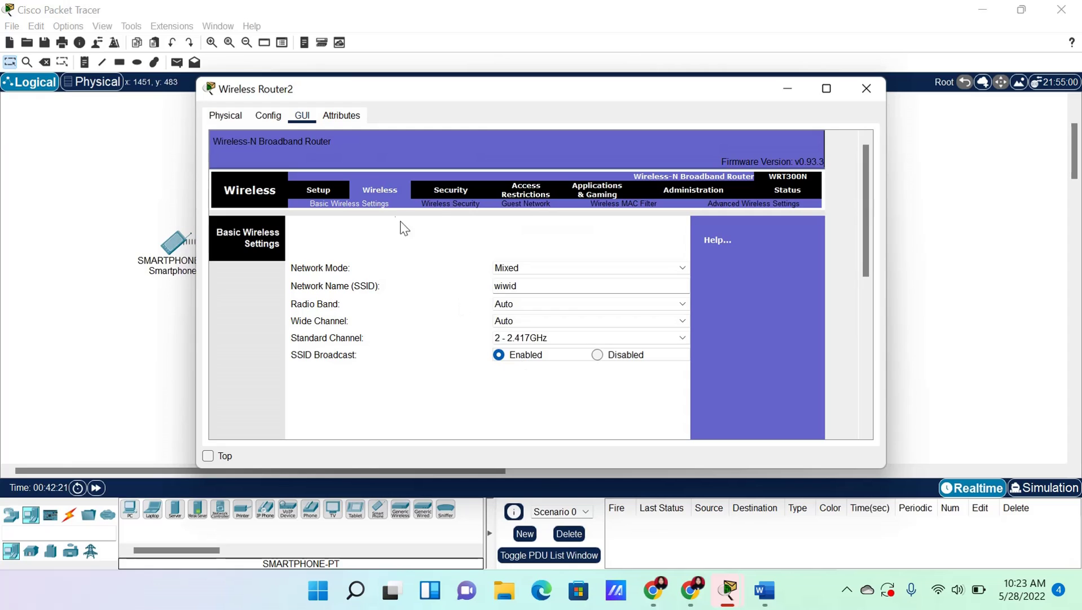
# Review Wireless Router2's wireless security and basic setup settings, and close its window
pyautogui.click(430, 204)
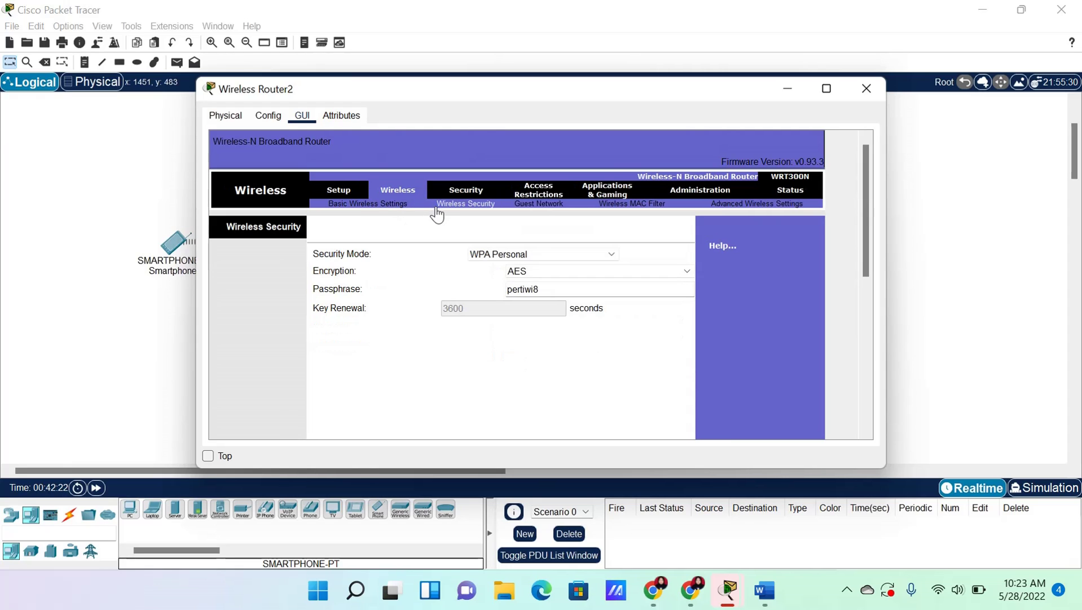
pyautogui.click(350, 190)
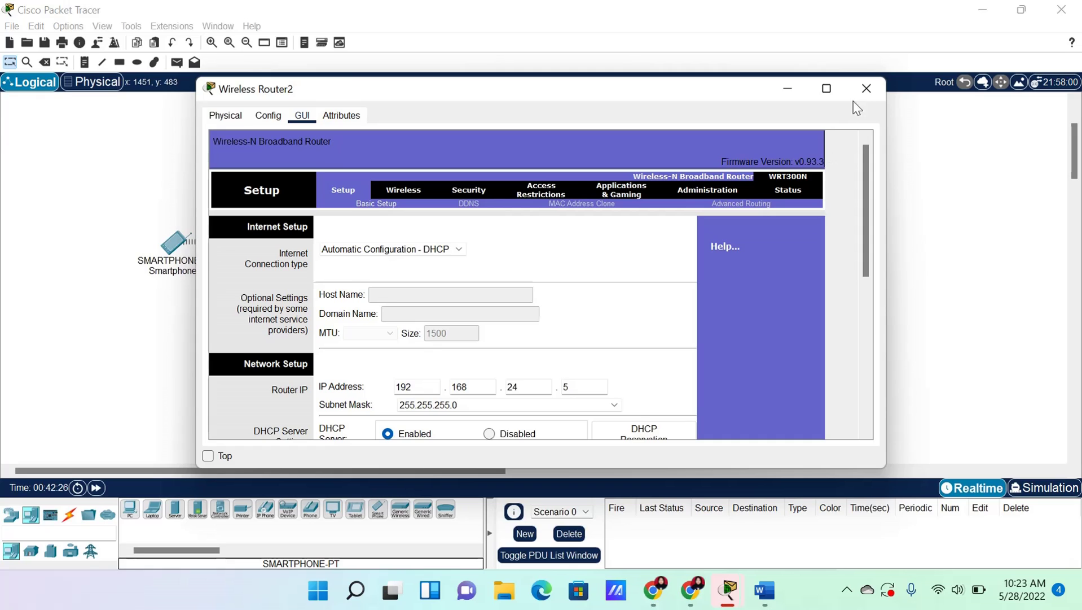
pyautogui.click(867, 89)
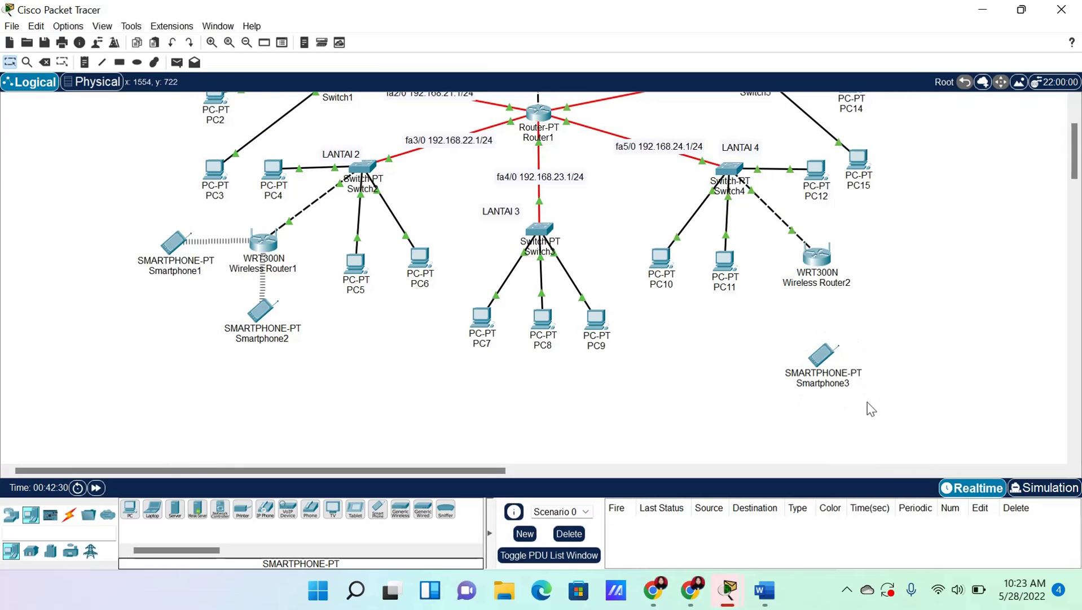
# Set the SSID of Smartphone3's Wireless0 interface to wiwid
pyautogui.click(823, 360)
pyautogui.click(417, 116)
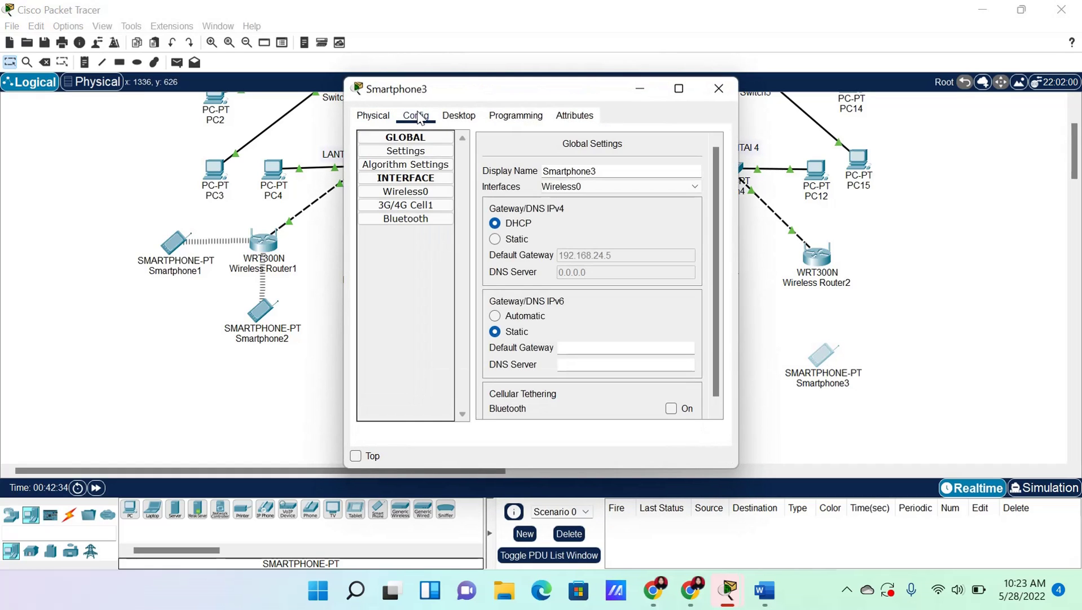
pyautogui.click(406, 193)
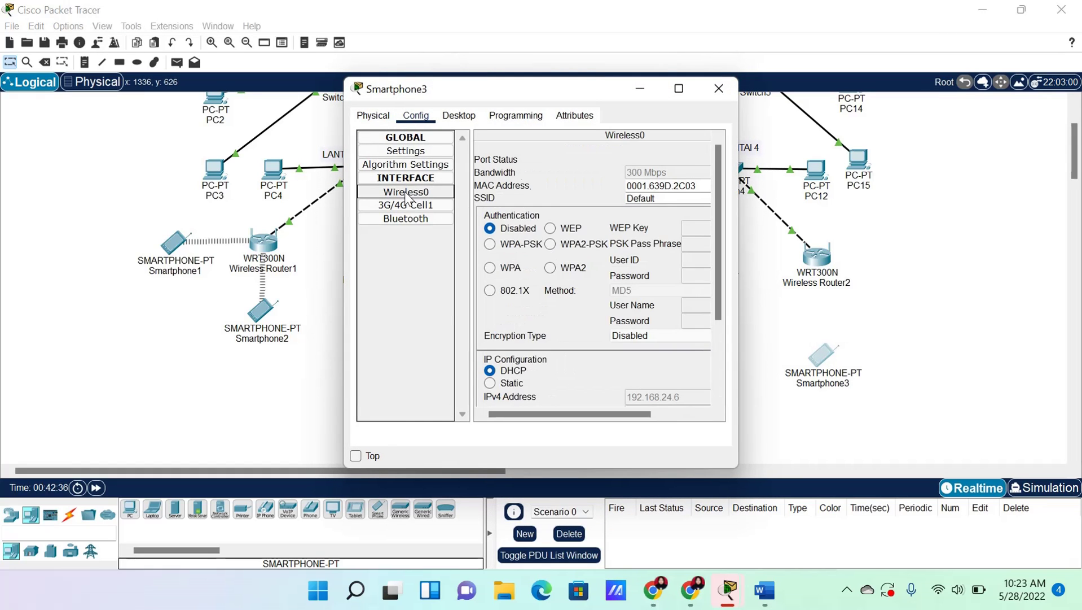
pyautogui.moveTo(657, 197); pyautogui.dragTo(608, 196)
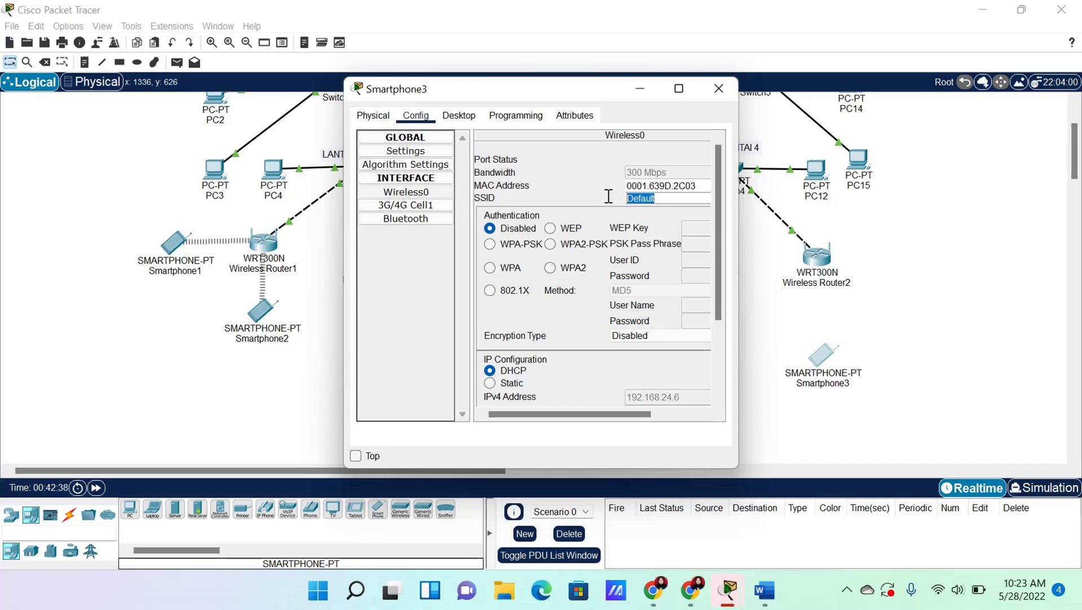
pyautogui.write('wiwid')
pyautogui.press('Return')
# Set Smartphone3's wireless authentication to WPA-PSK and enter the PSK pass phrase
pyautogui.click(490, 243)
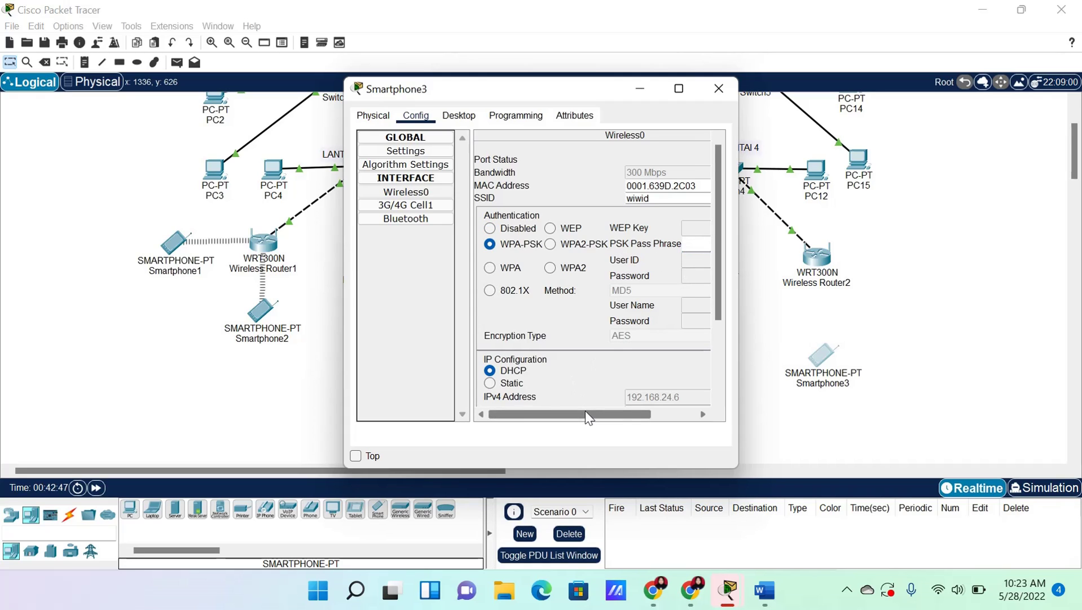
pyautogui.moveTo(585, 411); pyautogui.dragTo(643, 396)
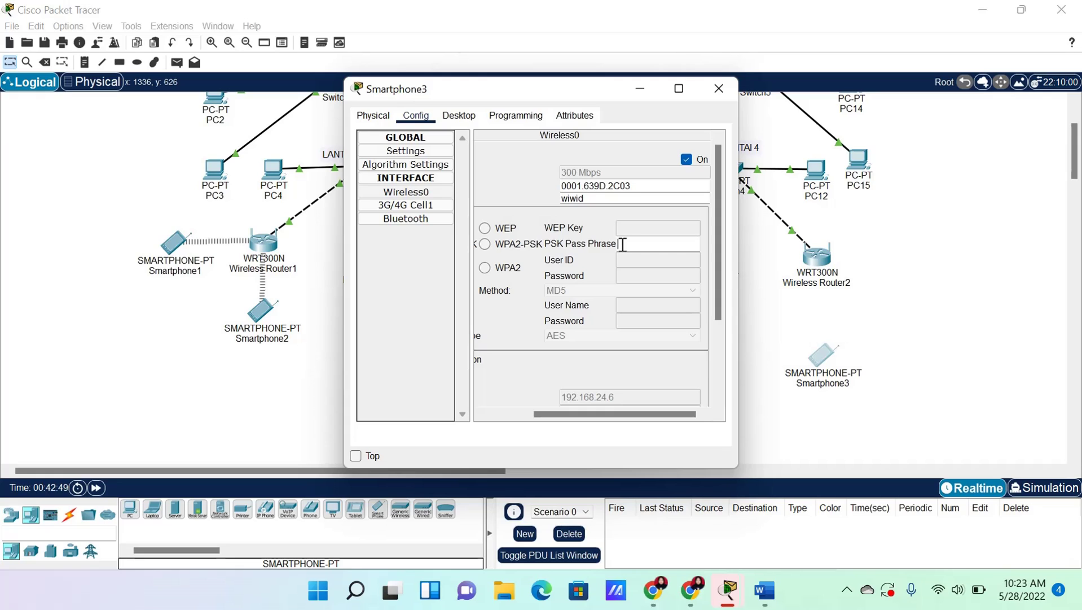
pyautogui.write('pertiwi')
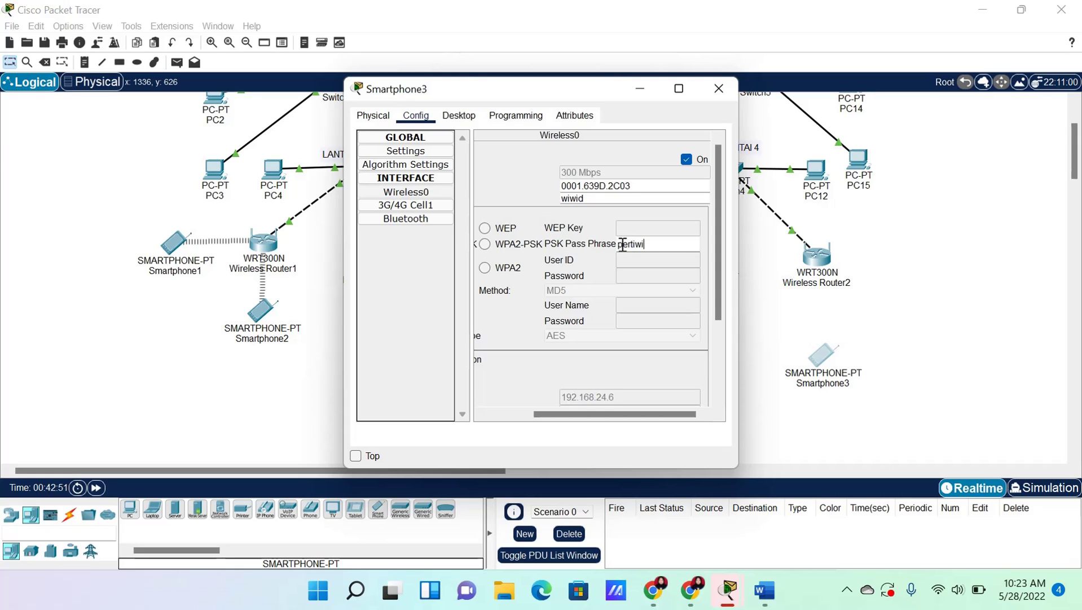
pyautogui.write('8')
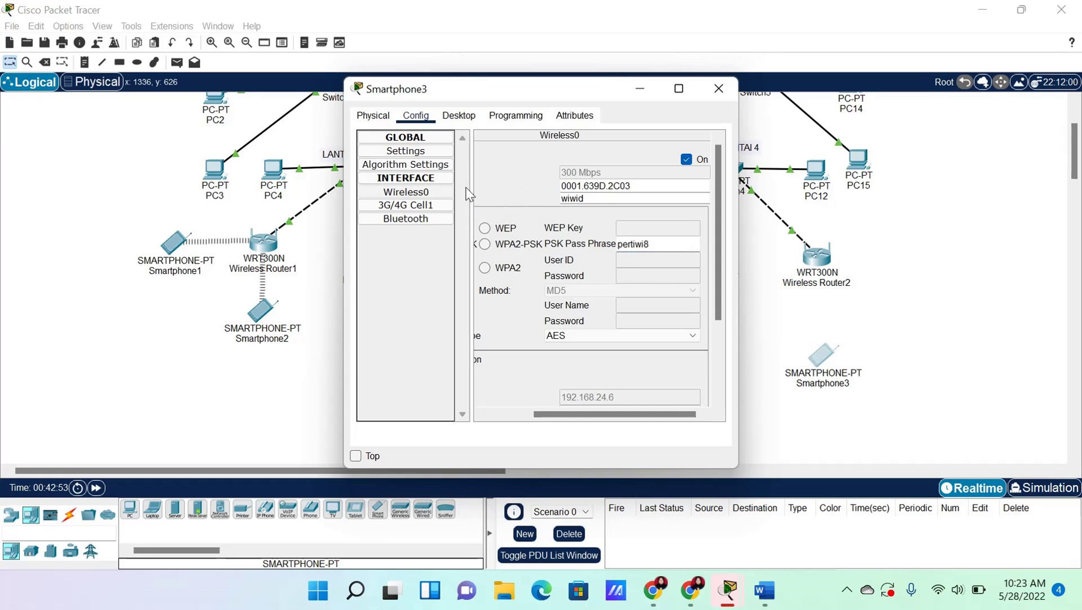
# Check Smartphone3's IP configuration, and move the phone into line directly below Wireless Router2
pyautogui.click(458, 115)
pyautogui.click(395, 175)
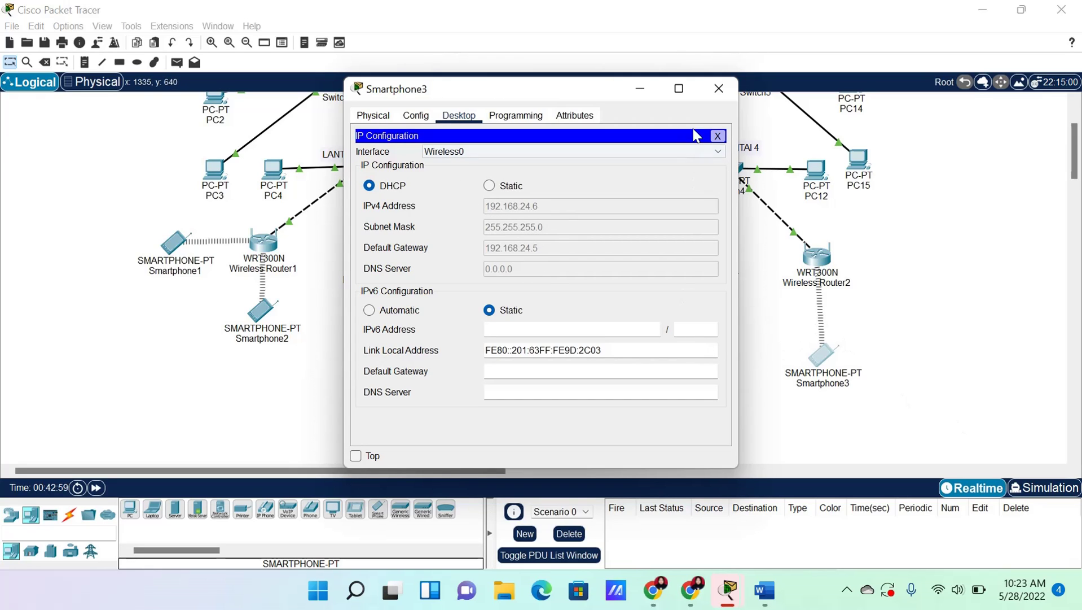
pyautogui.click(718, 88)
pyautogui.moveTo(822, 362); pyautogui.dragTo(814, 363)
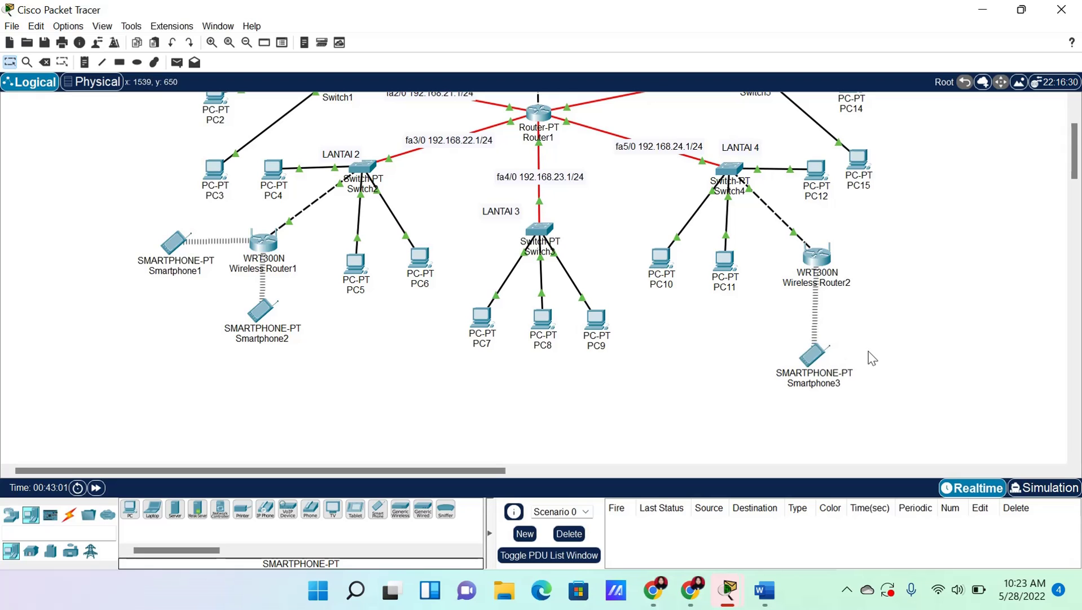
pyautogui.click(848, 594)
pyautogui.click(847, 542)
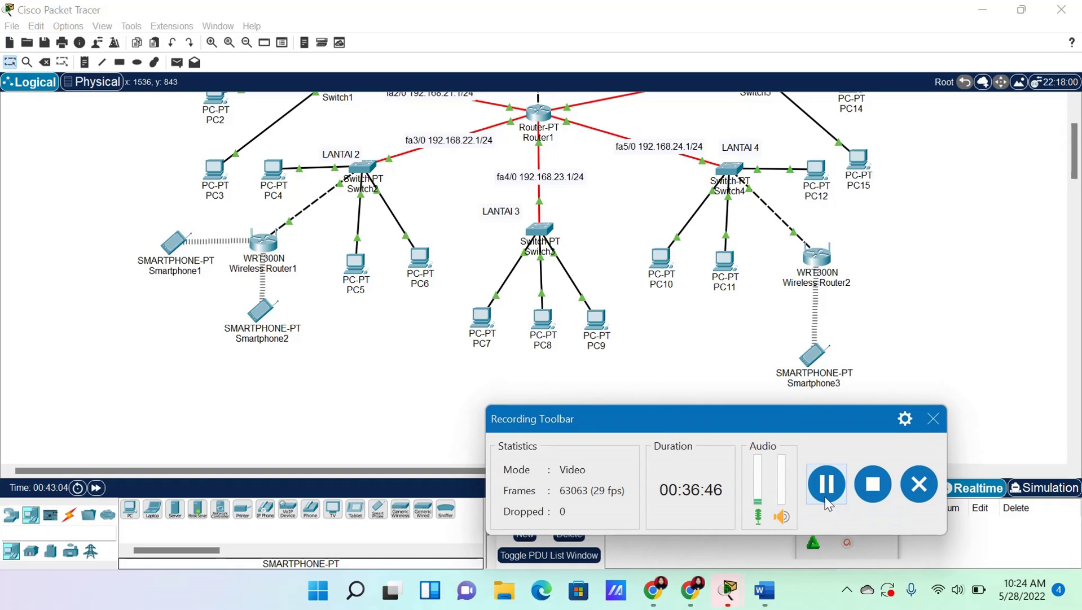
pyautogui.click(827, 484)
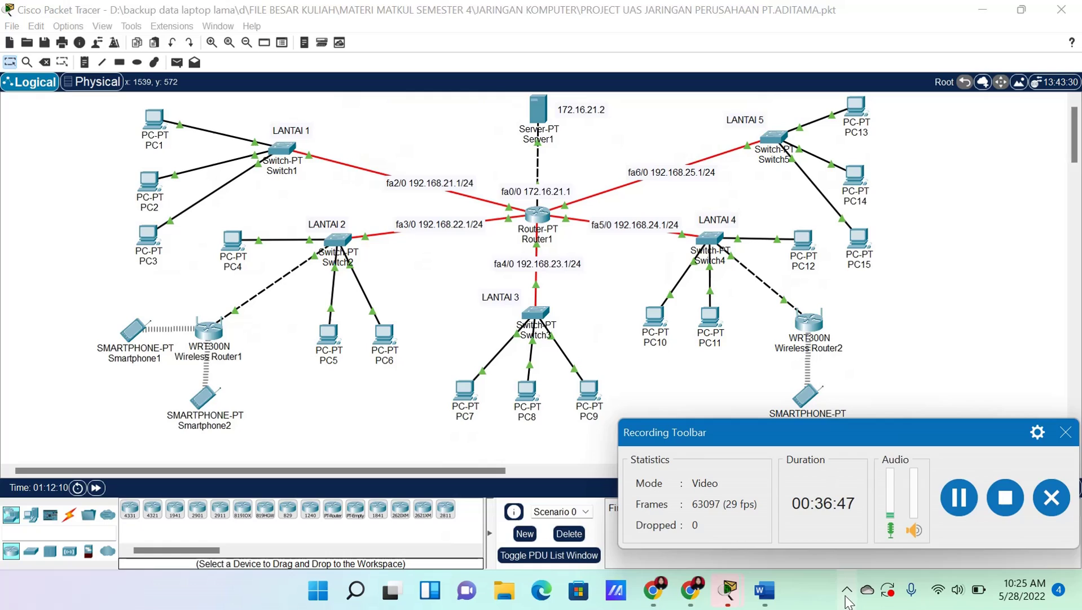
pyautogui.click(847, 591)
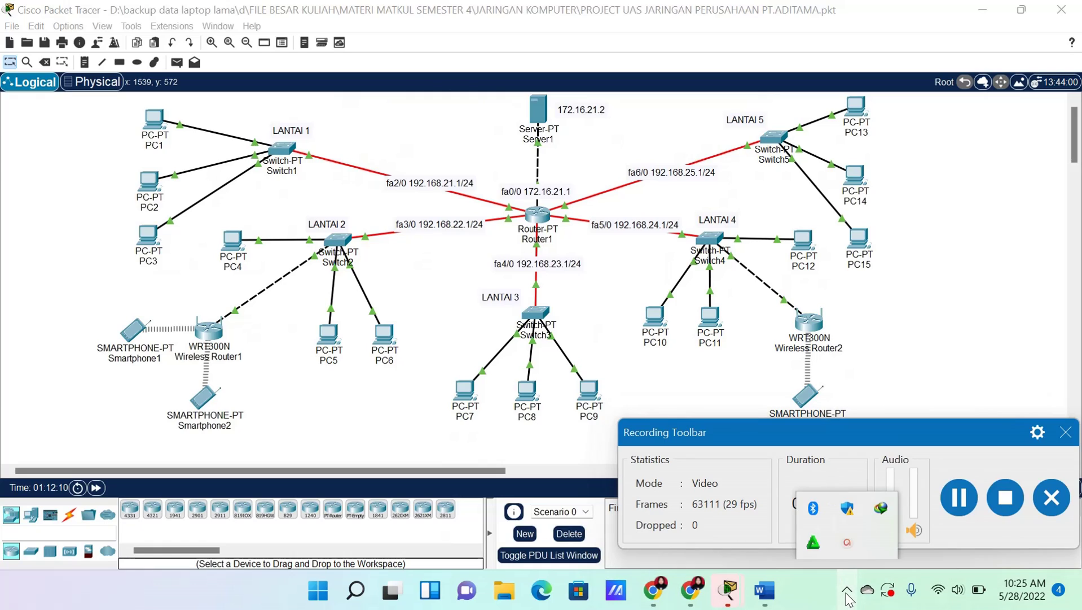
pyautogui.click(847, 542)
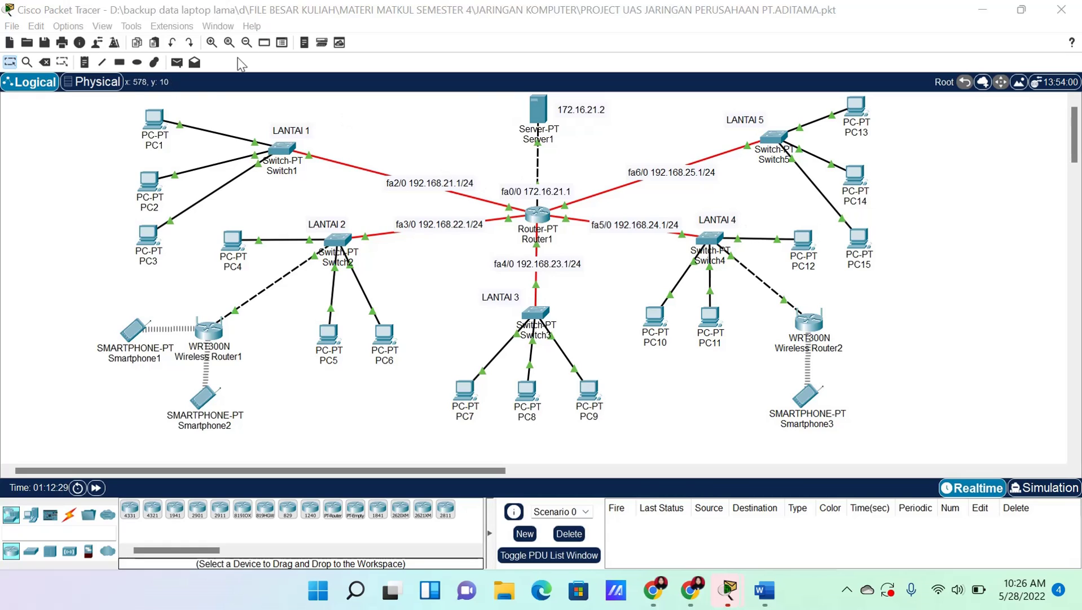
# Send a simple PDU from PC1 on LANTAI 1 to PC4 on LANTAI 2
pyautogui.click(179, 64)
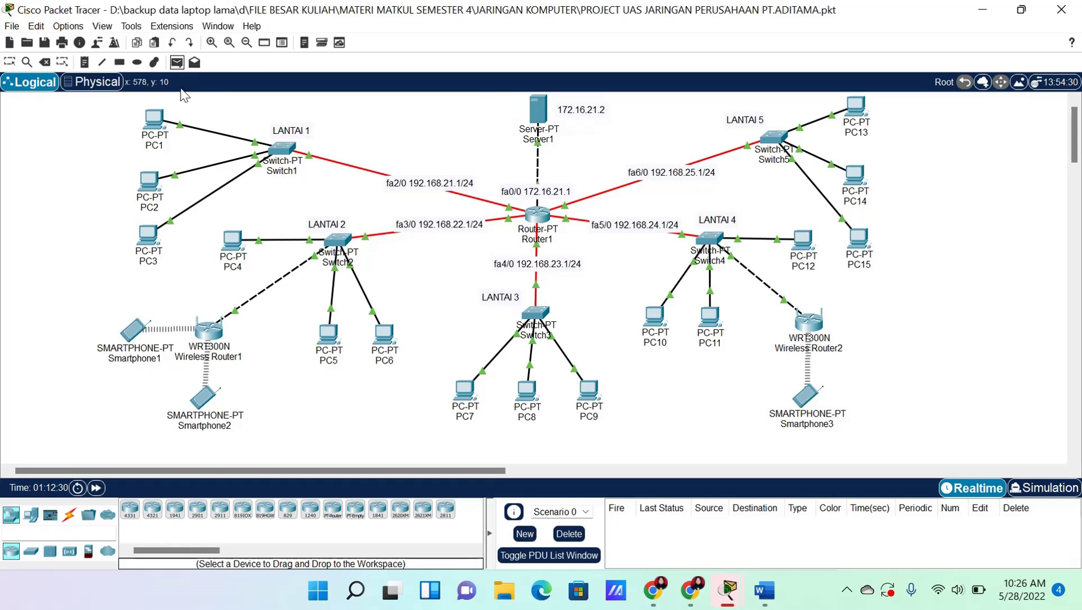
pyautogui.click(160, 126)
pyautogui.click(233, 242)
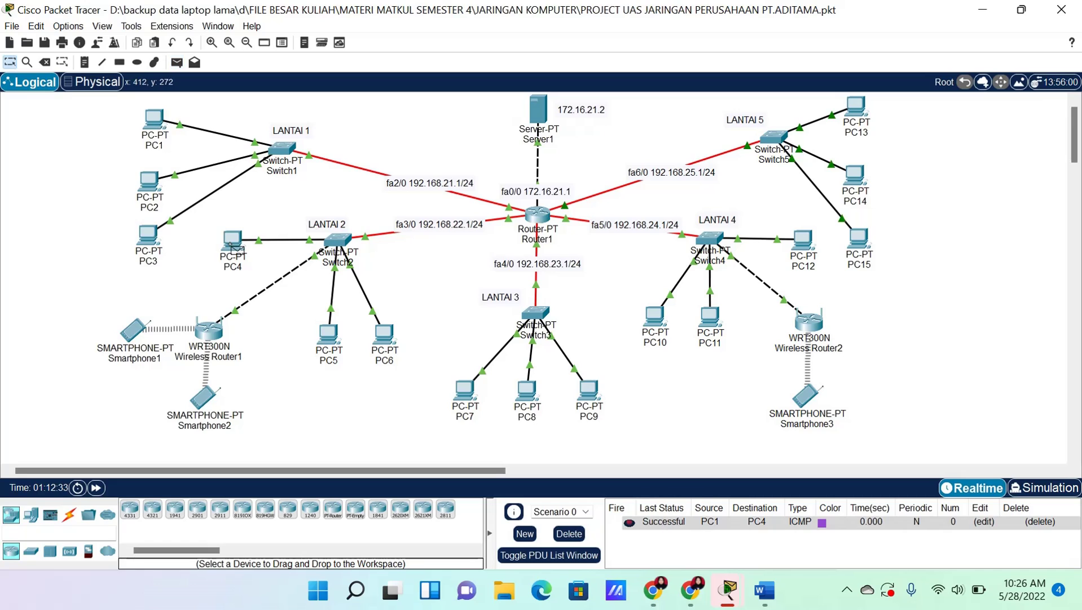
# Send a simple PDU from PC3 on LANTAI 1 to PC8 on LANTAI 3
pyautogui.click(175, 66)
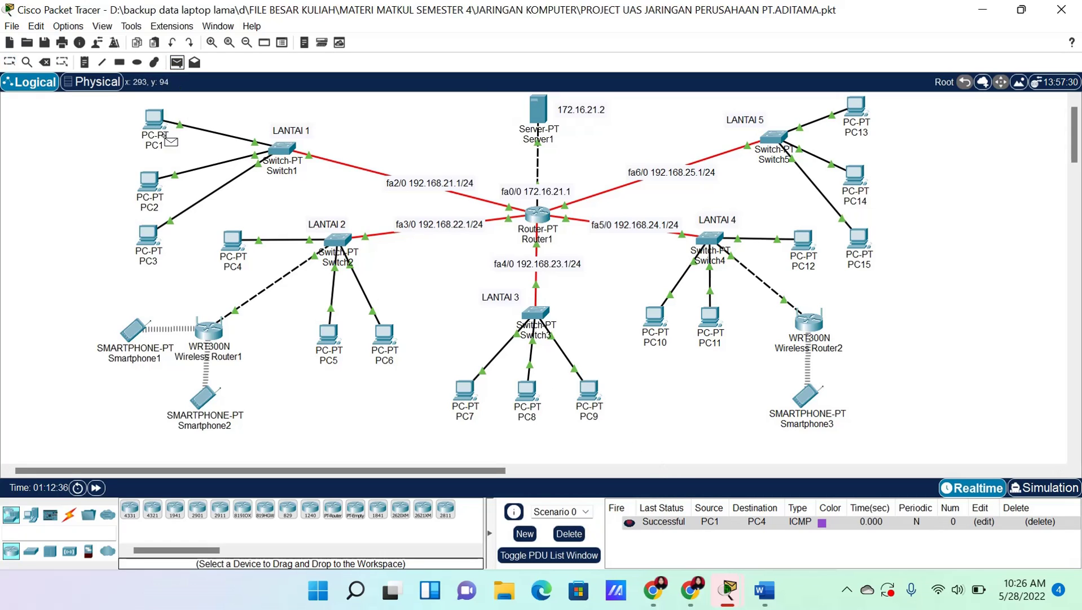
pyautogui.click(148, 236)
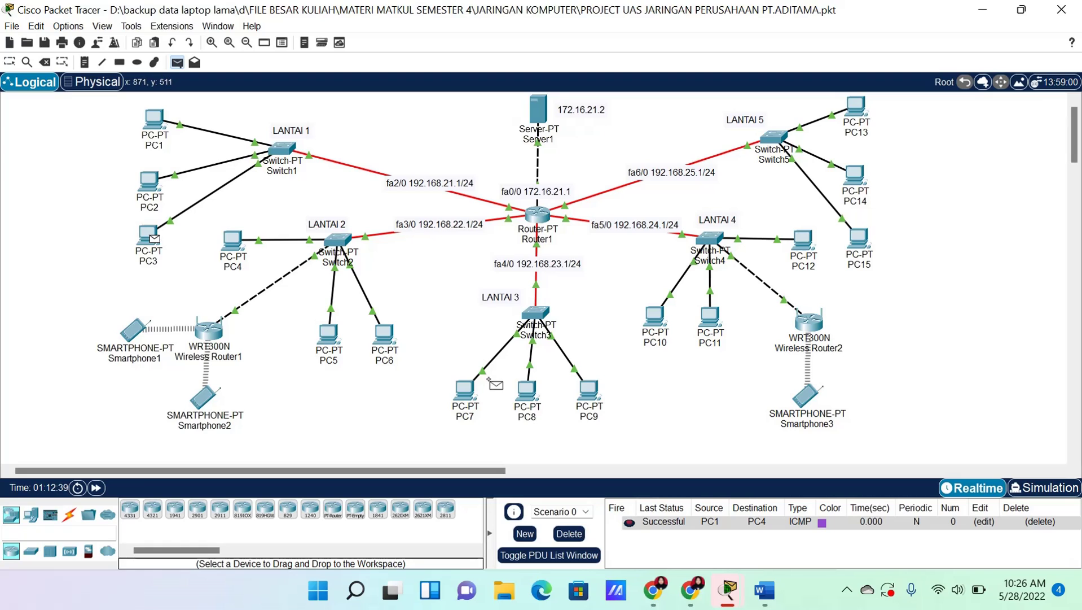
pyautogui.click(529, 397)
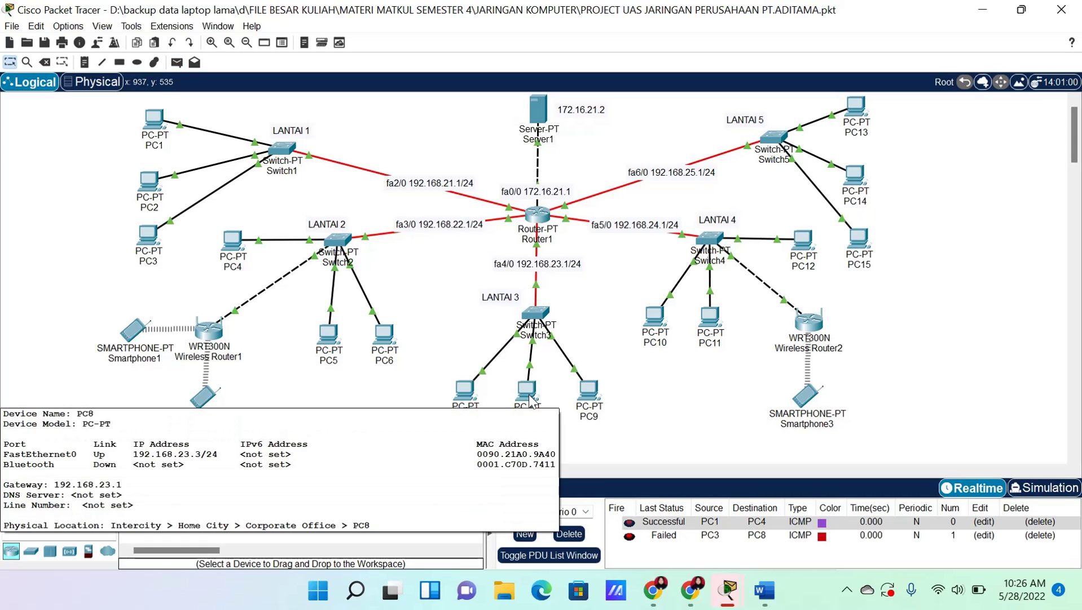
# Send simple PDUs from PC4 on LANTAI 2 to PC7 on LANTAI 3, and from PC9 on LANTAI 3 to PC11 on LANTAI 4
pyautogui.click(176, 62)
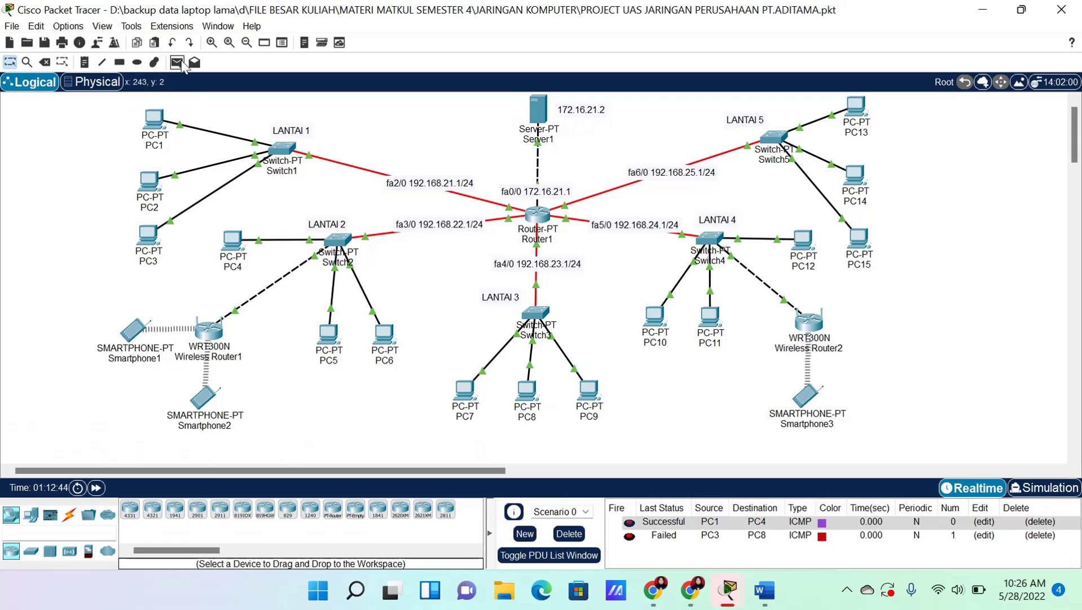
pyautogui.click(232, 240)
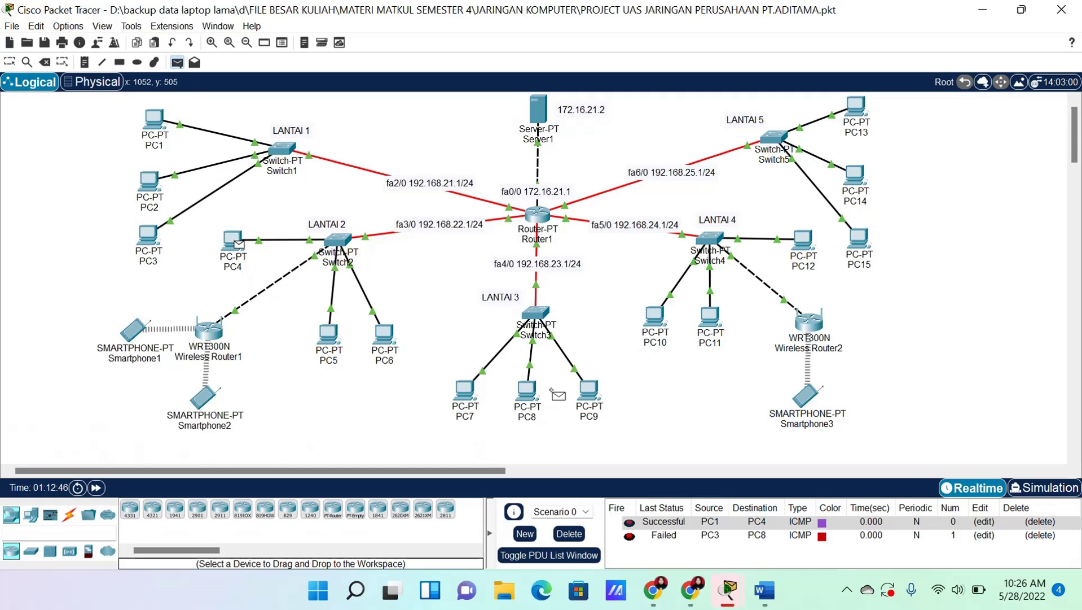
pyautogui.click(466, 391)
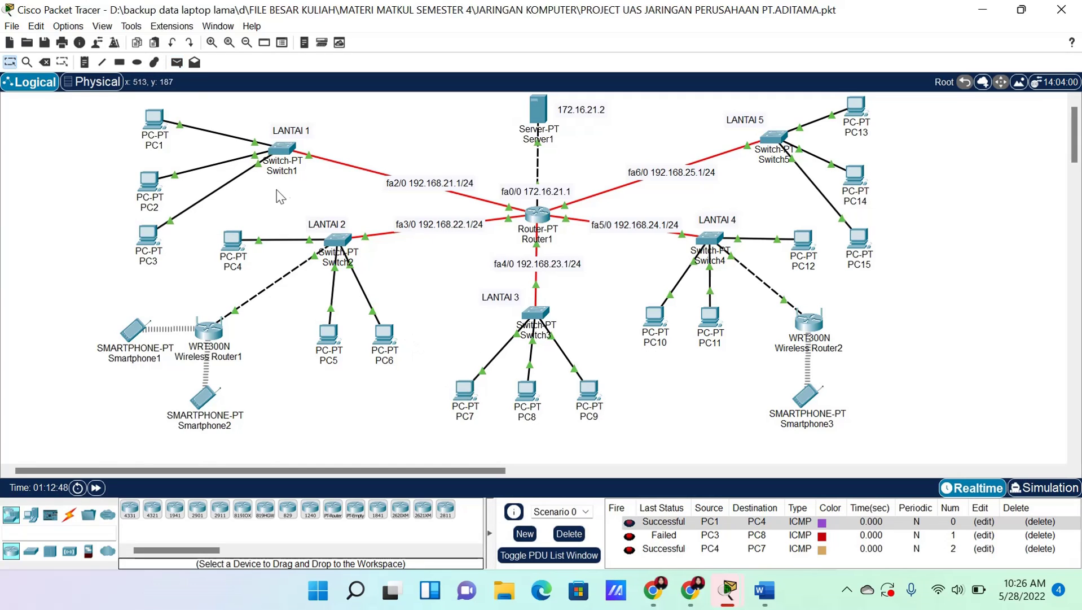
pyautogui.click(177, 62)
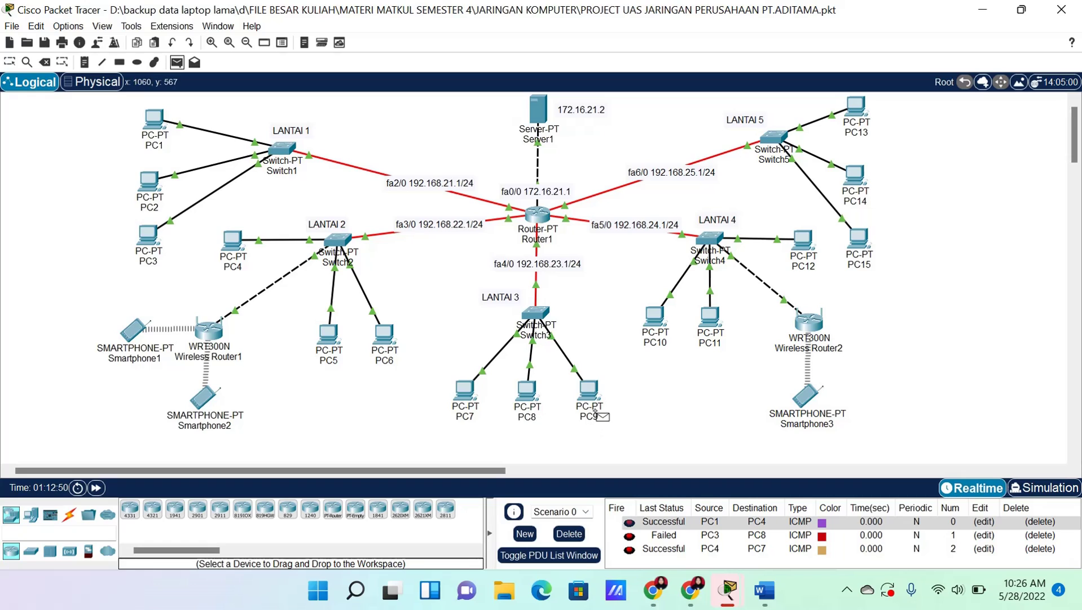
pyautogui.click(590, 391)
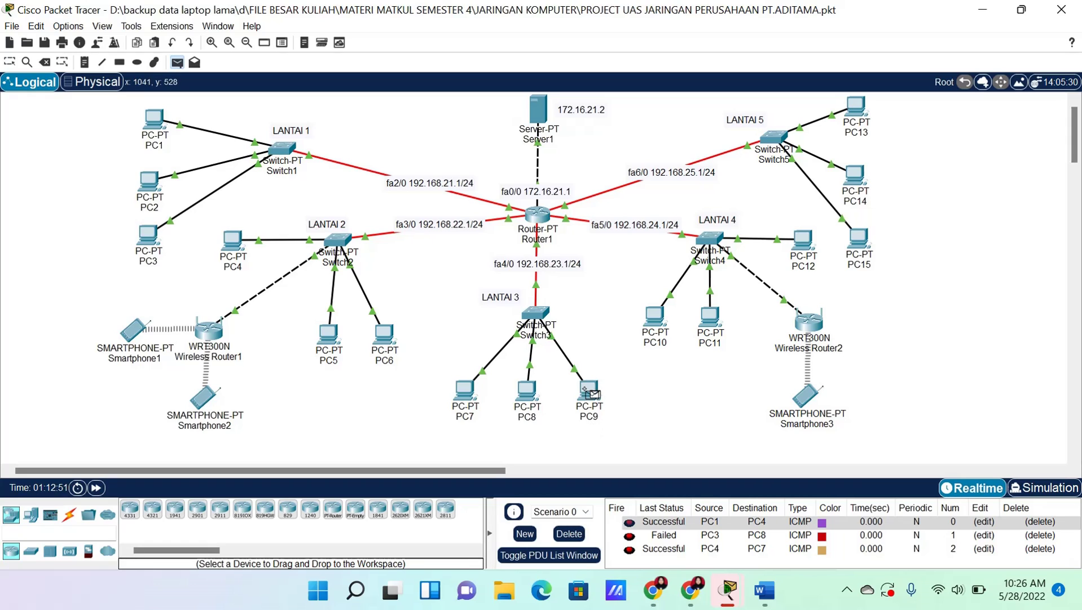
pyautogui.click(710, 330)
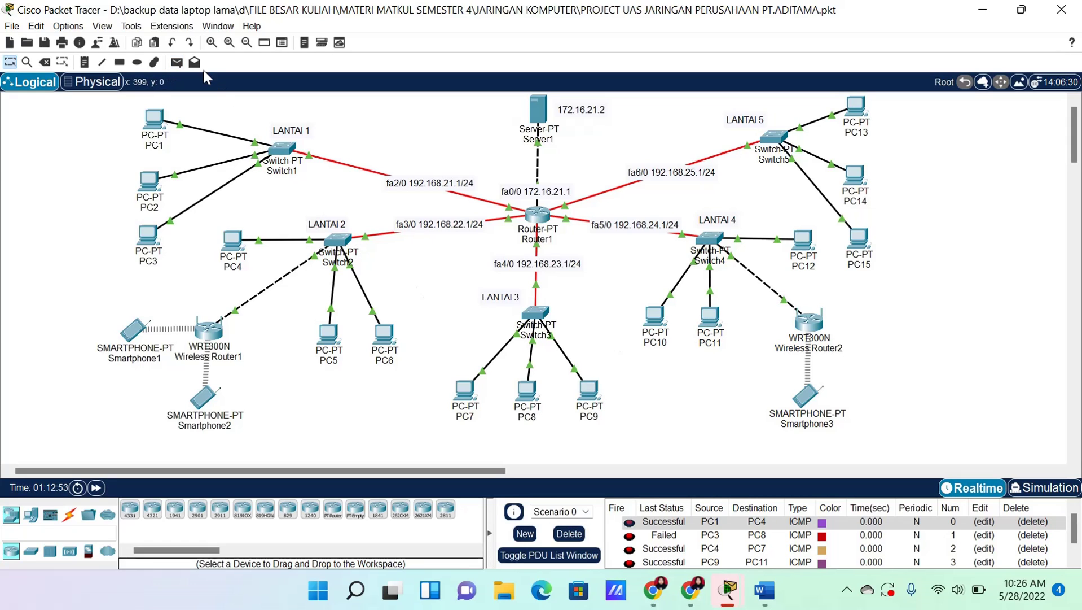
# Send simple PDUs from PC13 on LANTAI 5 to PC10 on LANTAI 4, and from PC1 on LANTAI 1 to PC15 on LANTAI 5
pyautogui.click(177, 62)
pyautogui.click(856, 106)
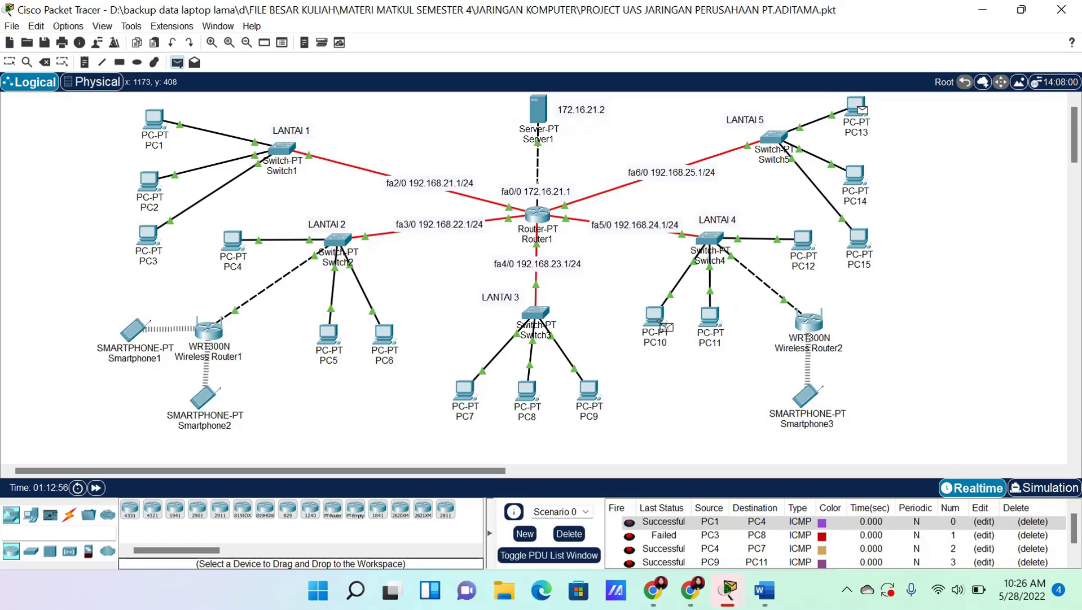
pyautogui.click(655, 315)
pyautogui.scroll(-1, 779, 547)
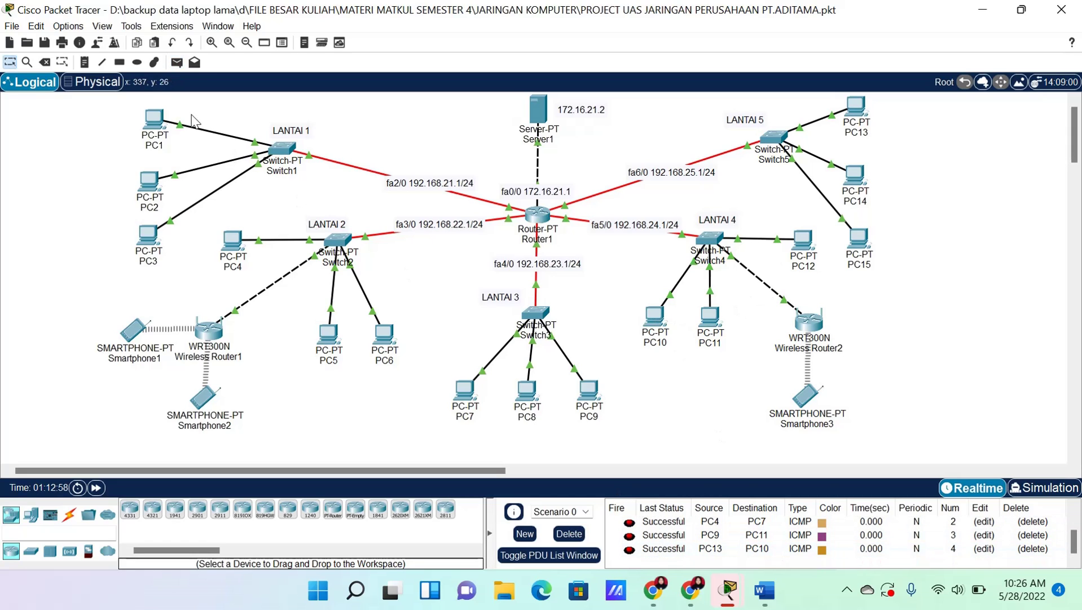
pyautogui.click(176, 62)
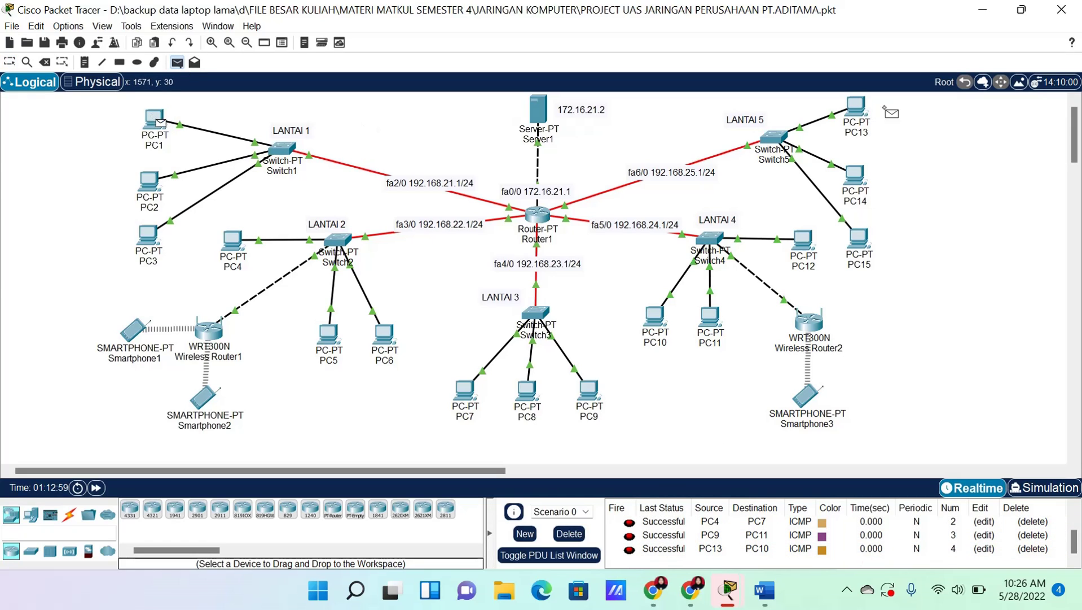
pyautogui.press('Escape')
pyautogui.moveTo(458, 471)
pyautogui.mouseDown()
pyautogui.moveTo(605, 474)
pyautogui.moveTo(443, 474)
pyautogui.mouseUp()
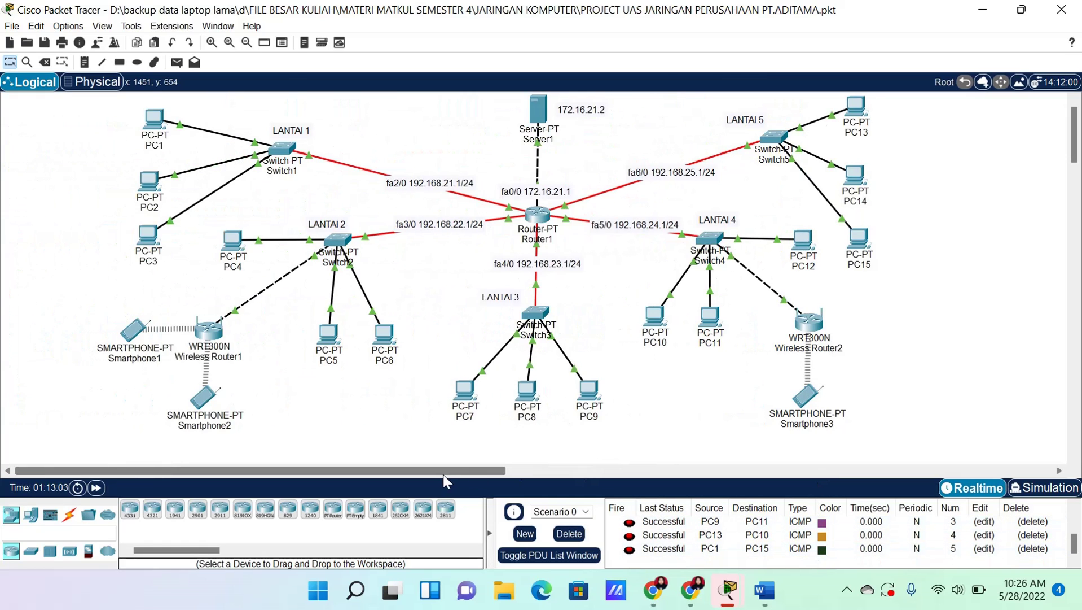
# Send simple PDUs to LANTAI 5, from PC3 on LANTAI 1 to PC13 and from PC5 on LANTAI 2 to PC14
pyautogui.click(177, 63)
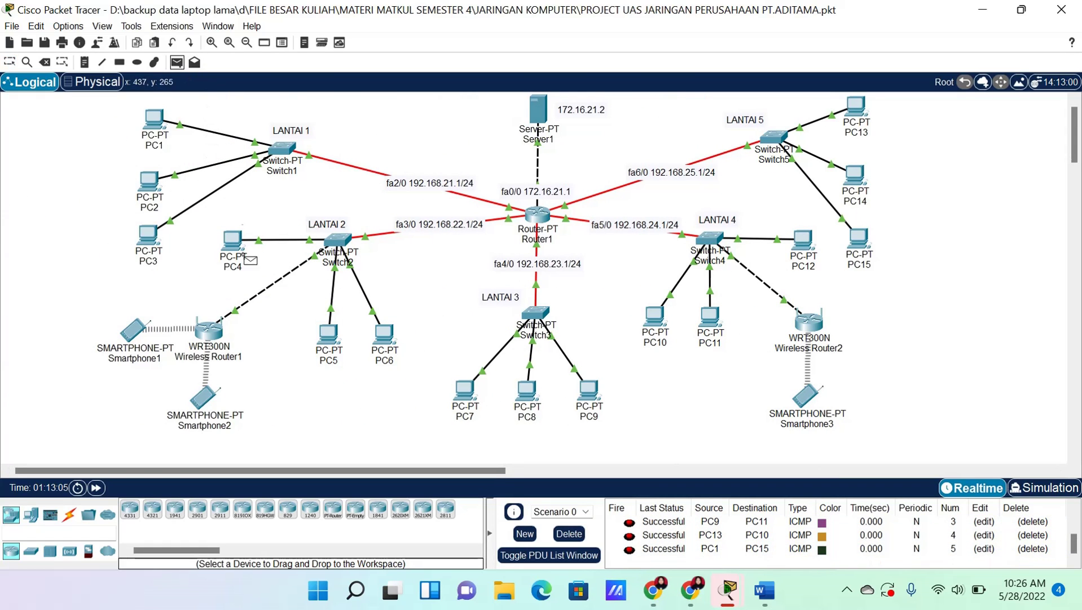
pyautogui.click(149, 234)
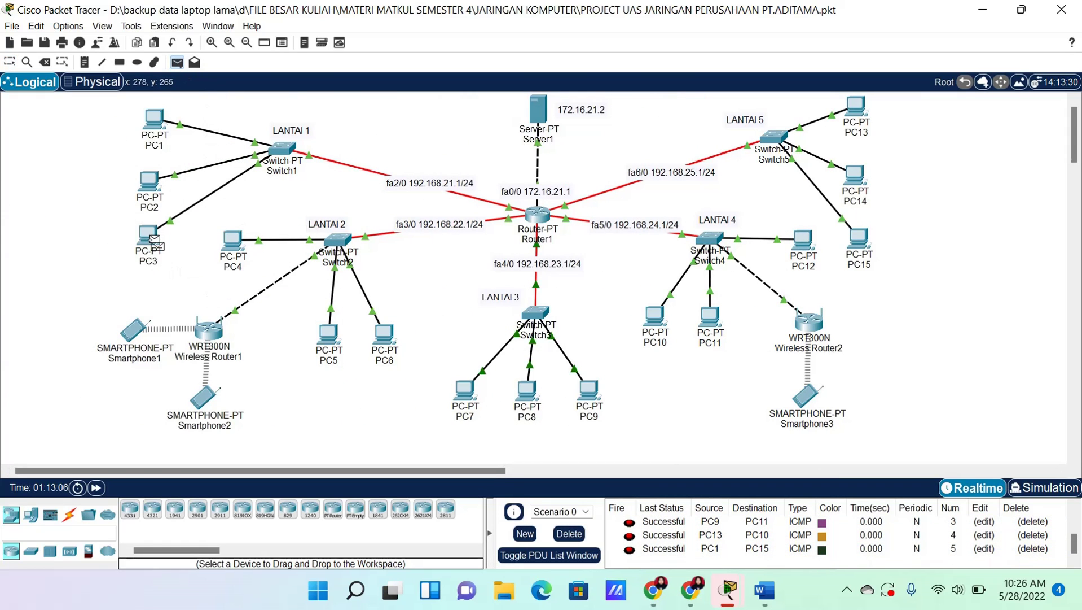
pyautogui.click(856, 107)
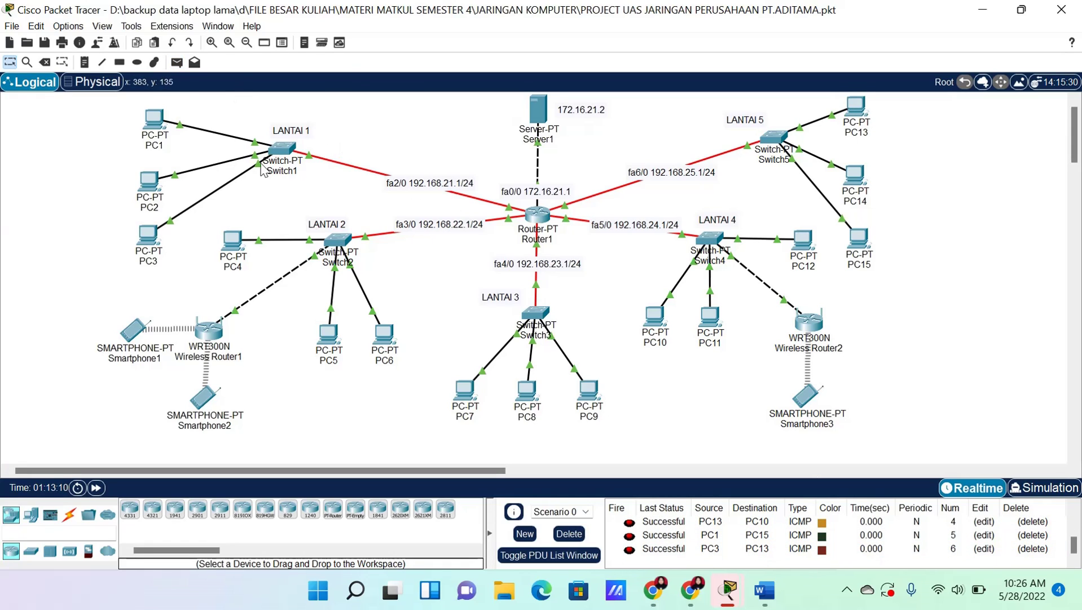
pyautogui.click(177, 62)
pyautogui.click(331, 343)
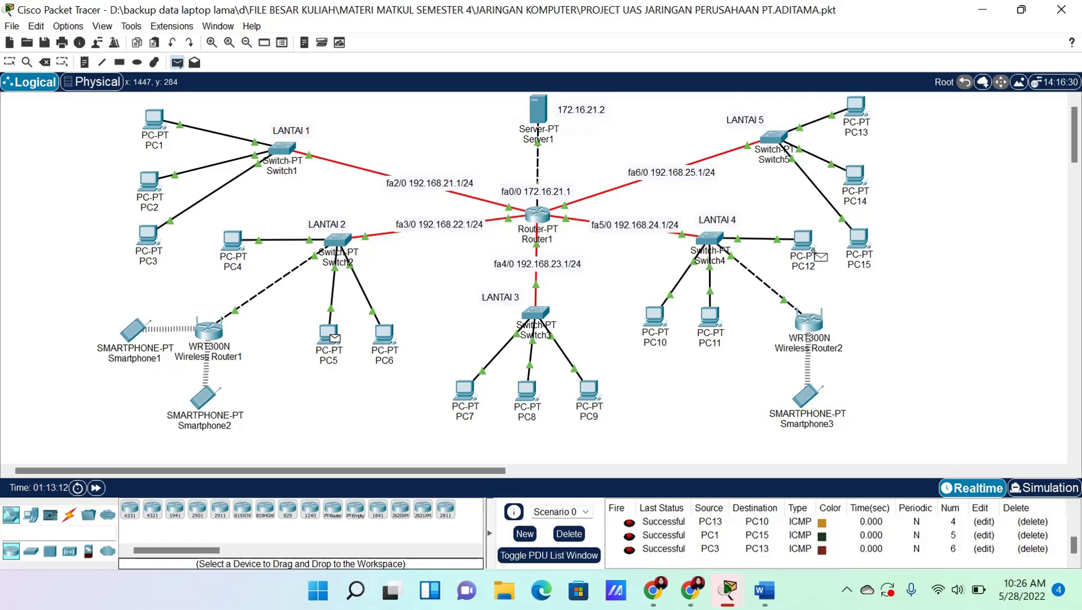
pyautogui.click(855, 177)
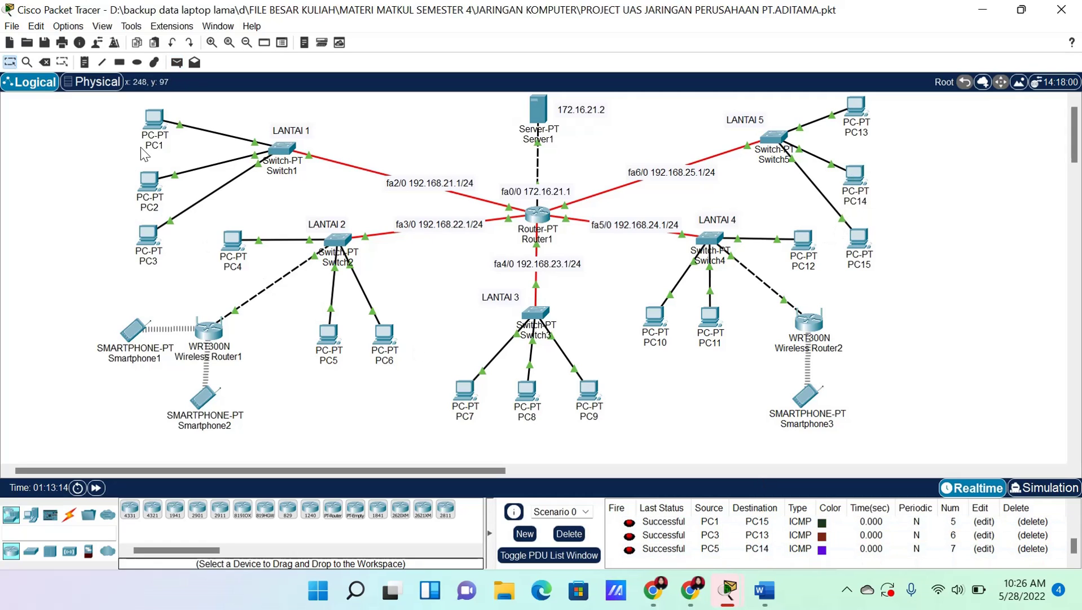
# Send a simple PDU from PC5 on LANTAI 2 to PC8 on LANTAI 3
pyautogui.click(177, 62)
pyautogui.click(329, 335)
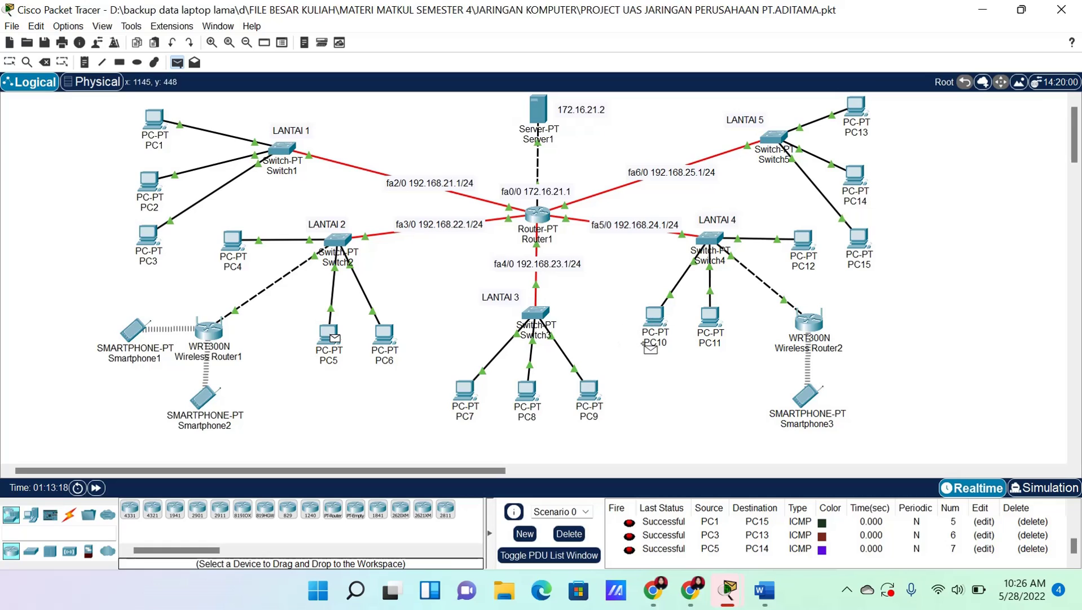
pyautogui.click(528, 402)
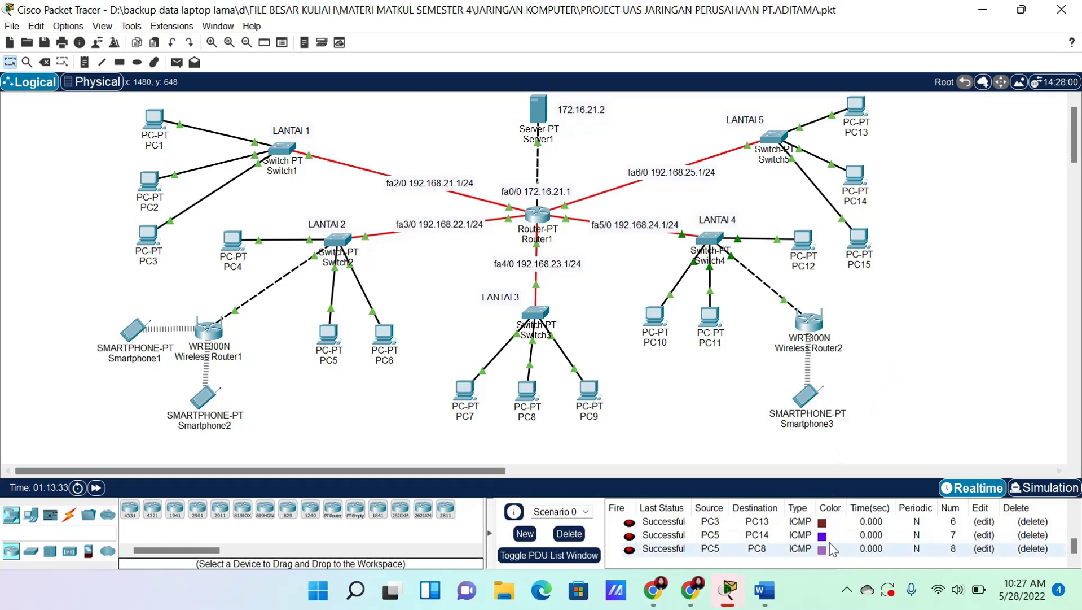
pyautogui.click(847, 589)
pyautogui.click(848, 544)
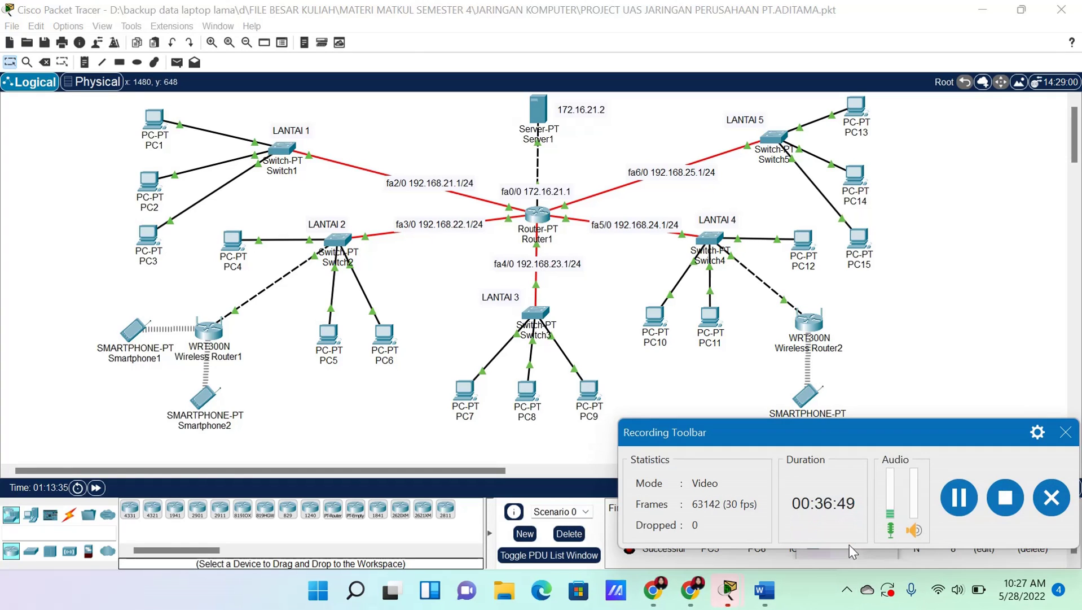